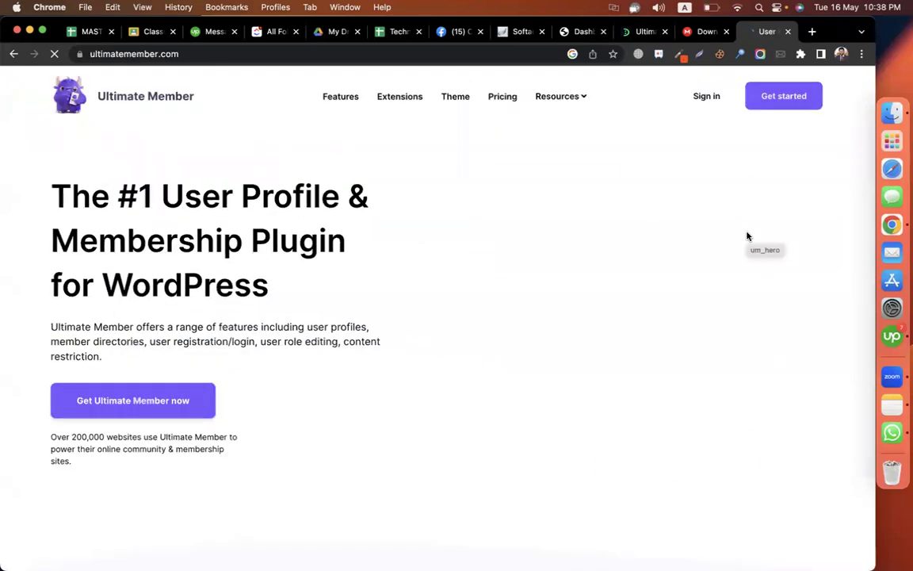
- Search Google for 'rabbithole' in a new tab and open the Rabbithole Prime site
scroll(596, 308, down, 10)
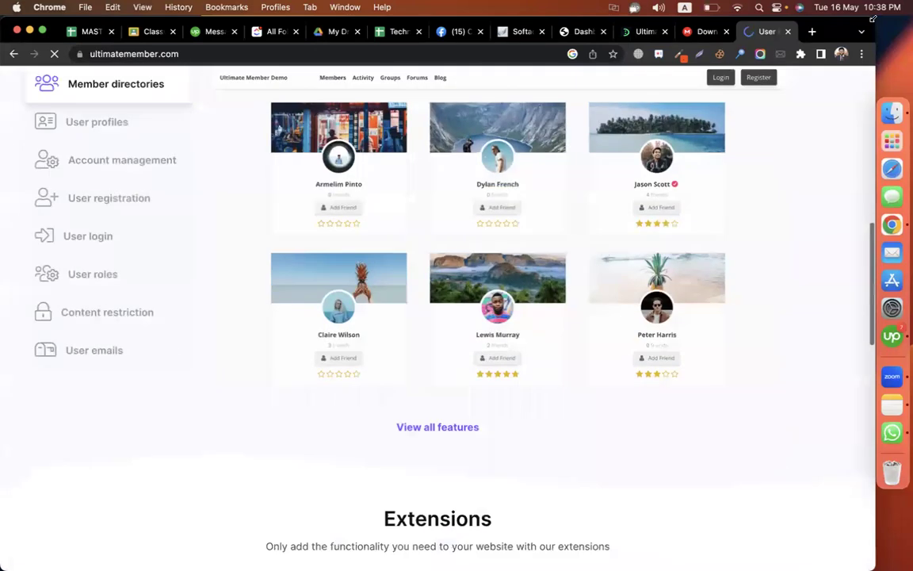
click(812, 31)
text(ranbb)
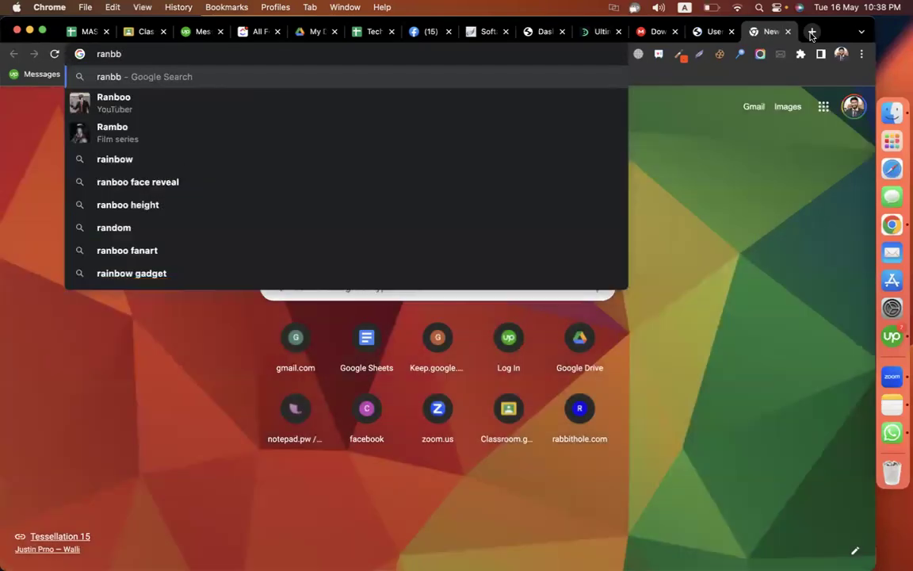
key(BackSpace)
key(BackSpace)
key(BackSpace)
text(bbithole)
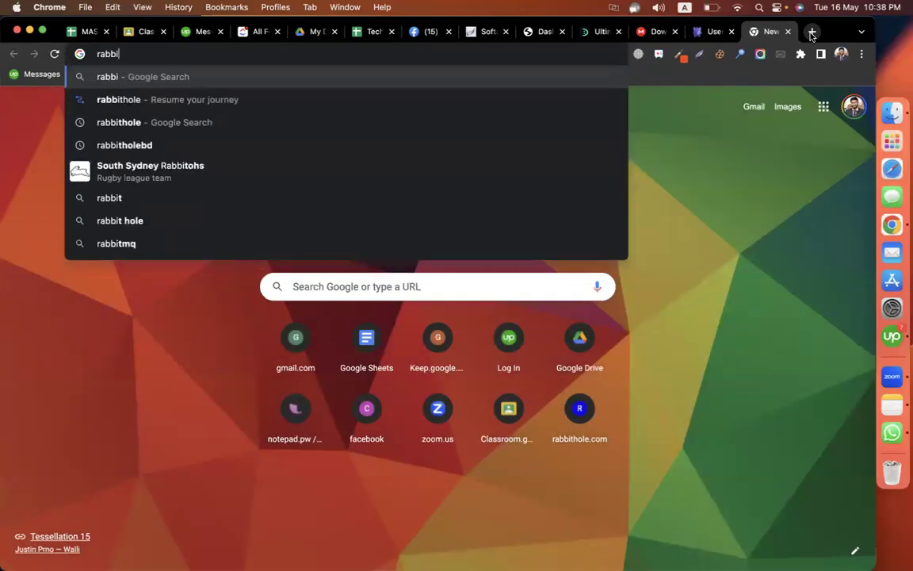
key(Return)
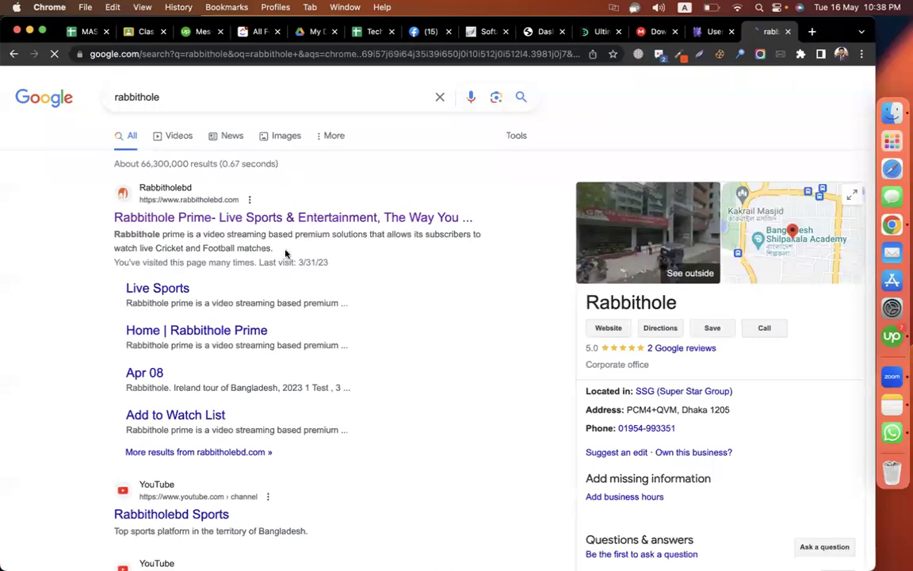
click(171, 213)
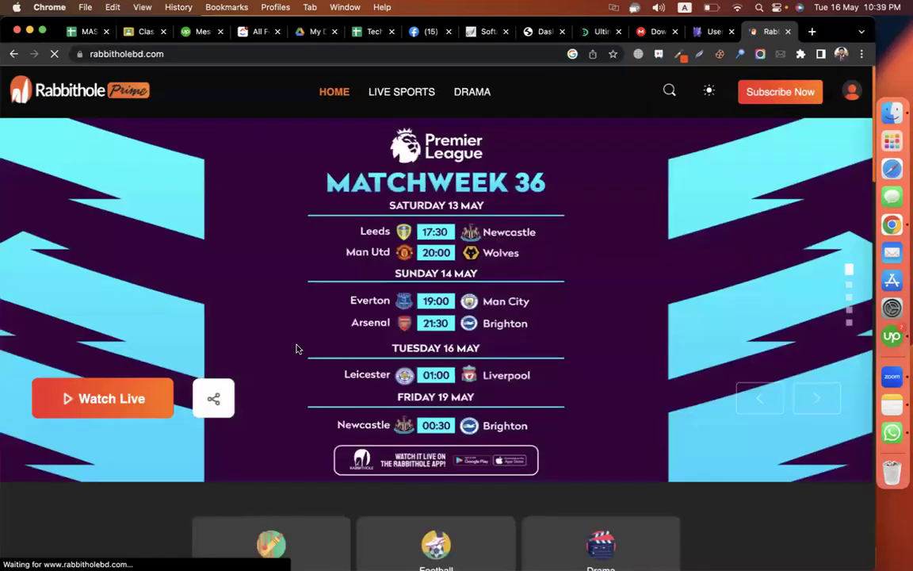
- Browse to the Watford vs Arsenal highlights sign-in page, then return to the Ultimate Member tab
scroll(618, 290, down, 1)
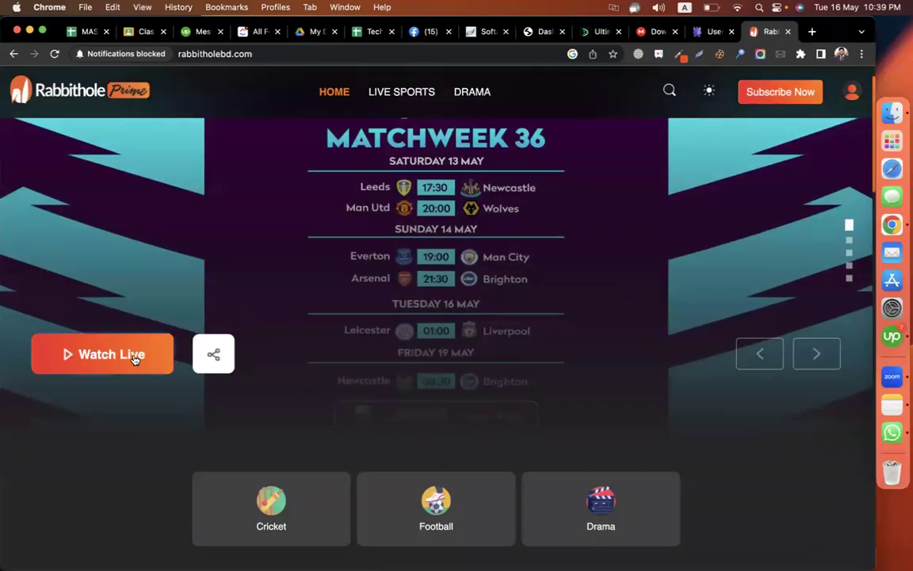
click(134, 354)
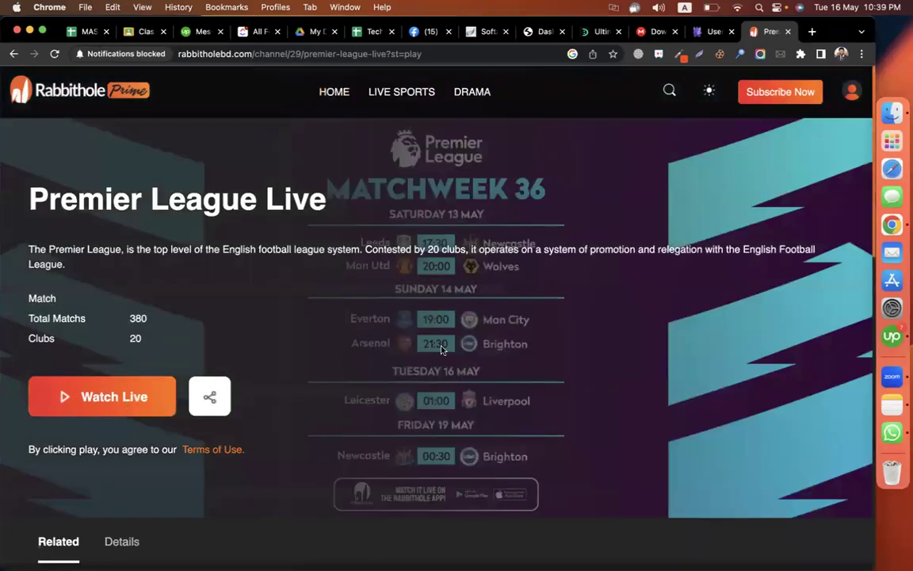
scroll(374, 253, down, 10)
click(374, 254)
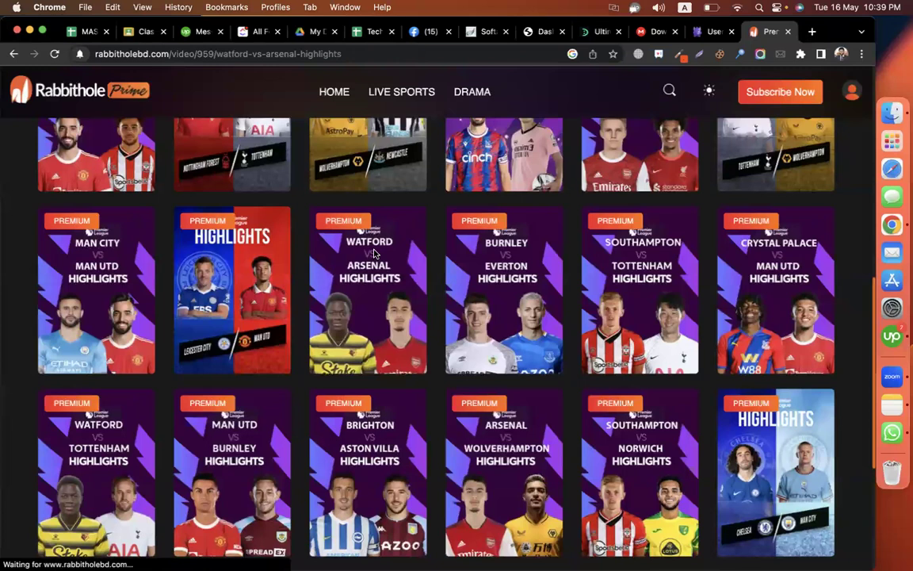
click(131, 372)
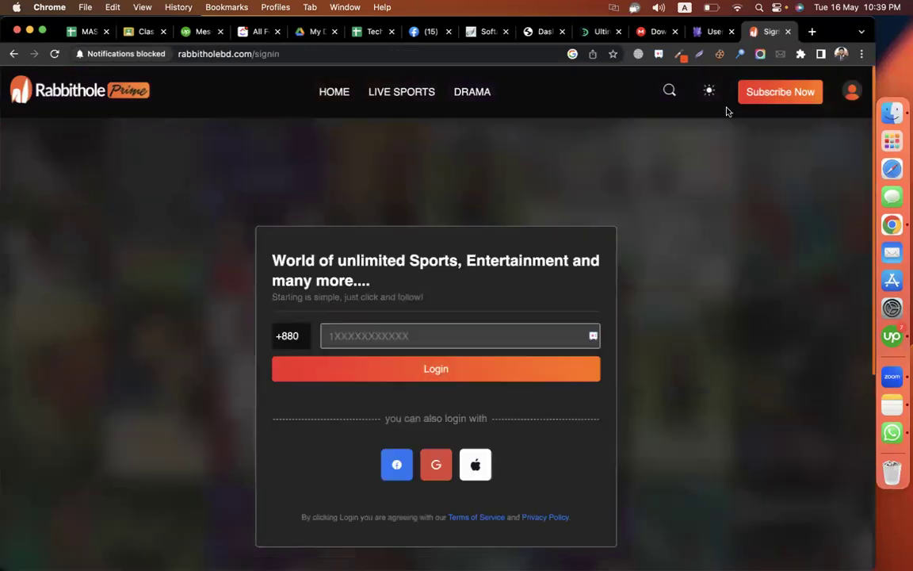
click(704, 33)
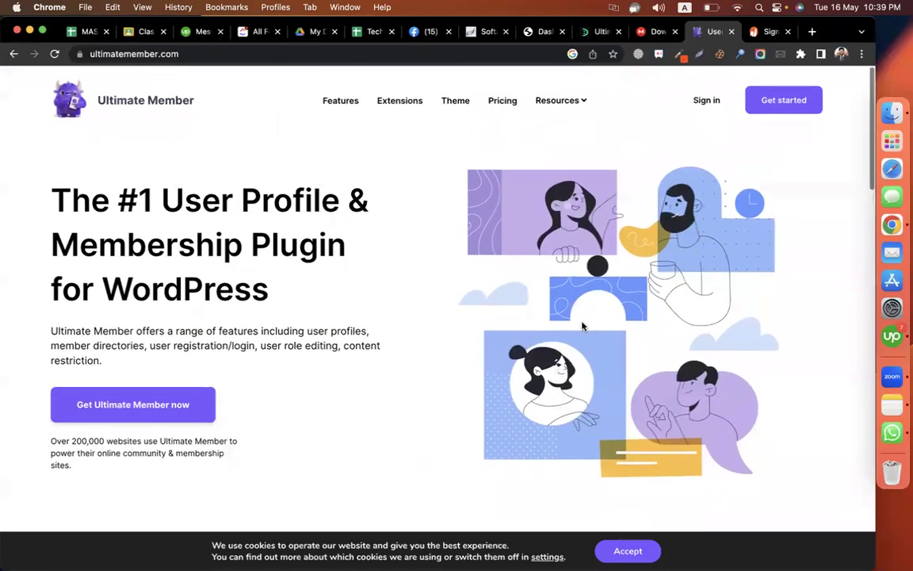
- Switch to the developerszone.net Ultimate Member plugin page, then bring Finder forward showing the Desktop
scroll(333, 378, down, 5)
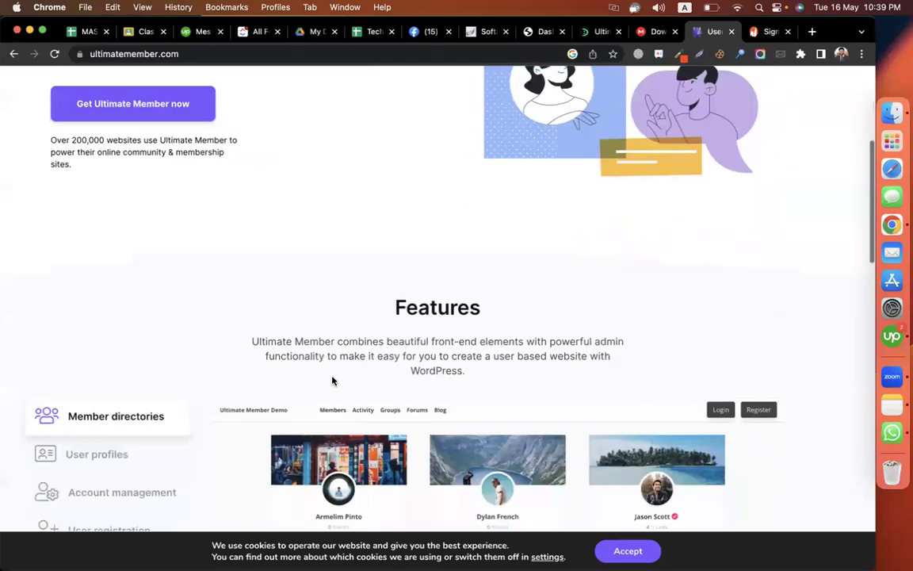
click(597, 32)
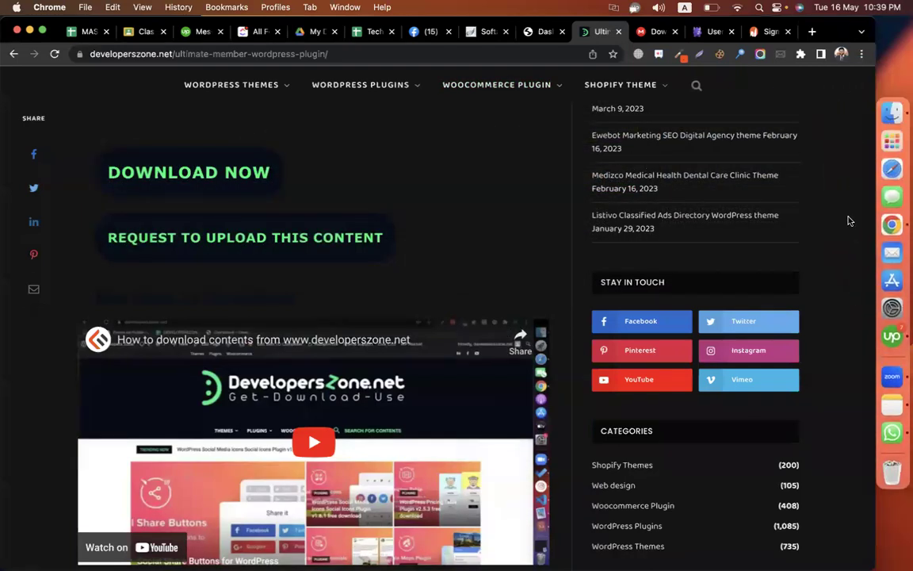
click(892, 113)
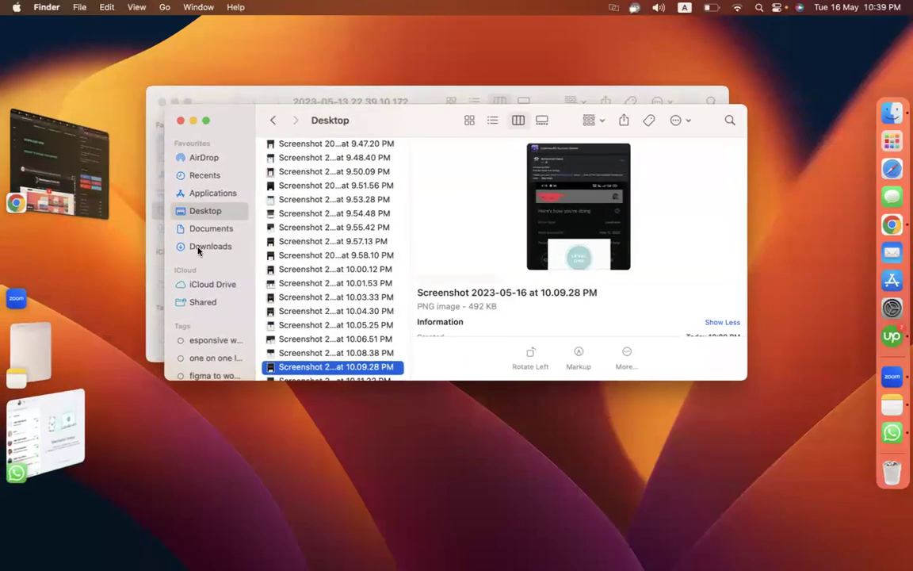
- Open the Downloads folder in Finder and look through its files
click(198, 248)
key(u)
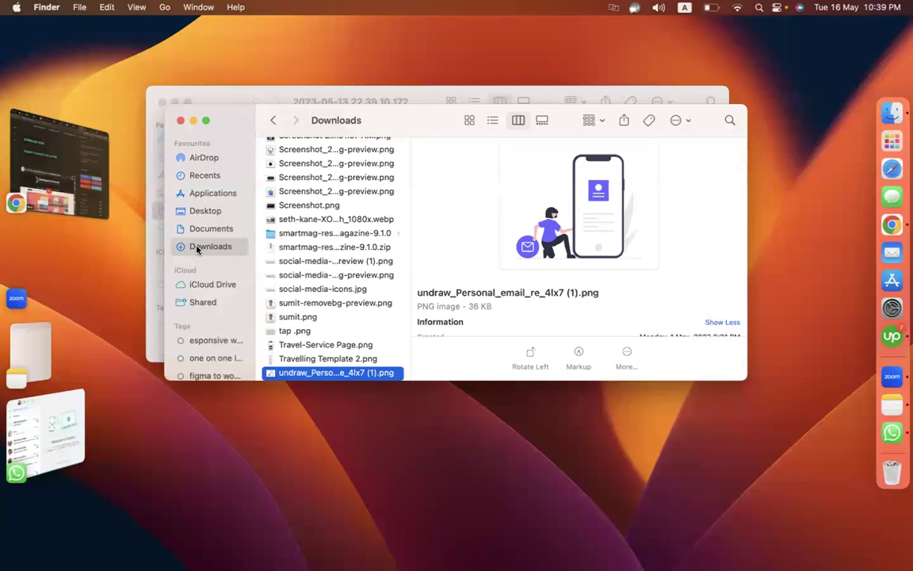
key(p)
key(w)
key(u)
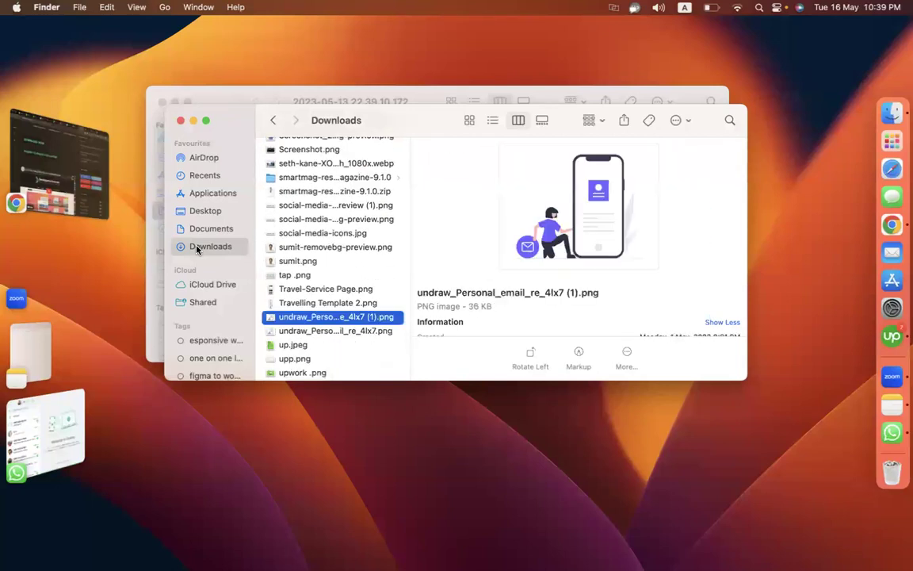
scroll(325, 320, down, 3)
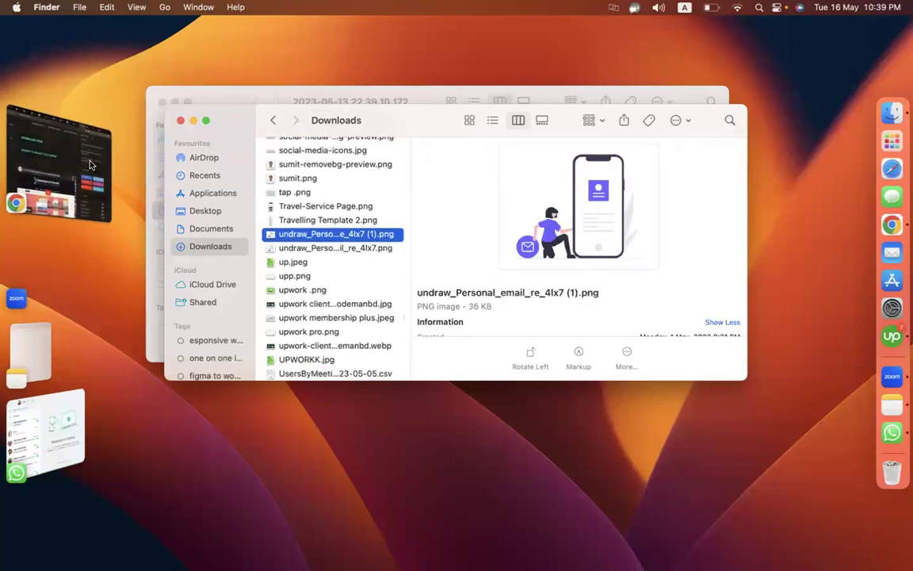
- Download ultimate-member-2.2.4.zip from the MEGA page, then return to the browser
key(super+Tab)
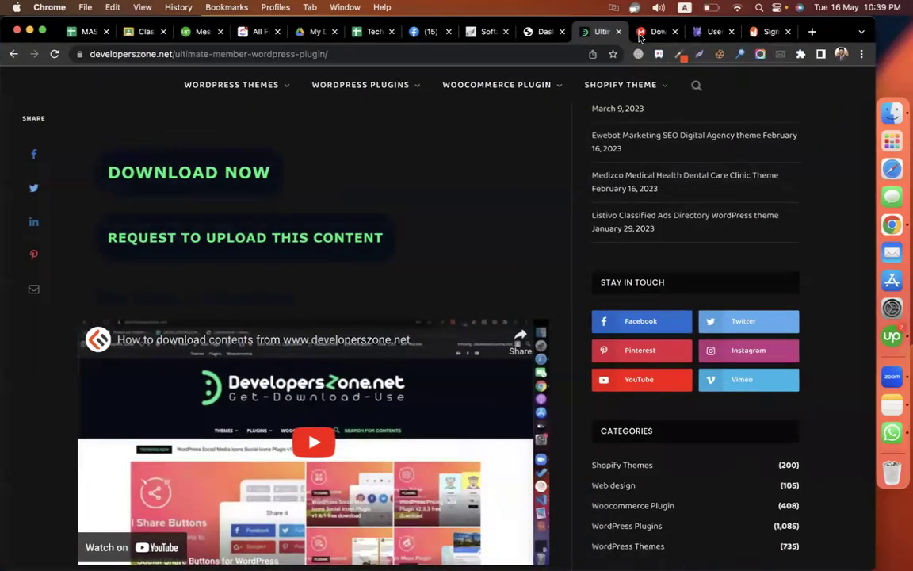
key(ctrl+Tab)
click(639, 476)
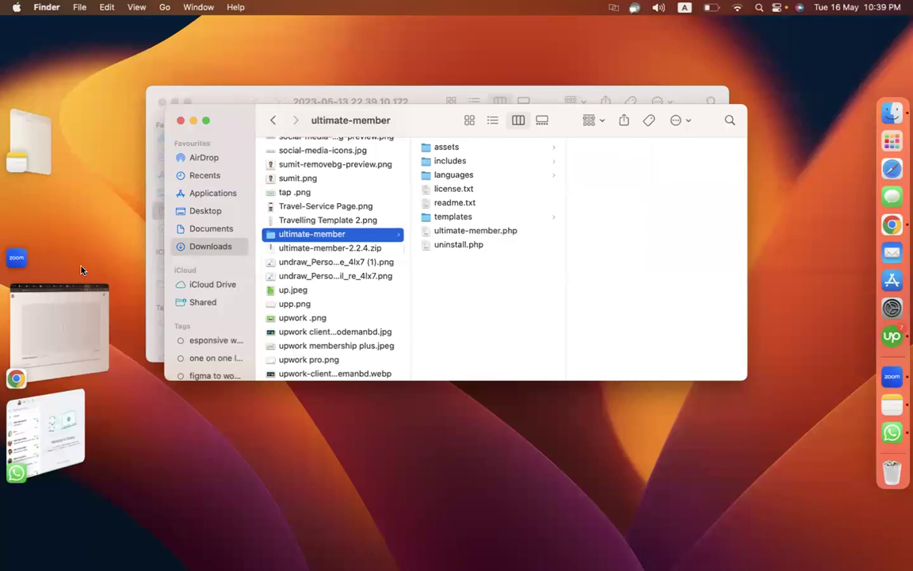
click(113, 290)
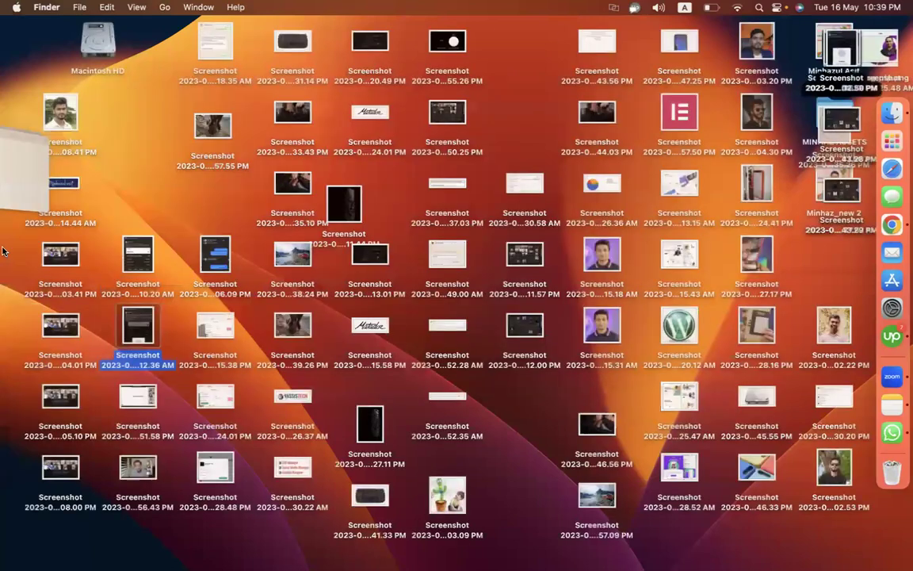
mouse_move(4, 281)
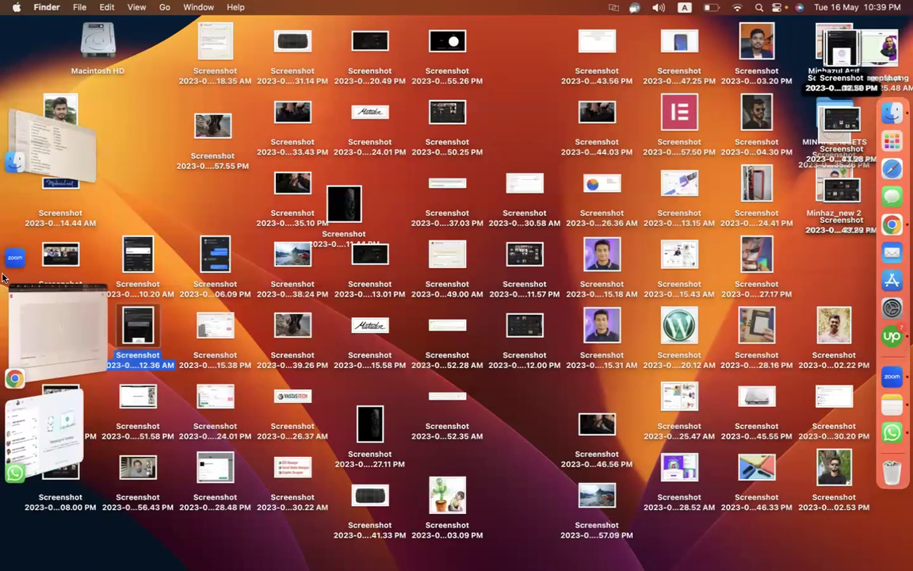
click(72, 326)
- Go to Plugins > Add New in the WordPress dashboard and start uploading a plugin .zip
click(544, 32)
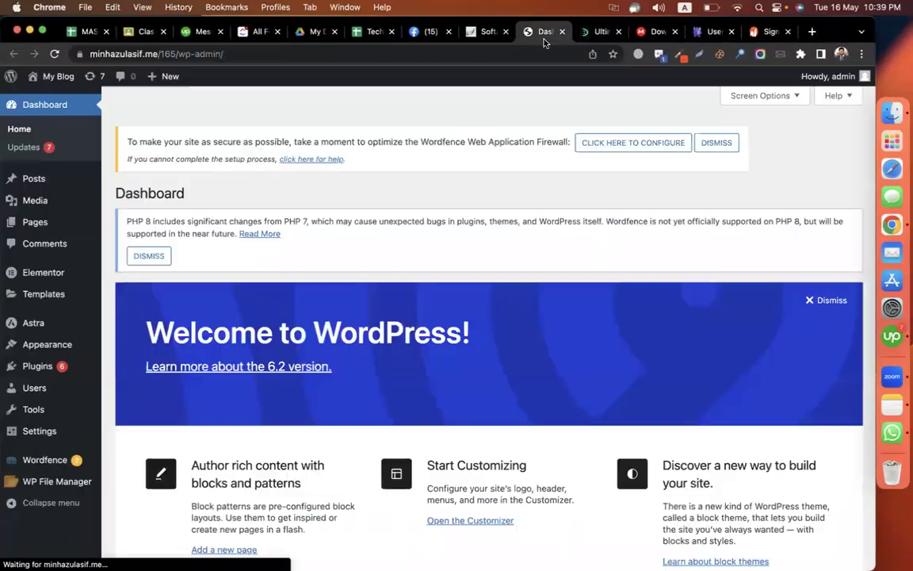
mouse_move(37, 368)
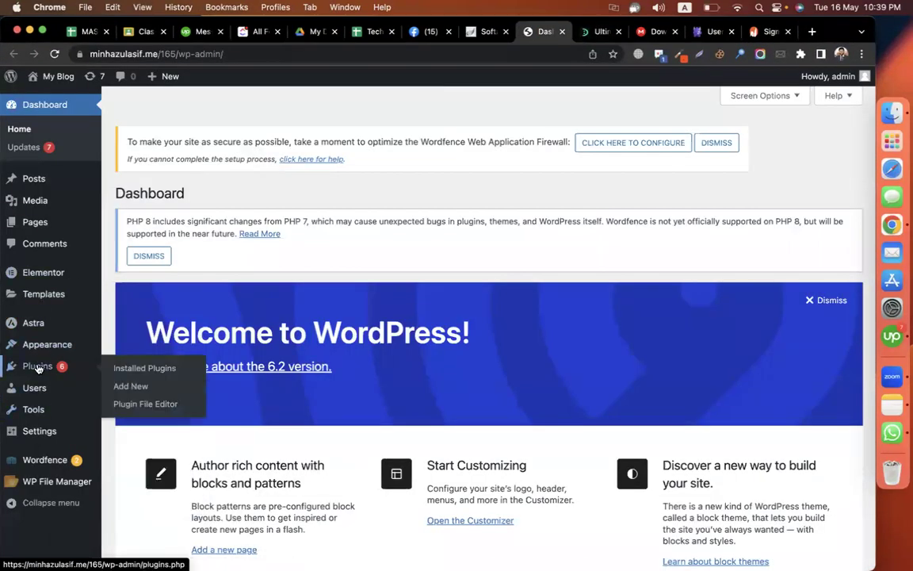
click(138, 385)
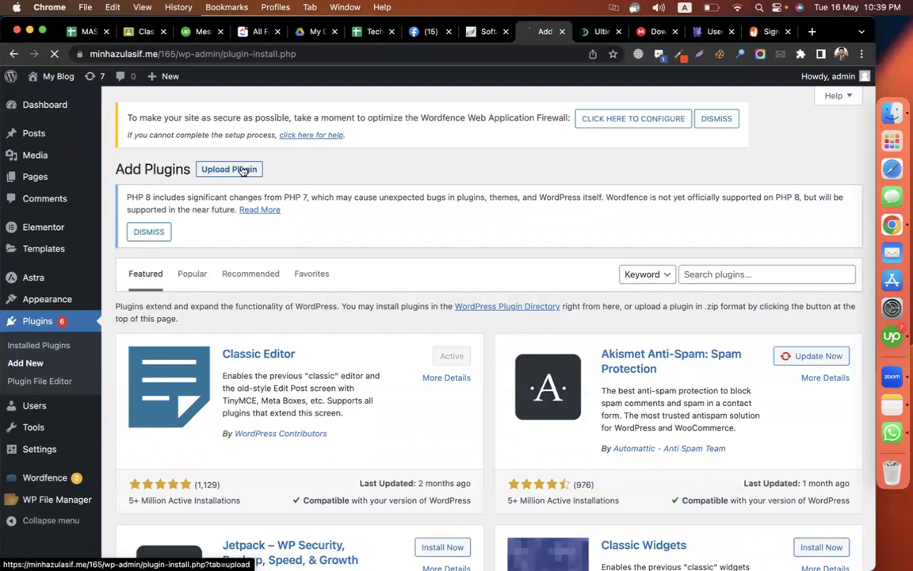
click(242, 174)
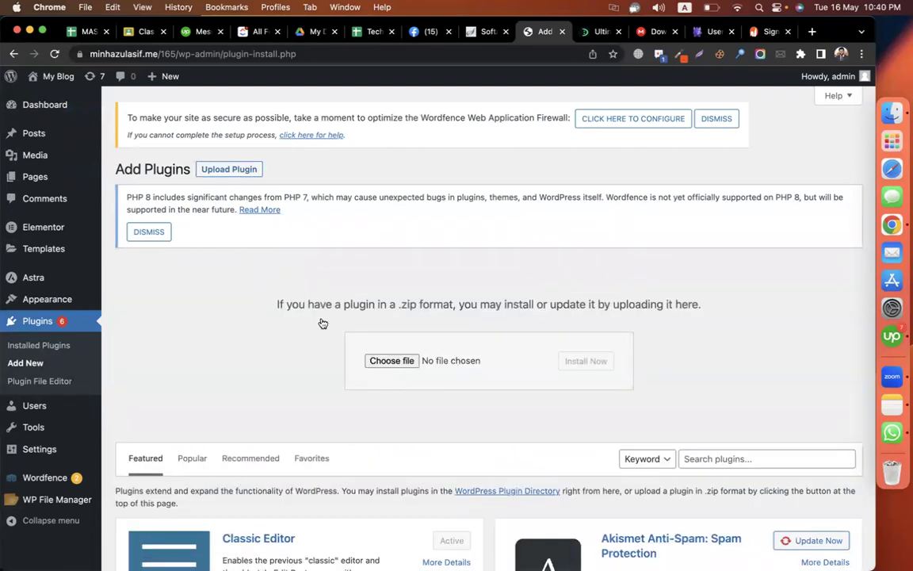
click(391, 361)
- Pick ultimate-member-2.2.4.zip from Downloads and install it as a plugin
scroll(232, 378, down, 5)
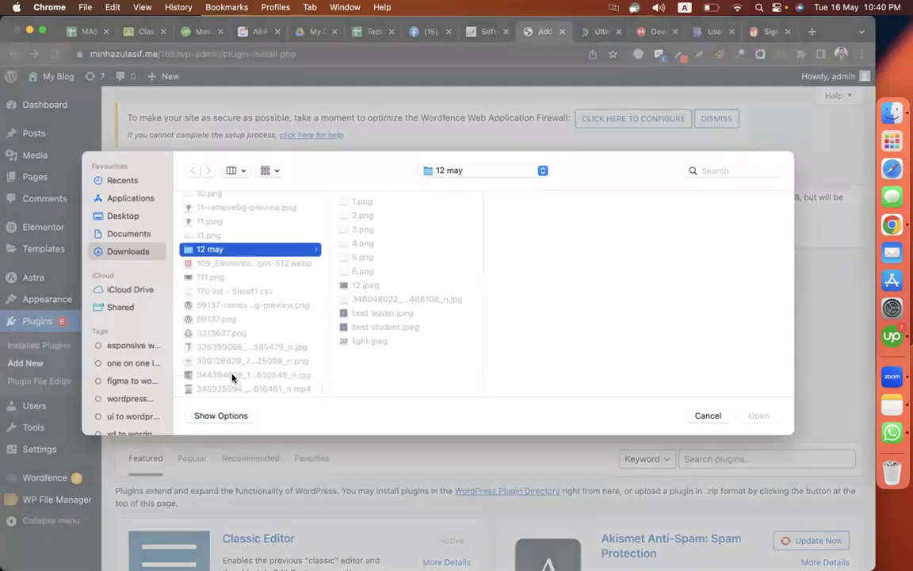
key(Left)
text(may)
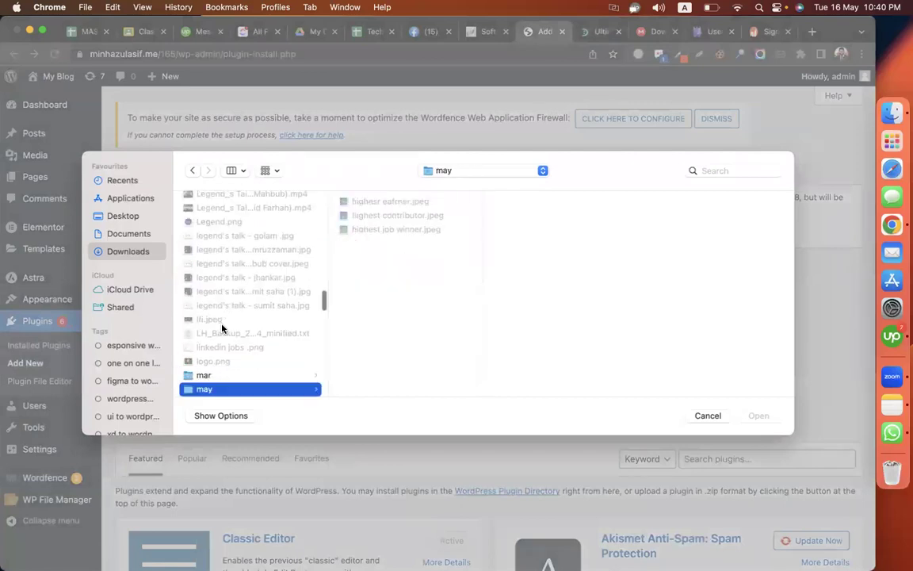
text(ult)
key(Down)
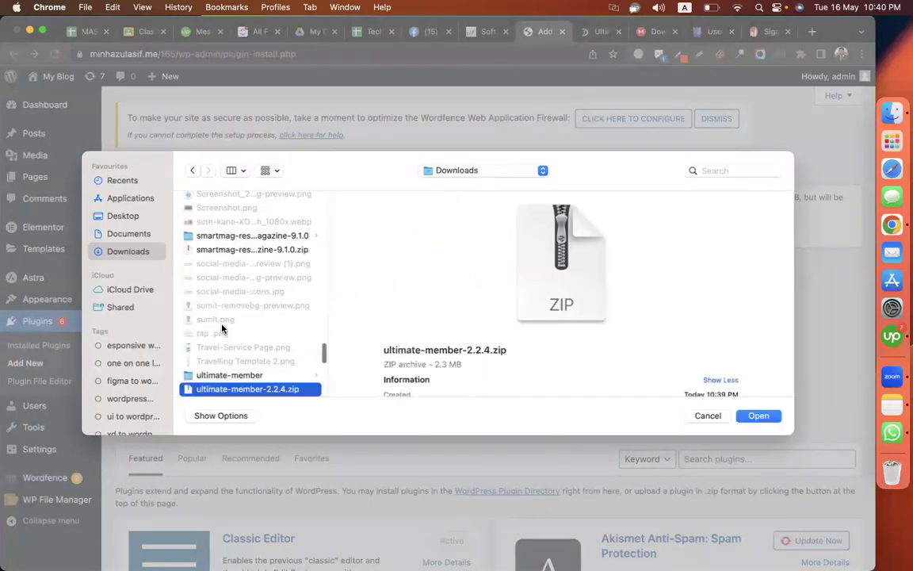
key(Return)
click(604, 367)
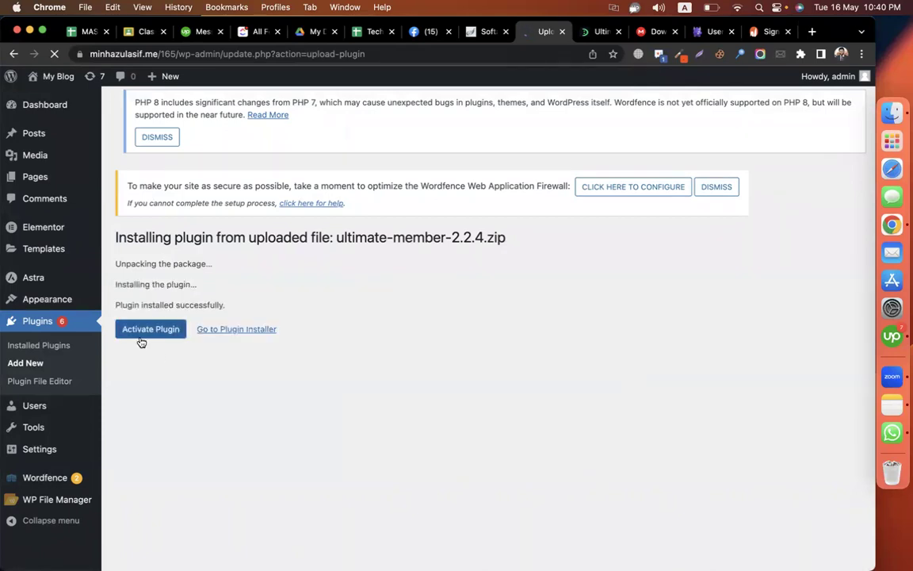
- Activate Ultimate Member and use its notice to create the required pages
click(141, 341)
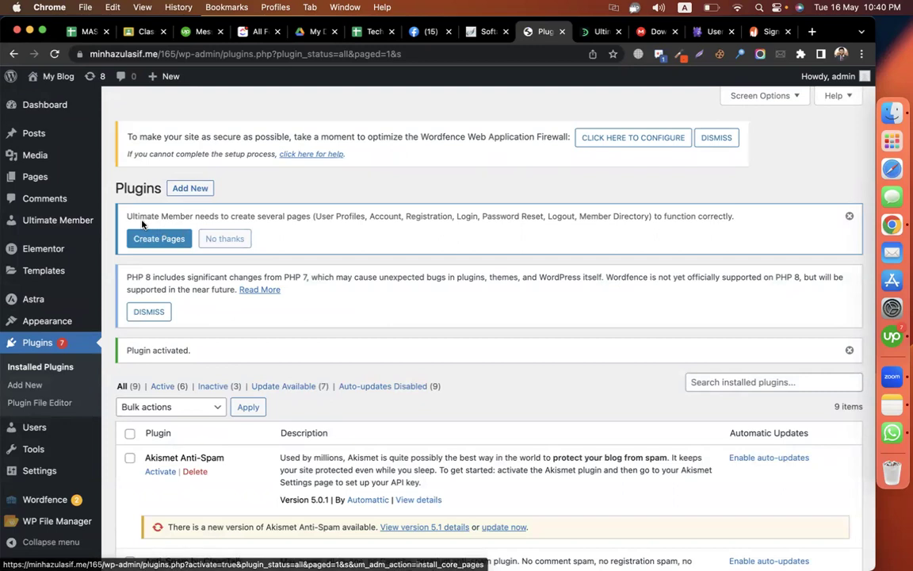
drag(126, 214, 366, 217)
click(317, 217)
click(384, 219)
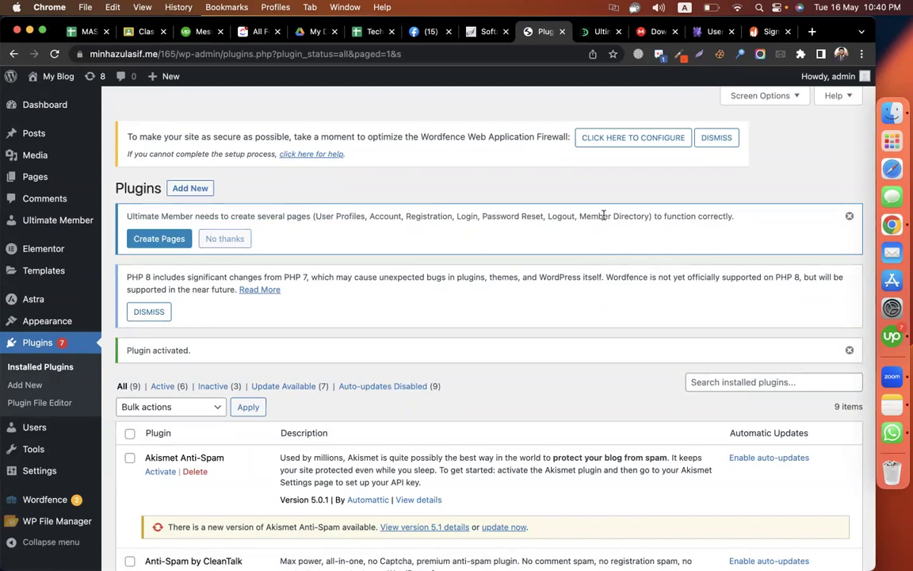
click(146, 240)
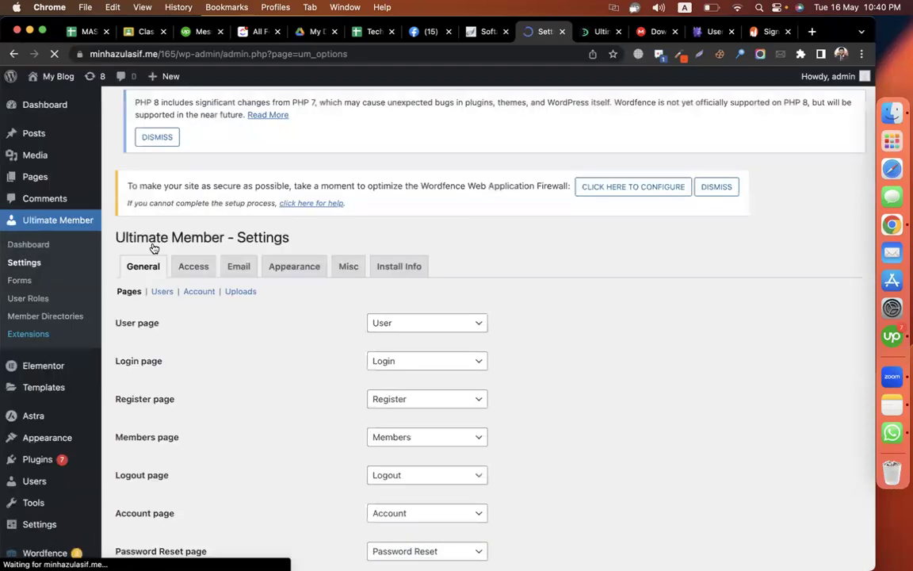
- Save the Ultimate Member page assignments and go to Appearance > Menus
click(122, 509)
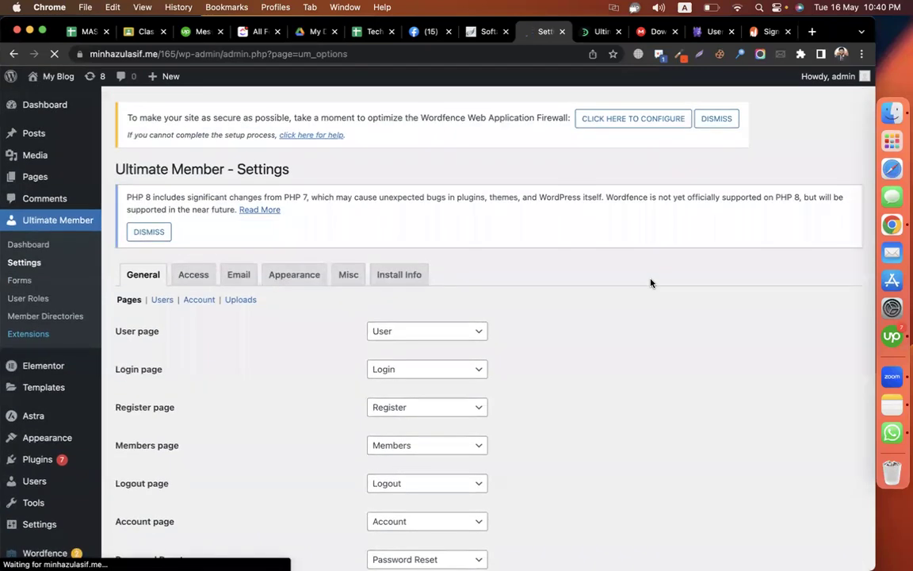
scroll(47, 420, down, 3)
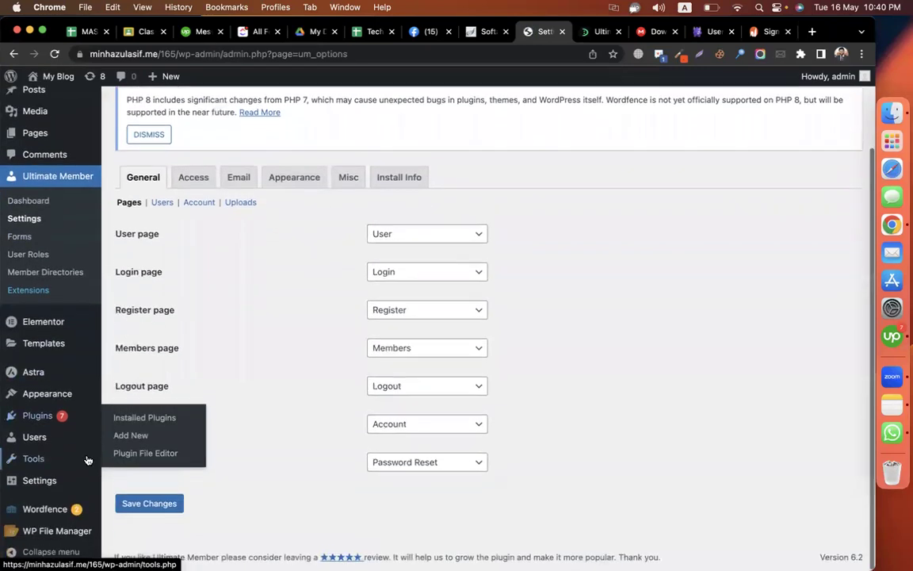
click(125, 449)
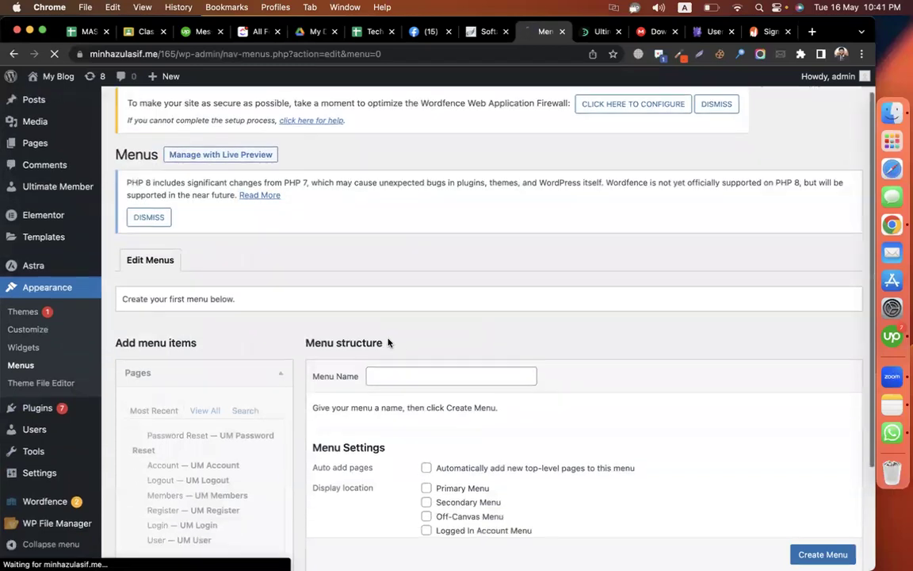
- Create a new menu named 'main menu'
scroll(388, 342, down, 3)
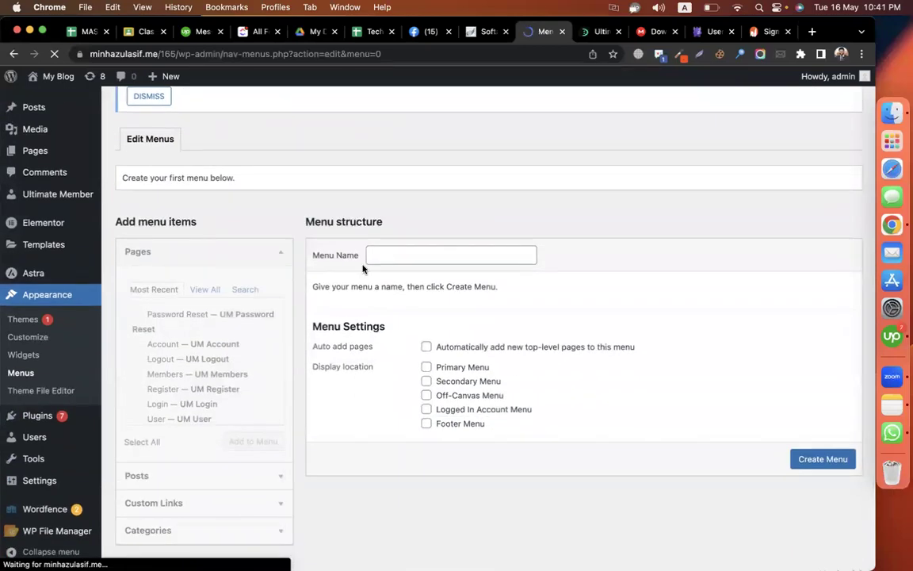
click(390, 260)
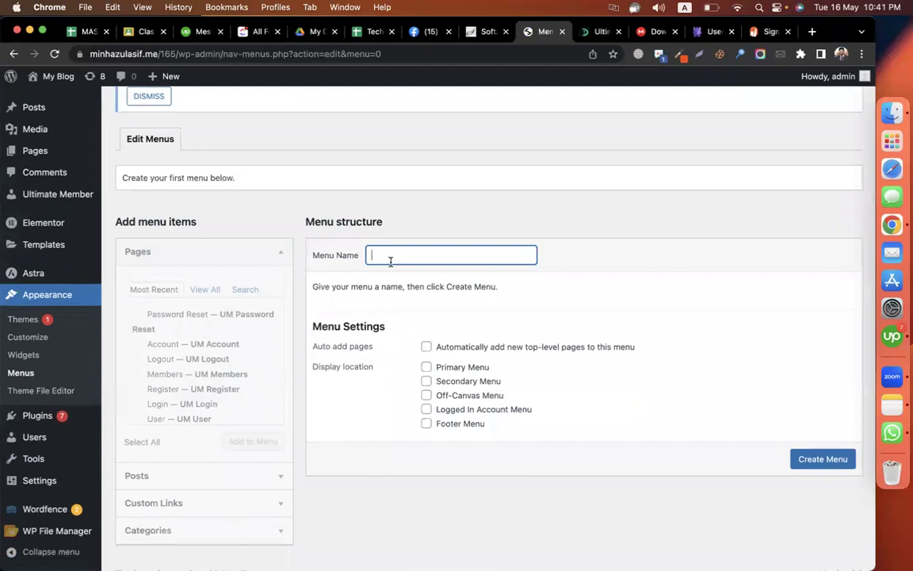
text(manin menui)
key(super+a)
text(m)
click(823, 459)
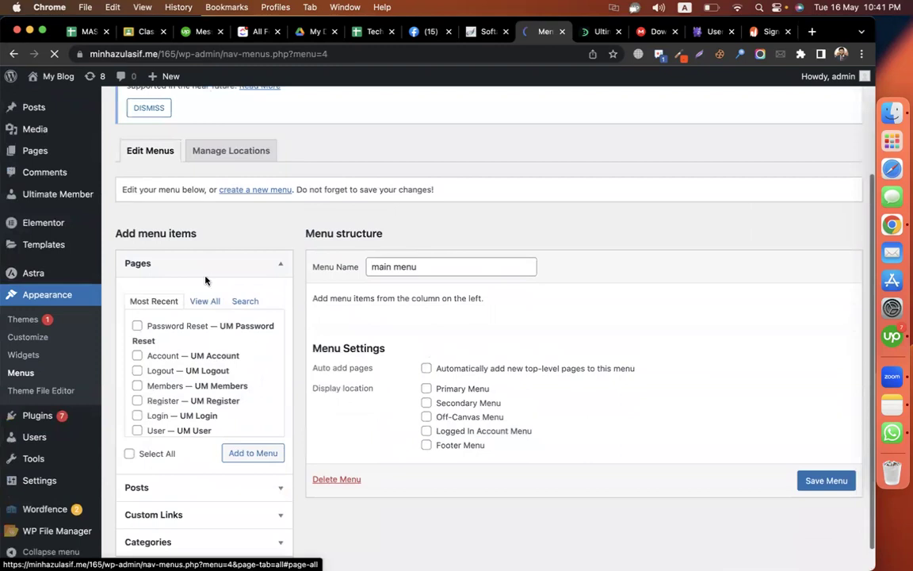
- Add the Home and Blog pages to main menu
click(204, 301)
scroll(170, 392, down, 2)
scroll(169, 392, up, 2)
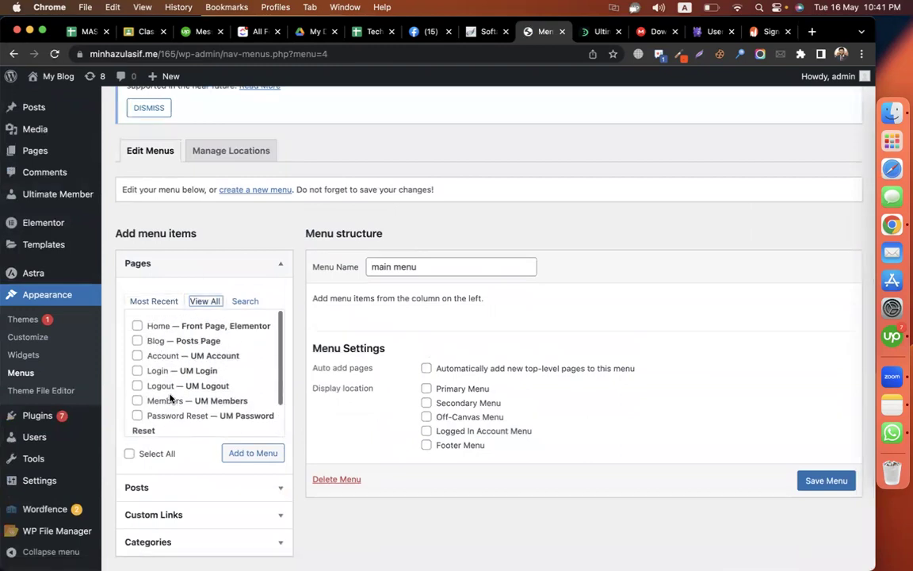
click(151, 328)
click(137, 340)
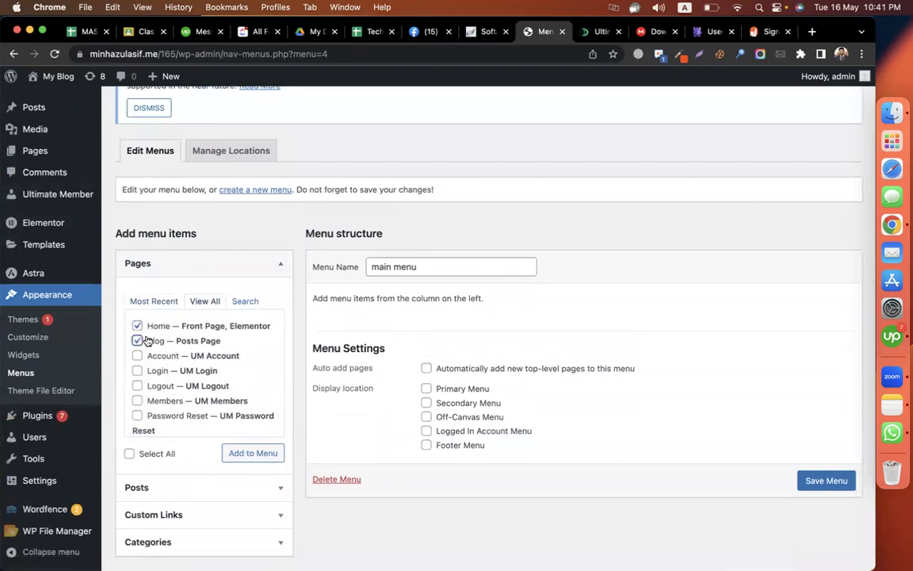
click(271, 451)
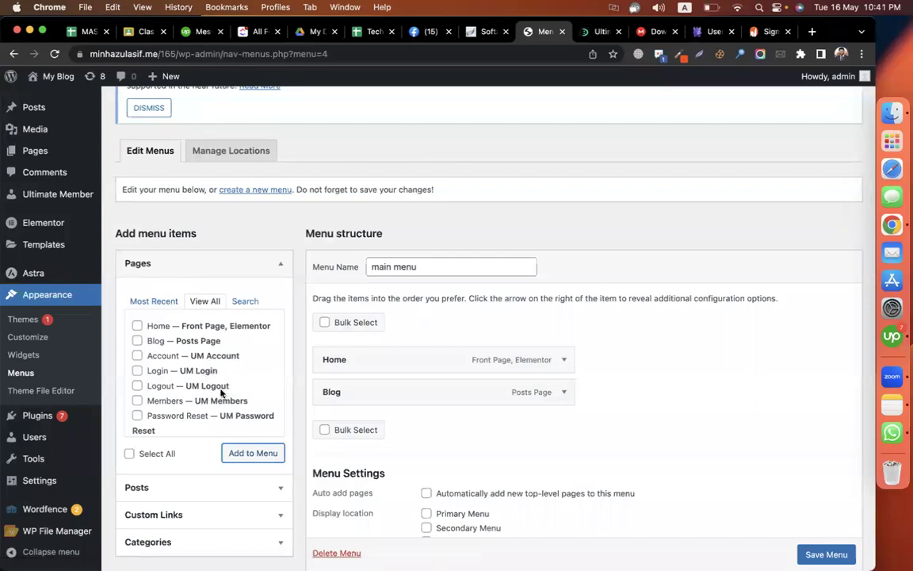
- Add Account, Login, Logout, Members, Password Reset, Register and User pages to the menu
scroll(222, 391, down, 3)
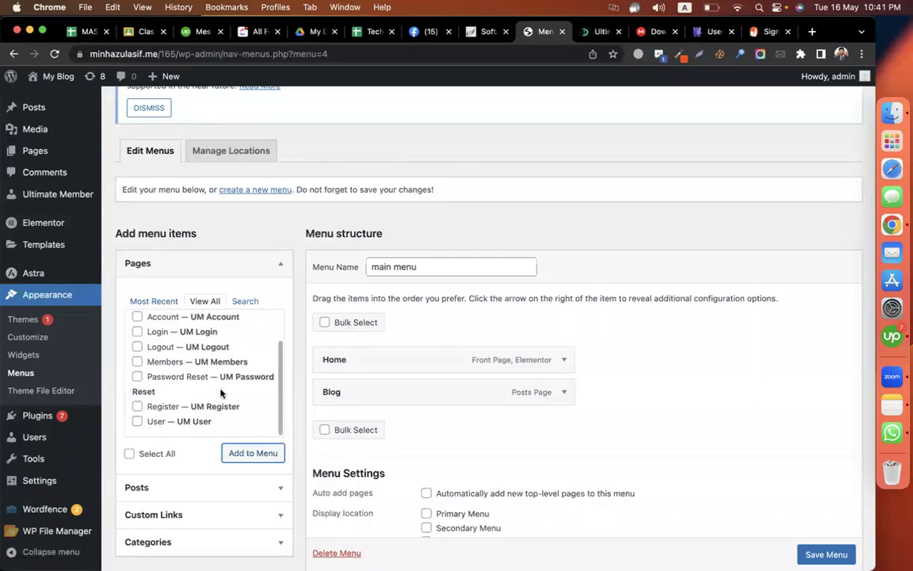
scroll(221, 392, up, 2)
click(137, 346)
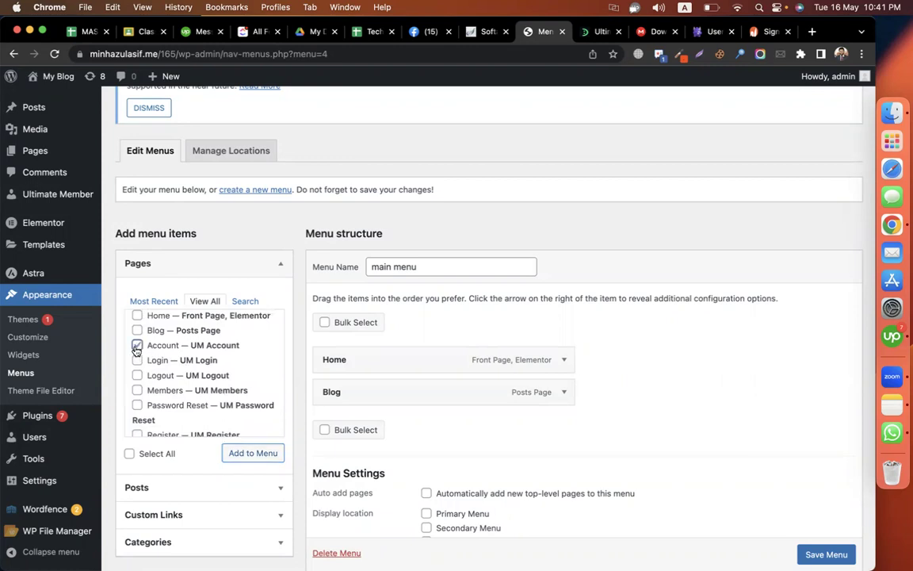
click(137, 359)
click(137, 375)
click(138, 390)
click(137, 405)
scroll(178, 405, down, 1)
click(138, 407)
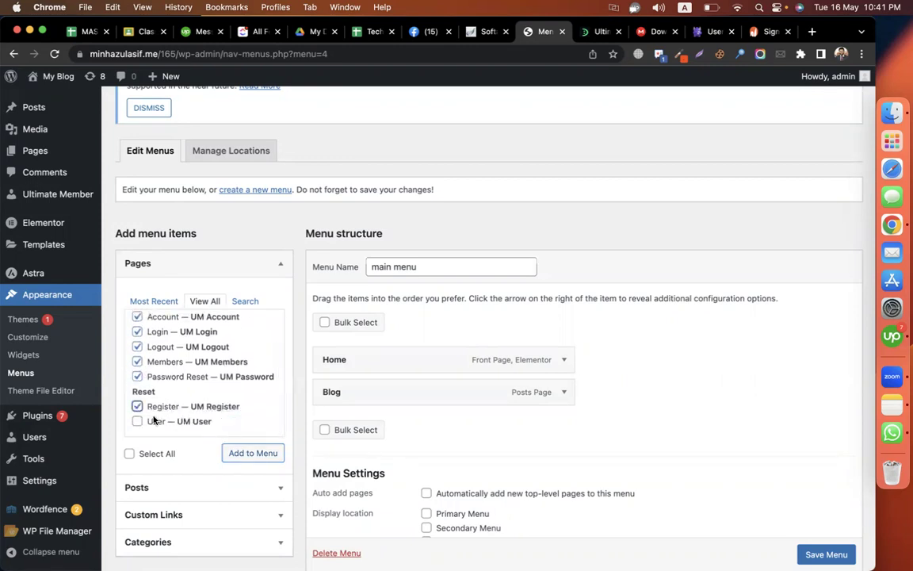
click(137, 421)
click(265, 457)
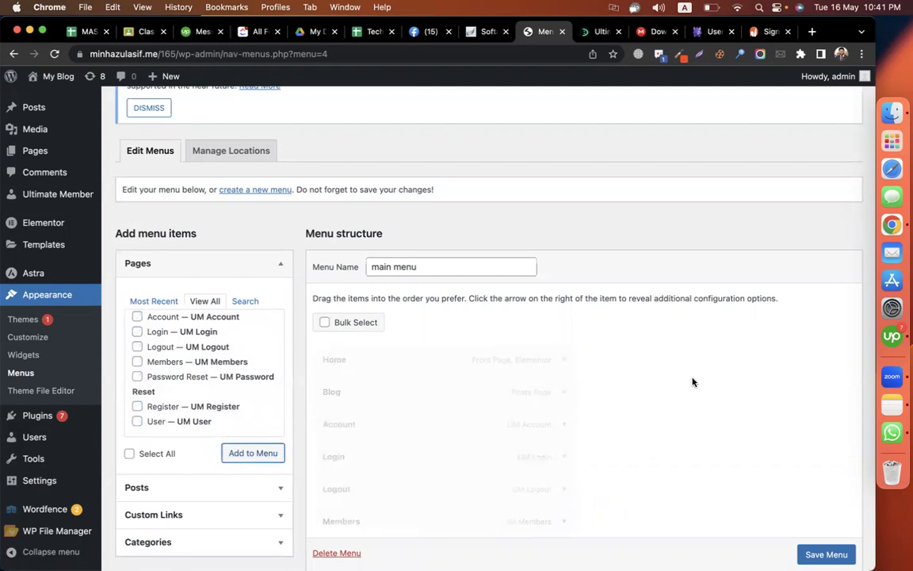
scroll(693, 381, down, 2)
scroll(693, 381, down, 2)
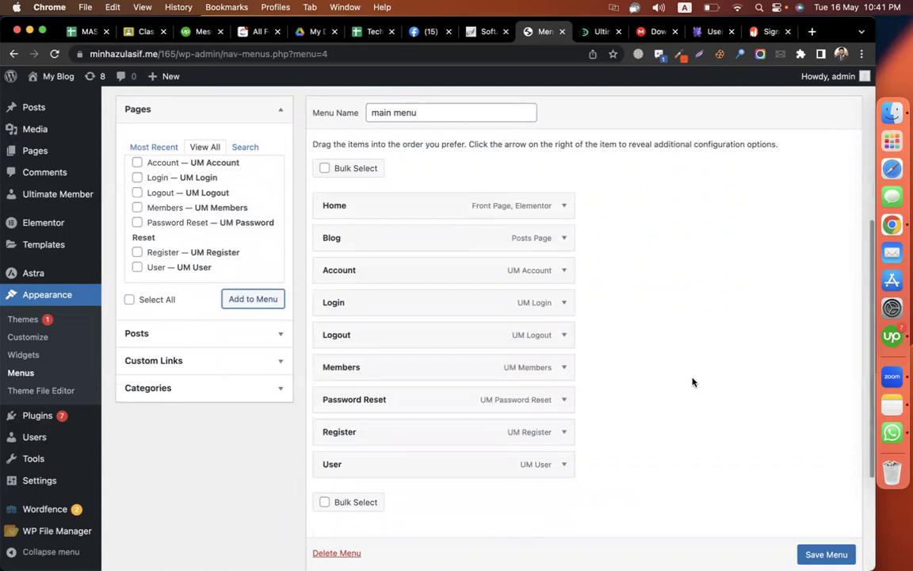
- Move Login below Blog and nest Account, Logout and Password Reset under it
drag(444, 310, 420, 268)
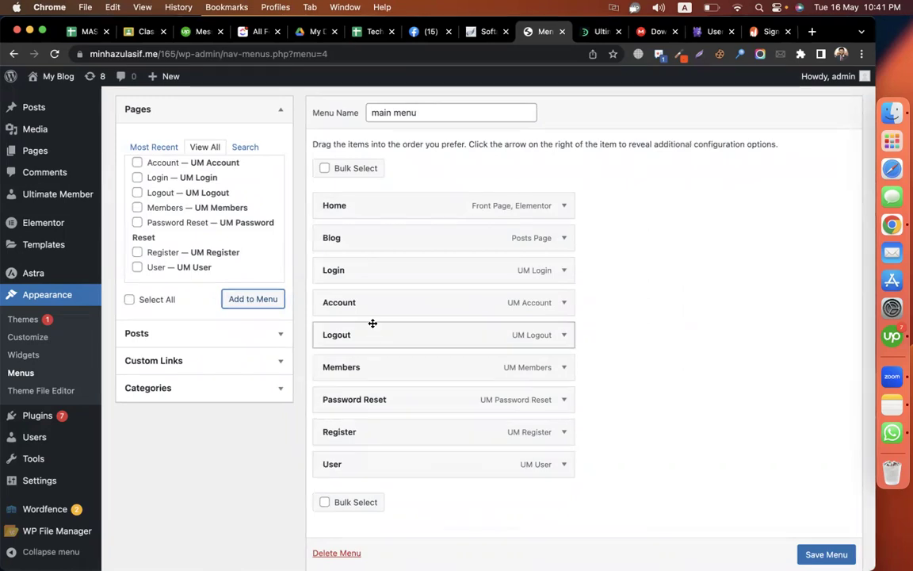
drag(369, 310, 412, 304)
drag(379, 332, 406, 335)
drag(385, 368, 404, 335)
drag(375, 402, 388, 368)
drag(360, 467, 375, 342)
drag(374, 338, 377, 338)
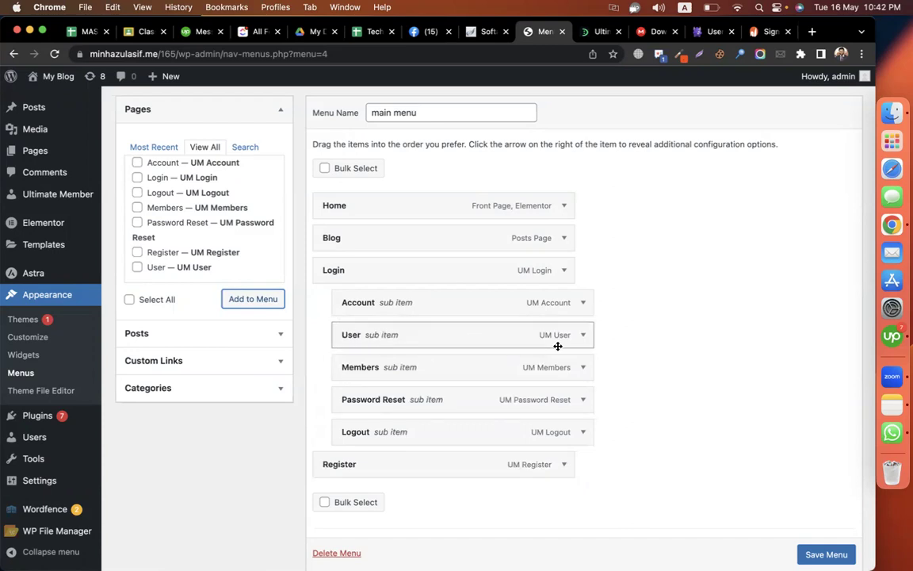
scroll(634, 353, down, 1)
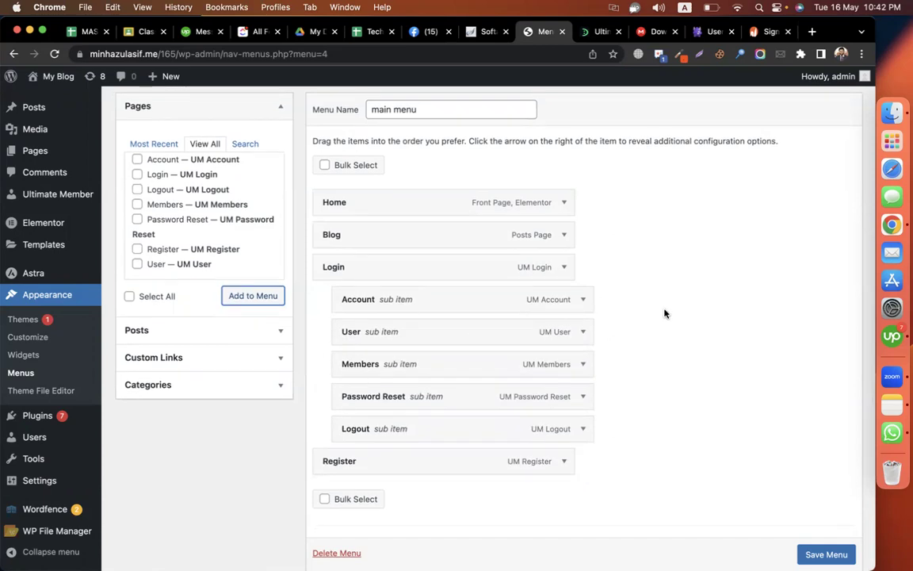
scroll(664, 311, down, 1)
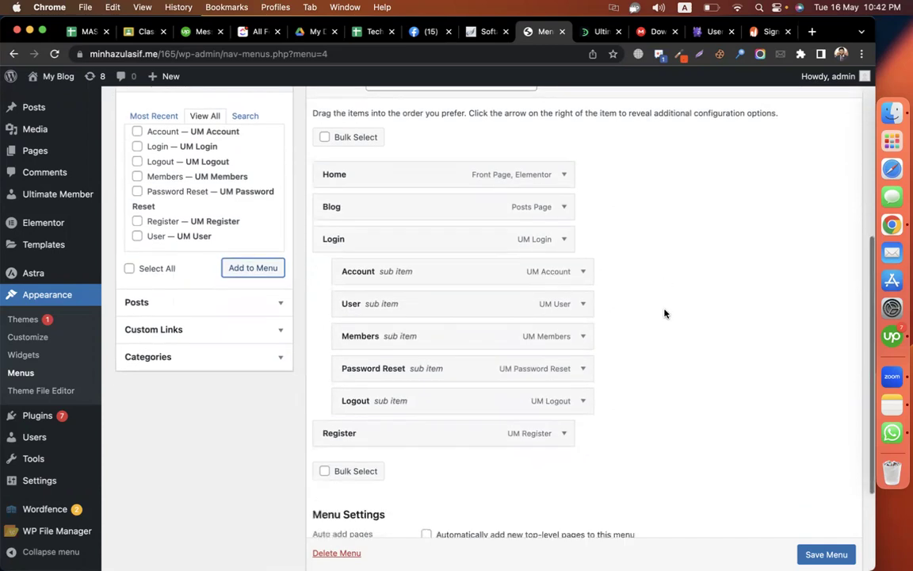
- Remove the User and Members items from main menu
click(584, 304)
scroll(510, 400, down, 3)
click(354, 421)
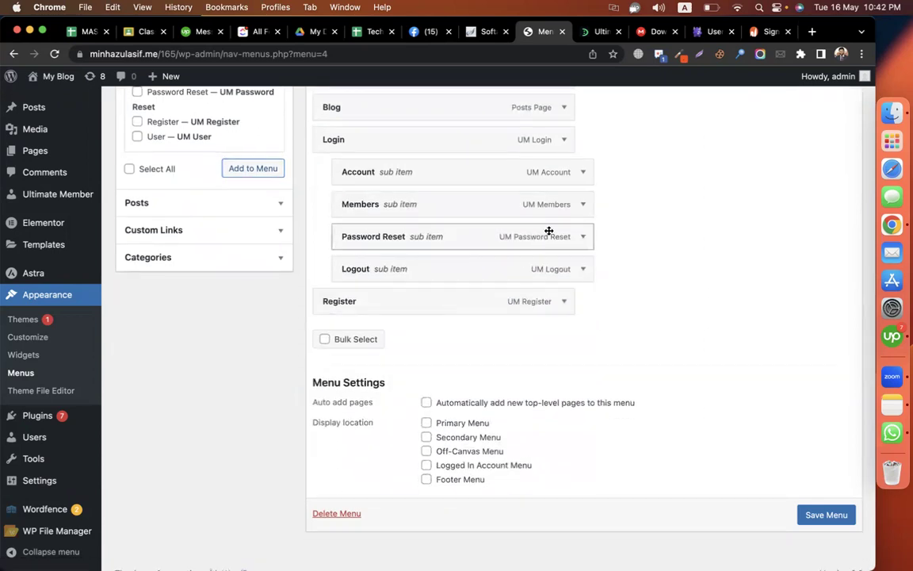
click(583, 205)
click(353, 420)
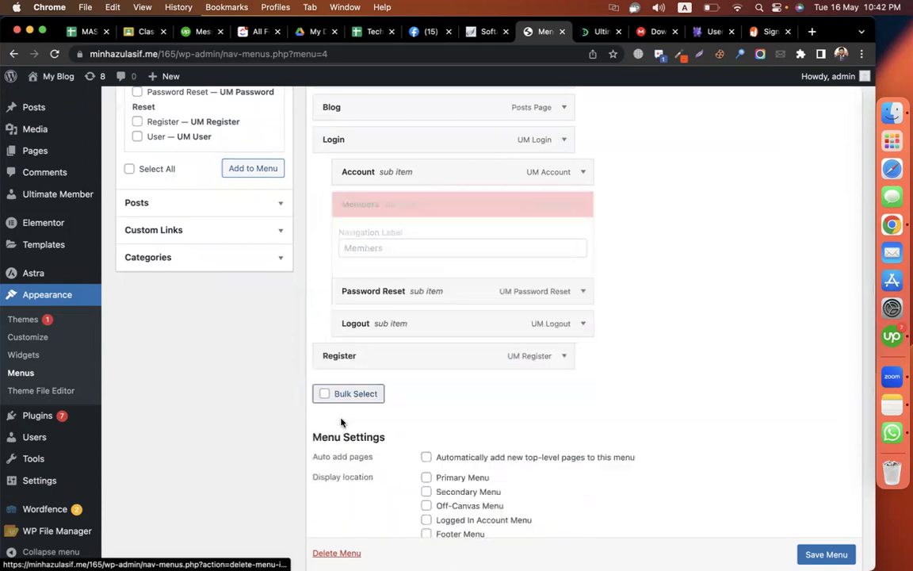
scroll(539, 321, up, 2)
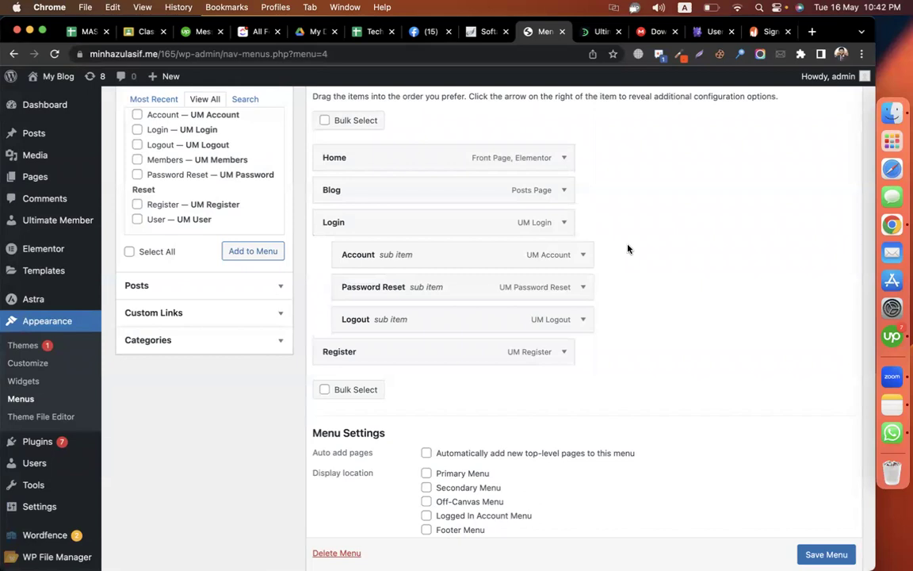
- Review the Login item's settings, then restrict the Account link to Logged In Users
click(562, 224)
scroll(648, 254, down, 2)
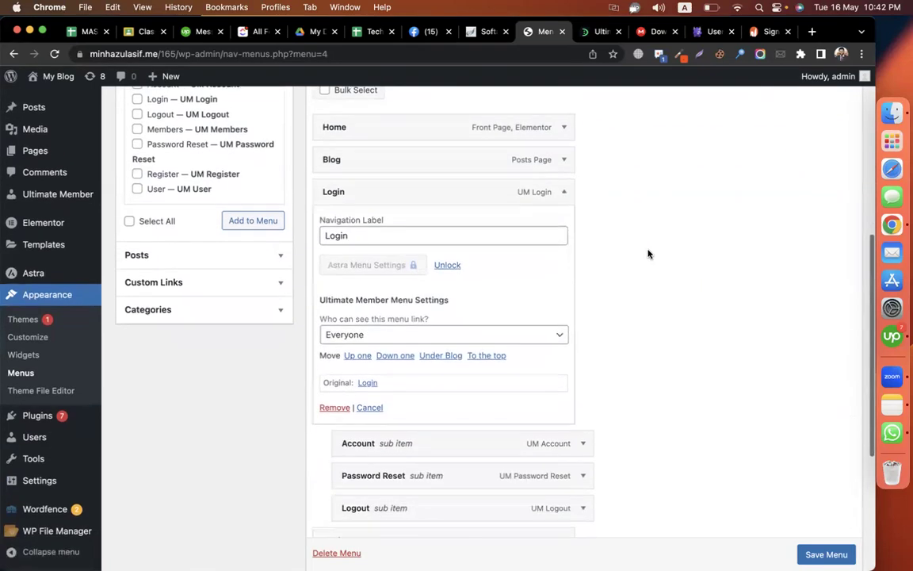
scroll(648, 254, down, 1)
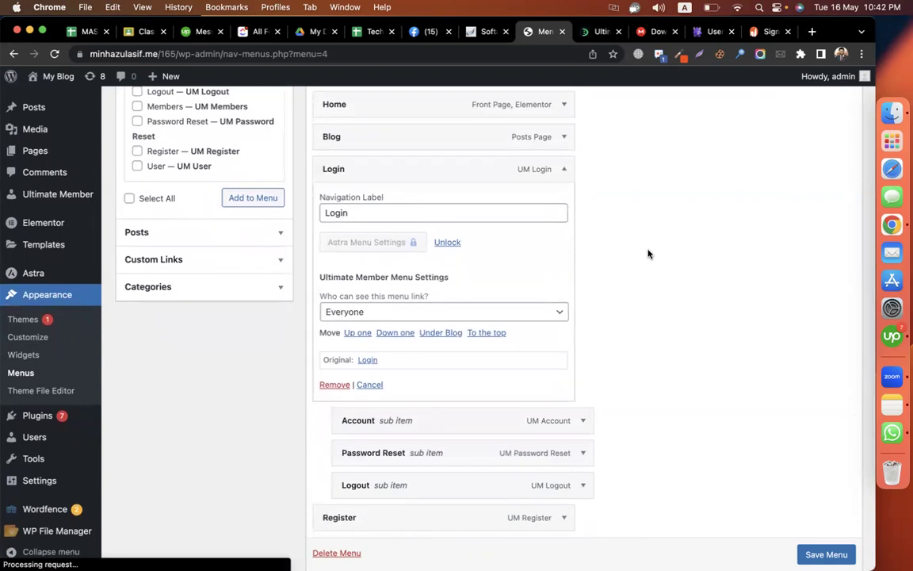
scroll(648, 254, down, 1)
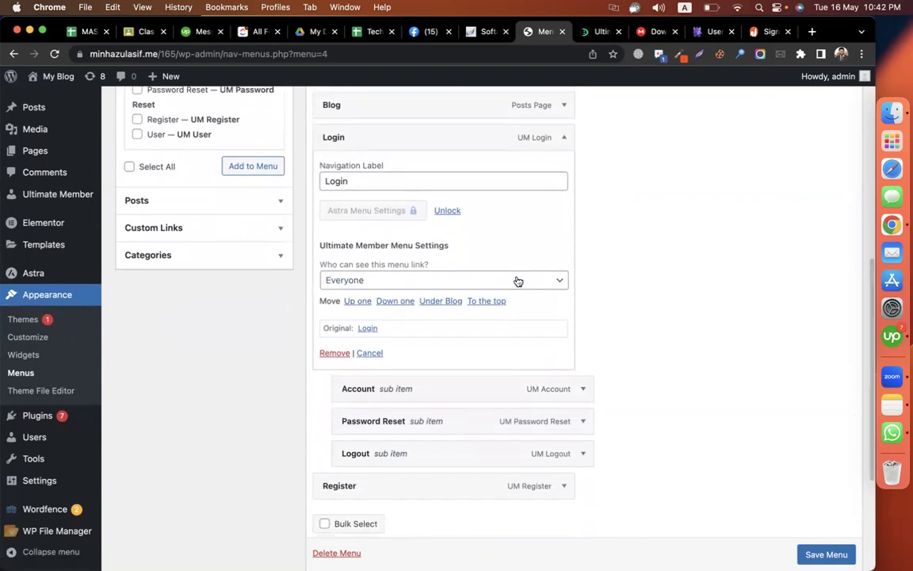
click(564, 138)
click(581, 191)
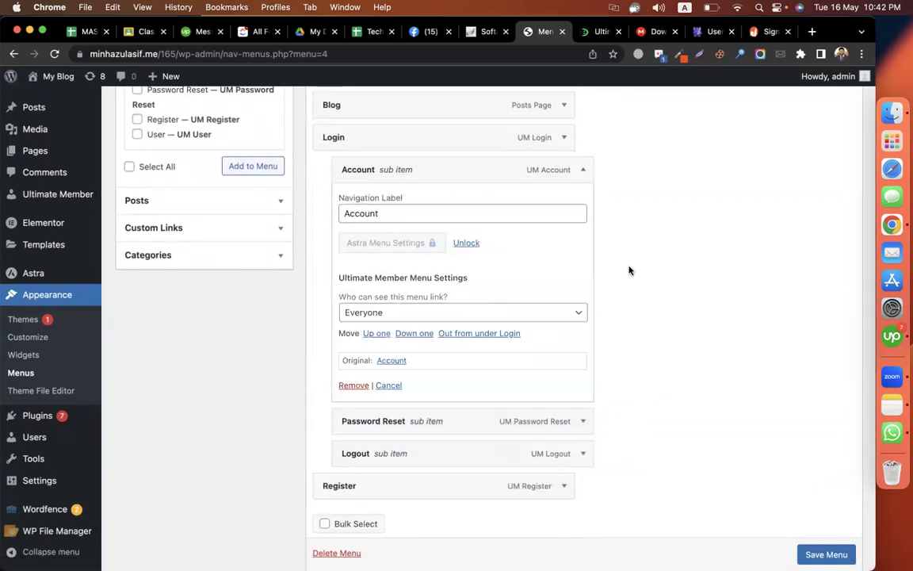
click(573, 312)
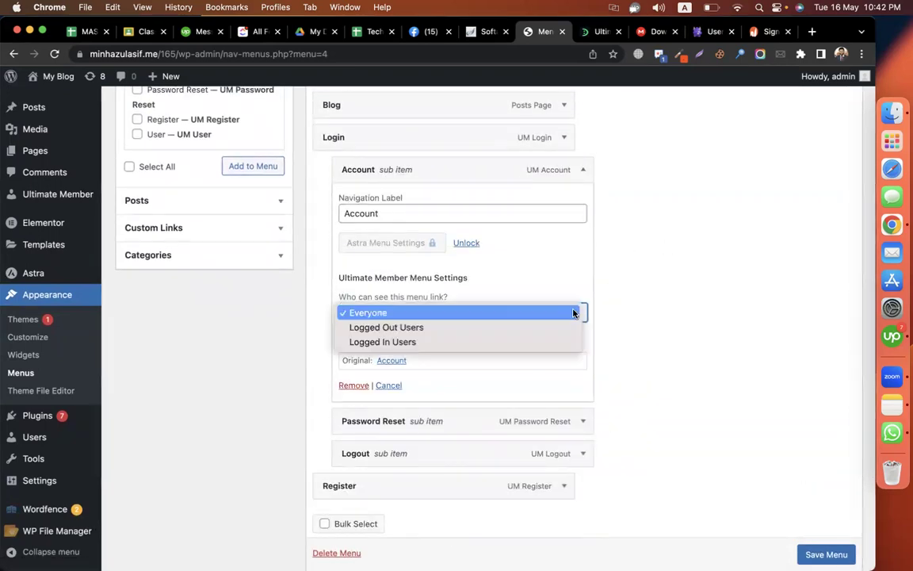
click(479, 341)
click(580, 172)
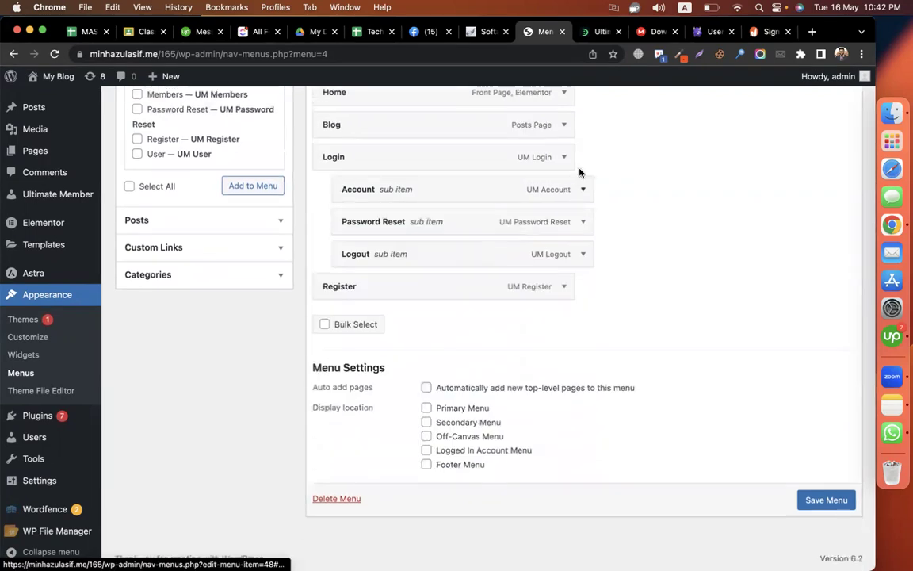
- Restrict the Password Reset and Logout menu links to Logged In Users
click(582, 222)
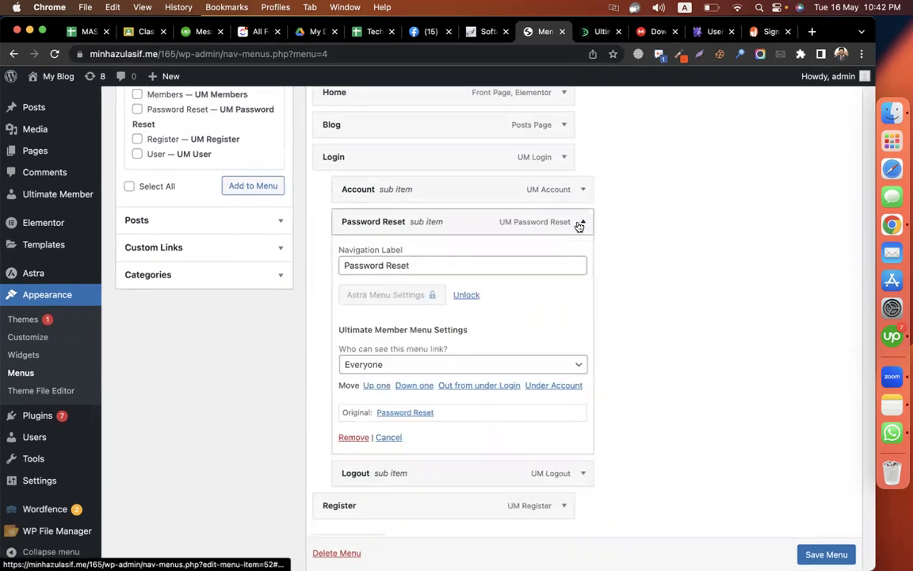
click(433, 359)
click(361, 394)
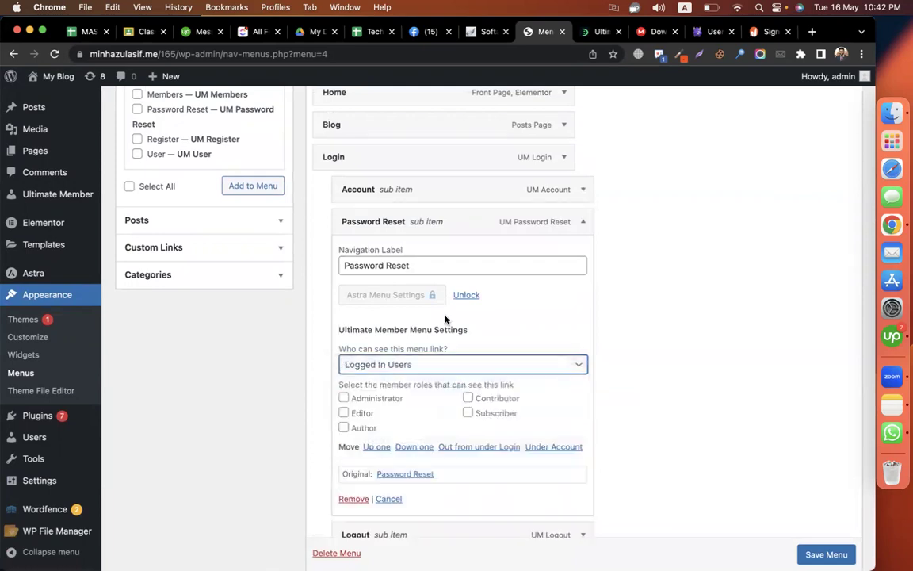
click(582, 224)
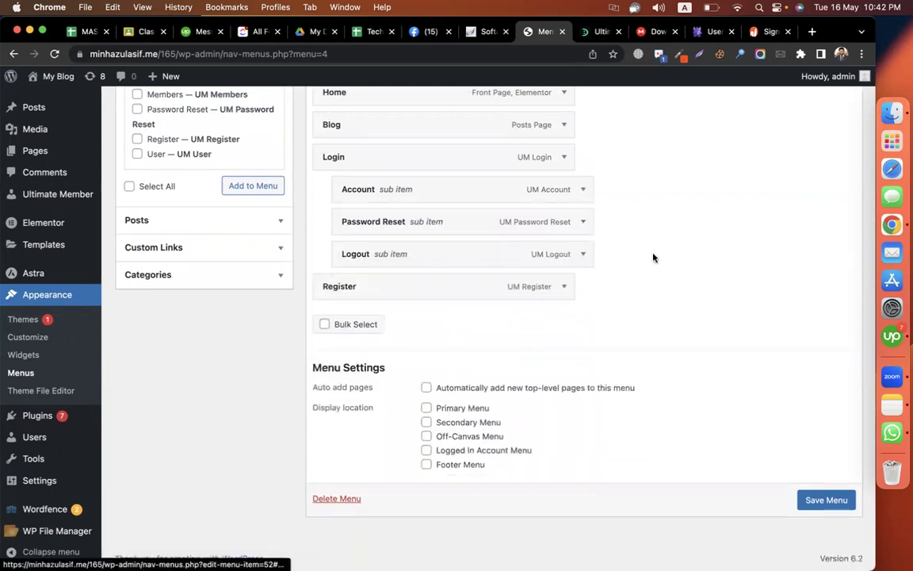
click(582, 254)
click(394, 399)
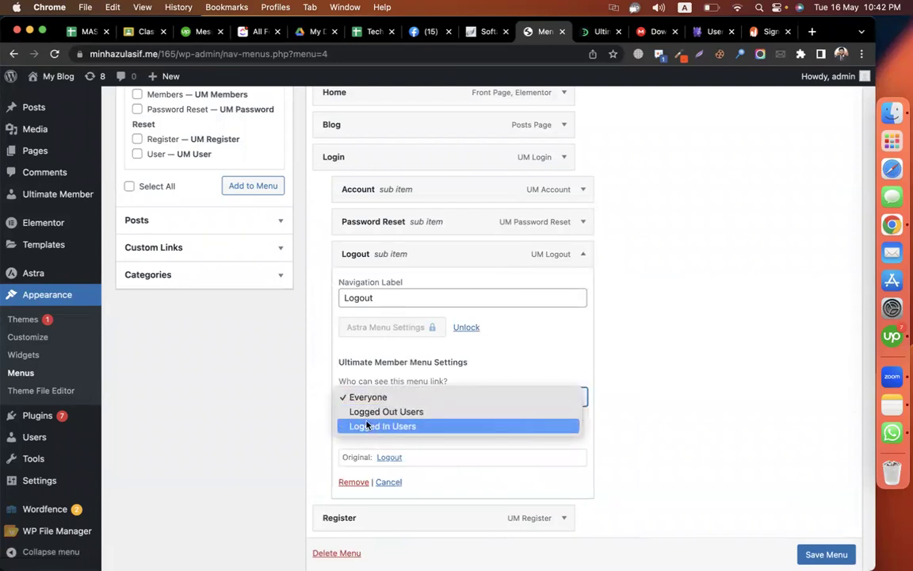
click(367, 426)
click(583, 254)
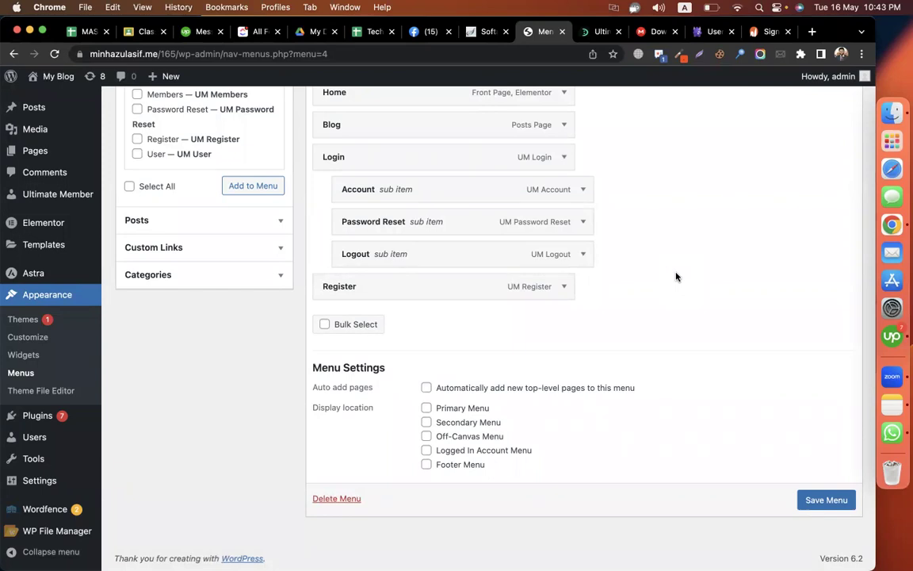
- Set Password Reset's visibility back to Everyone and check the Register item's settings
click(583, 224)
click(456, 366)
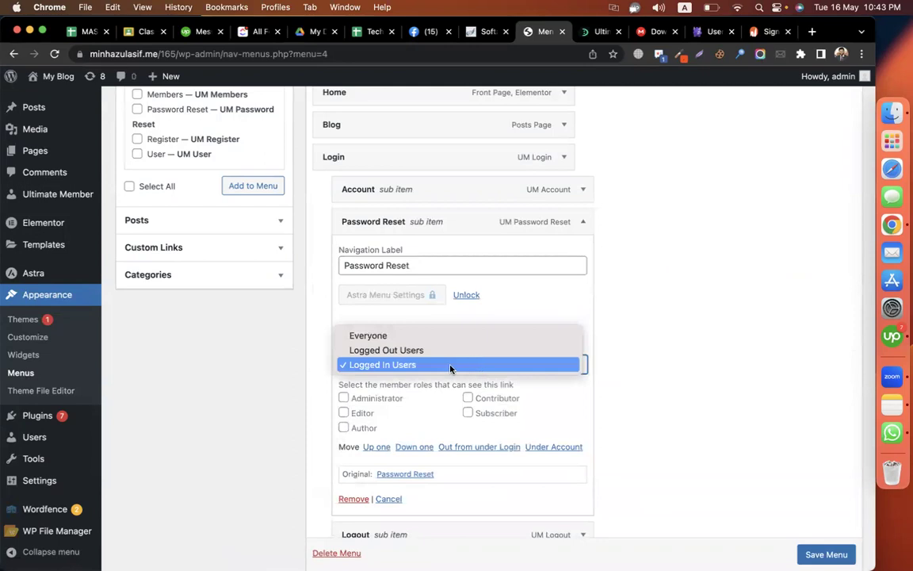
click(428, 339)
click(584, 228)
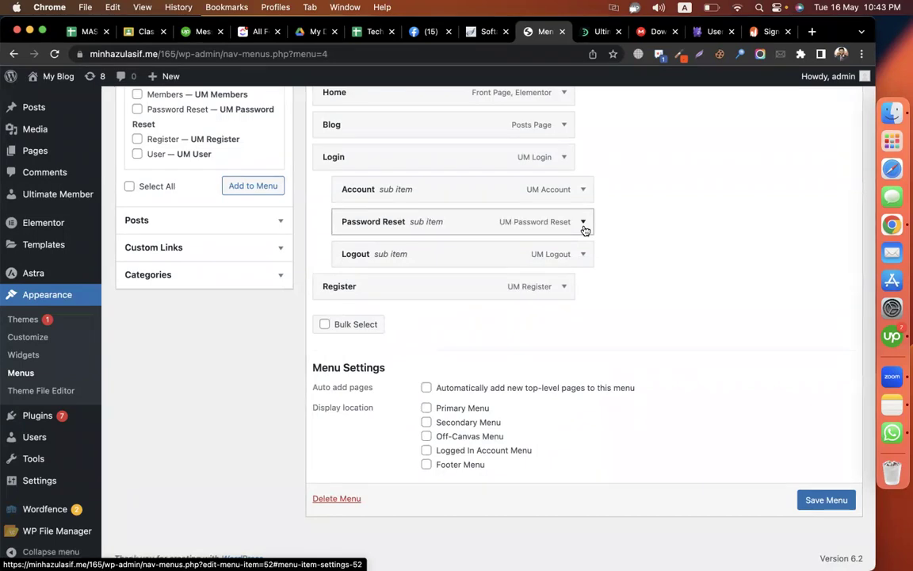
click(562, 287)
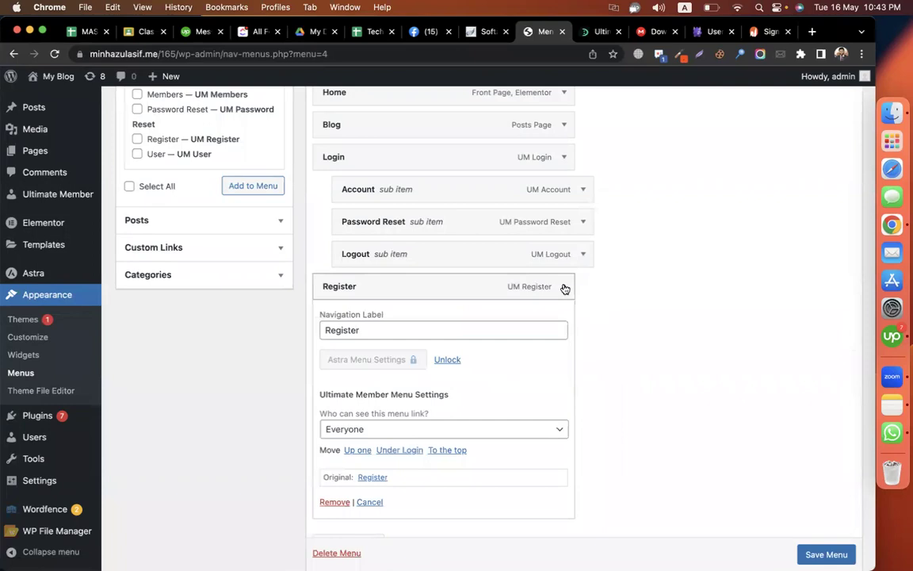
- Assign the main menu to the Primary Menu location and save it
click(564, 287)
click(468, 408)
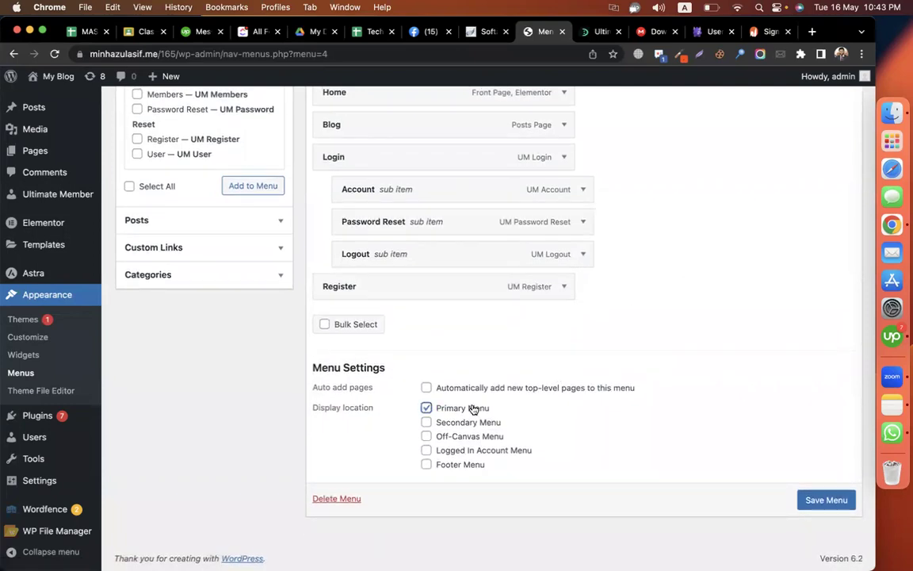
click(817, 502)
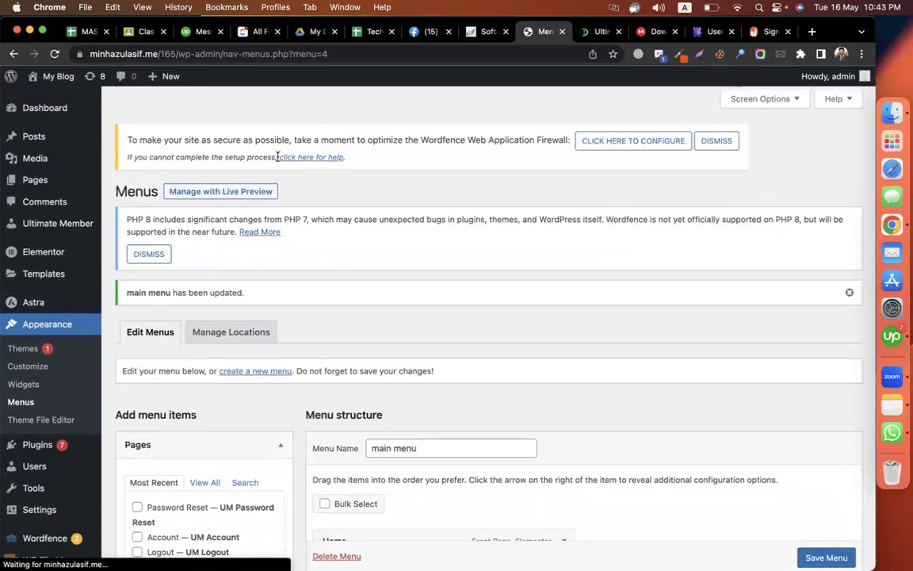
- Open the live site from My Blog > Visit Site in a new tab
mouse_move(53, 88)
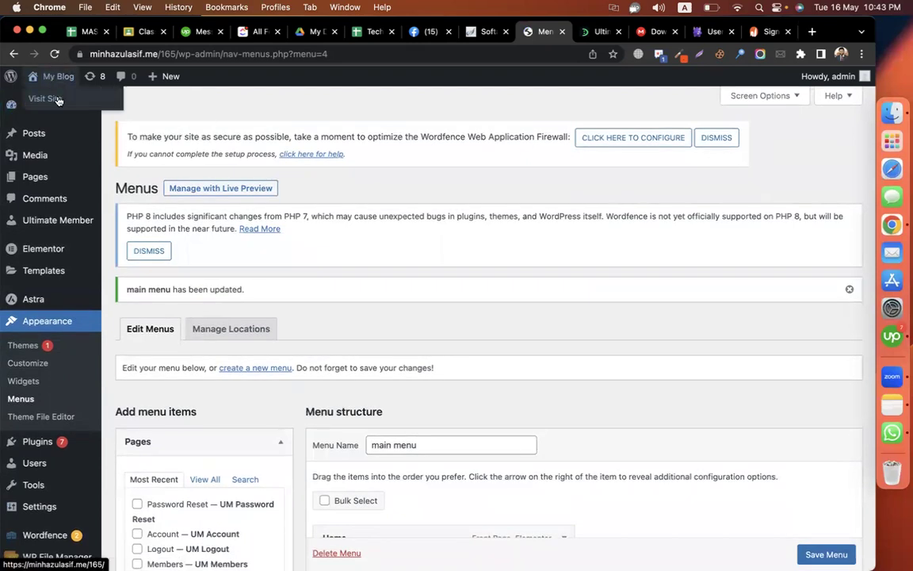
right_click(58, 102)
click(79, 100)
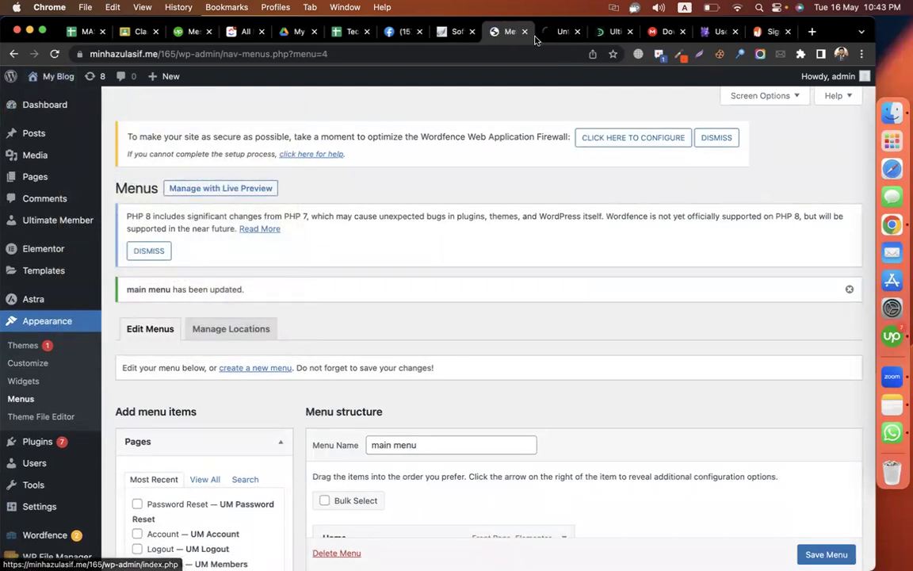
- On the live site, check the Login submenu and copy the site's address
click(556, 33)
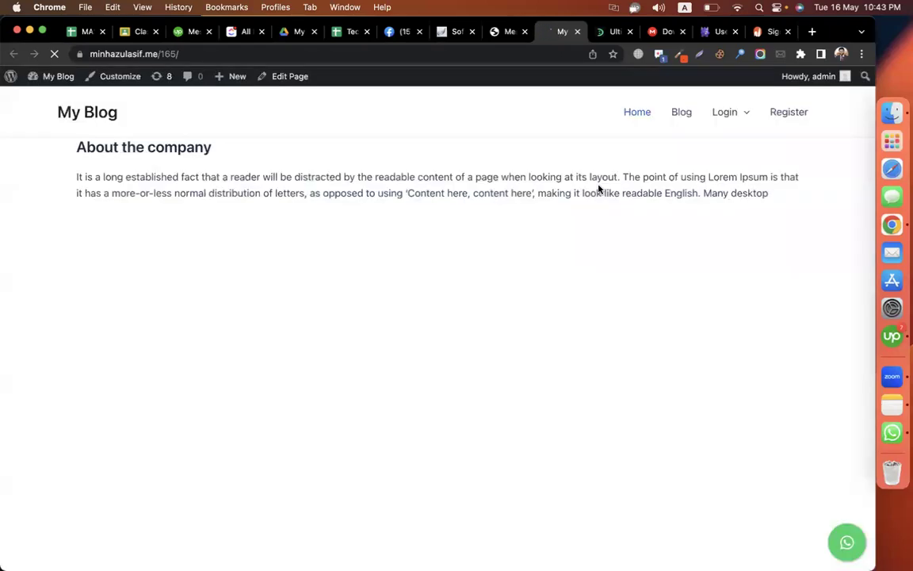
mouse_move(728, 118)
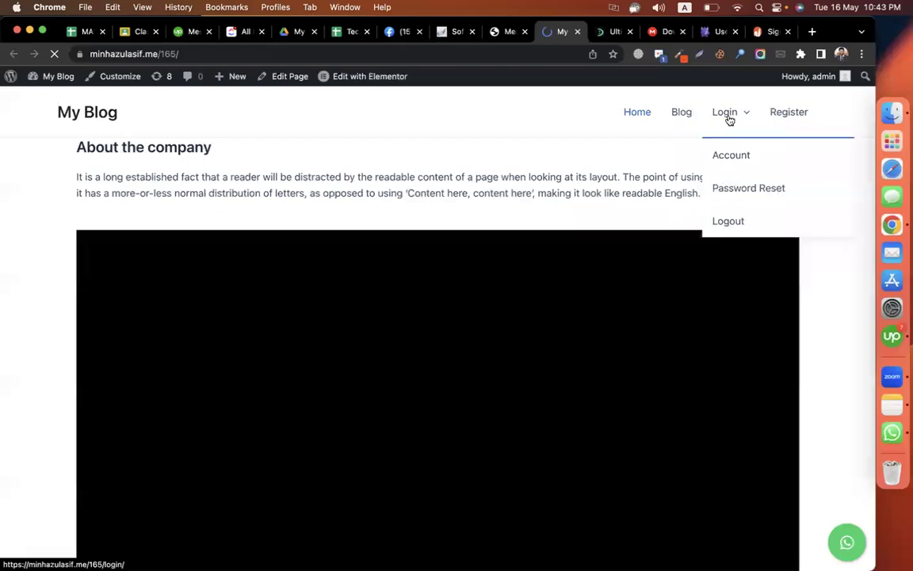
click(362, 54)
key(super+c)
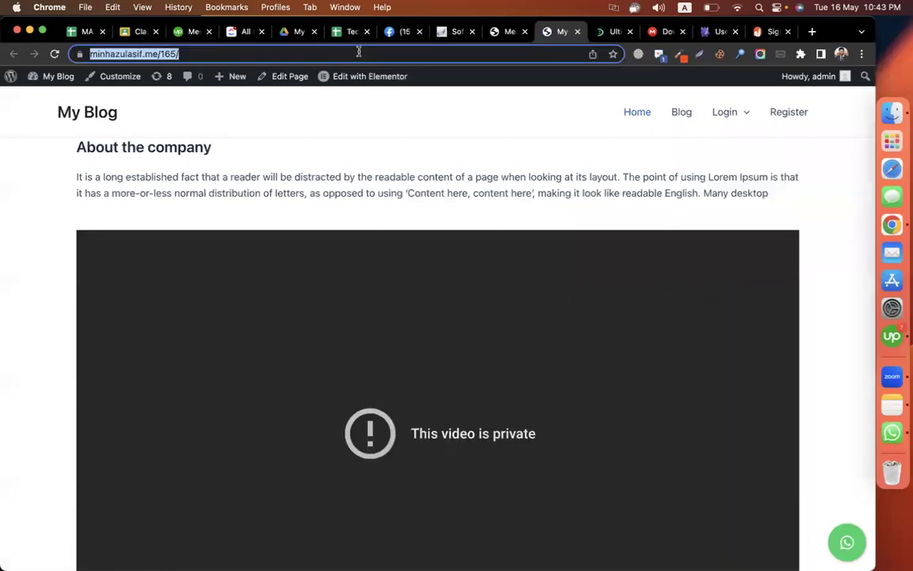
right_click(362, 54)
click(378, 156)
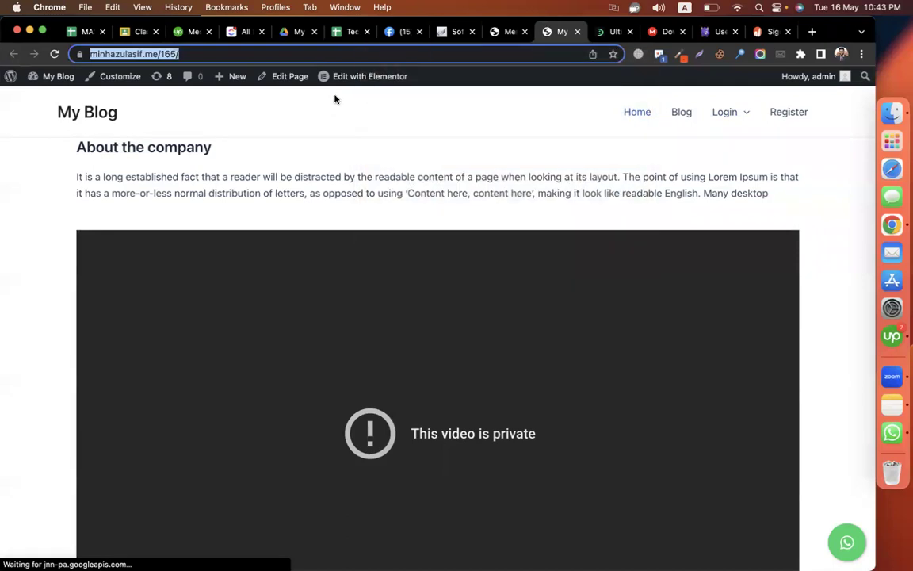
mouse_move(730, 119)
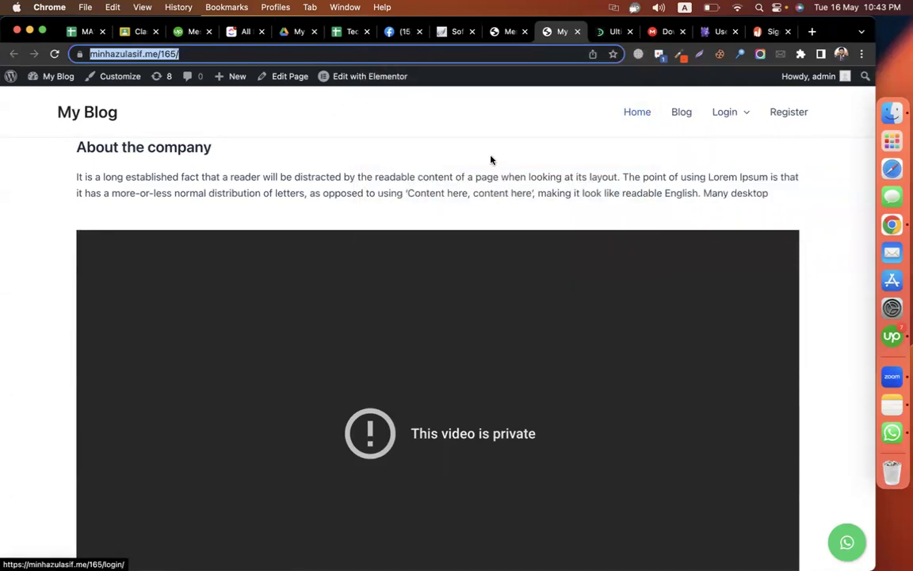
click(488, 118)
- Load the copied site address in an Incognito window and check its menu
key(super+shift+n)
key(super+v)
key(Return)
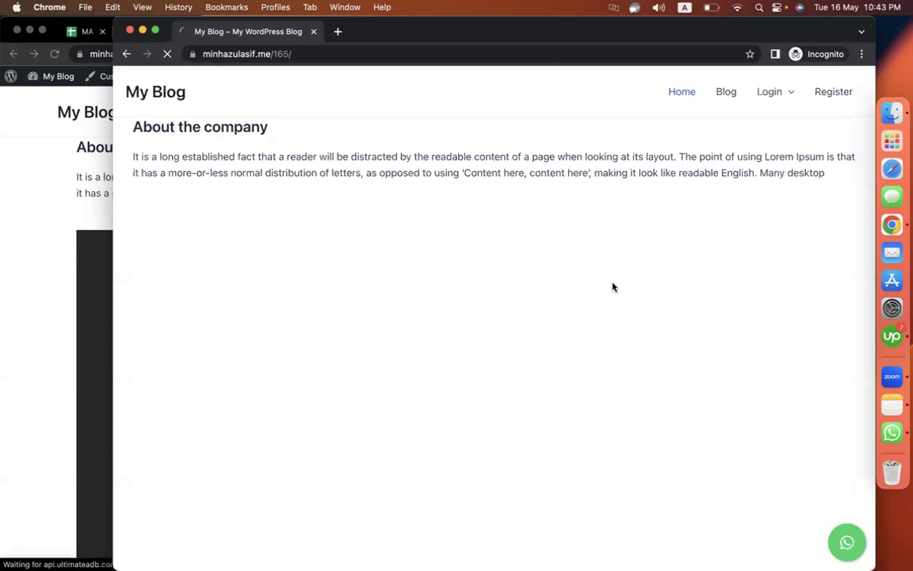
mouse_move(780, 96)
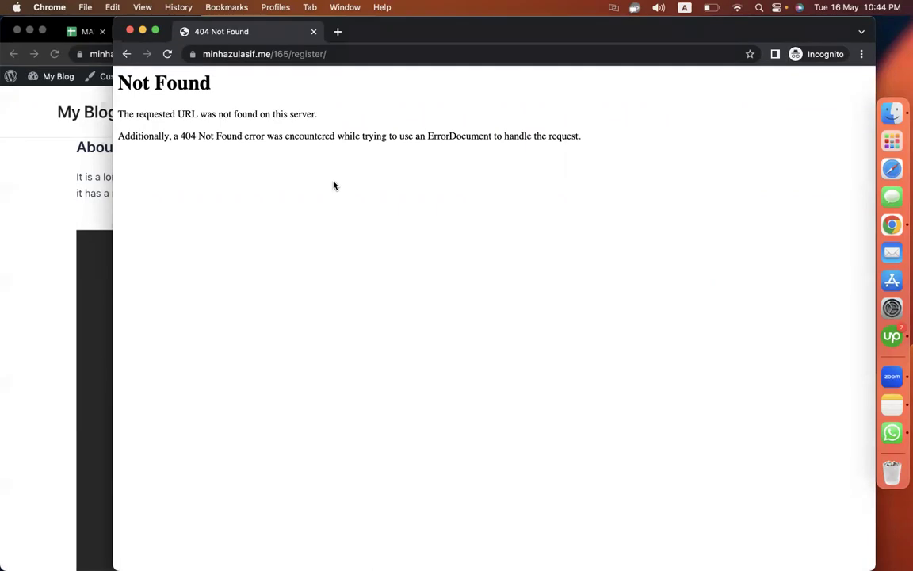
- Close the private window and test the Register and Login links, both giving 404 Not Found
click(131, 32)
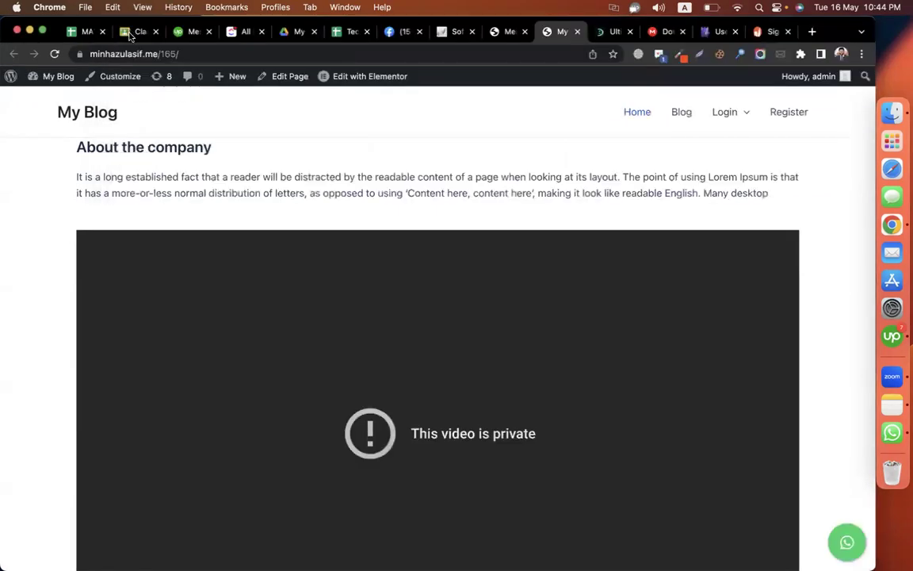
click(798, 114)
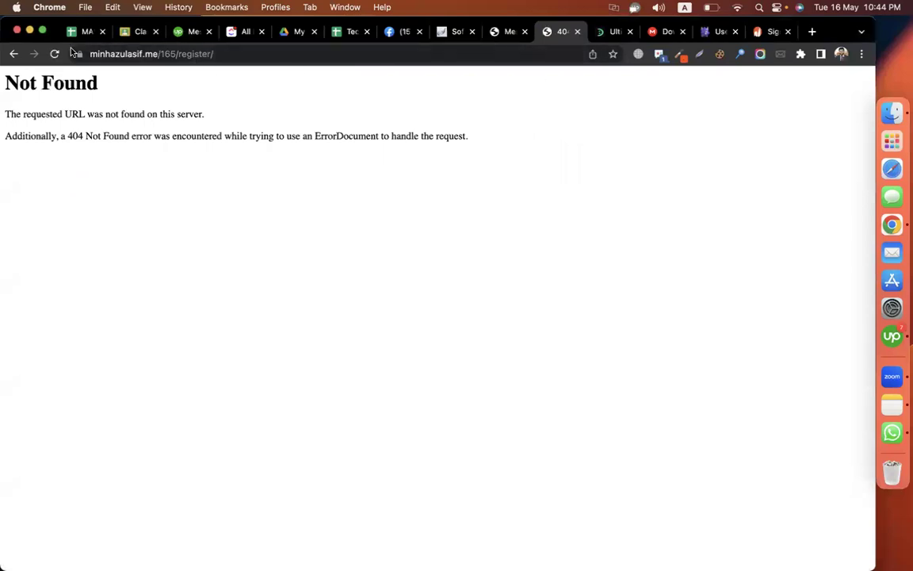
click(14, 54)
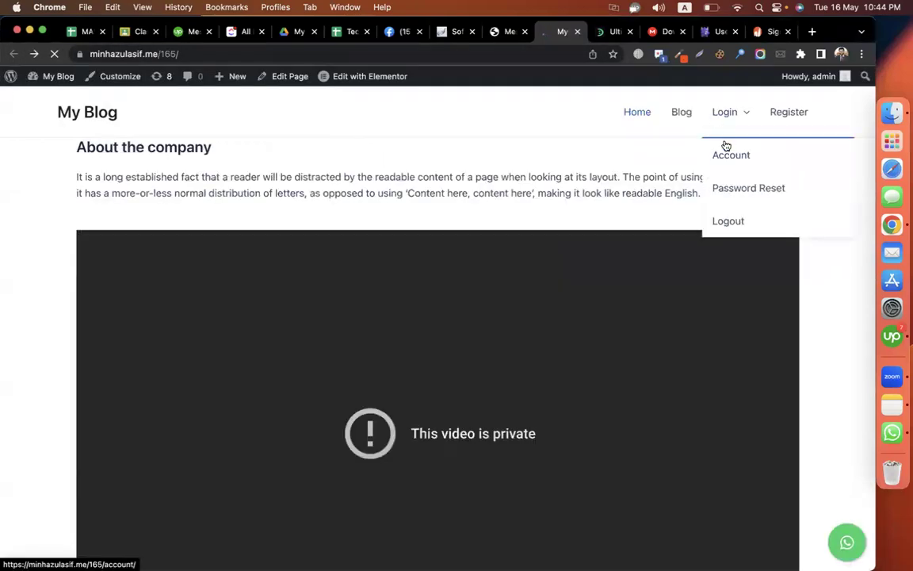
click(721, 116)
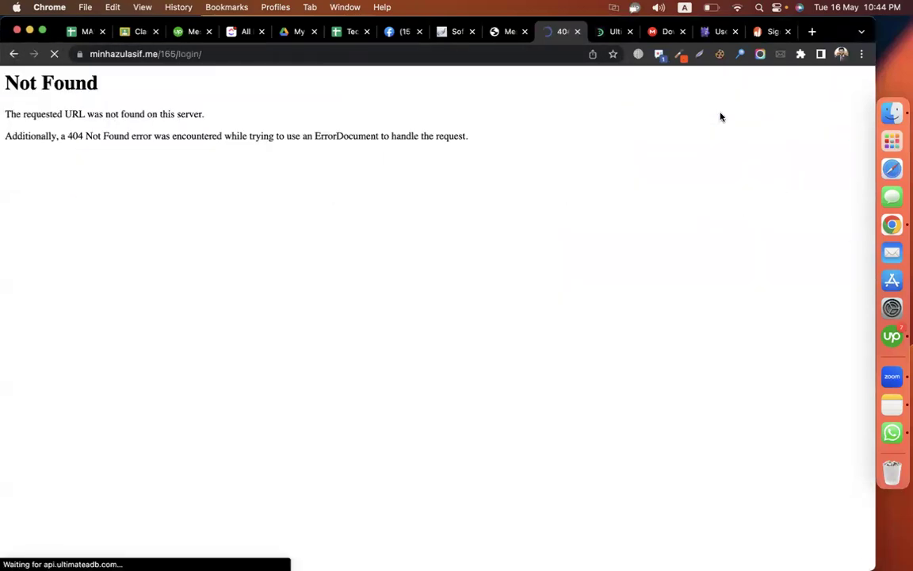
click(14, 54)
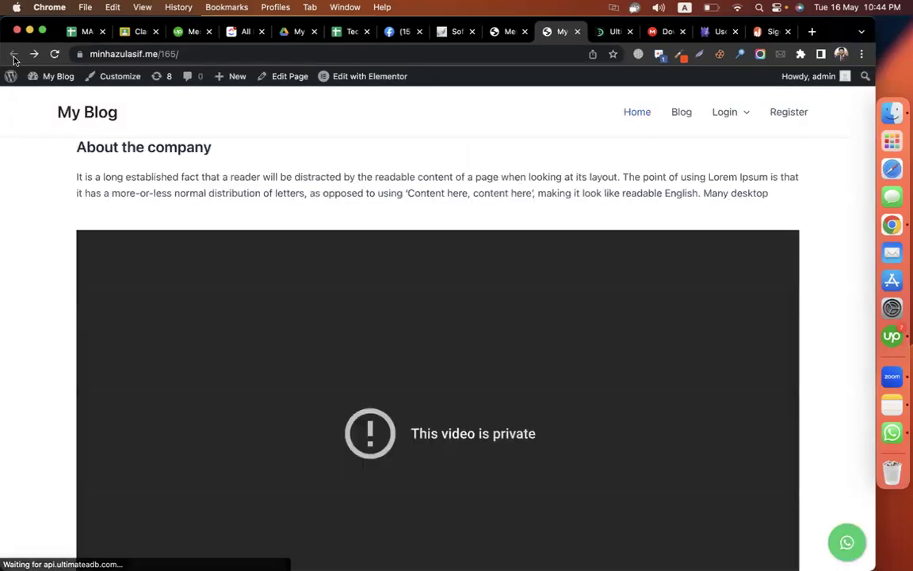
- Reopen the Login link, select the 404 ErrorDocument message, and return to the Menus page
click(727, 112)
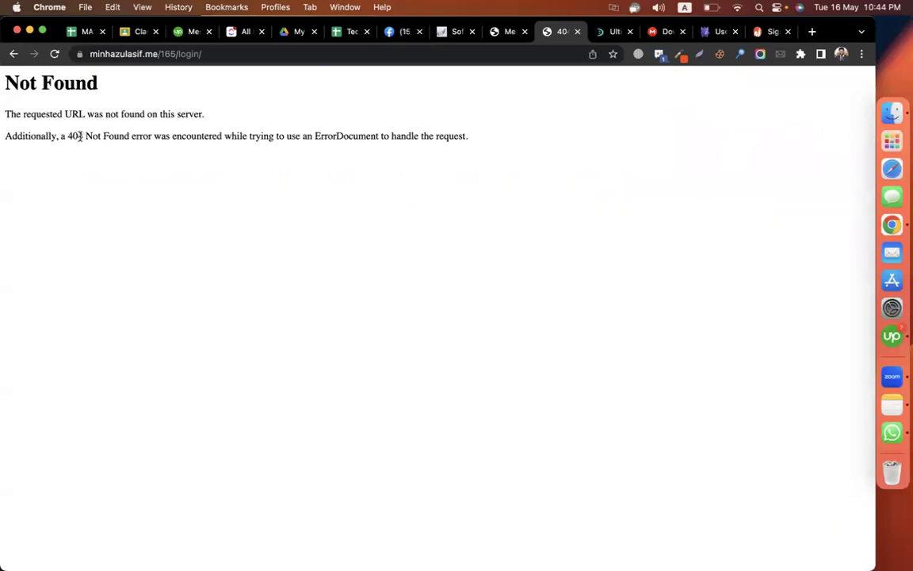
drag(68, 136, 412, 165)
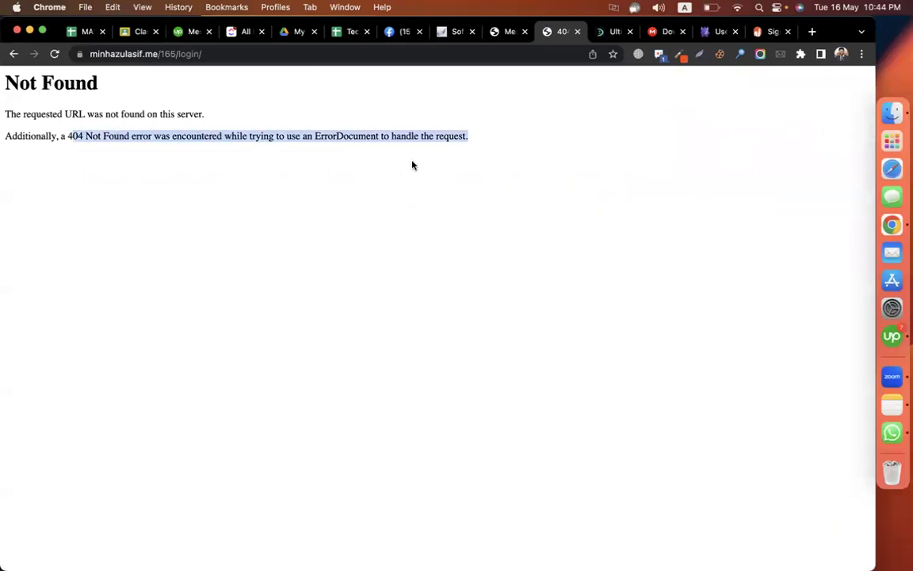
double_click(352, 137)
click(499, 35)
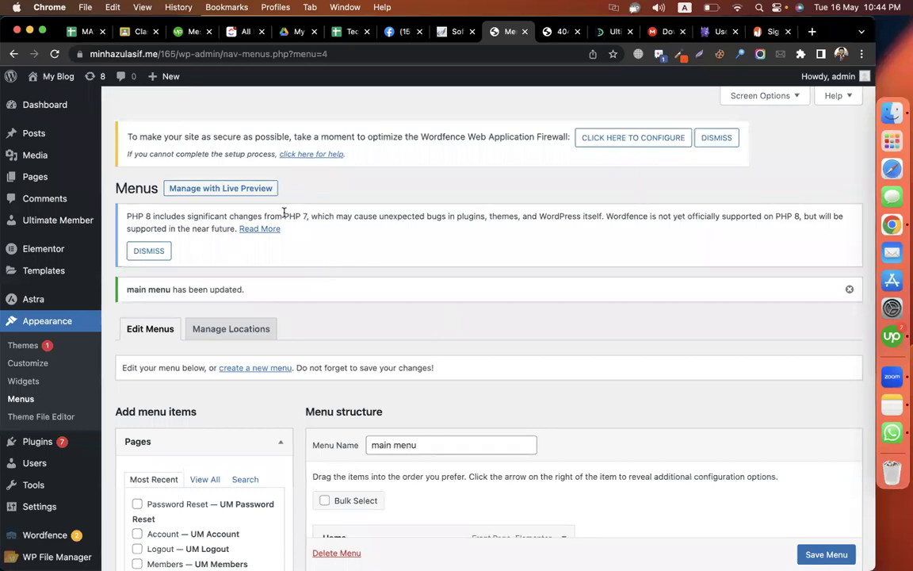
drag(283, 213, 515, 228)
drag(626, 225, 627, 224)
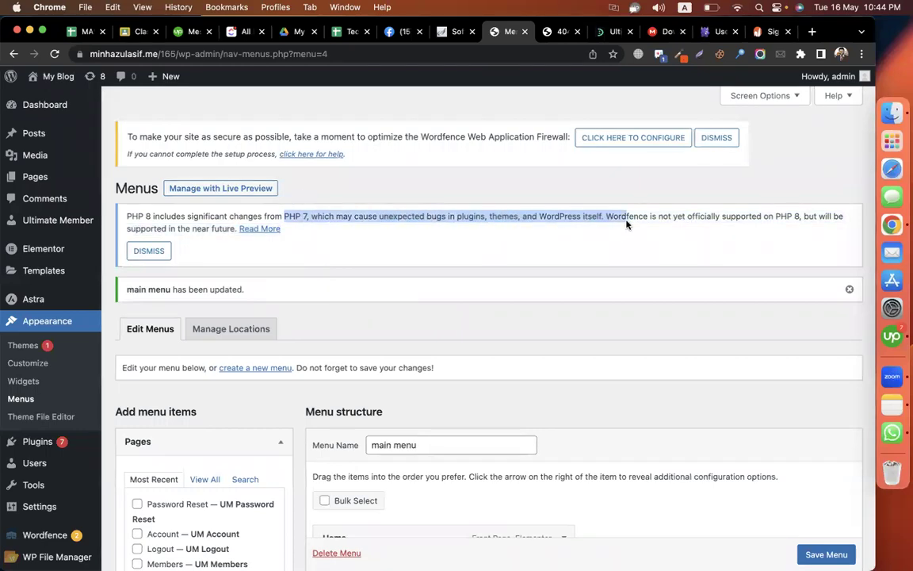
drag(130, 213, 326, 212)
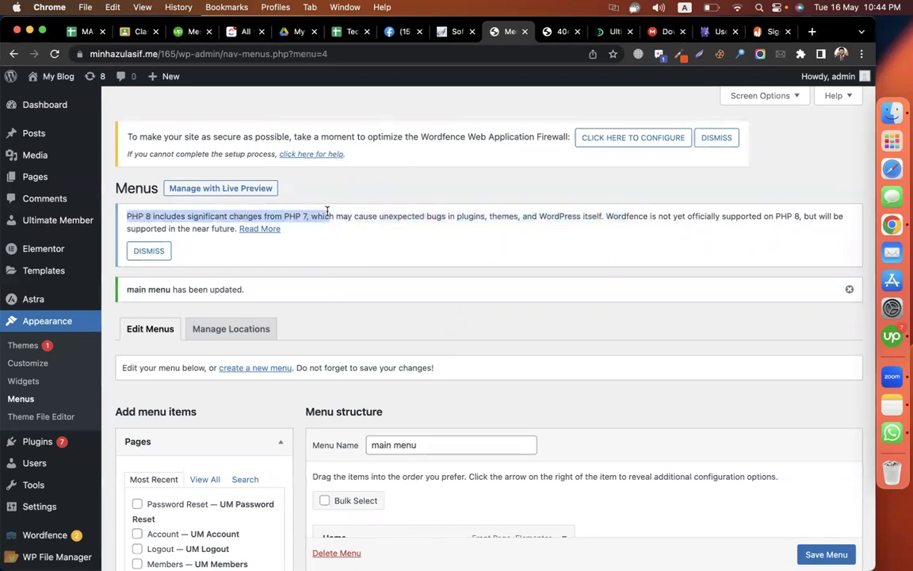
click(433, 198)
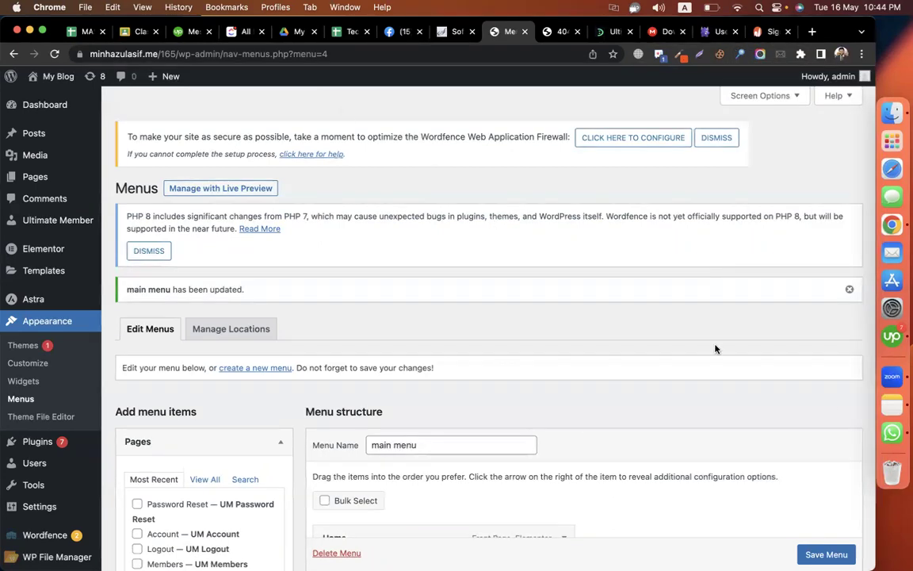
scroll(830, 406, down, 10)
scroll(830, 406, up, 10)
scroll(444, 504, down, 10)
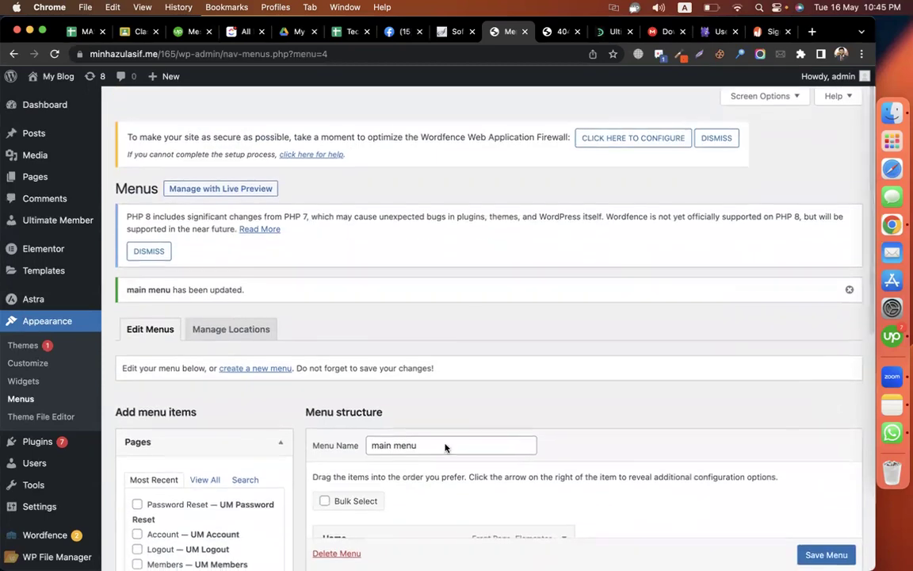
scroll(445, 448, up, 10)
scroll(475, 253, down, 9)
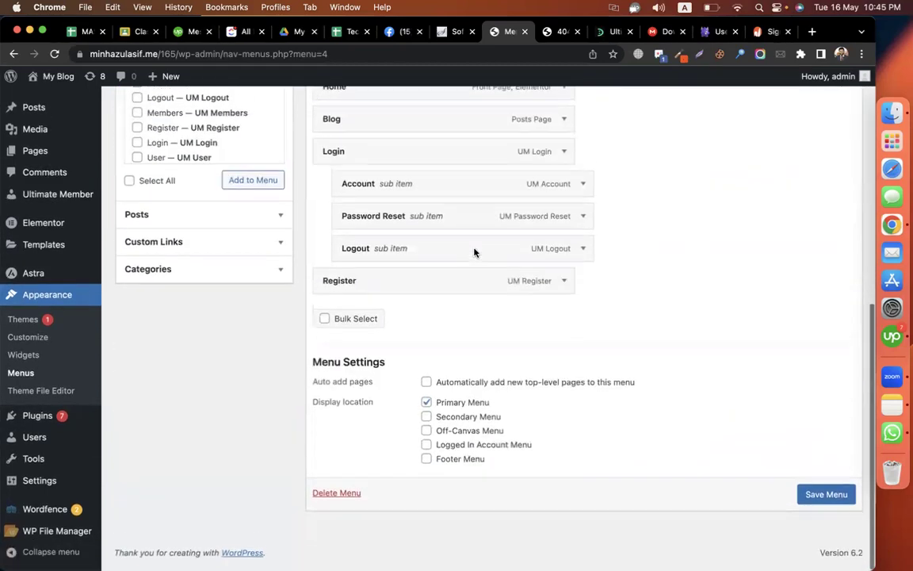
scroll(493, 343, up, 3)
scroll(359, 238, up, 10)
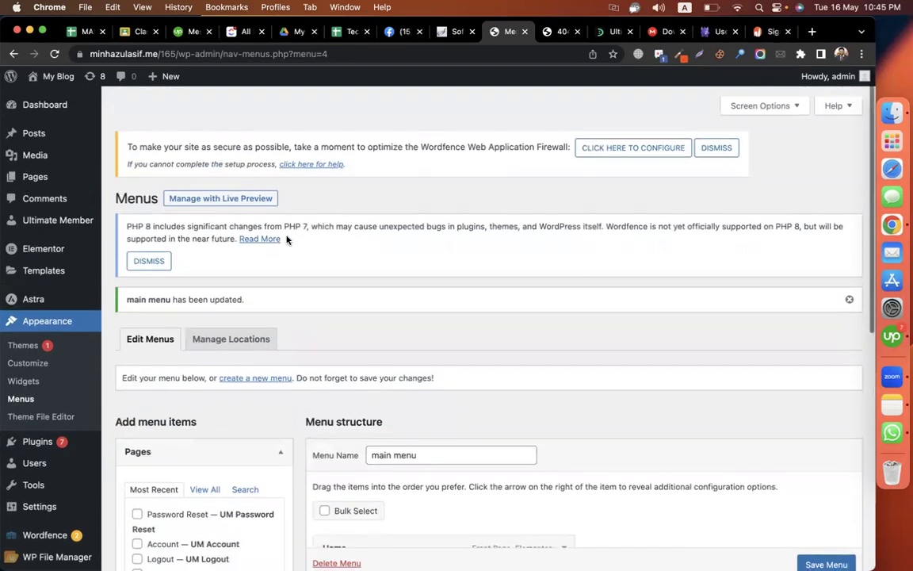
scroll(161, 229, down, 5)
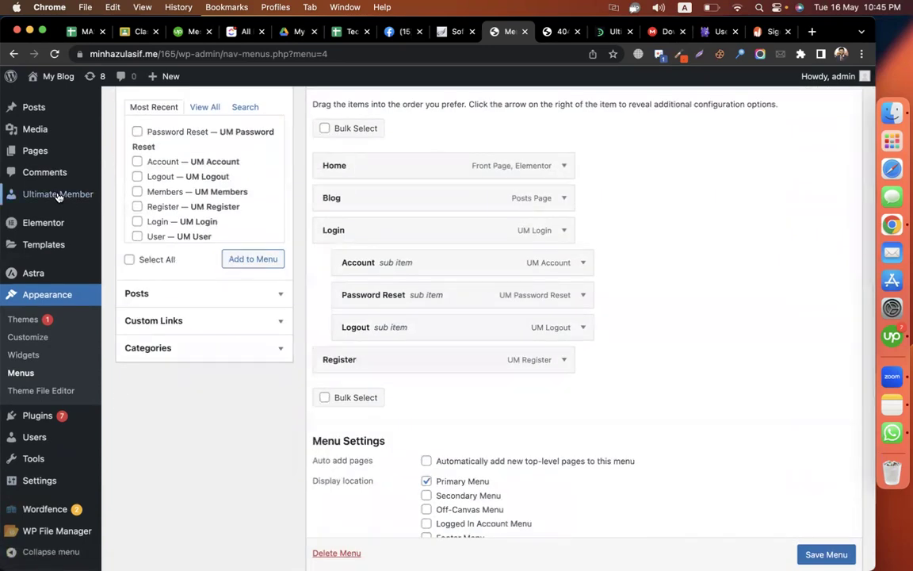
- From Ultimate Member Forms, edit the Default Registration form (form_id 35) and scroll to its builder
mouse_move(58, 194)
click(129, 232)
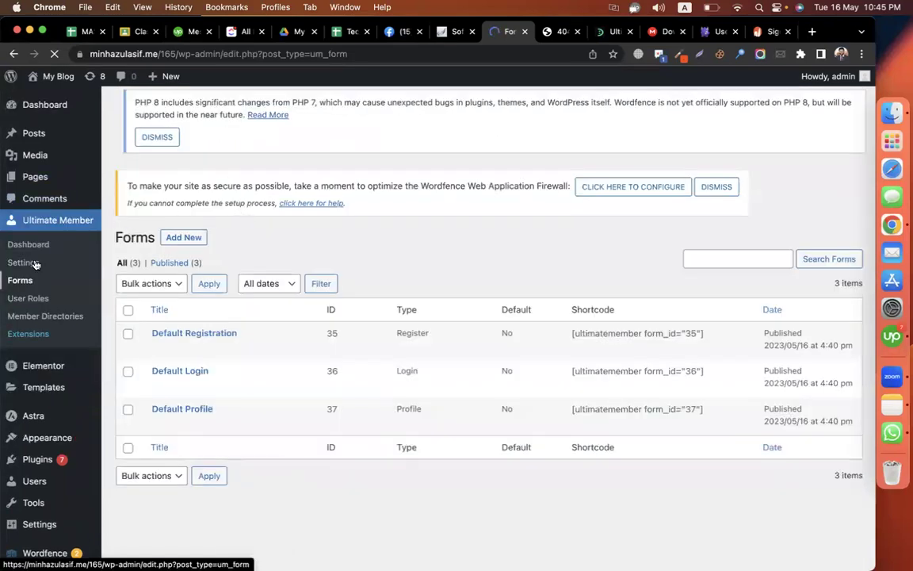
scroll(276, 313, down, 1)
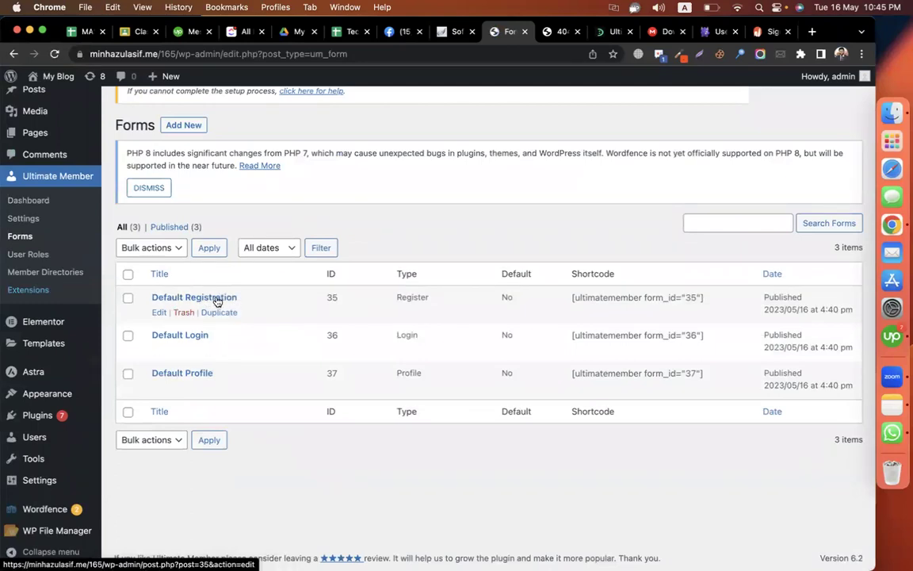
click(158, 314)
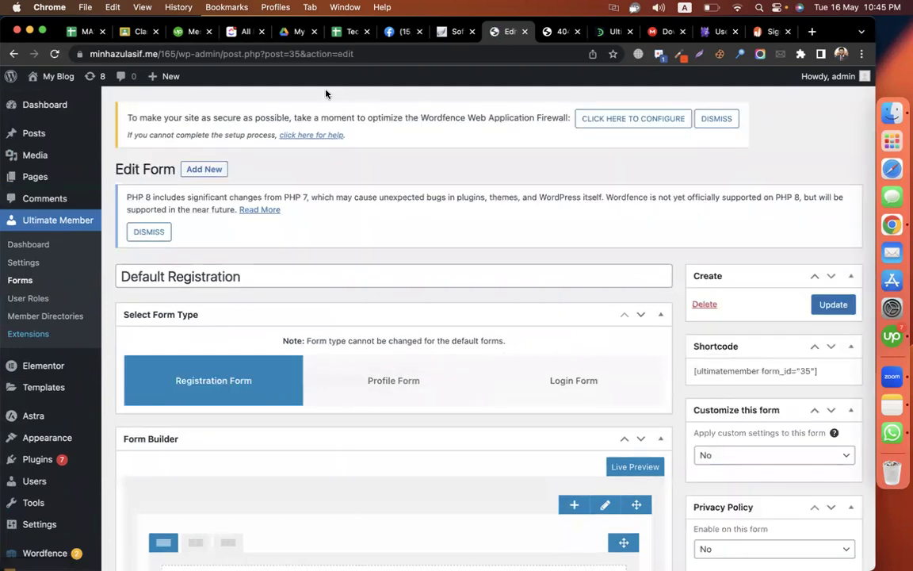
scroll(333, 159, down, 5)
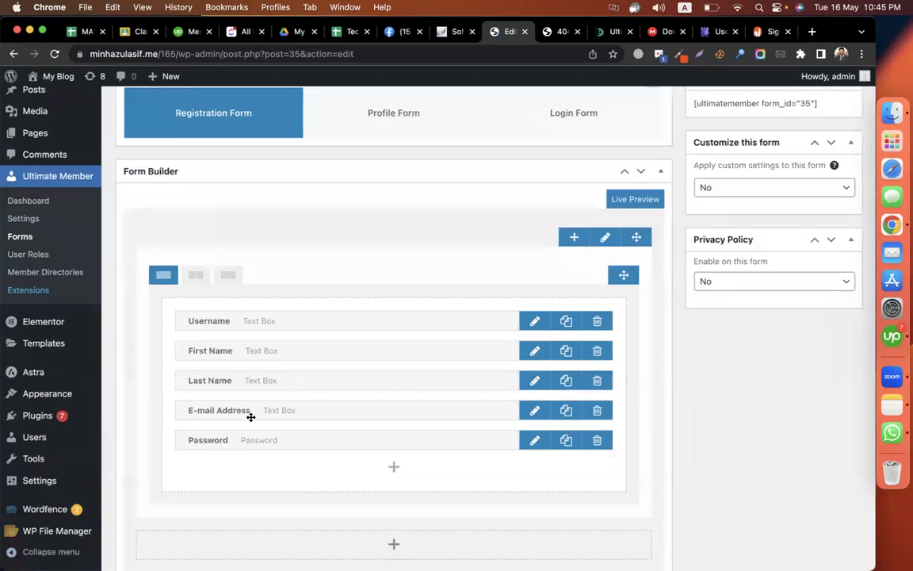
- Add a new Number field to the Default Registration form builder
scroll(330, 441, down, 2)
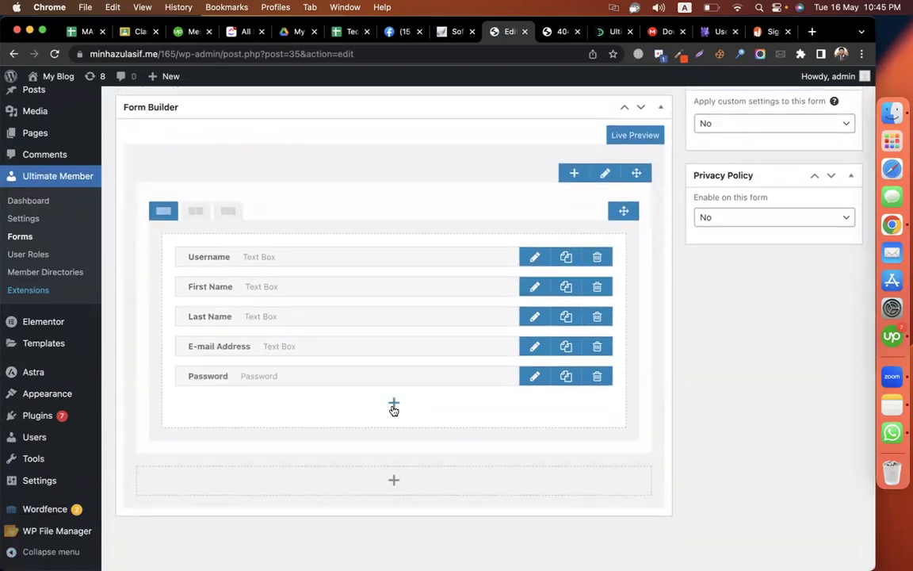
click(394, 405)
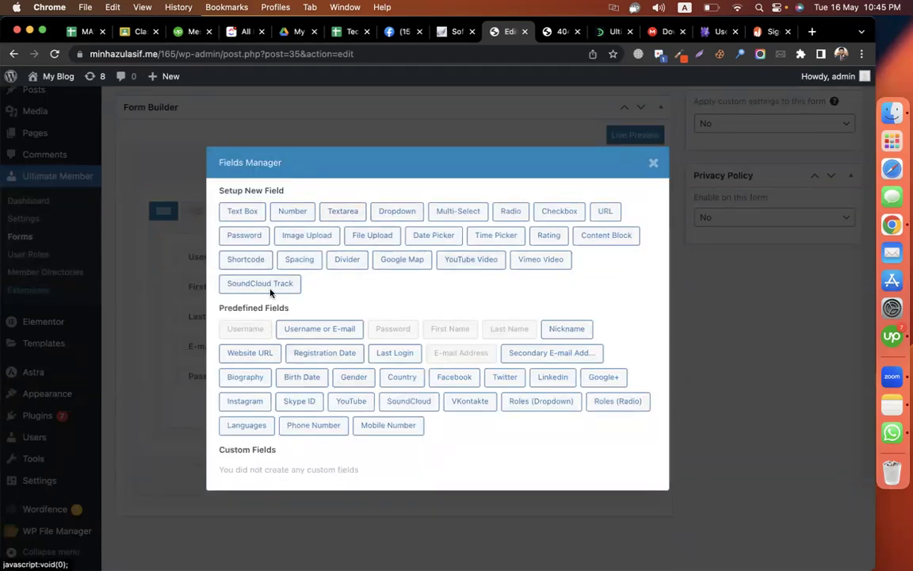
click(293, 212)
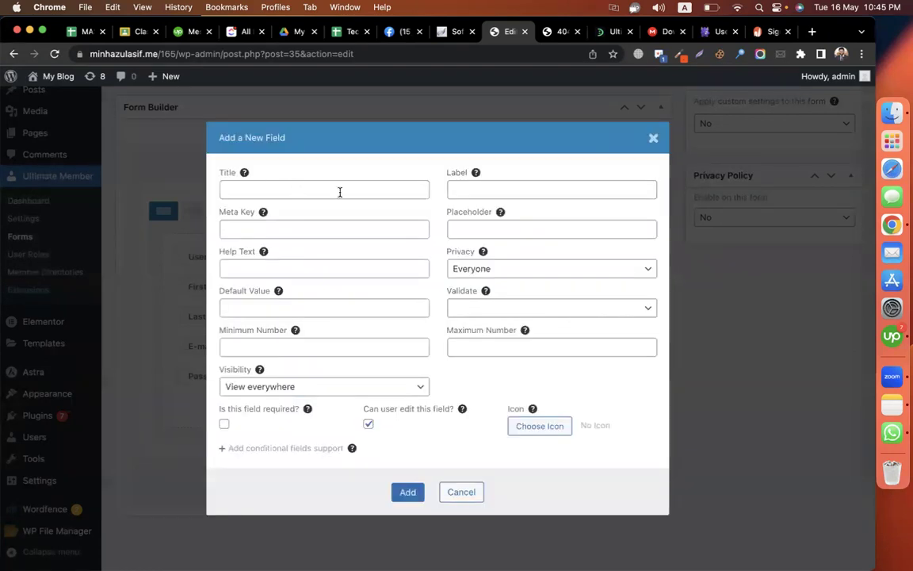
- Fill the field's title, meta key, help text, default value and placeholder with Phone, and add it
click(277, 230)
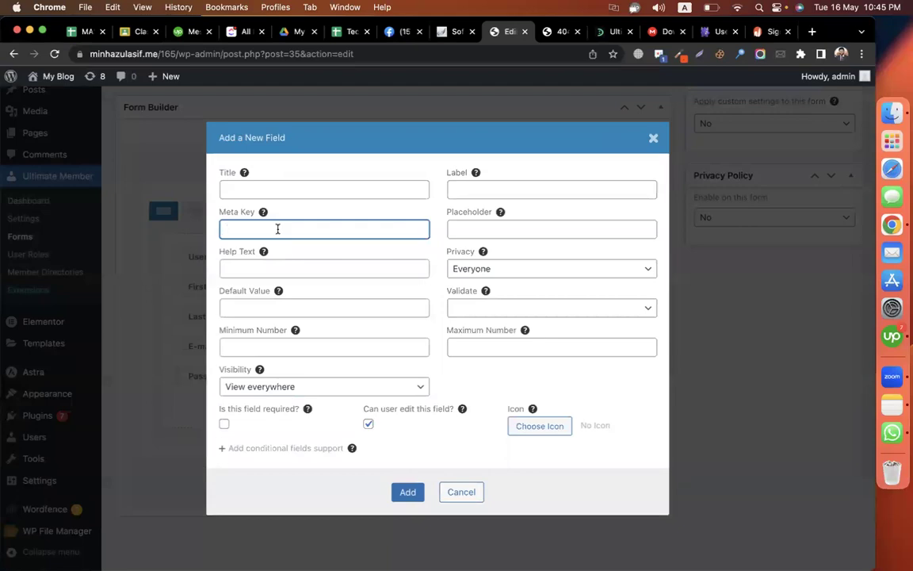
key(super+a)
key(super+c)
click(293, 268)
key(super+v)
click(292, 305)
key(super+v)
click(461, 228)
key(super+v)
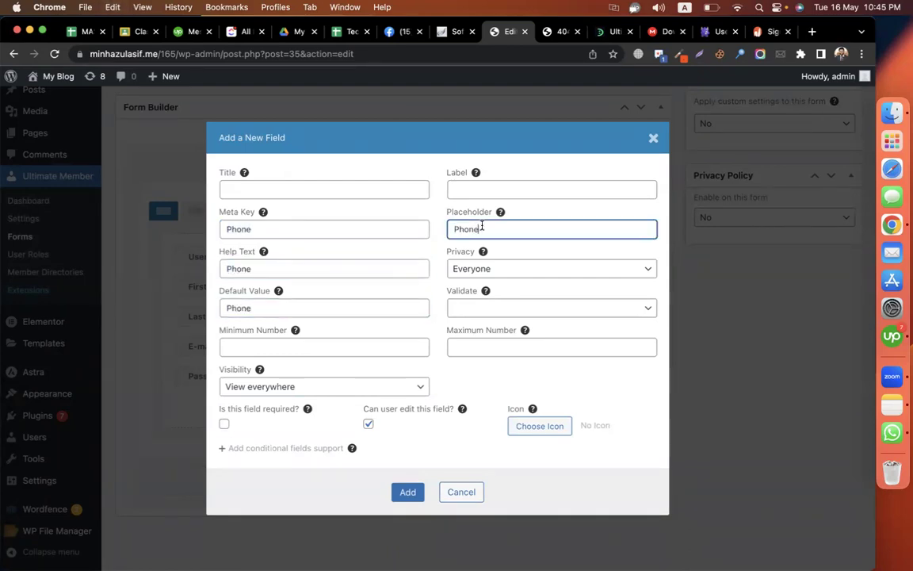
click(456, 189)
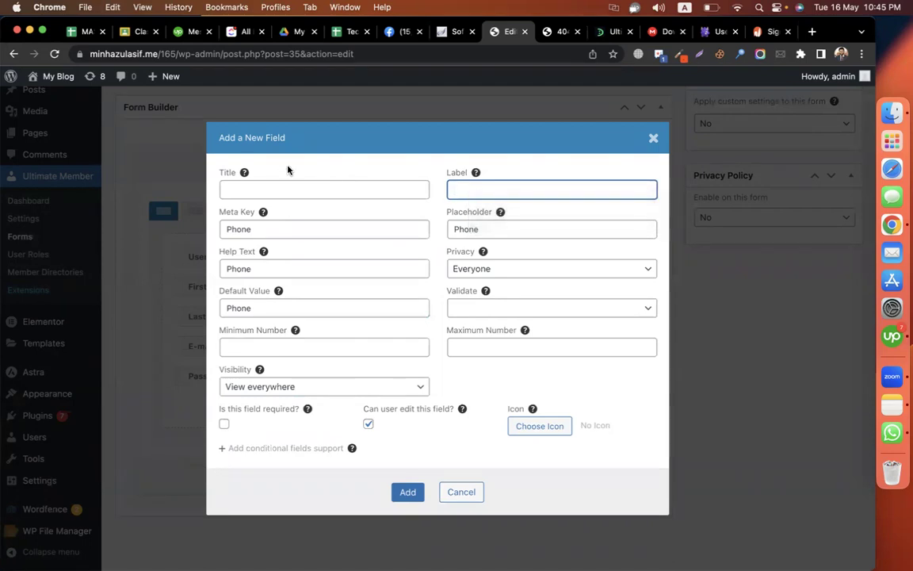
click(409, 492)
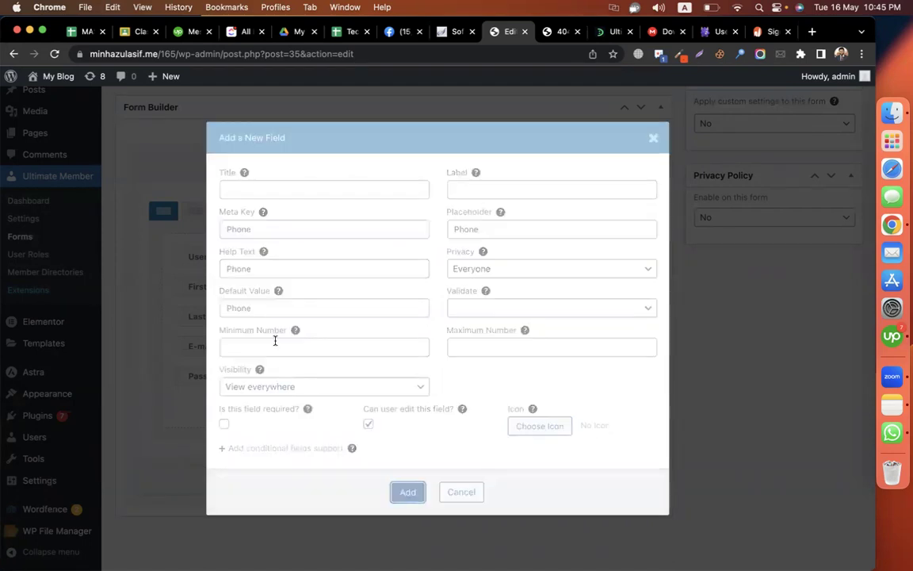
key(super+v)
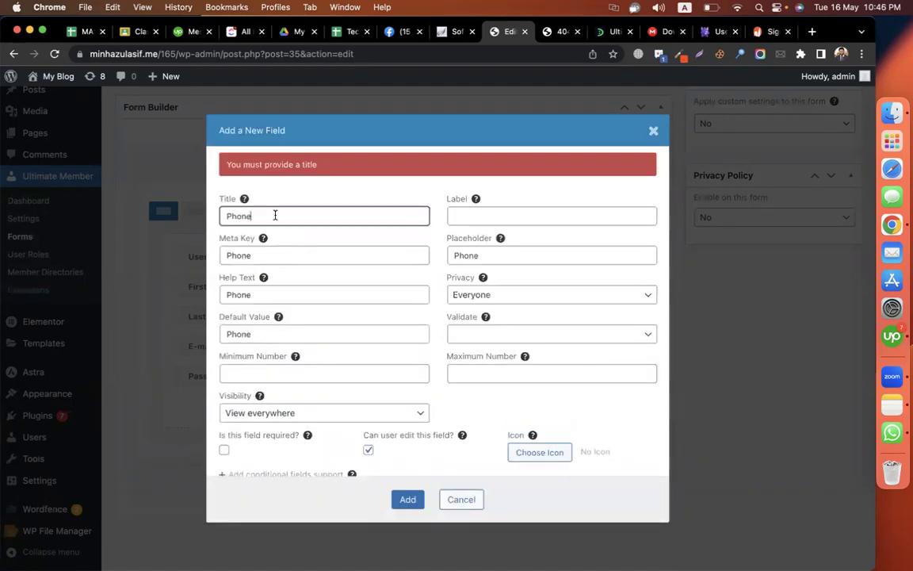
click(407, 499)
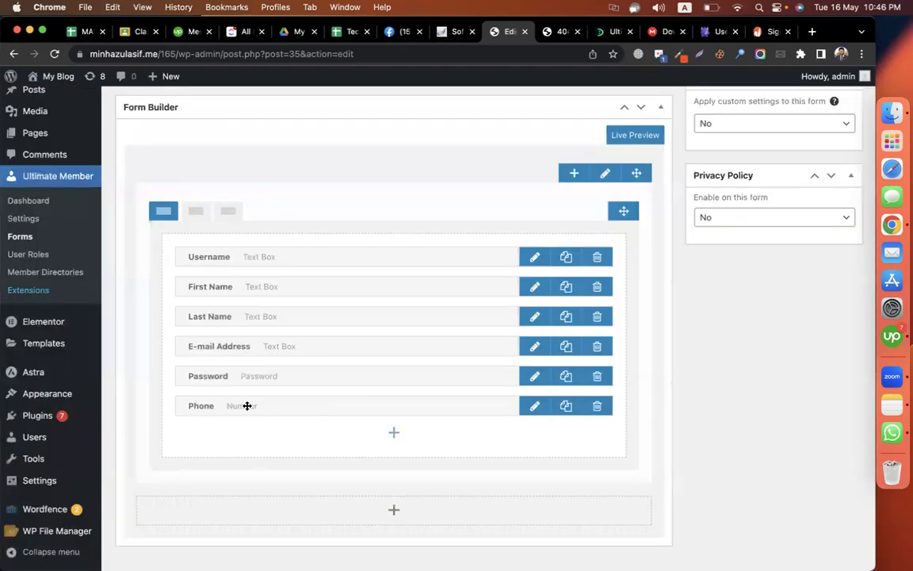
- Drag the Phone field above Password and update the Default Registration form
drag(200, 406, 200, 371)
scroll(585, 367, up, 3)
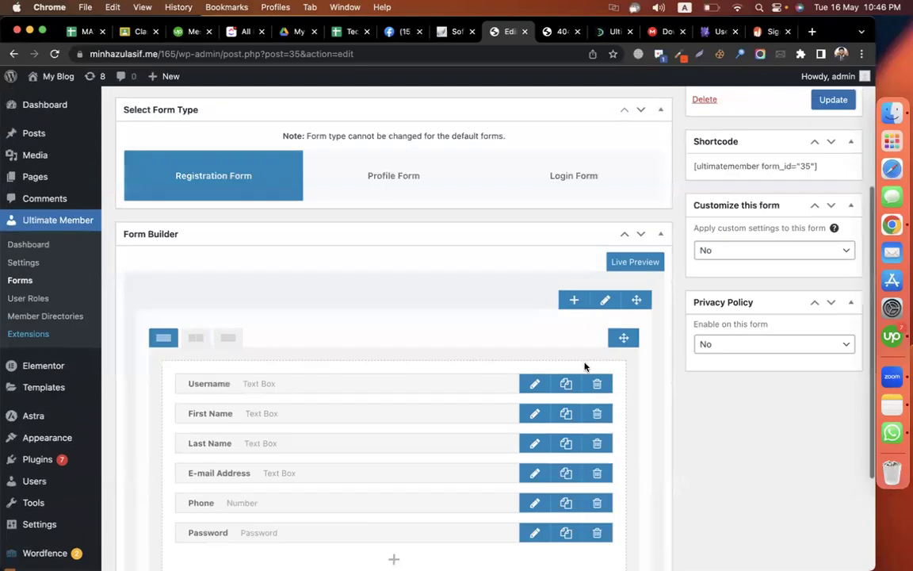
scroll(585, 366, up, 3)
scroll(585, 366, down, 5)
scroll(585, 367, up, 5)
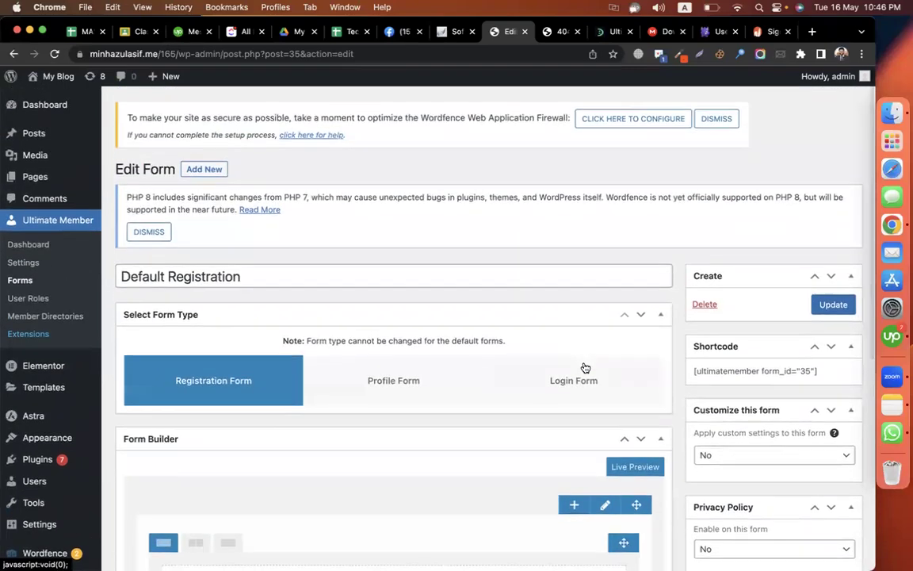
click(819, 304)
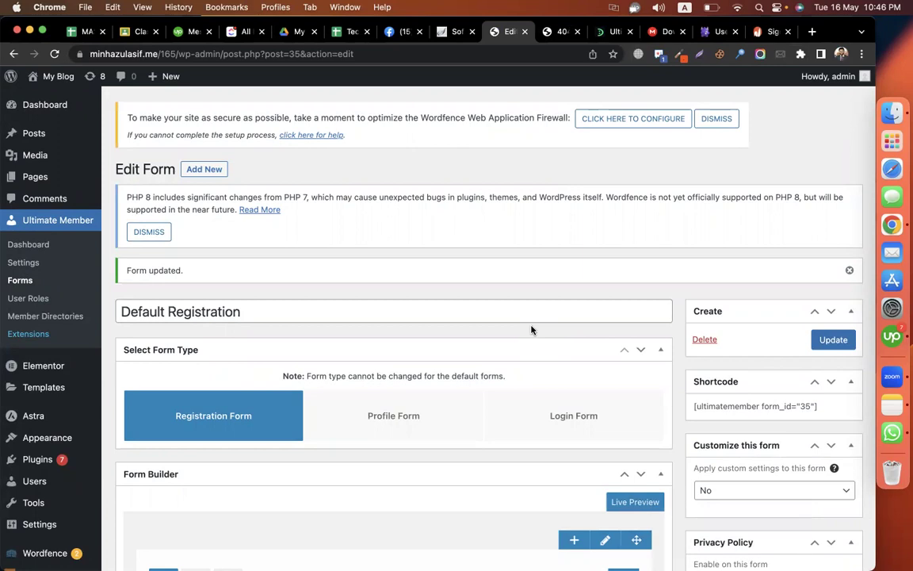
- Create a new page titled 'Get free PDF', save it as a draft, and briefly check Add Media
mouse_move(36, 176)
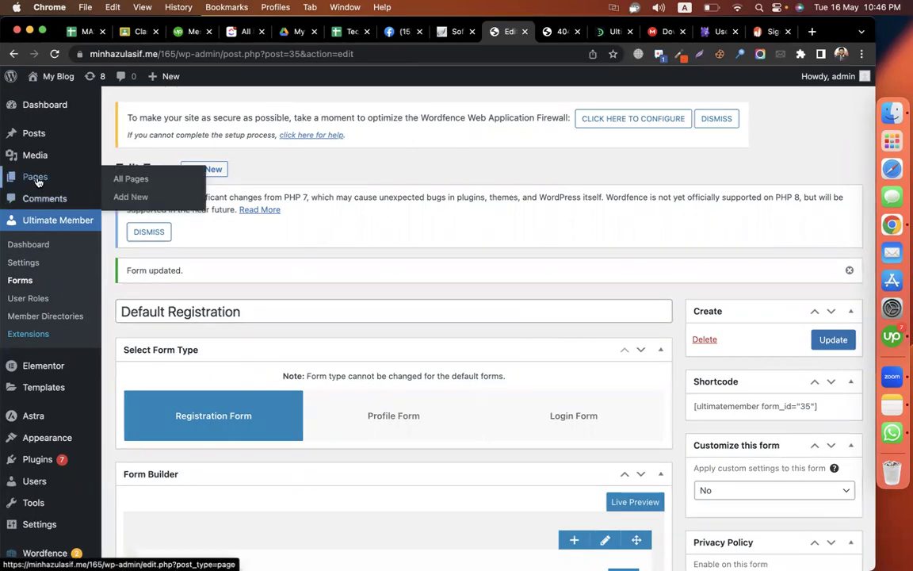
click(132, 199)
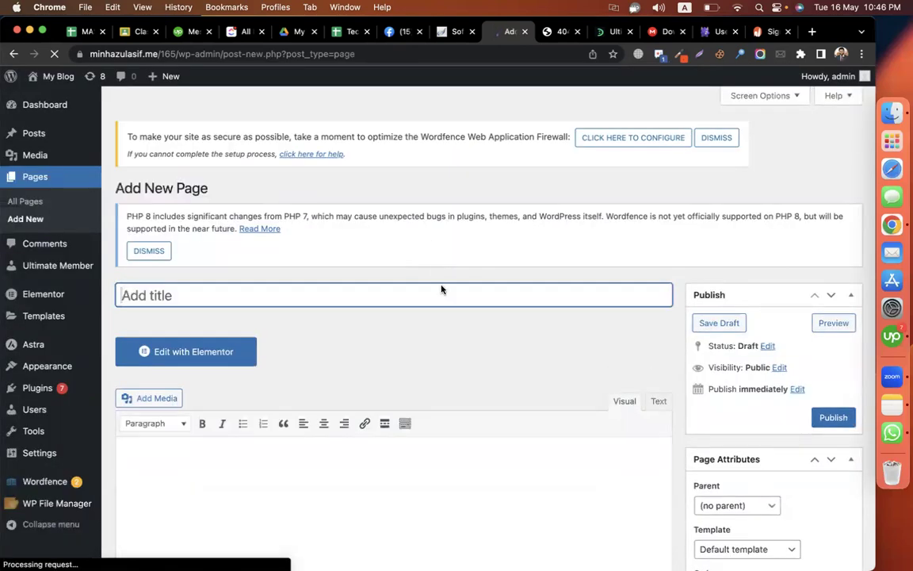
text(Get frfee )
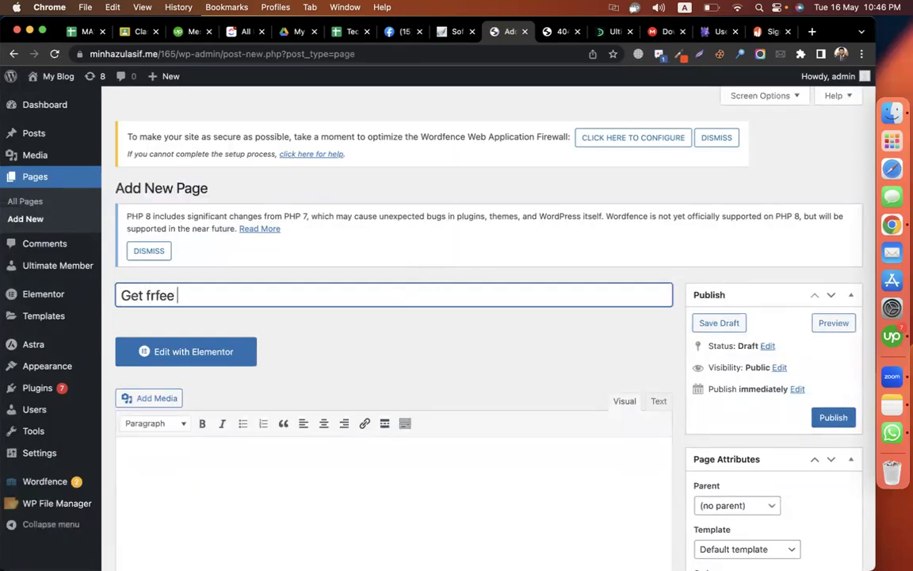
key(BackSpace)
key(BackSpace)
key(BackSpace)
key(BackSpace)
text(ee PDF)
scroll(558, 320, down, 3)
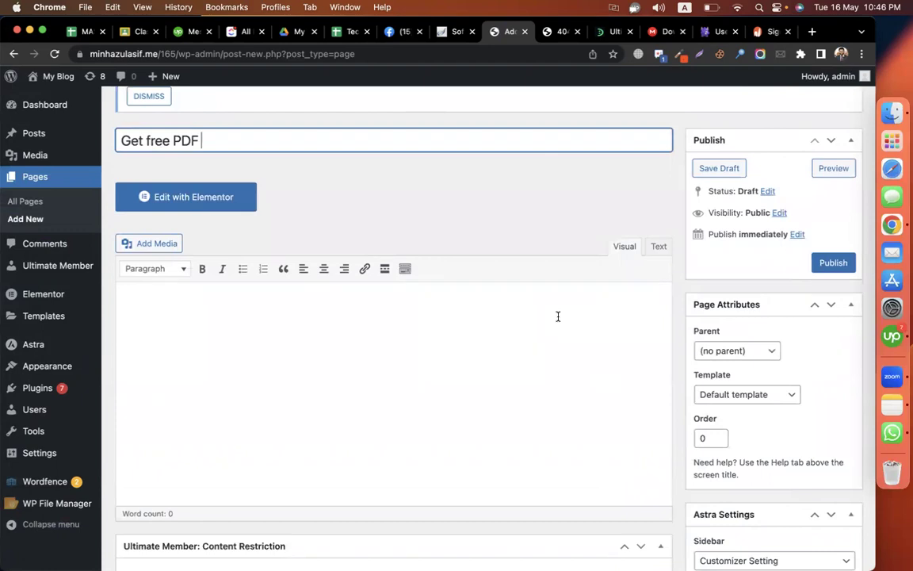
click(511, 318)
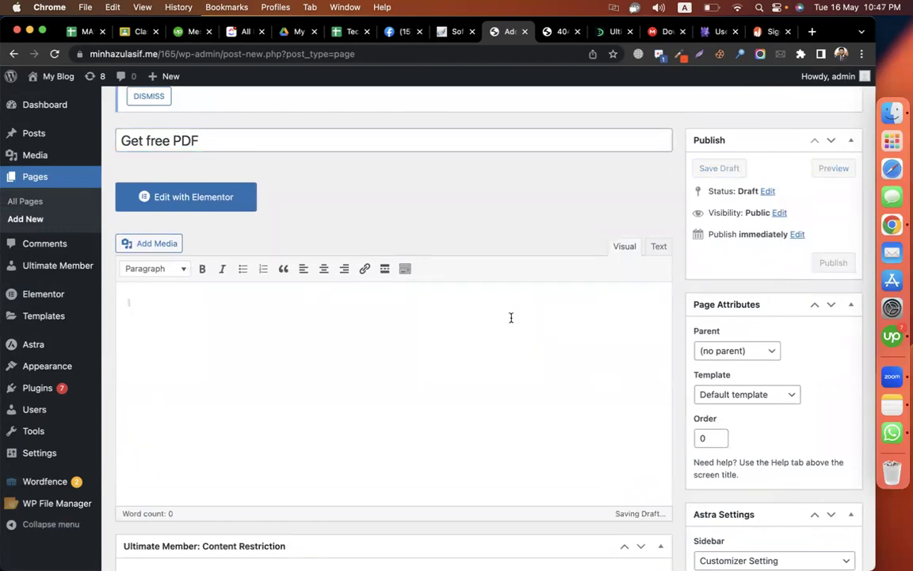
click(133, 240)
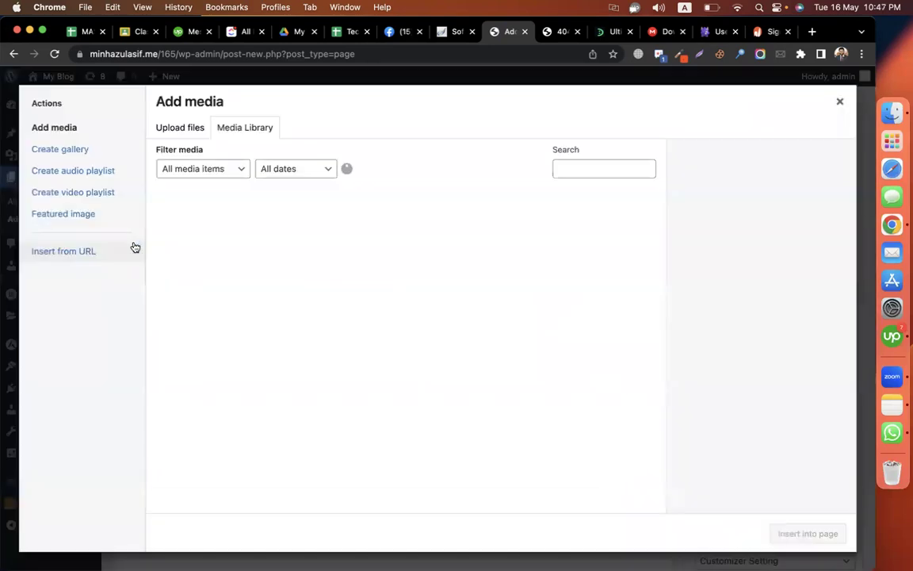
click(841, 101)
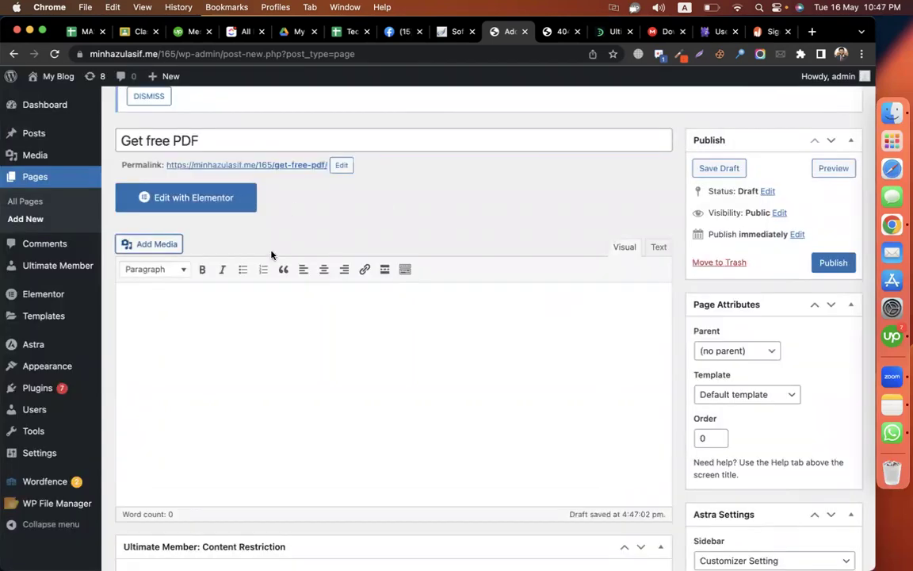
- In a new tab, search Google Images for 'pdf medical book'
click(811, 33)
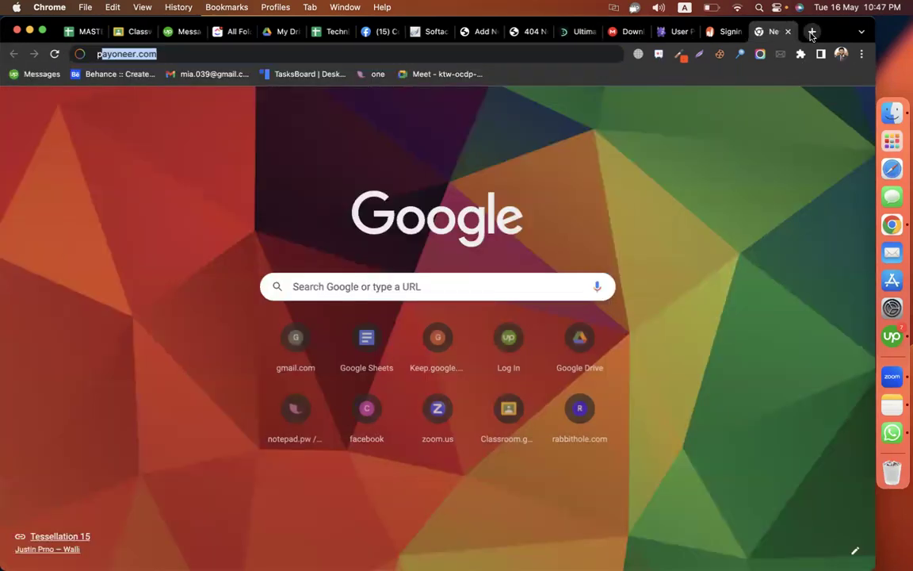
text(pdf medical book)
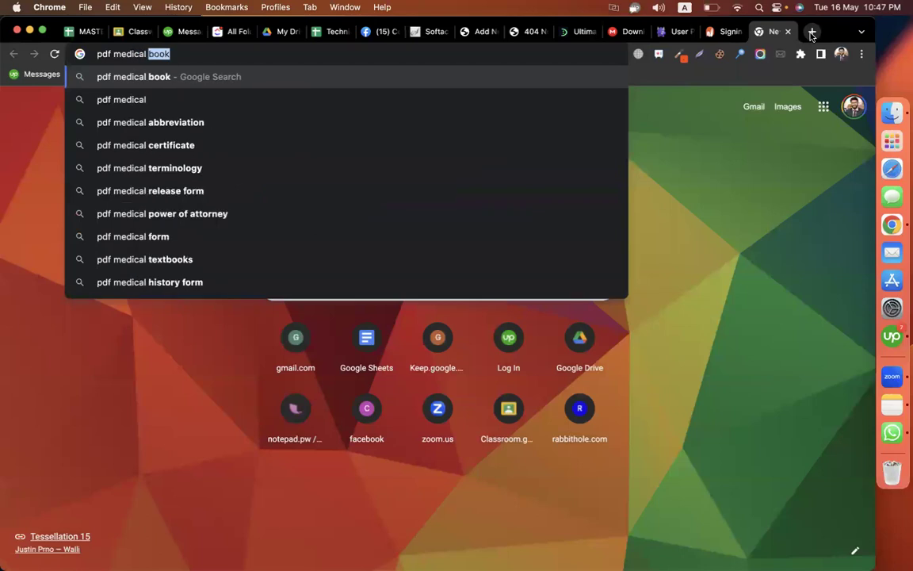
key(Return)
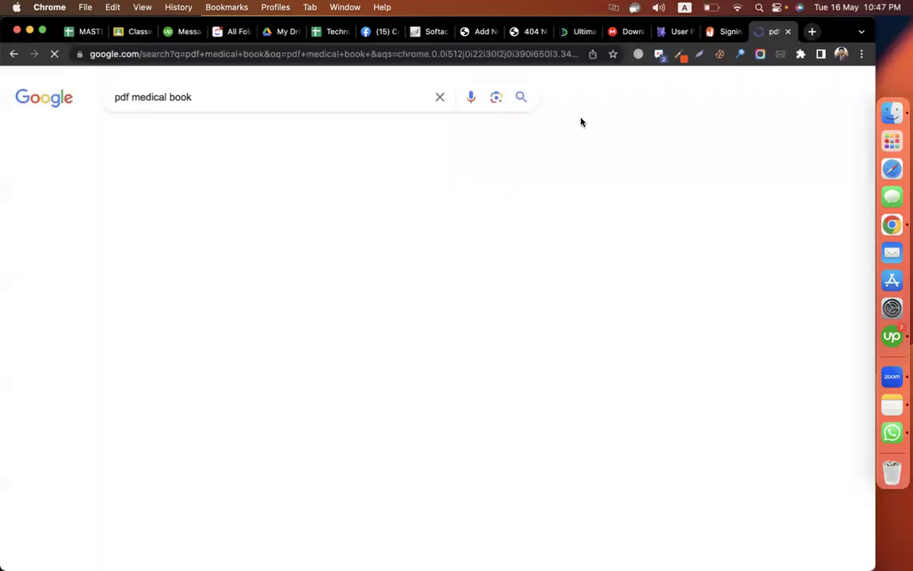
click(172, 137)
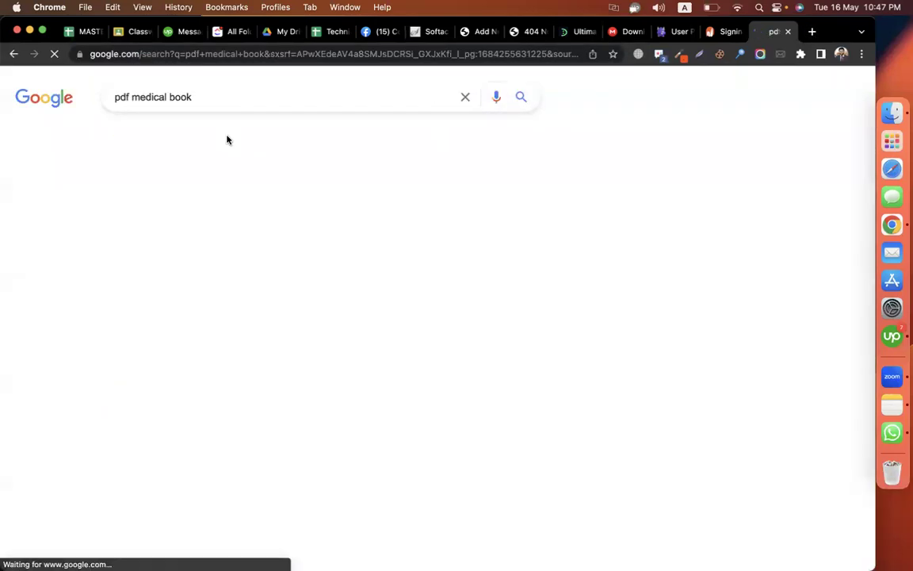
click(226, 138)
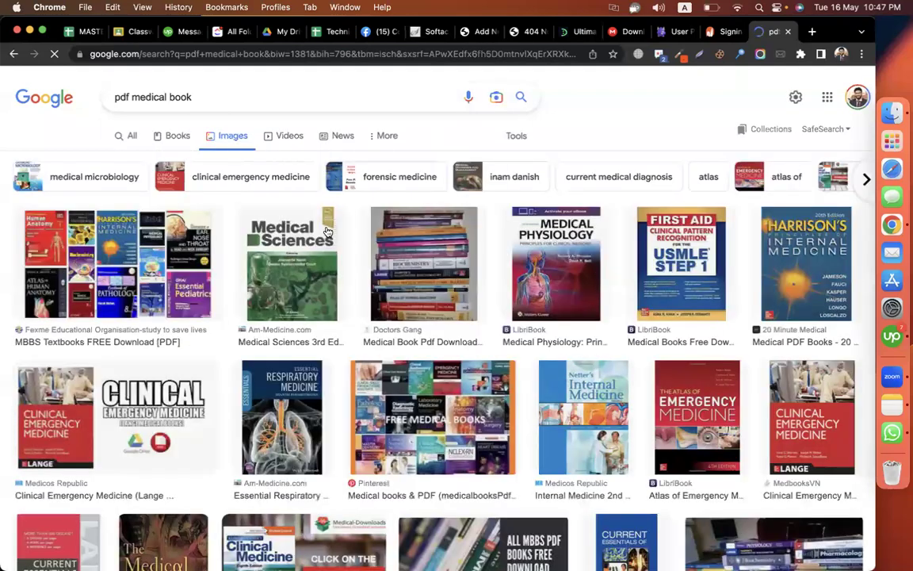
- Save the Medical Sciences cover image as download.jpeg and return to WordPress
click(291, 263)
scroll(608, 261, down, 3)
right_click(616, 262)
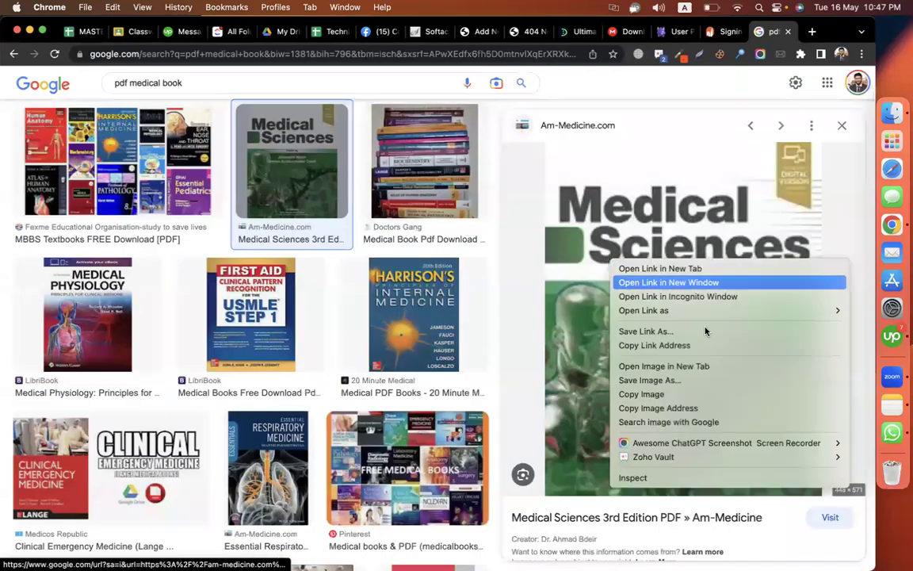
click(666, 380)
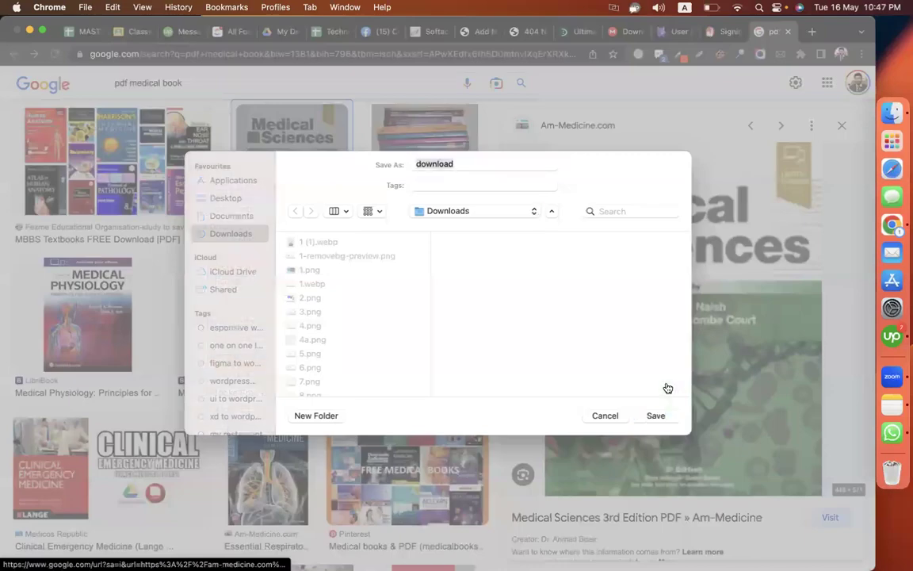
key(Return)
click(469, 32)
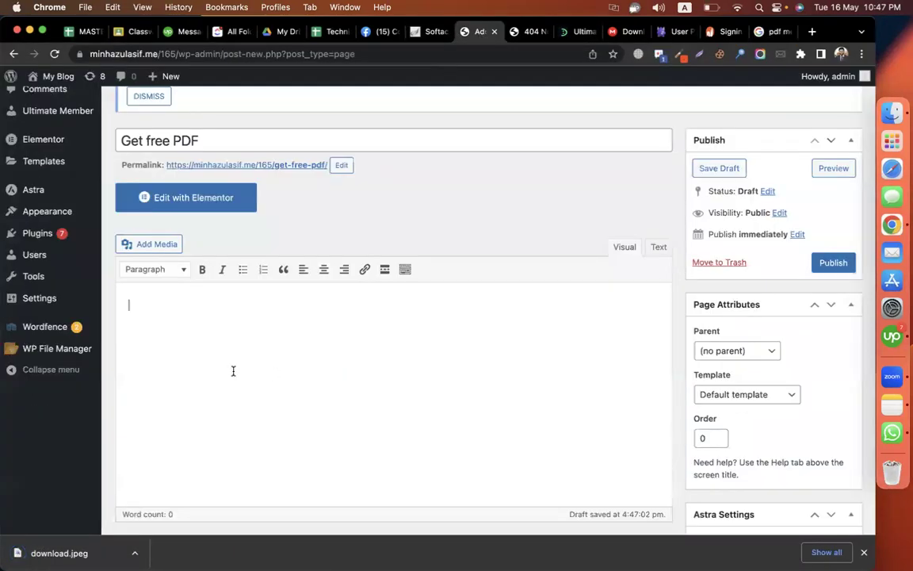
- Upload and insert download.jpeg into the page, with 'download now' on a line beneath it
drag(60, 553, 425, 483)
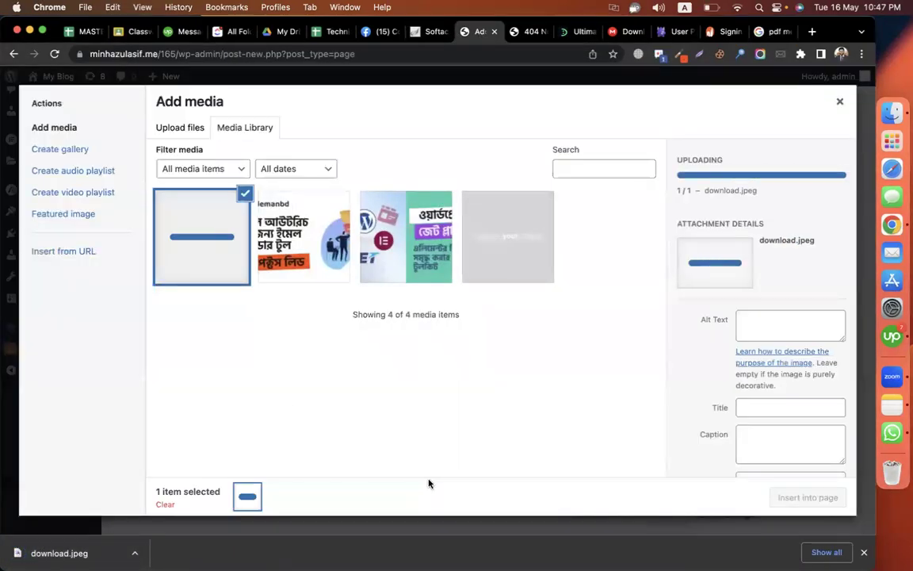
click(809, 498)
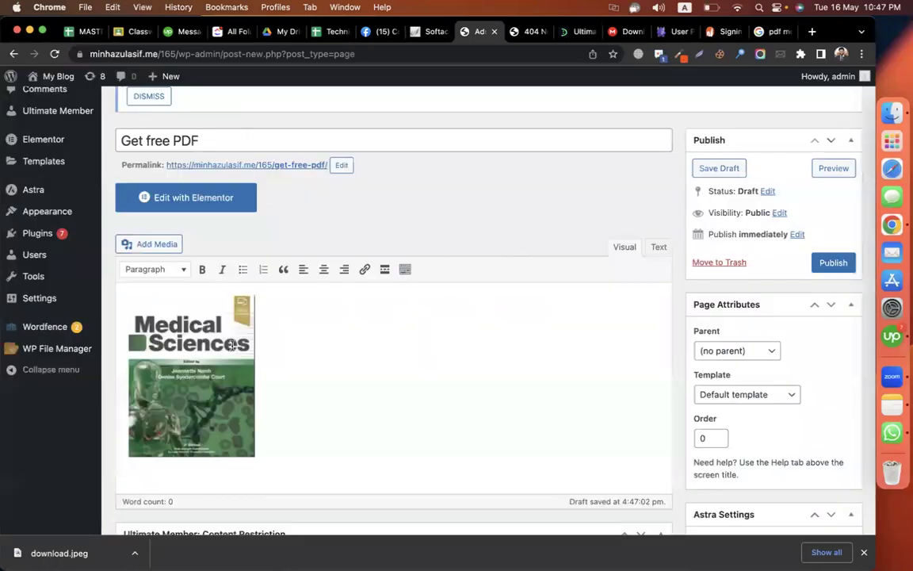
scroll(232, 346, down, 3)
key(Return)
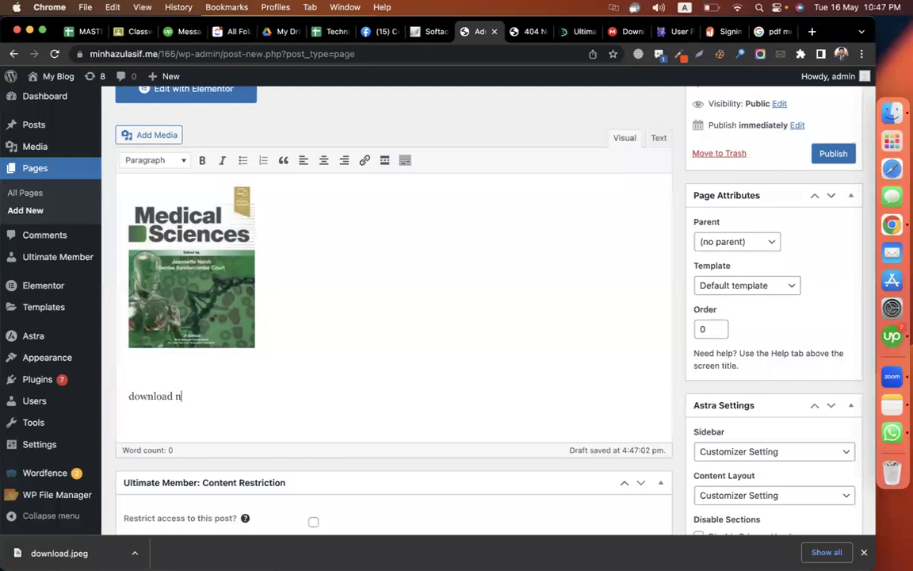
key(shift+Home)
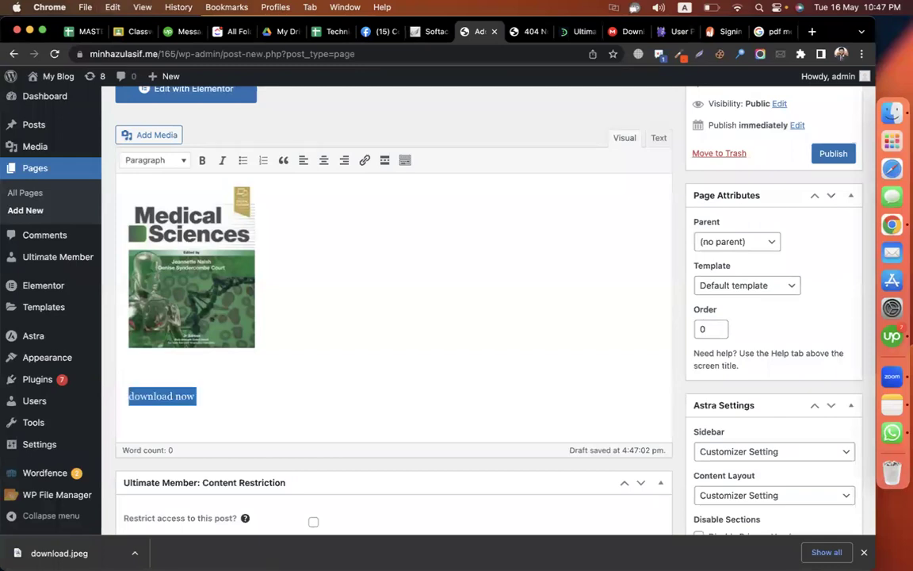
scroll(67, 187, up, 1)
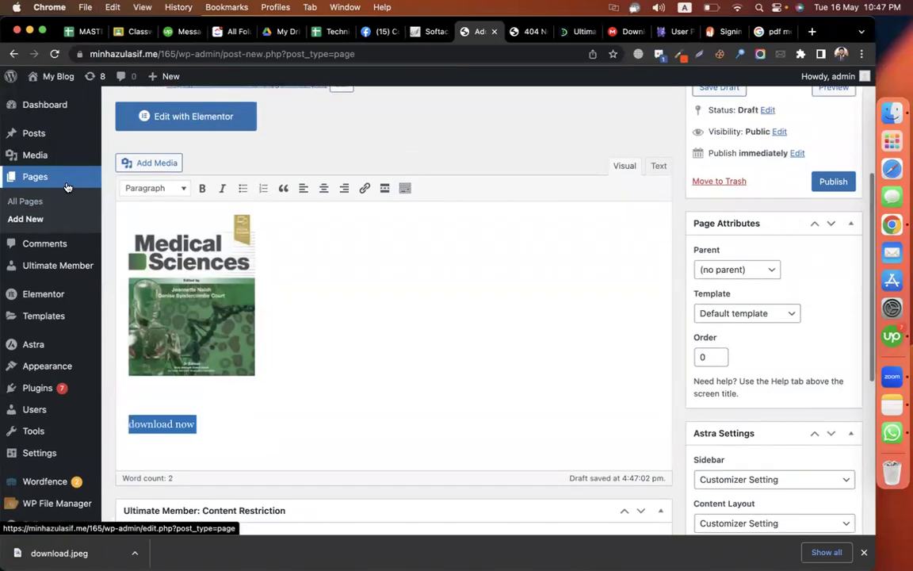
- Return to the medical book image results and try the cover's source site, which is unreachable
click(771, 32)
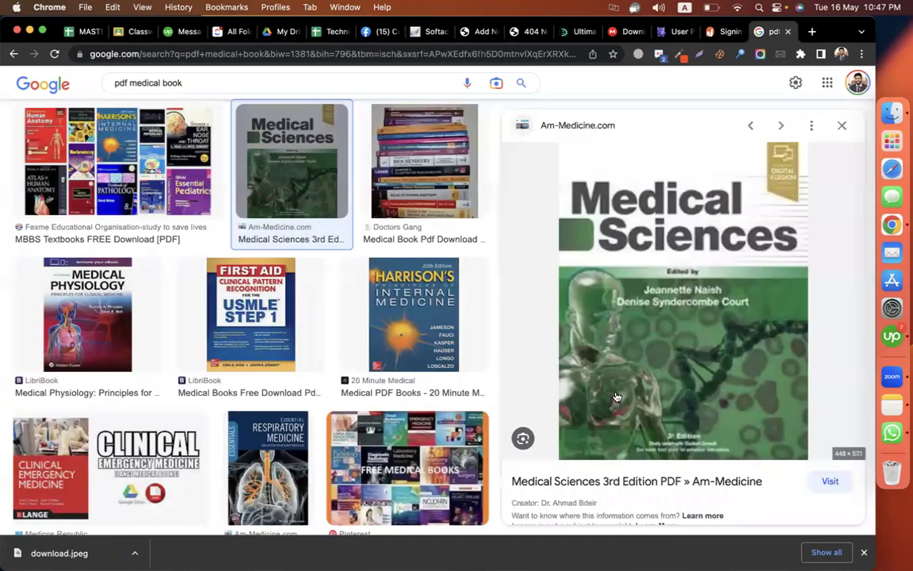
scroll(554, 351, down, 3)
click(824, 353)
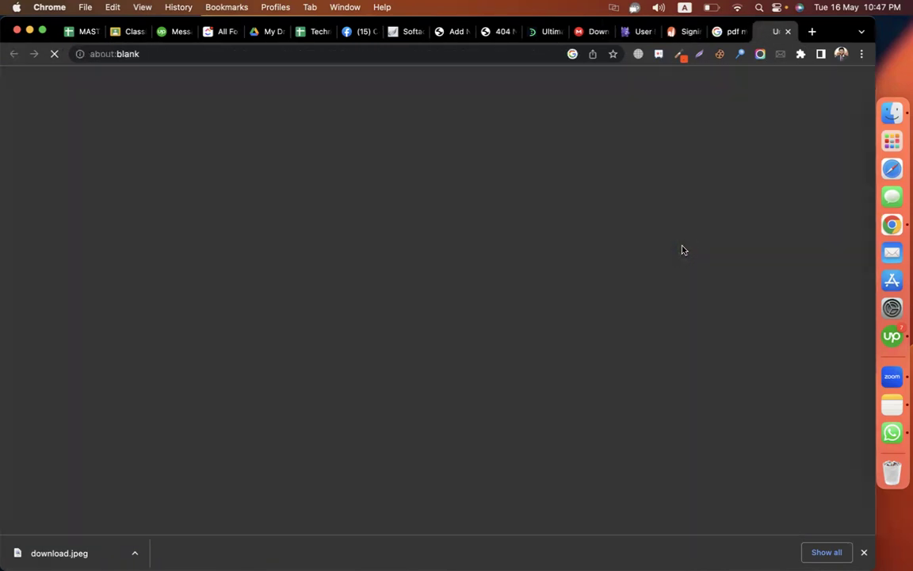
click(788, 33)
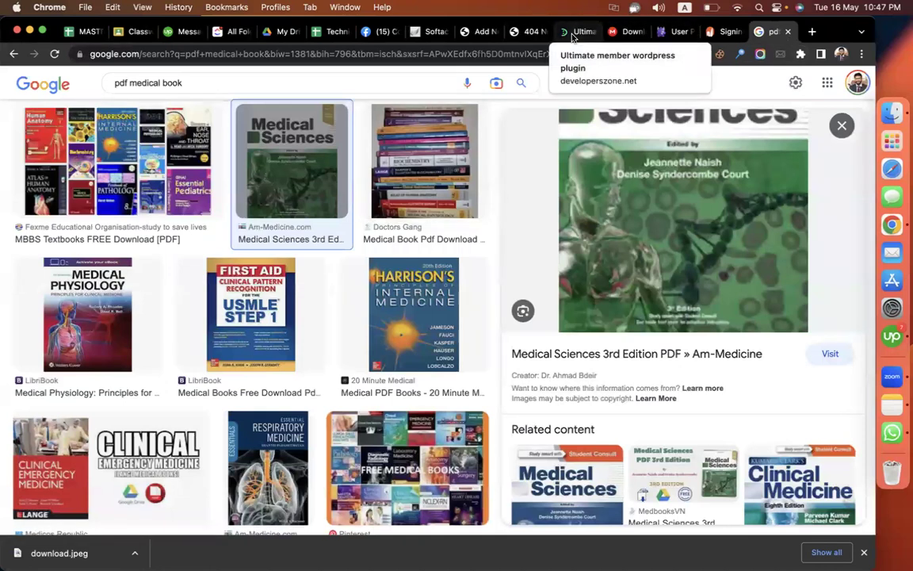
- In Google Drive, search for files with Type set to PDFs
click(281, 32)
right_click(297, 260)
click(452, 184)
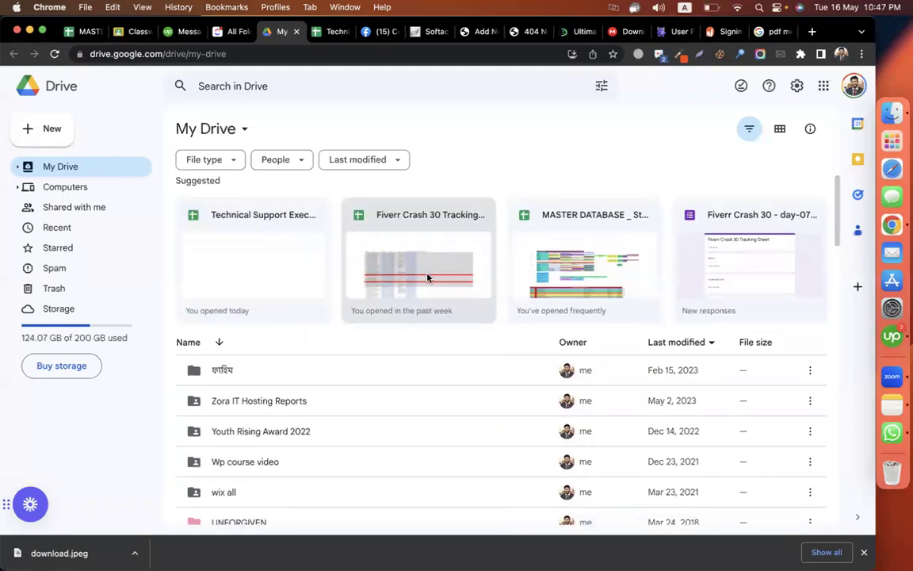
scroll(384, 262, down, 2)
scroll(198, 452, down, 20)
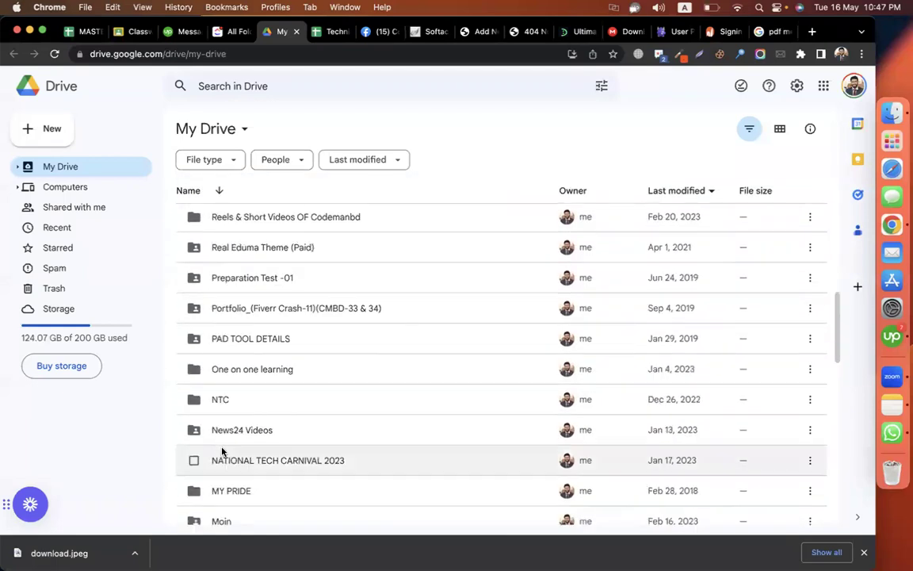
click(286, 87)
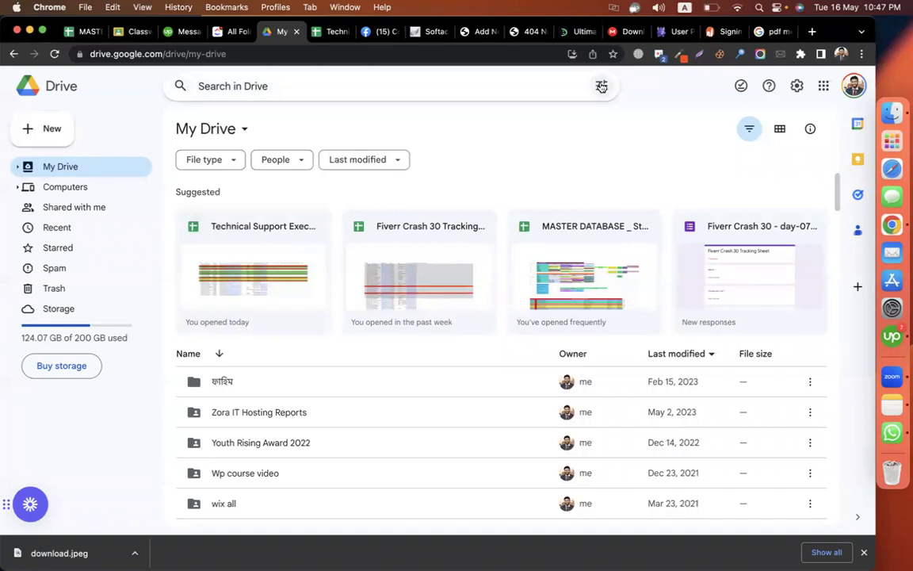
click(601, 86)
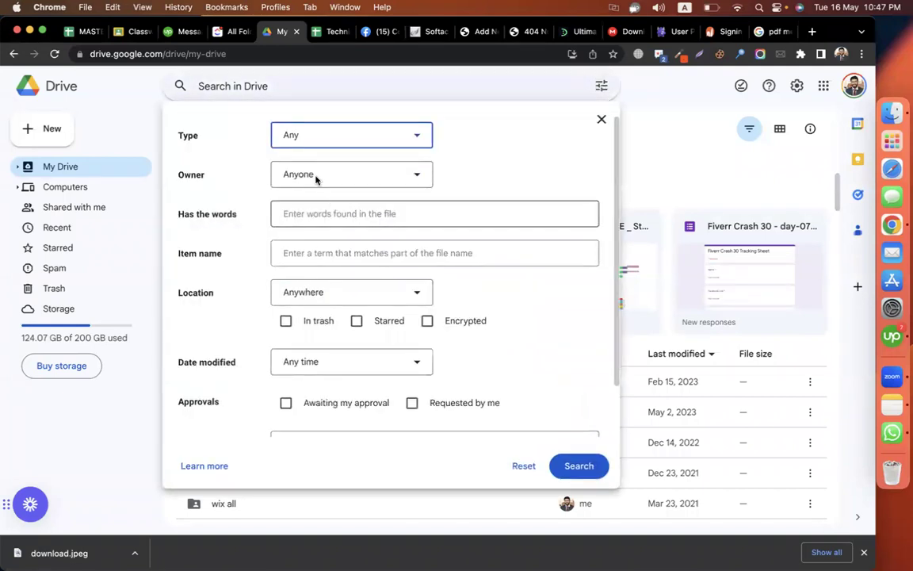
click(310, 138)
click(317, 204)
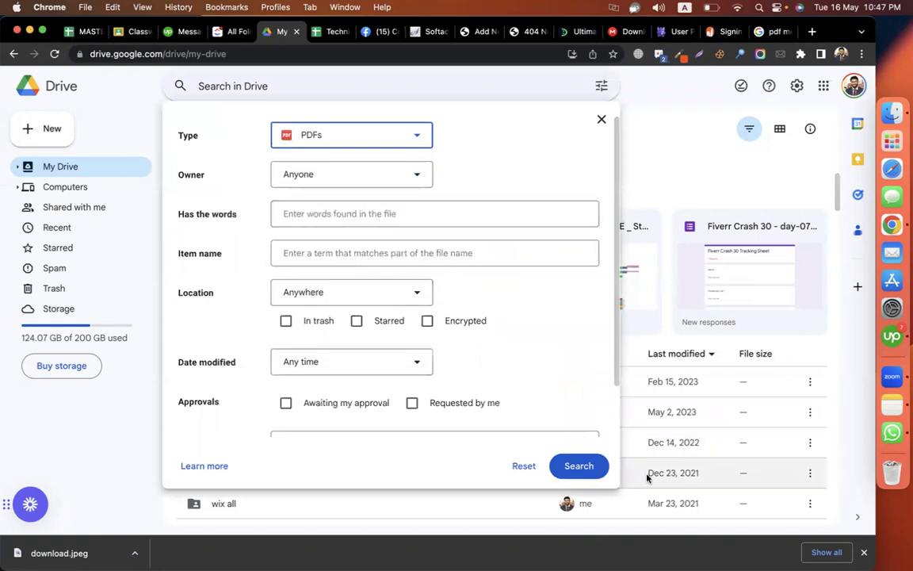
click(583, 466)
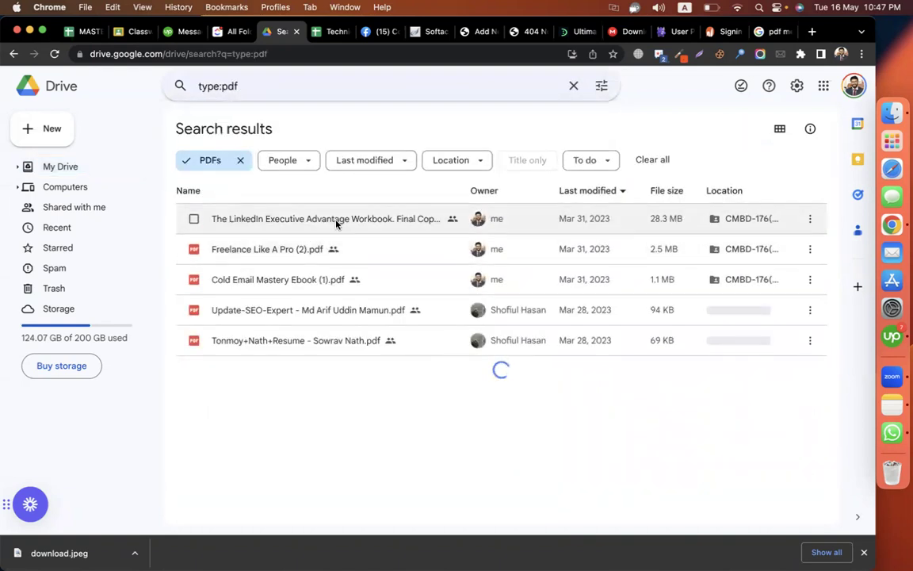
- Share the LinkedIn workbook PDF with anyone who has the link and copy its link
click(336, 222)
right_click(336, 222)
click(402, 268)
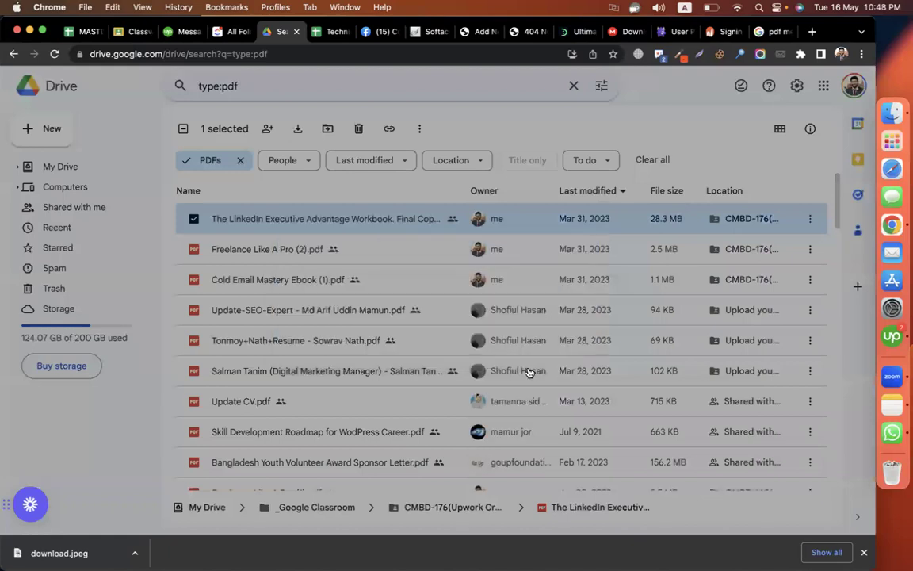
click(341, 418)
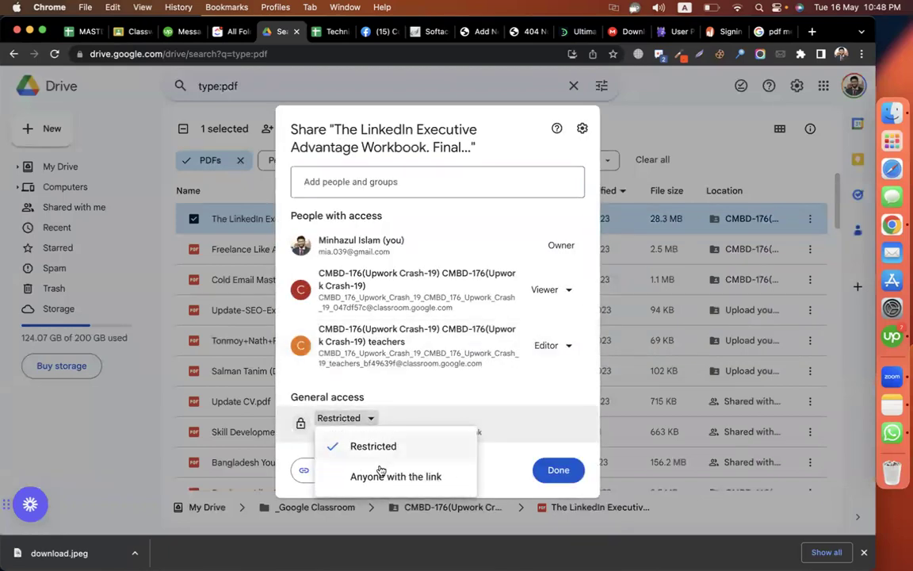
click(381, 474)
click(327, 490)
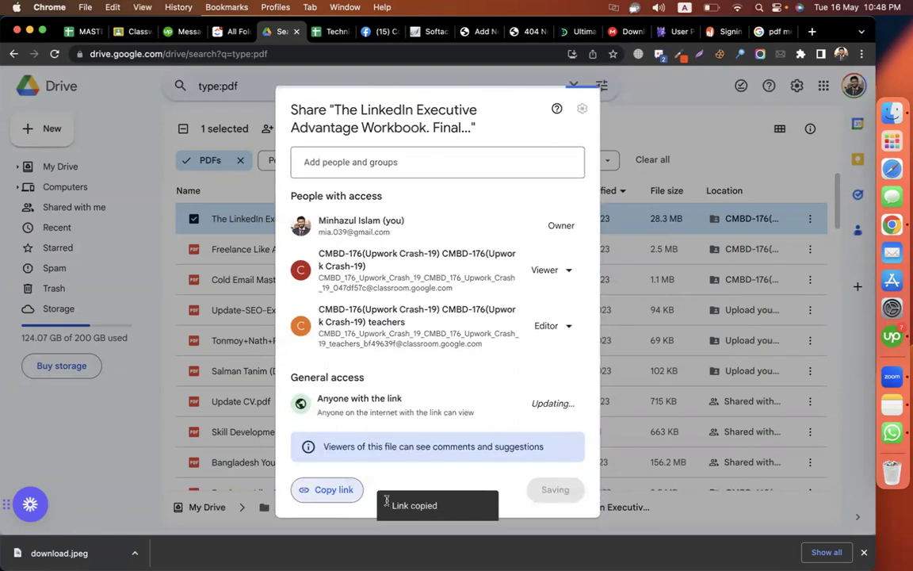
click(555, 489)
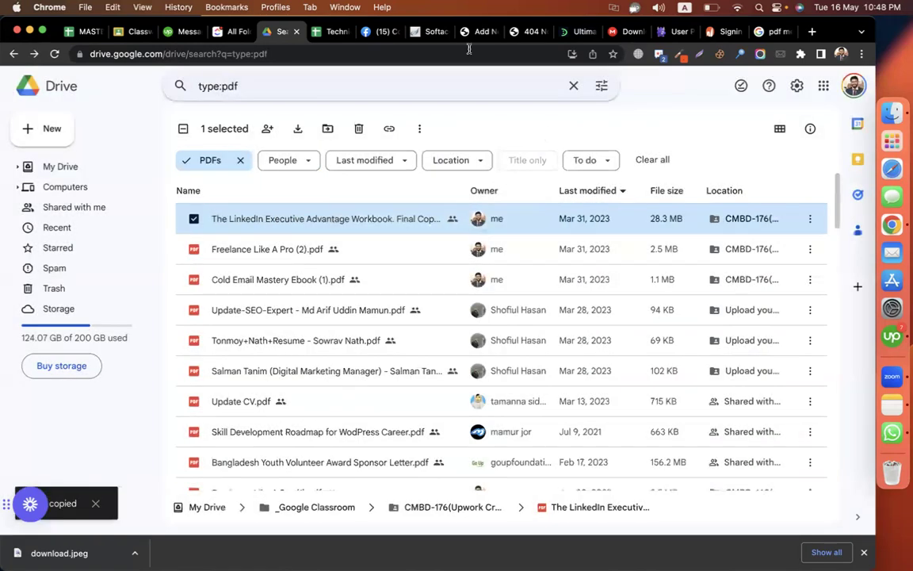
click(478, 32)
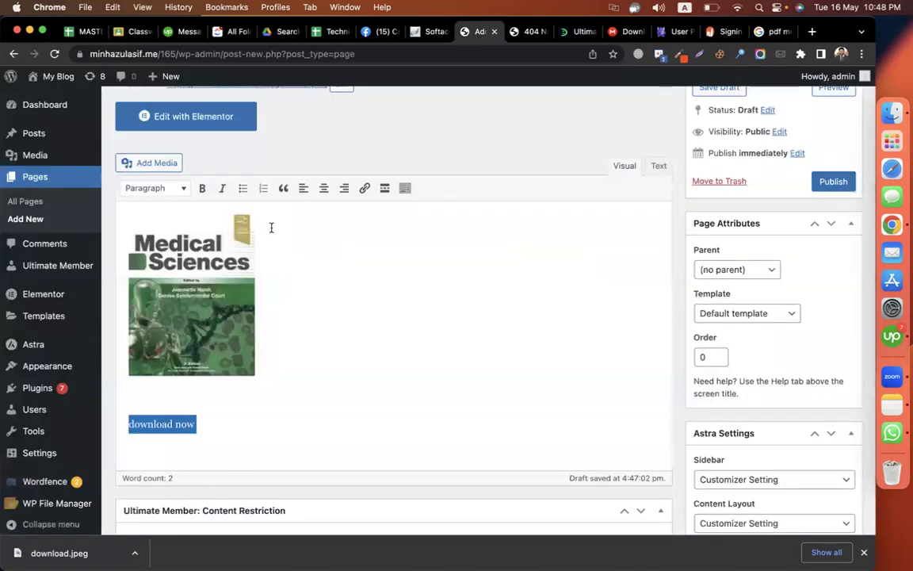
- Link 'download now' to the copied Drive URL and publish the Get free PDF page
click(365, 188)
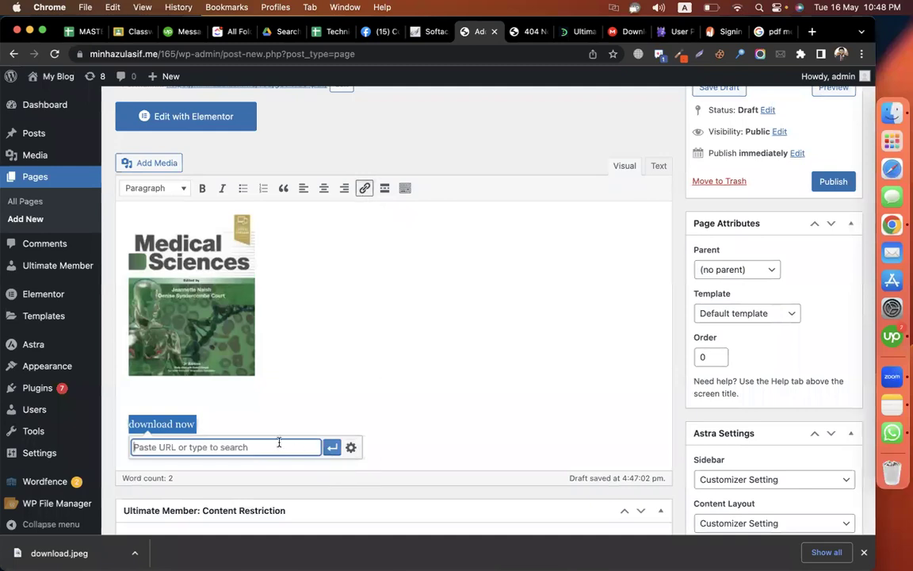
key(super+v)
click(332, 447)
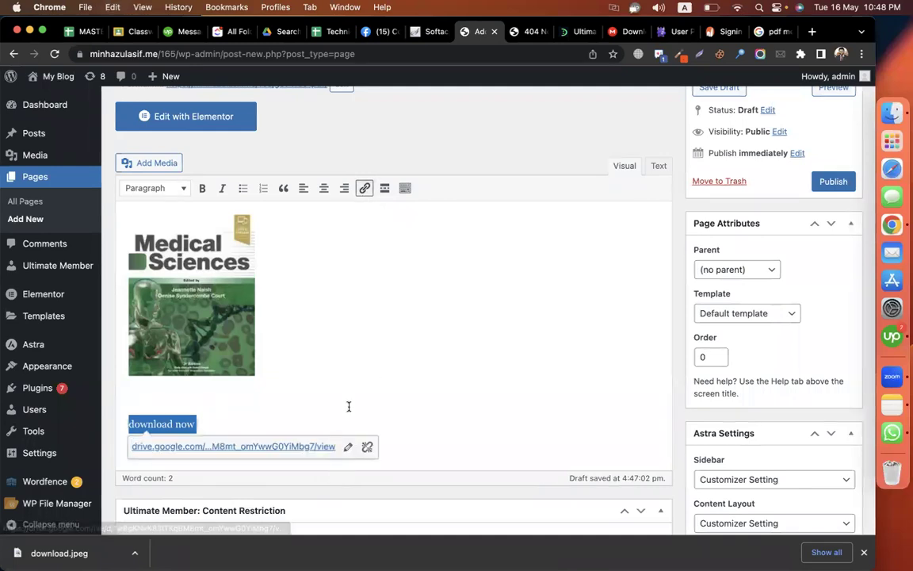
click(821, 183)
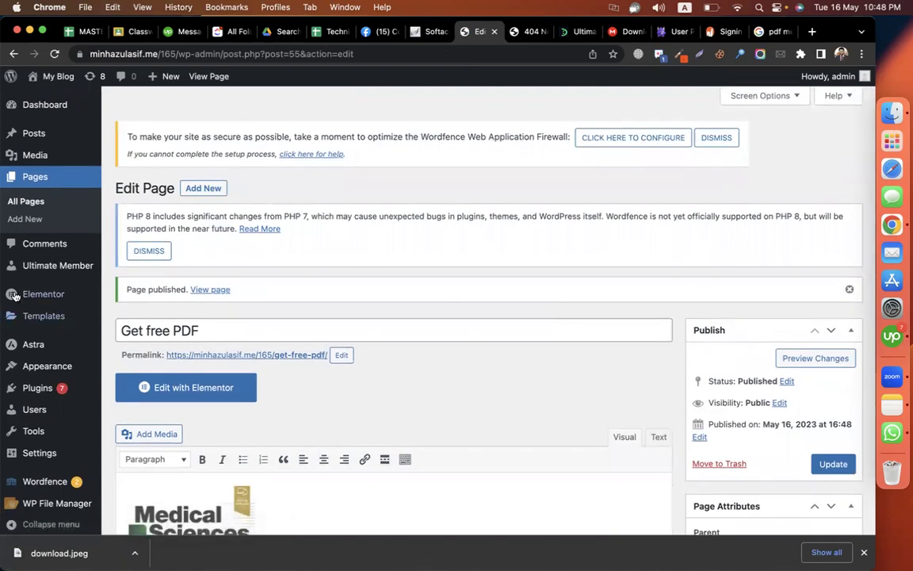
mouse_move(65, 266)
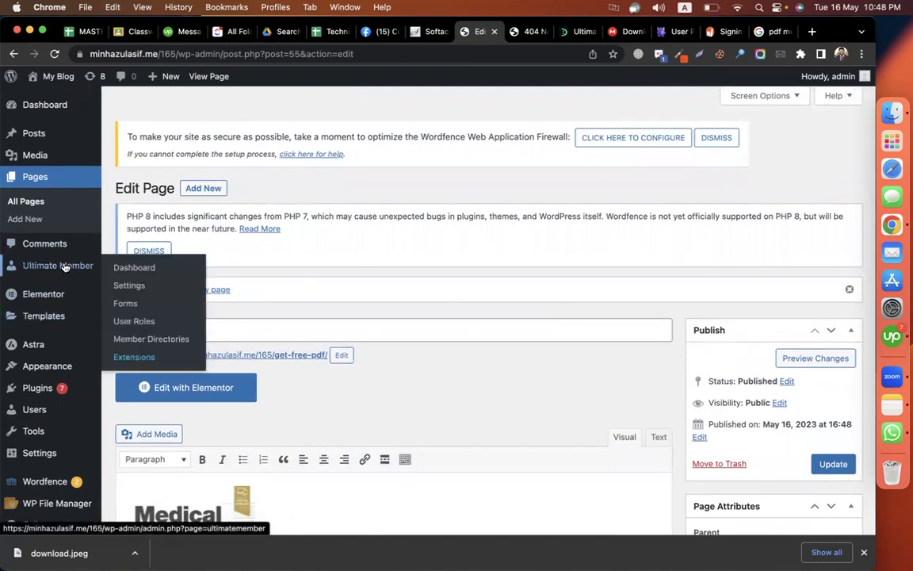
click(133, 287)
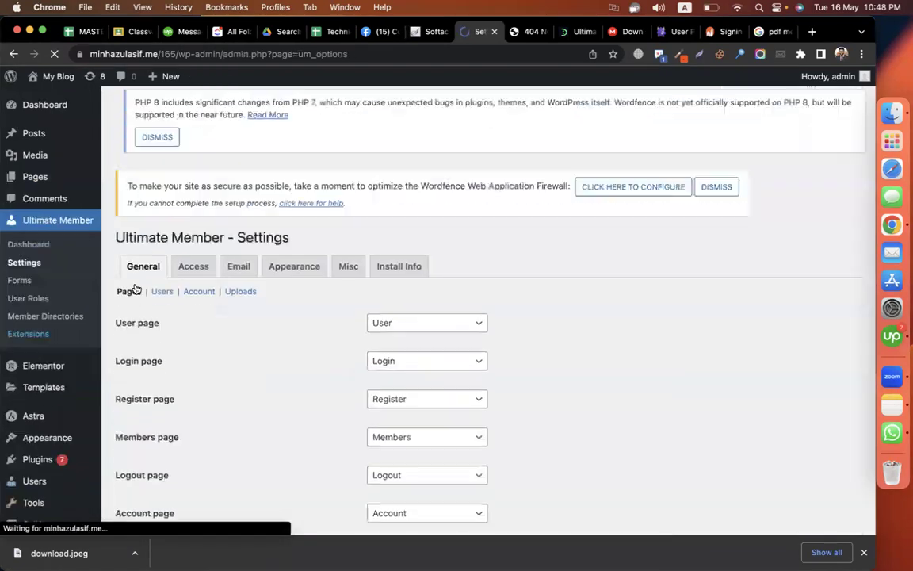
scroll(511, 301, down, 3)
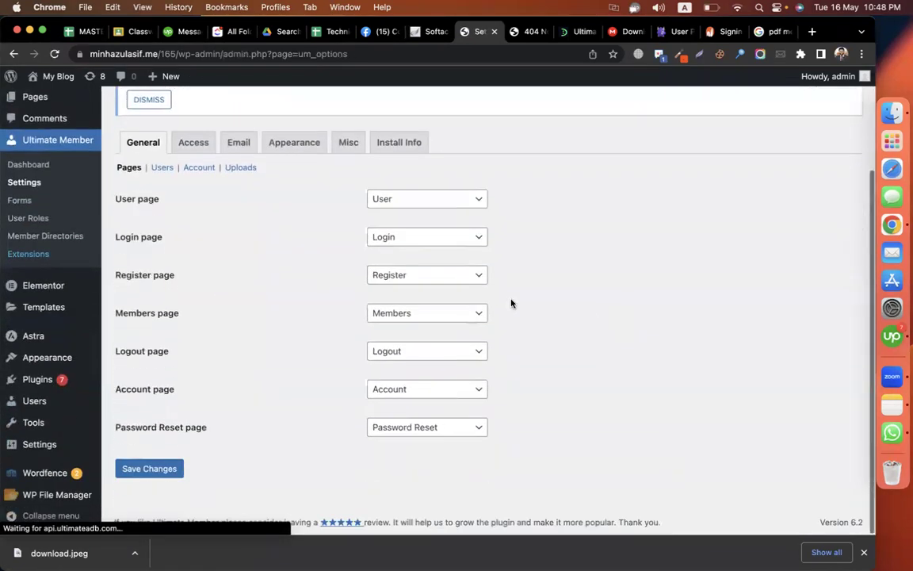
click(186, 143)
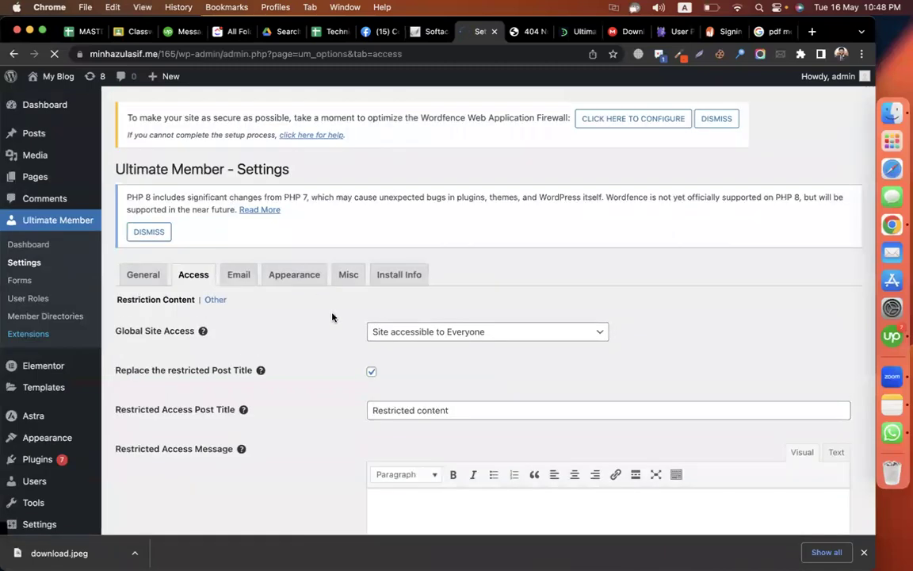
scroll(333, 316, down, 2)
scroll(327, 262, down, 1)
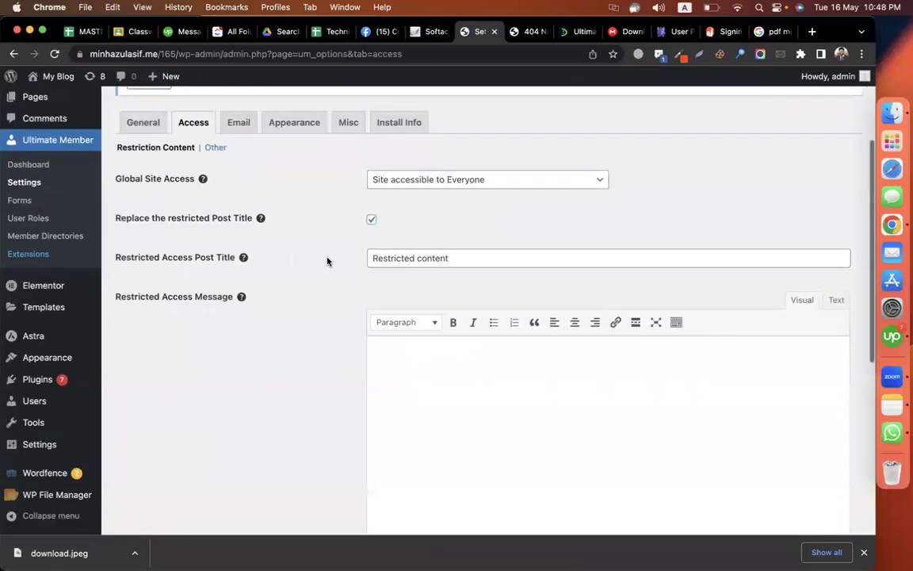
click(444, 179)
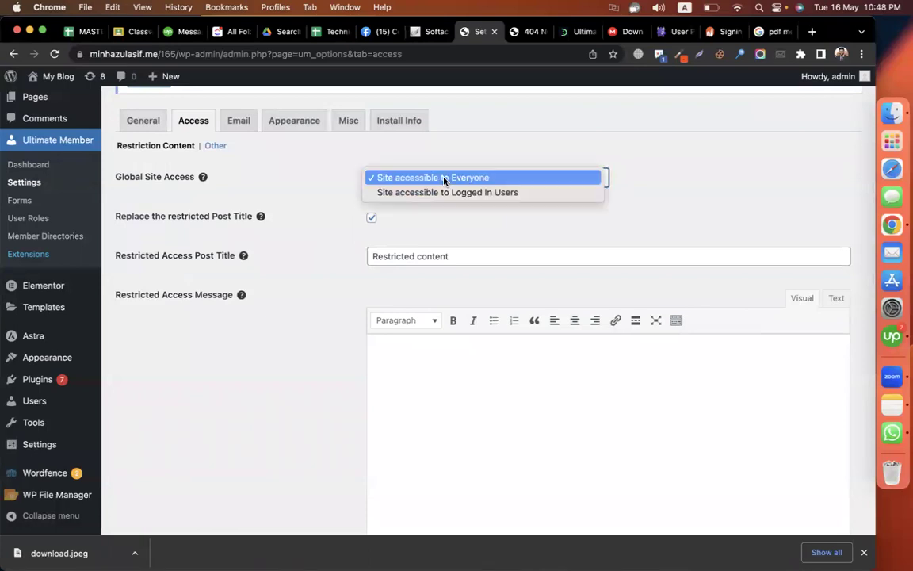
click(444, 179)
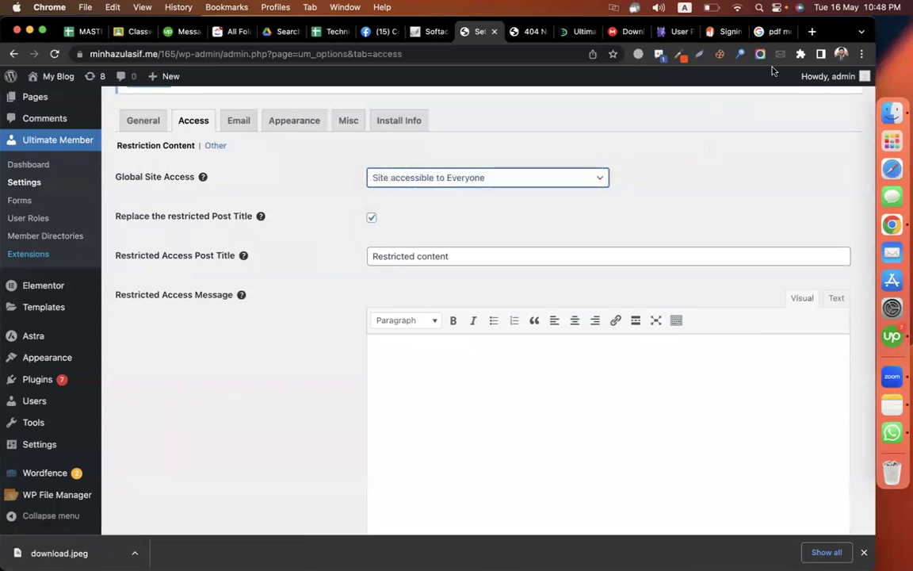
- Search 'chorki' in a new tab, open chorki.com, then return to the Ultimate Member settings
click(812, 32)
text(chorki)
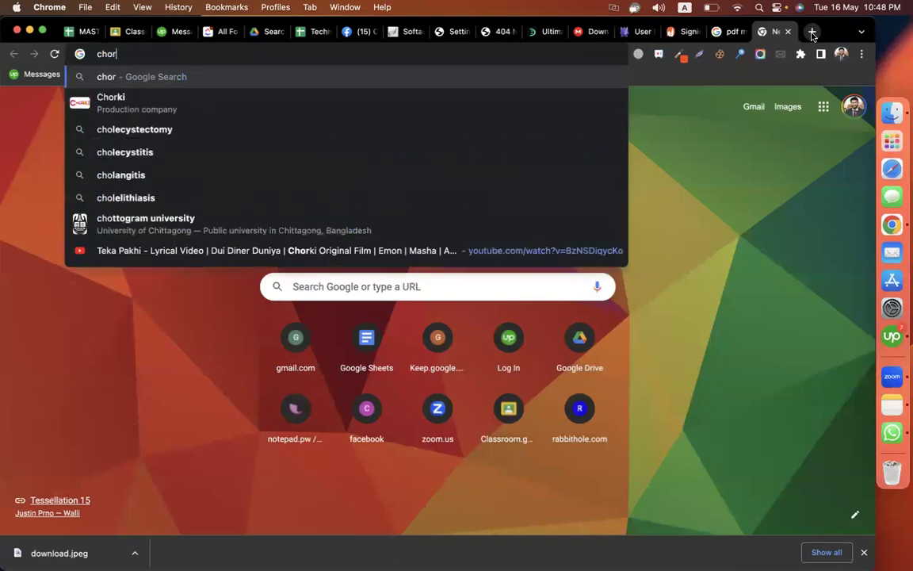
key(Return)
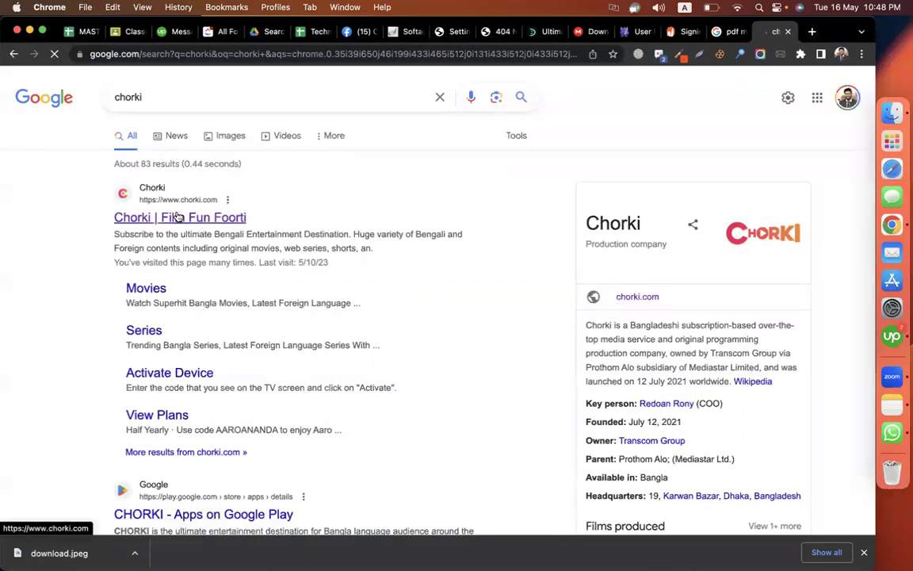
click(178, 215)
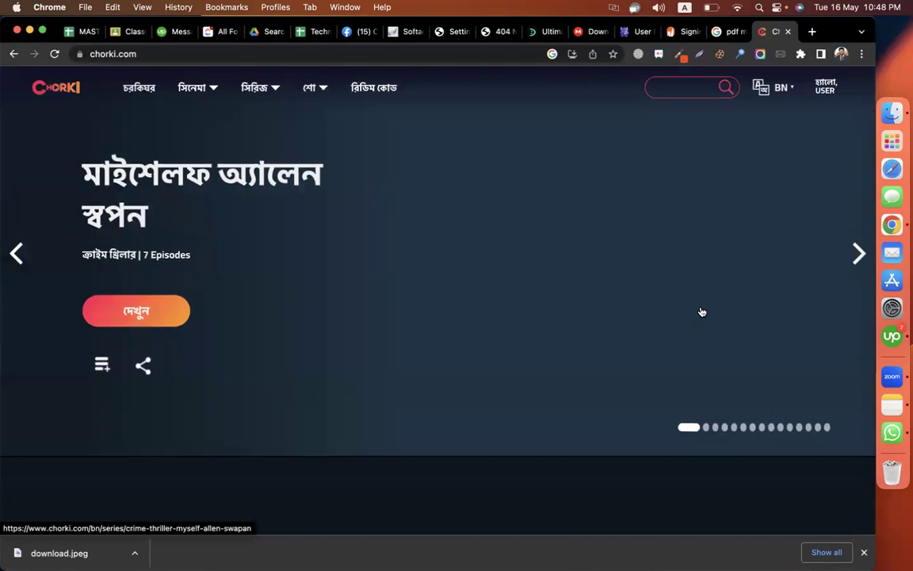
scroll(702, 311, down, 1)
scroll(702, 311, down, 1)
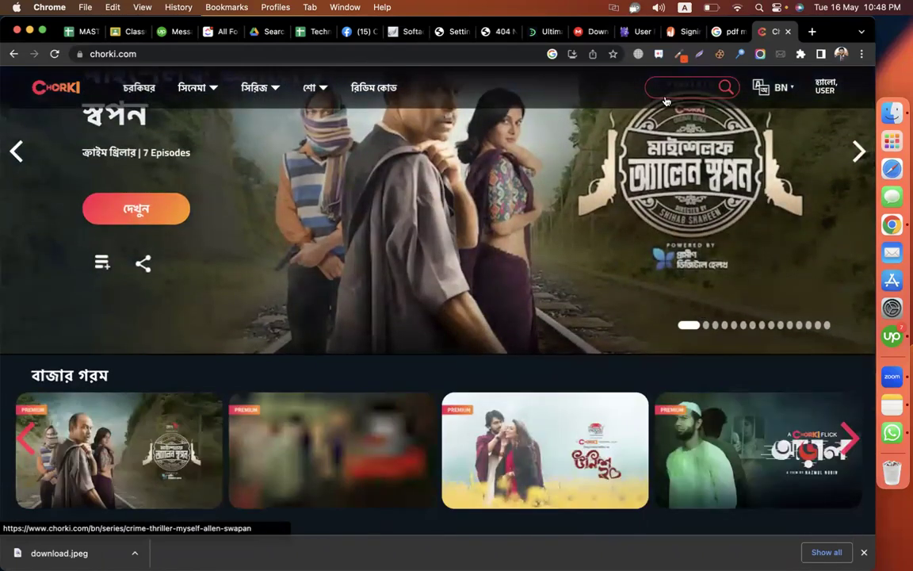
click(451, 31)
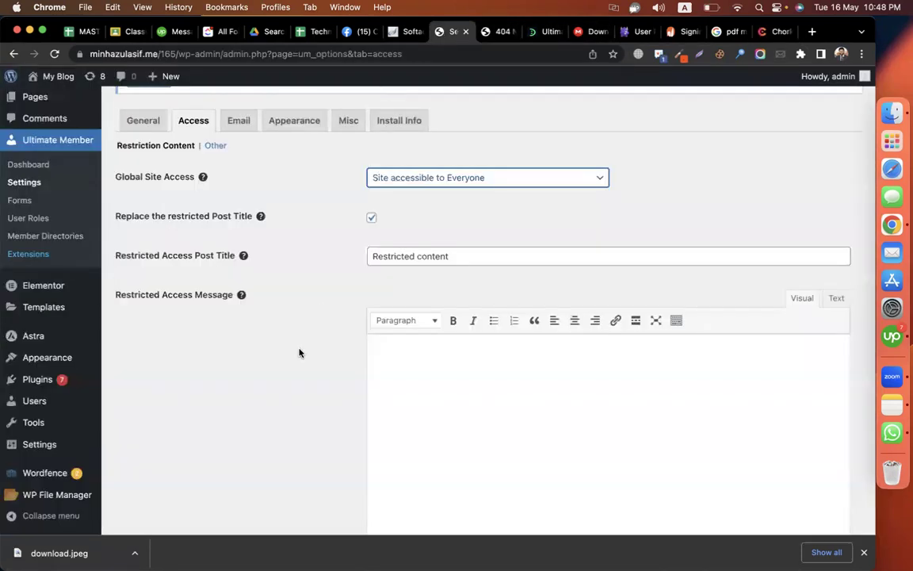
drag(111, 176, 204, 179)
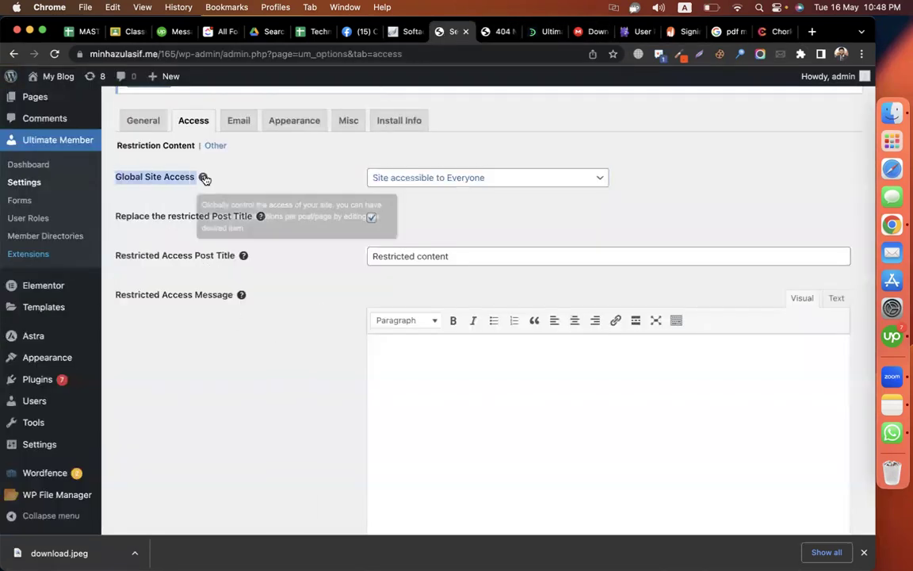
click(418, 179)
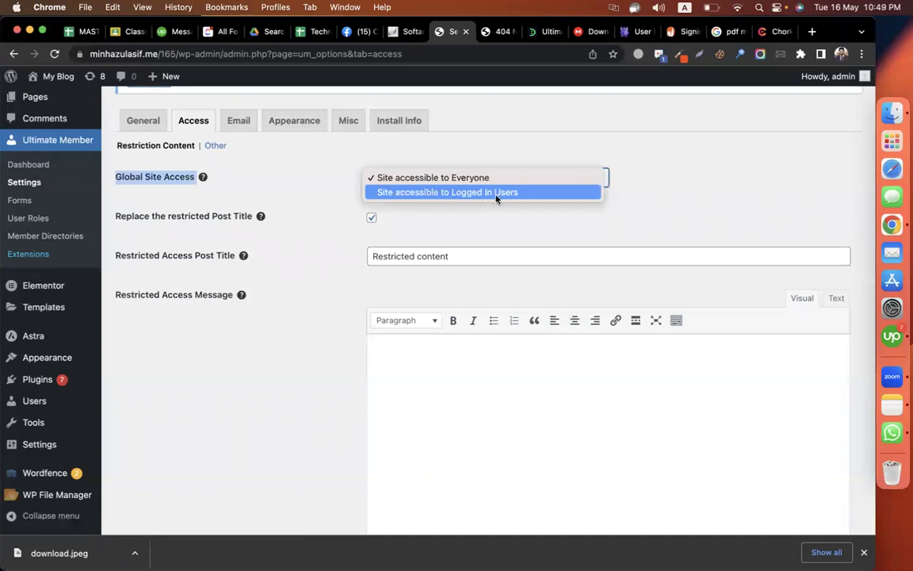
click(470, 193)
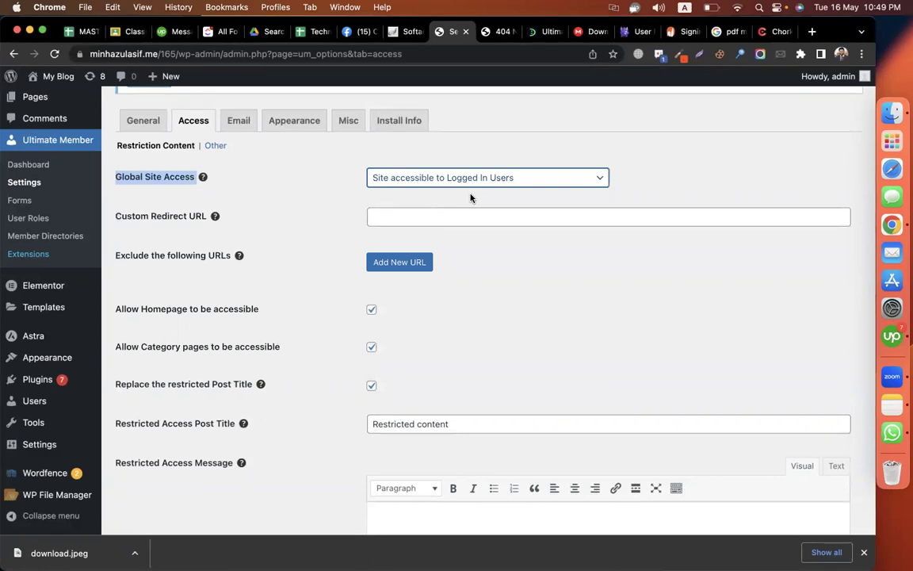
click(479, 215)
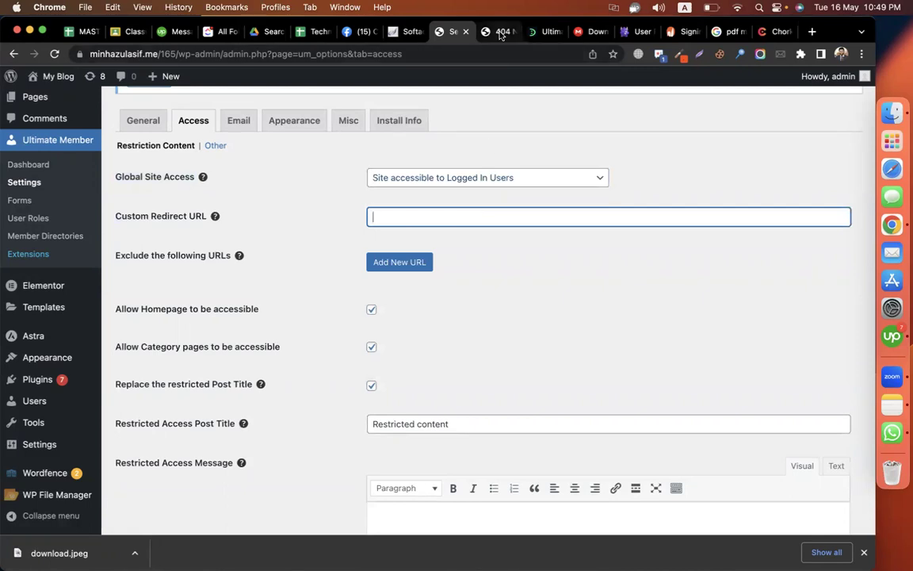
key(ctrl+Tab)
click(184, 52)
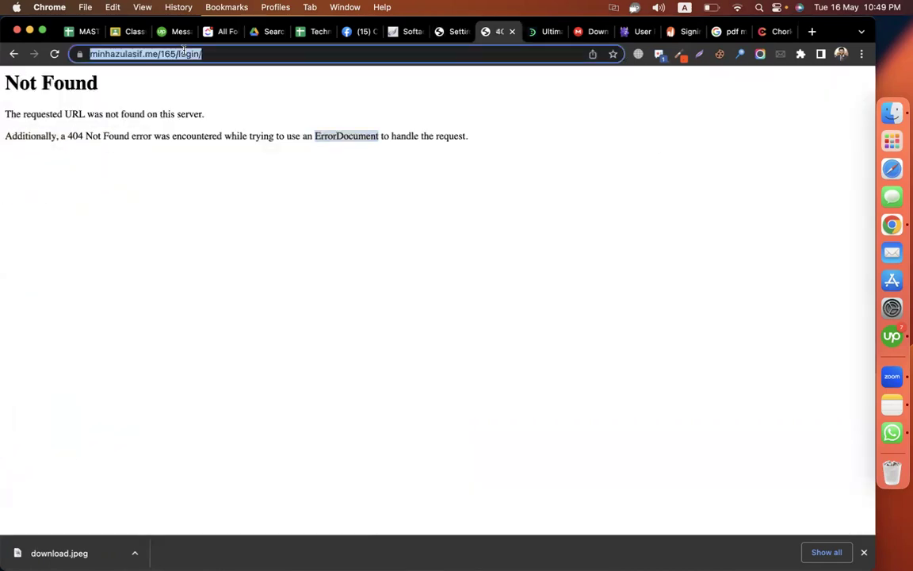
right_click(184, 53)
click(235, 155)
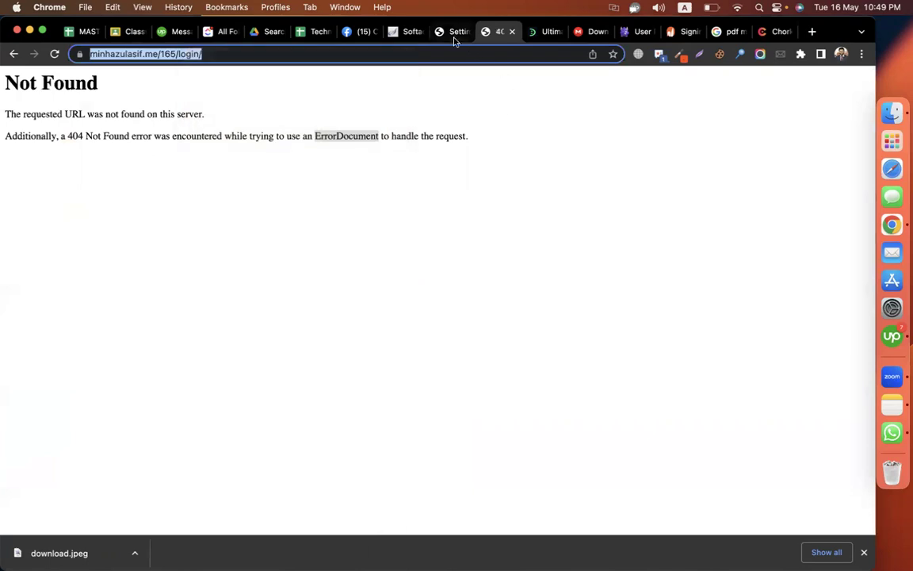
click(455, 35)
key(super+v)
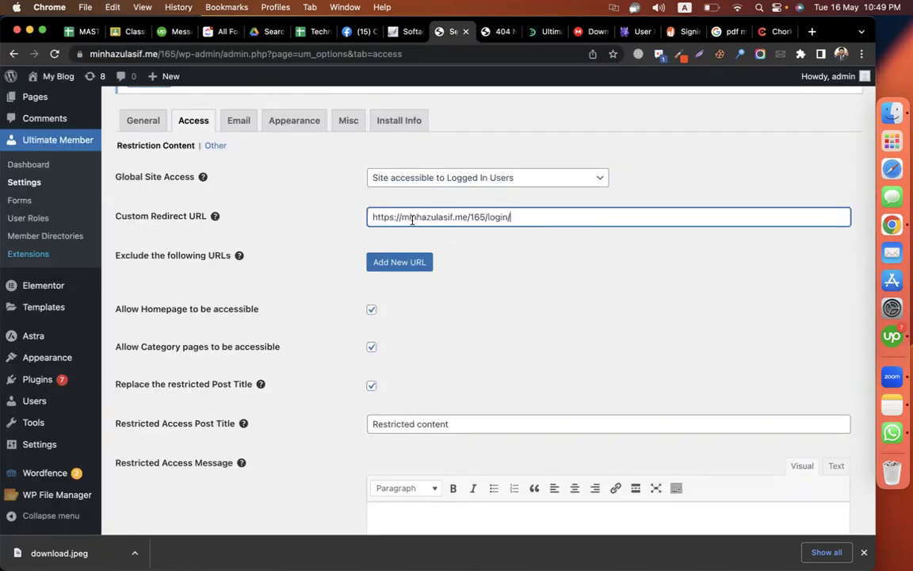
click(507, 275)
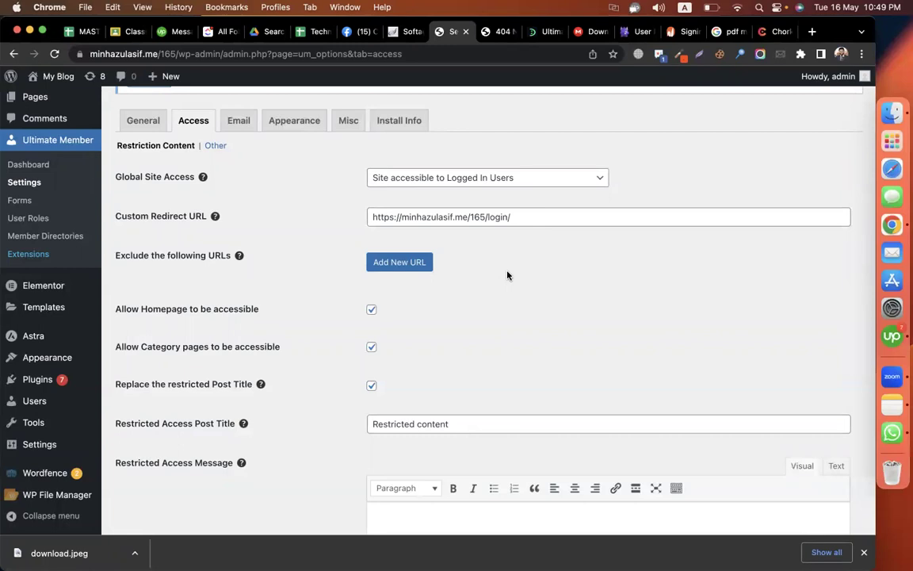
click(412, 178)
click(422, 161)
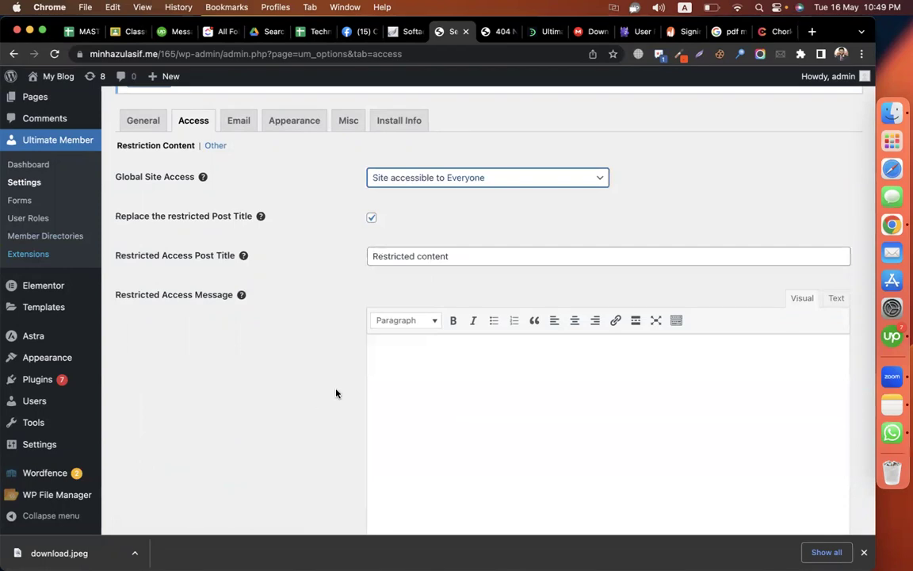
- Browse the Ultimate Member Access settings, leaving for the Other section without saving
scroll(336, 393, up, 1)
click(453, 295)
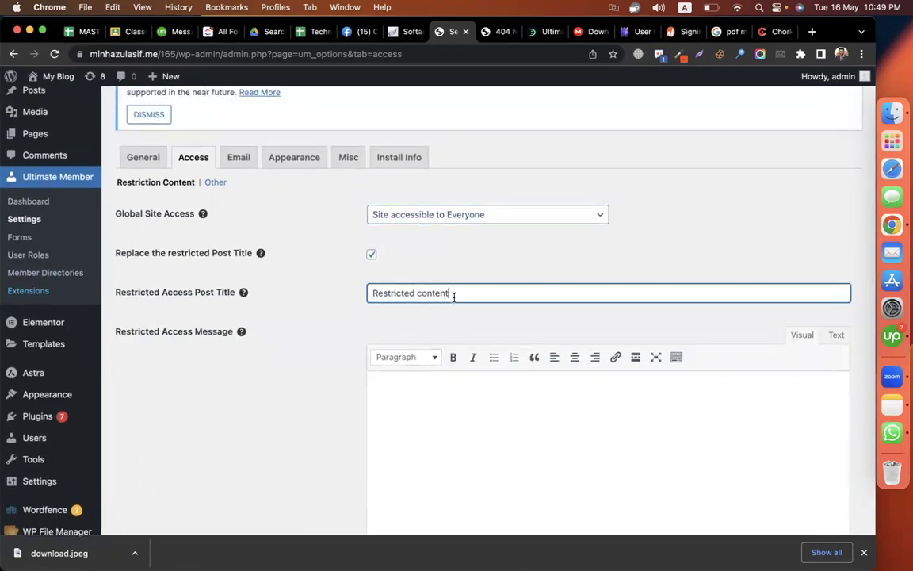
click(215, 183)
click(474, 239)
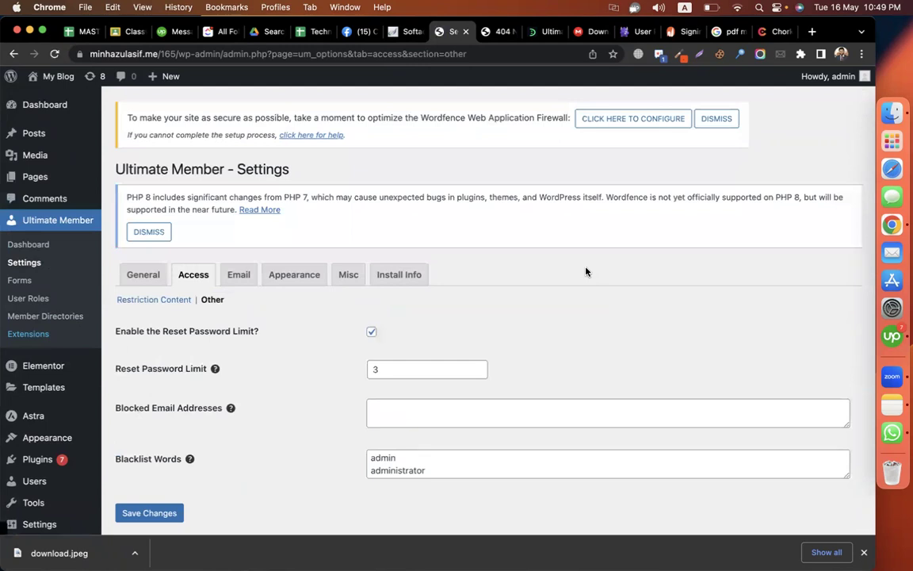
scroll(681, 321, down, 2)
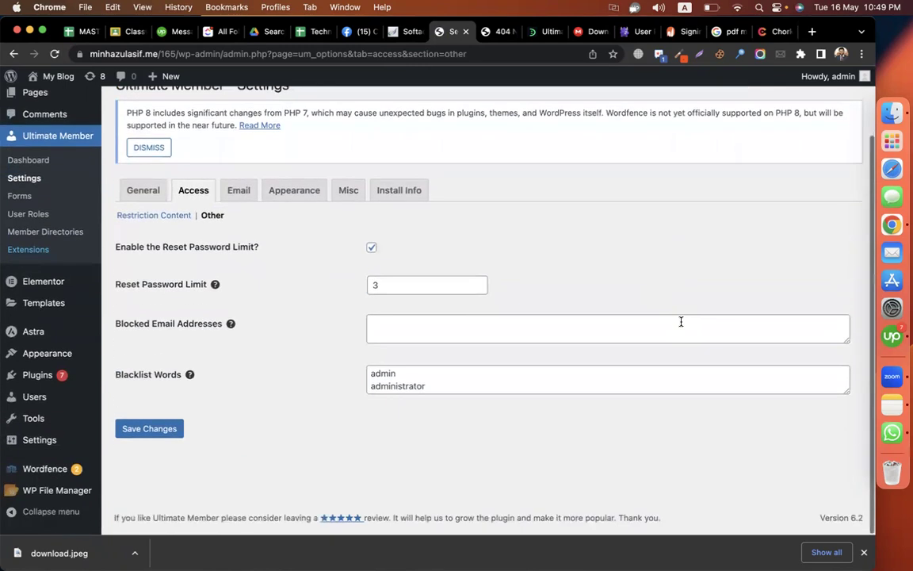
click(411, 294)
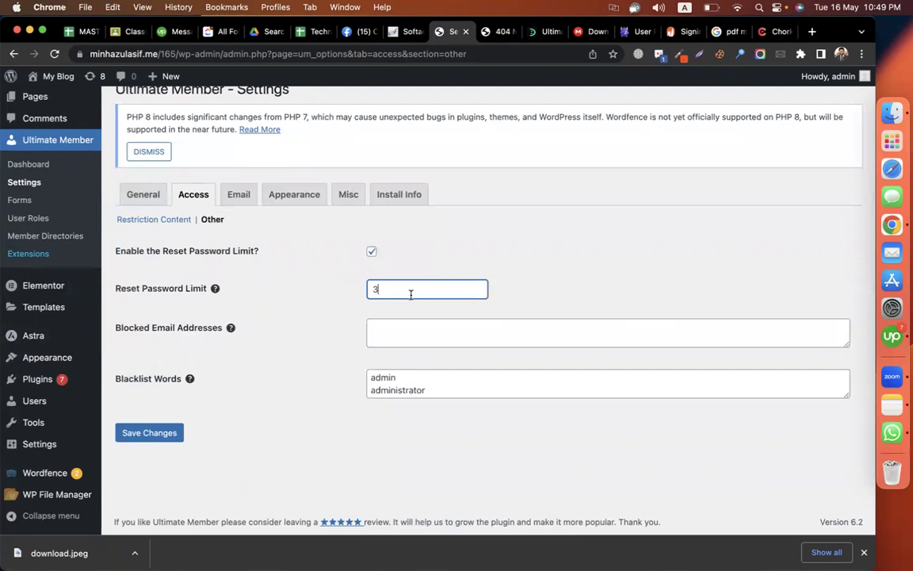
- Look through the Email, Appearance and Misc settings tabs
click(238, 194)
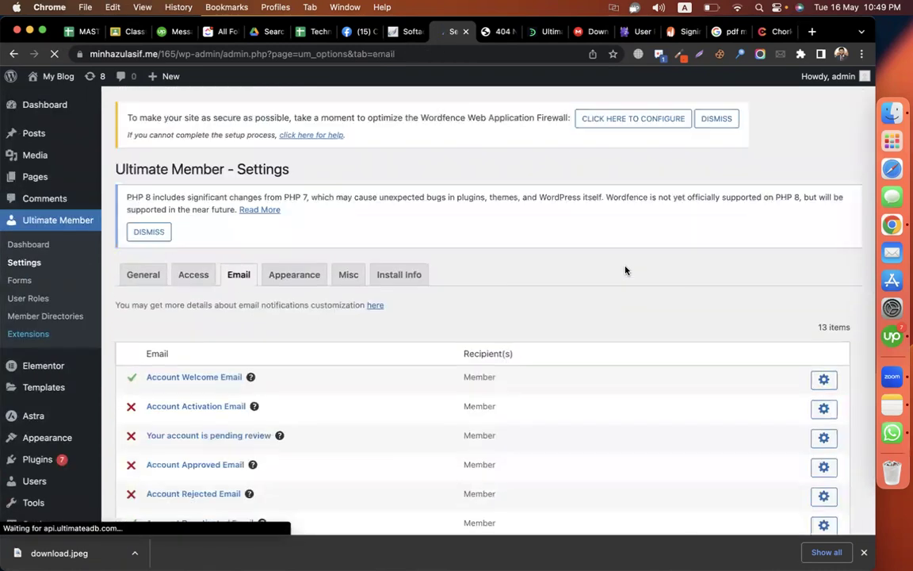
scroll(625, 271, down, 2)
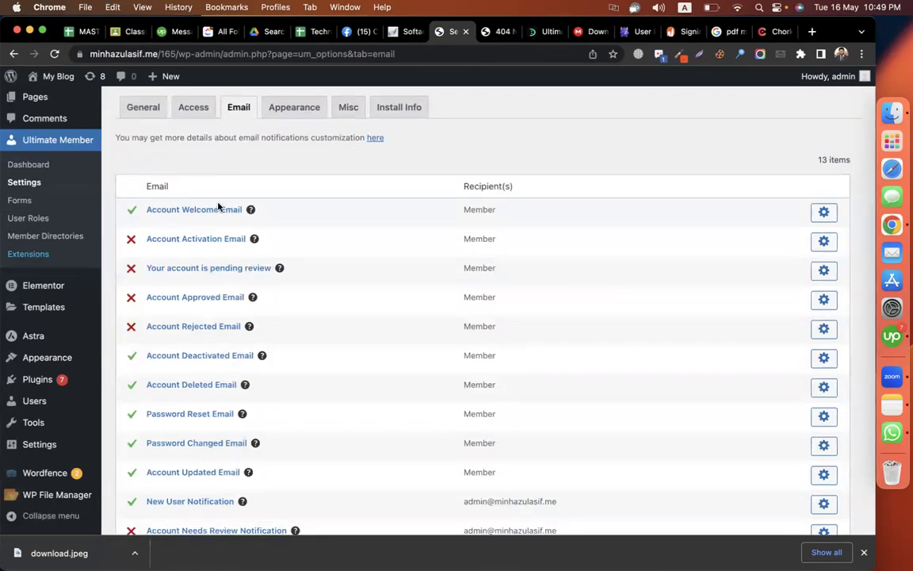
scroll(219, 206, up, 1)
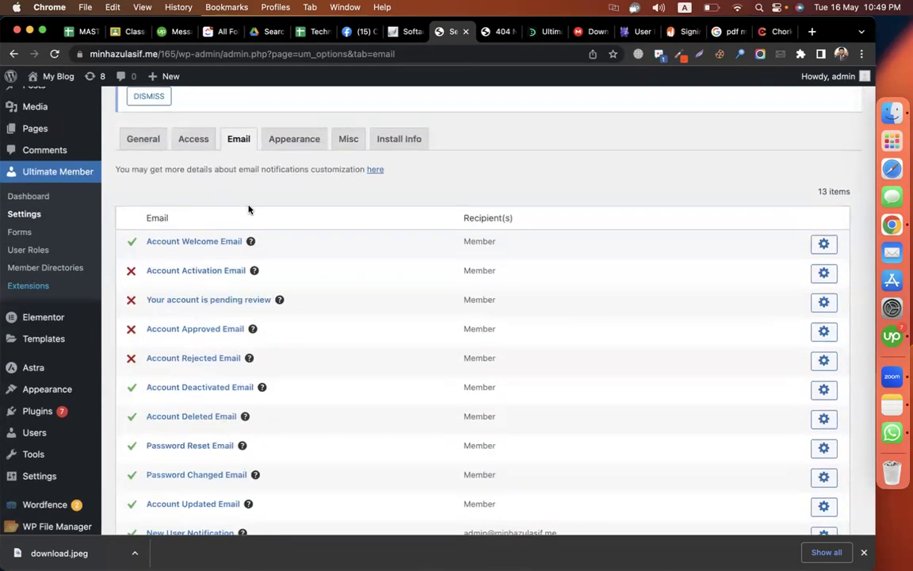
click(297, 146)
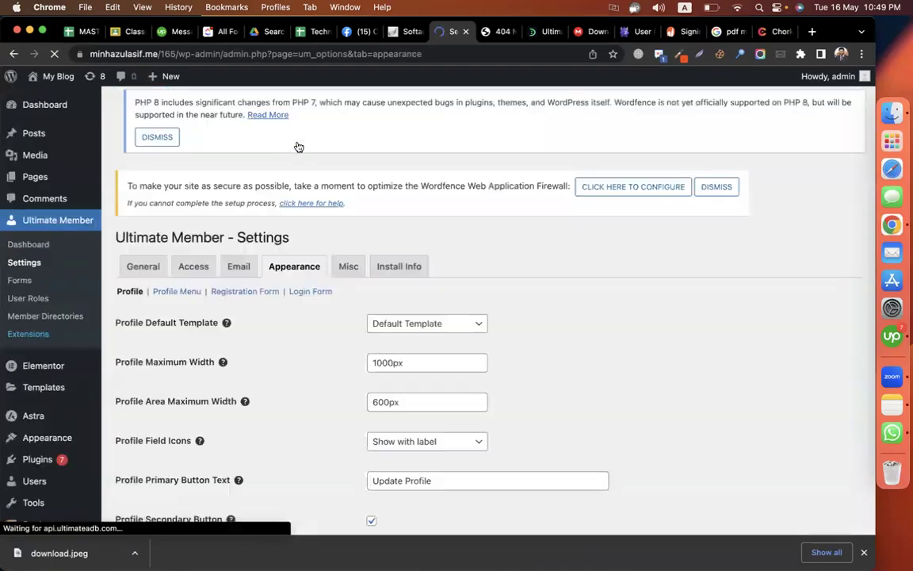
scroll(605, 279, down, 5)
scroll(605, 279, up, 5)
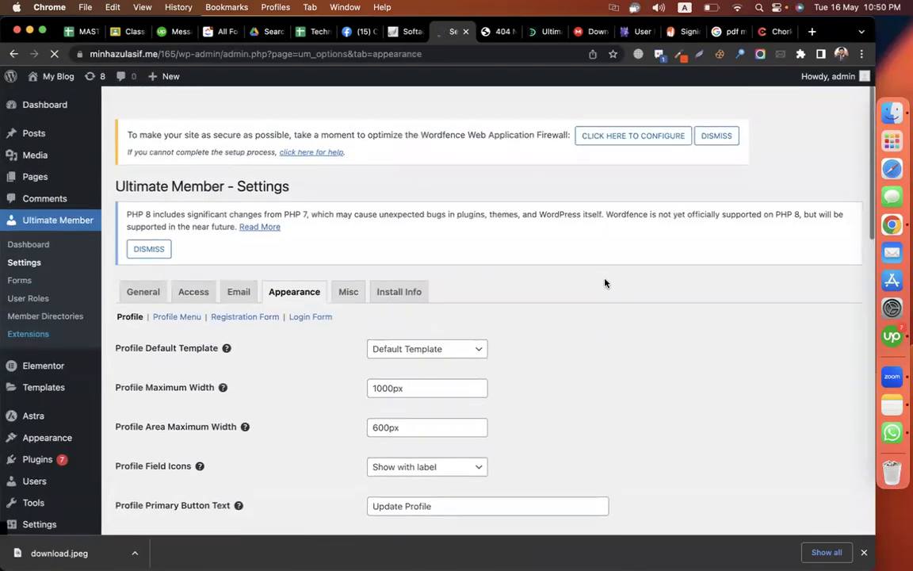
click(348, 273)
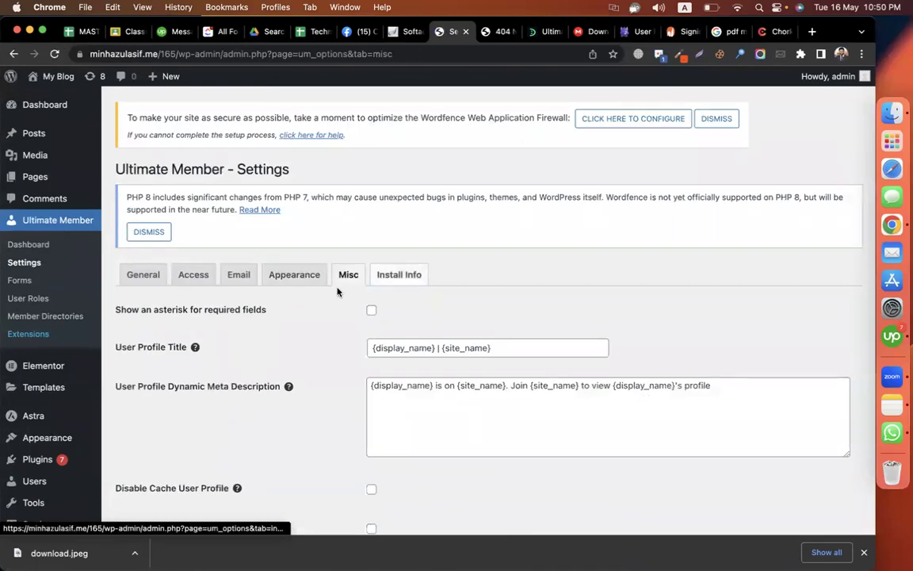
- View the General settings tab, then go to the Appearance > Menus editor
click(132, 277)
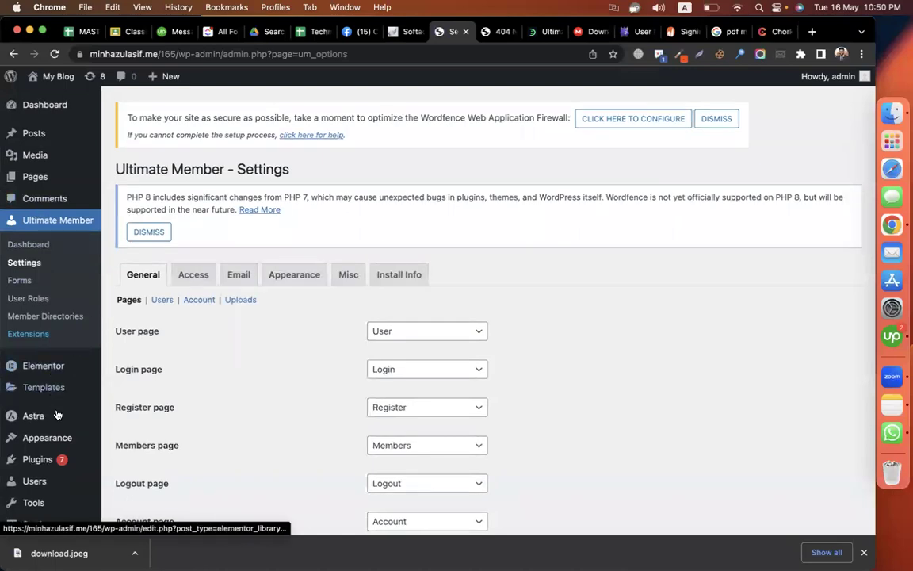
scroll(48, 428, down, 2)
mouse_move(40, 380)
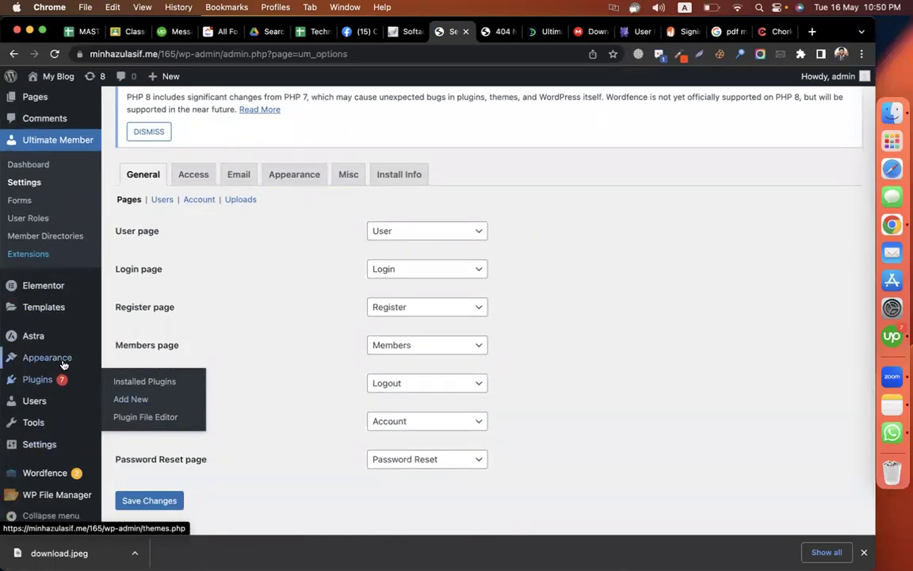
mouse_move(48, 357)
click(127, 413)
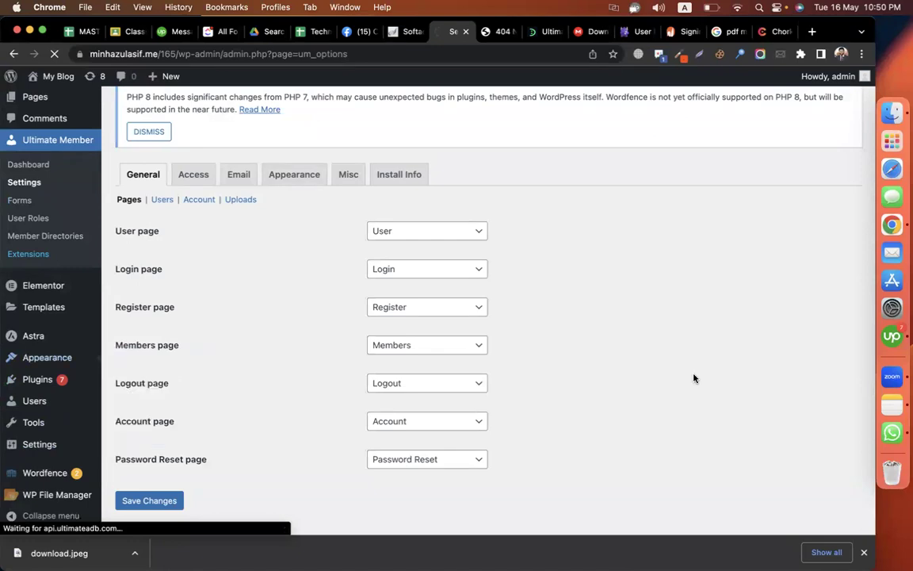
scroll(444, 374, down, 4)
- Add the Get free PDF page to the main menu
scroll(417, 379, up, 1)
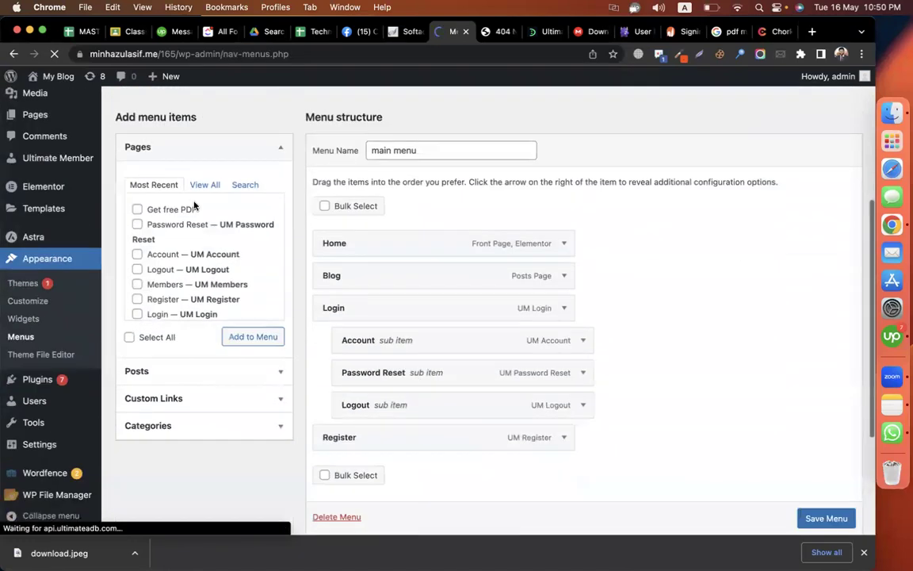
click(138, 210)
click(244, 338)
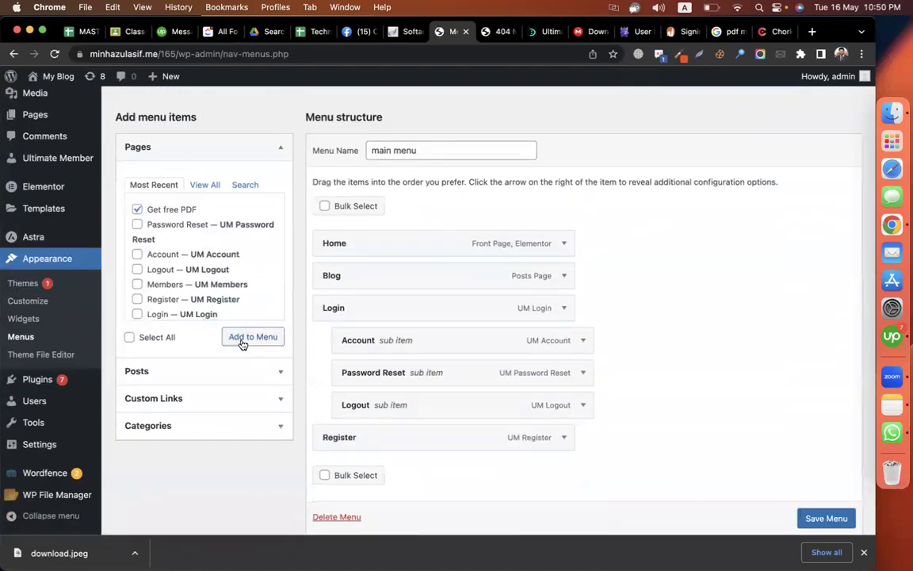
scroll(634, 343, down, 1)
scroll(666, 340, down, 2)
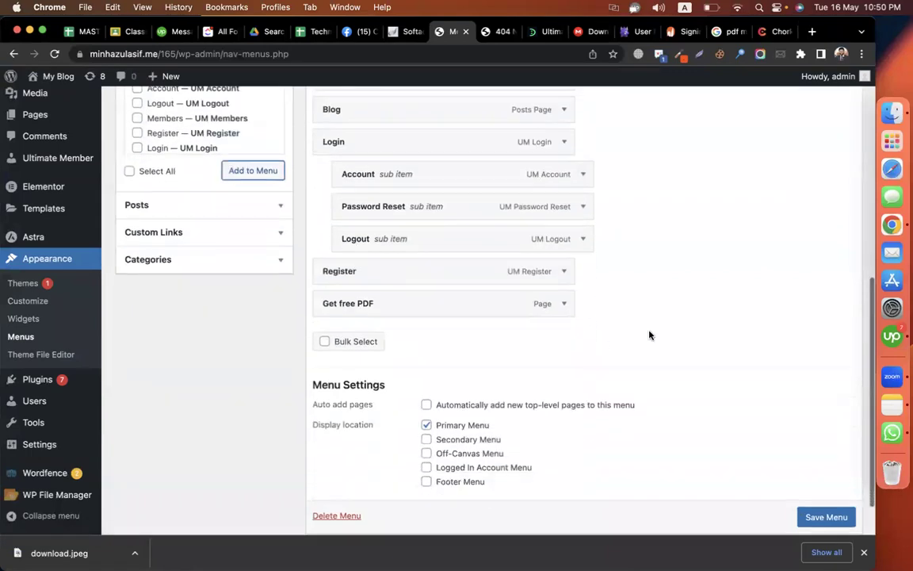
- Set the Get free PDF item's 'Who can see' to Logged In Users and save the menu
click(564, 304)
scroll(516, 309, down, 3)
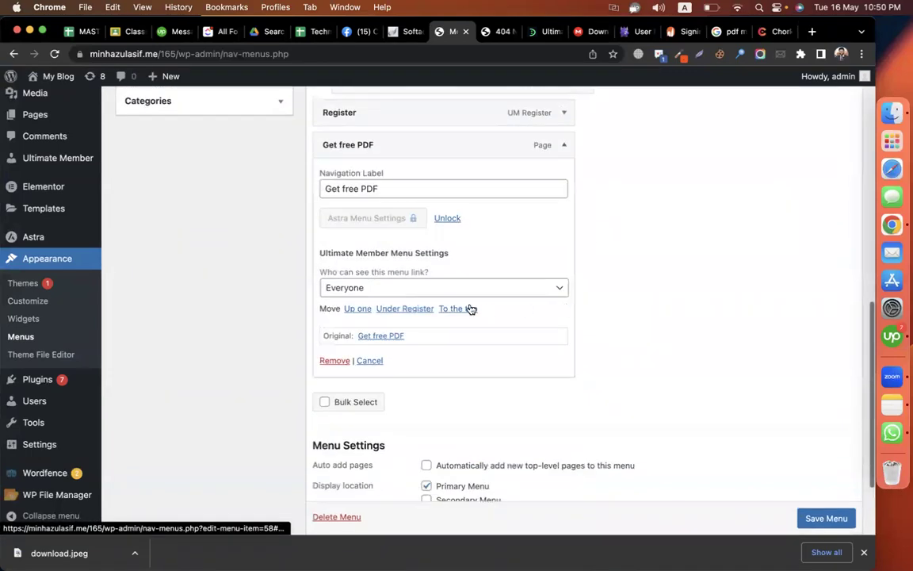
click(458, 288)
click(401, 317)
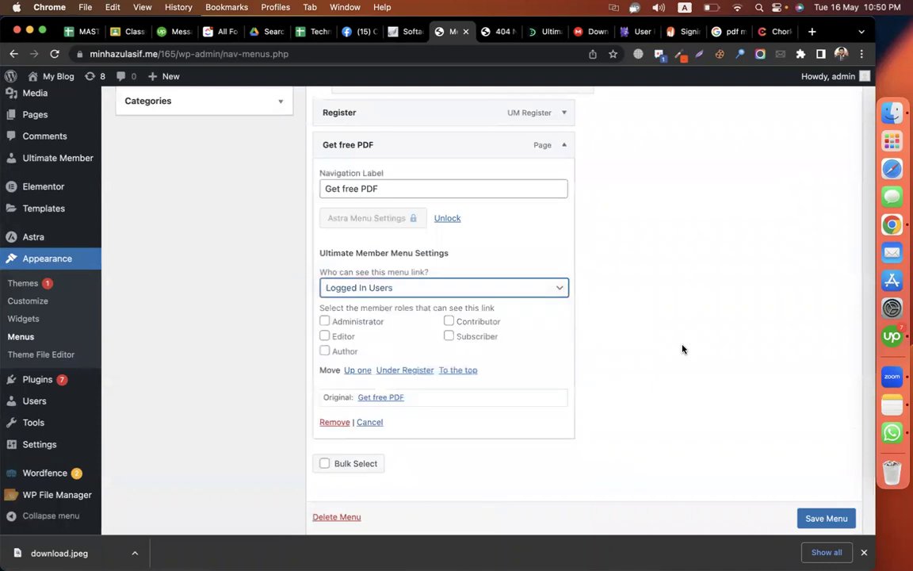
scroll(695, 338, up, 4)
click(563, 336)
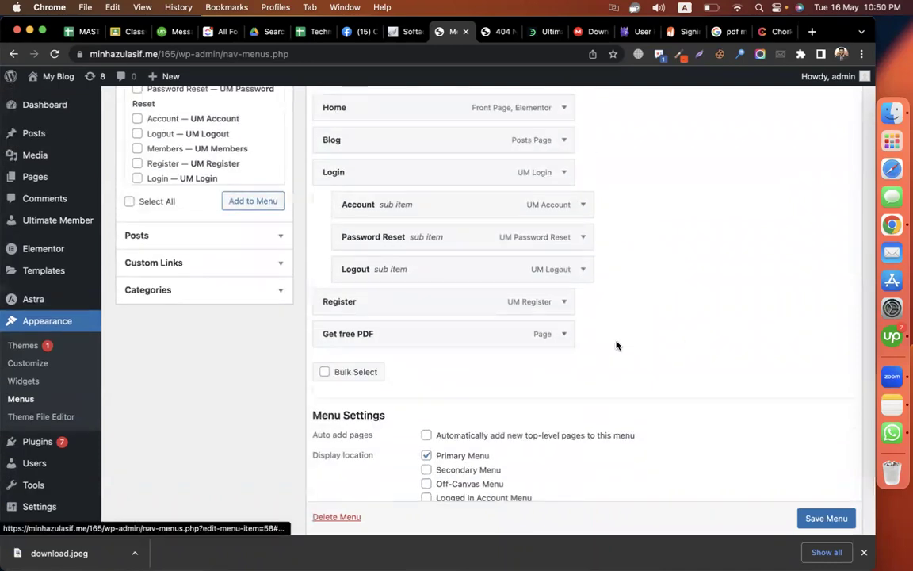
scroll(336, 300, down, 2)
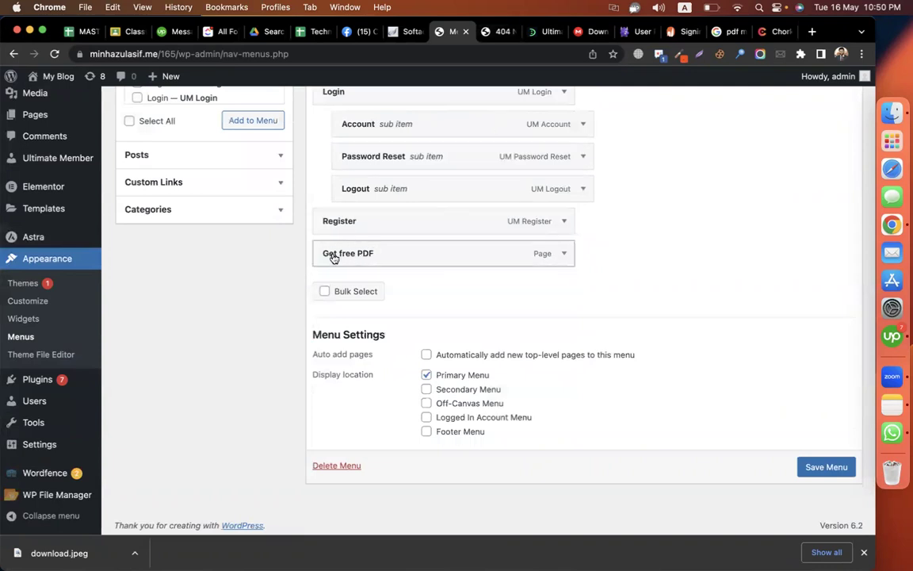
click(562, 254)
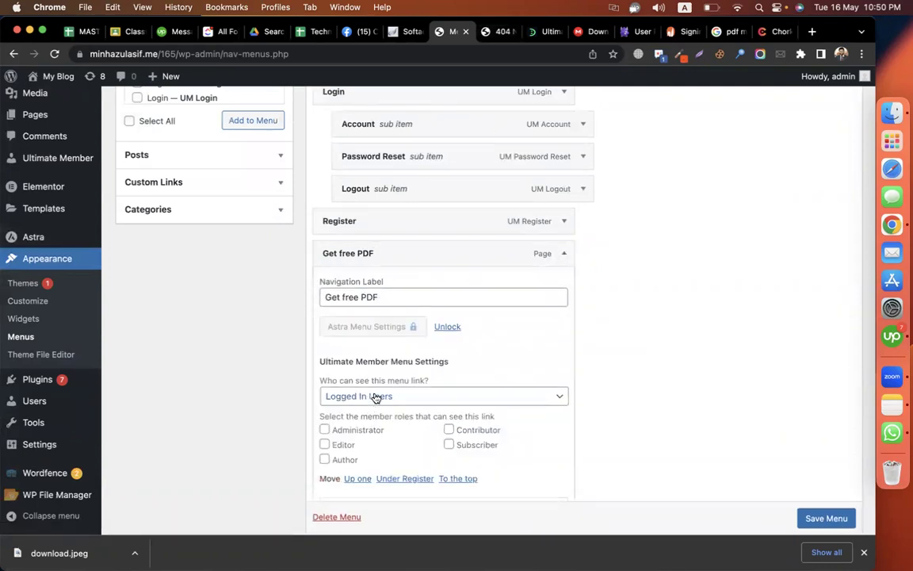
click(564, 253)
click(820, 468)
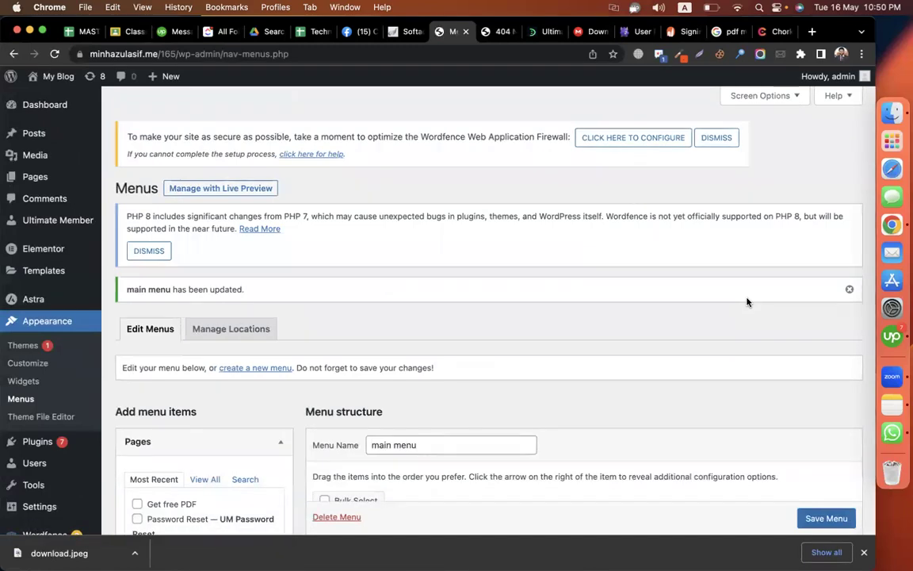
- Close the Not Found, sign-in and pdf medical book search tabs
scroll(670, 279, down, 5)
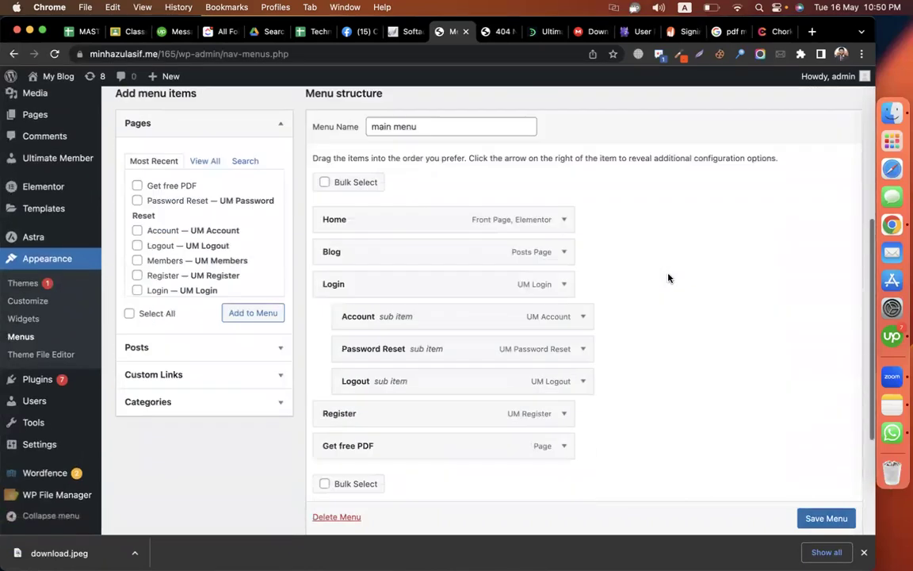
scroll(670, 279, up, 5)
click(494, 31)
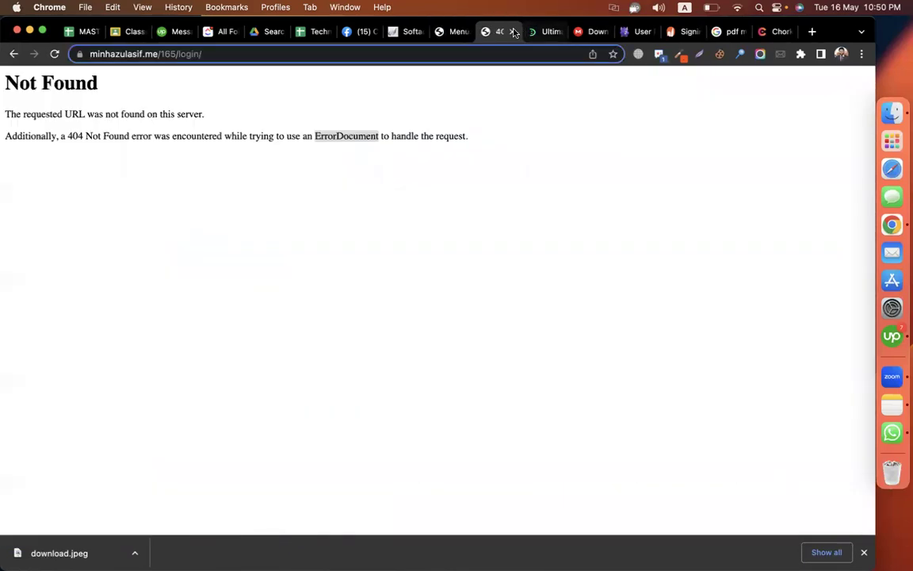
click(512, 31)
click(353, 31)
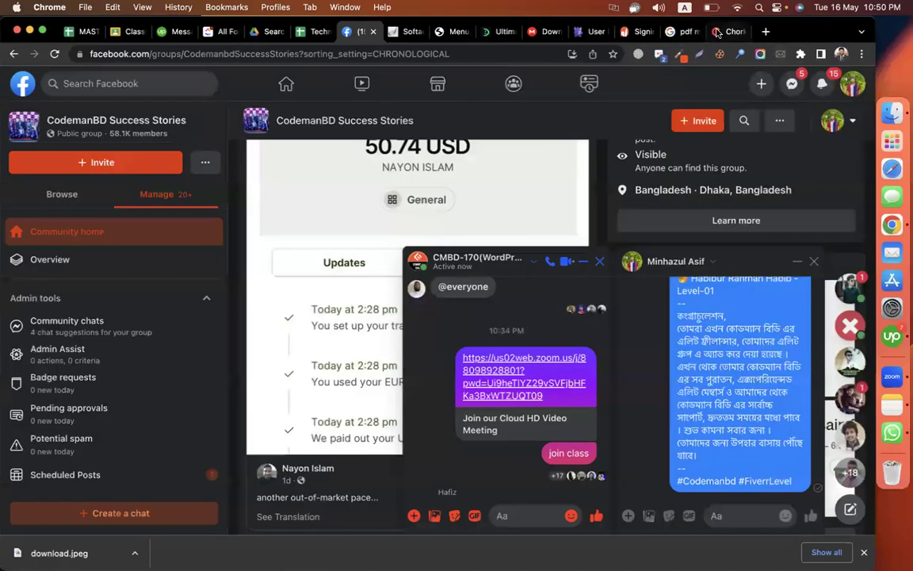
click(641, 30)
click(651, 31)
click(651, 31)
- Close the Chorki tab and the downloads bar, then return to the WordPress Menus tab
click(651, 32)
scroll(306, 407, up, 5)
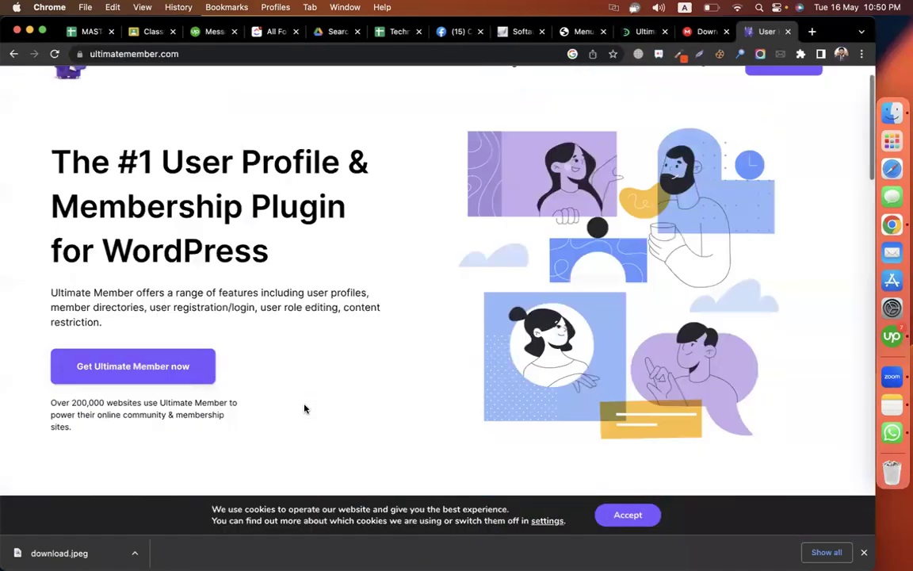
click(863, 554)
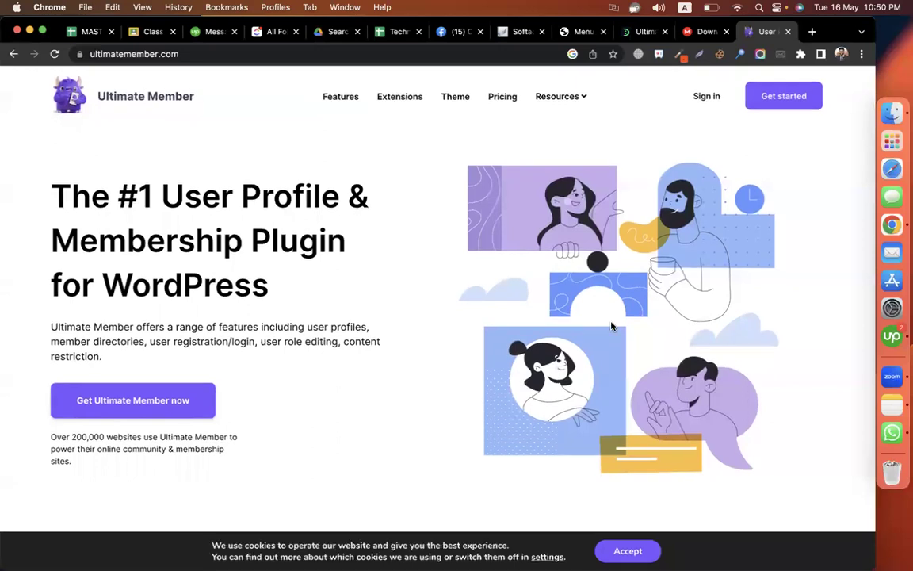
click(460, 32)
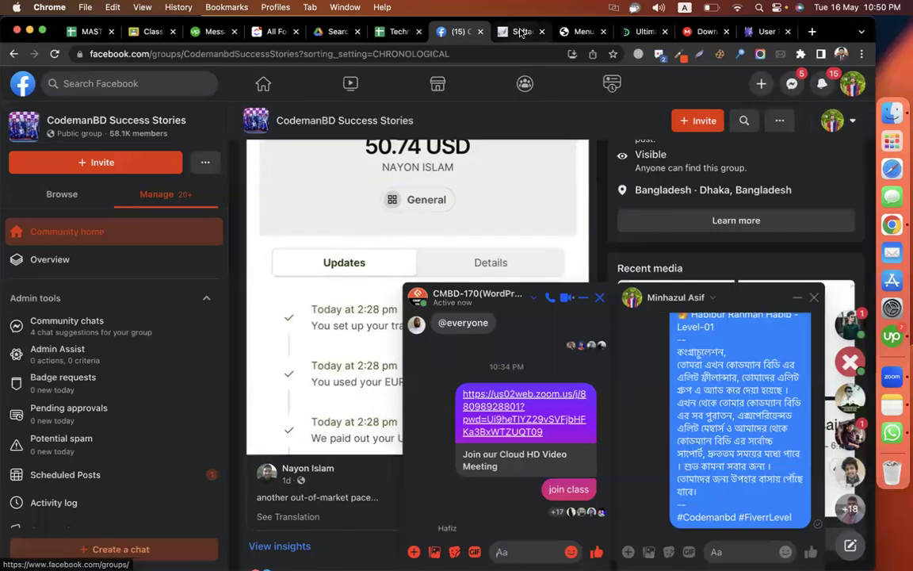
key(ctrl+Tab)
key(ctrl+Tab)
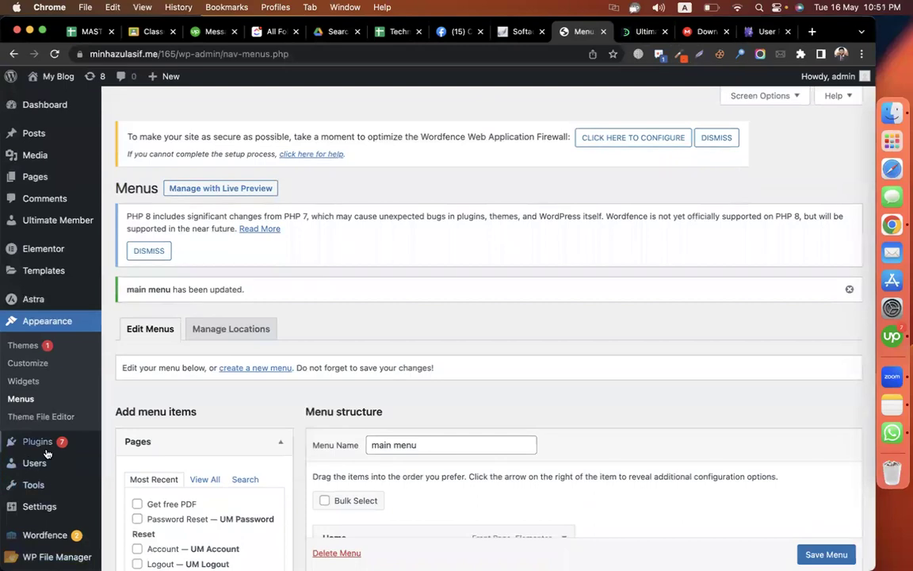
- Open Plugins > Add New, then load drive.google.com in a new tab
mouse_move(40, 442)
click(128, 460)
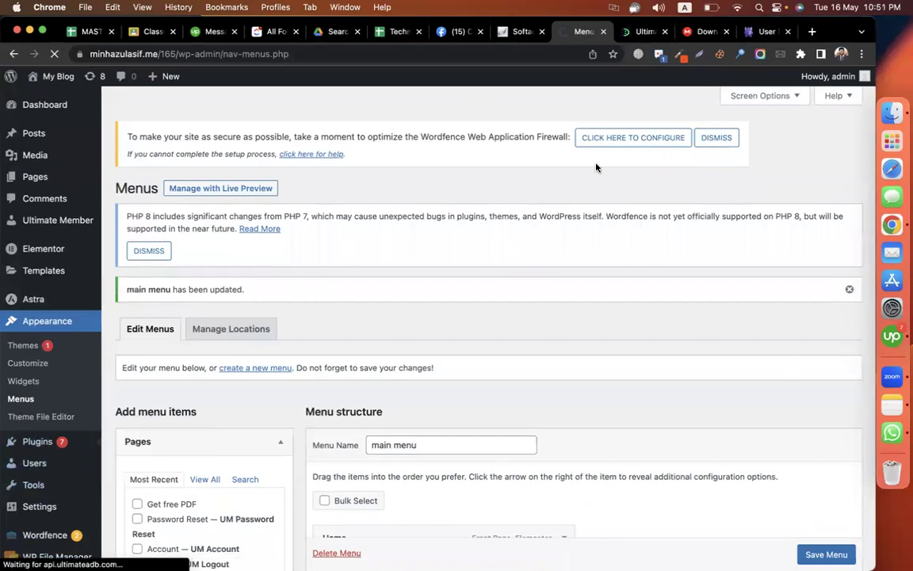
click(812, 32)
text(drive.google.com)
key(Return)
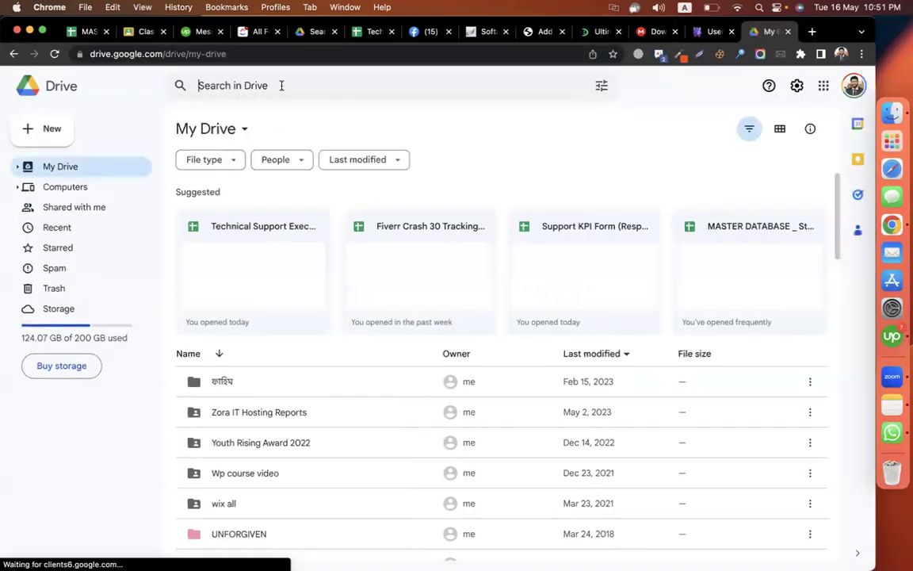
- Search Drive for 'ultimate member' and open the ultimate-member-with all extensions spreadsheet
click(282, 85)
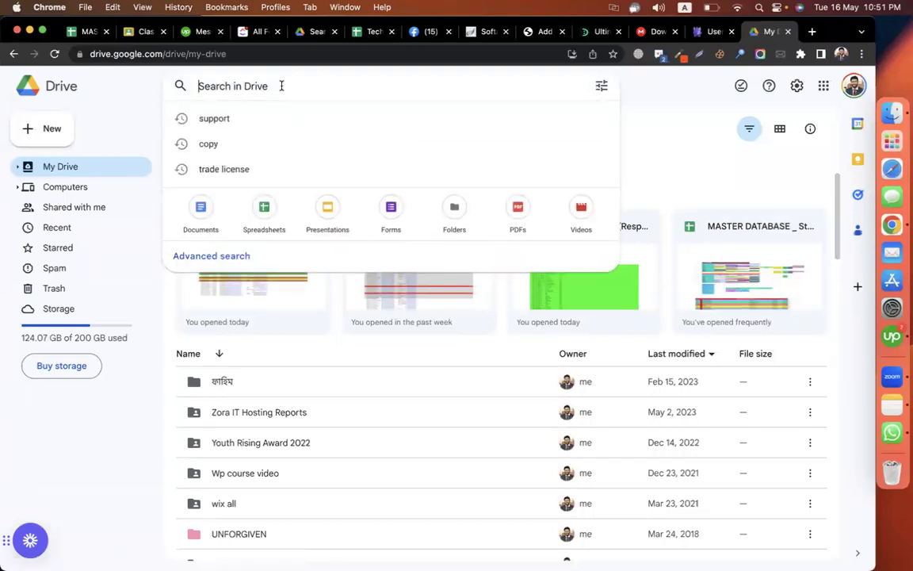
click(704, 91)
click(230, 88)
text(u)
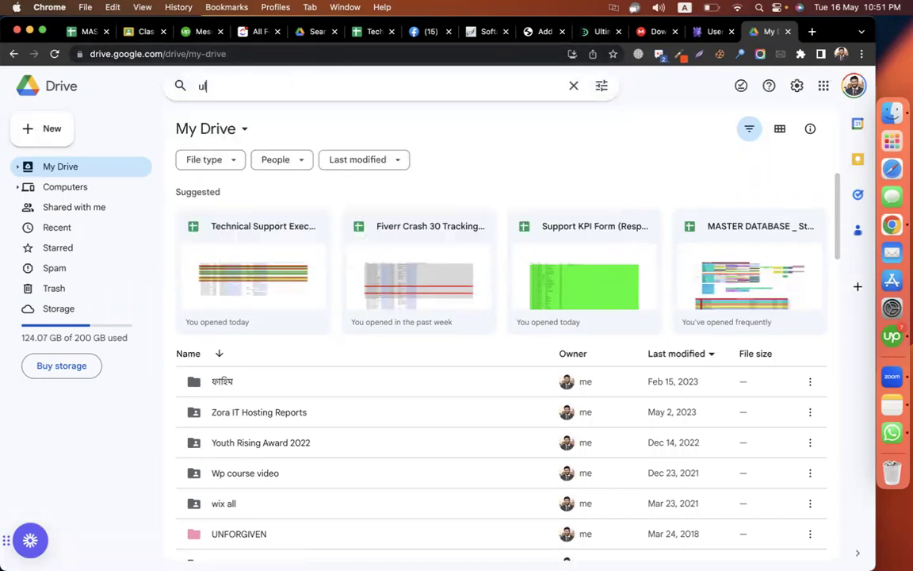
text(ltimat)
key(BackSpace)
key(BackSpace)
key(BackSpace)
key(BackSpace)
key(BackSpace)
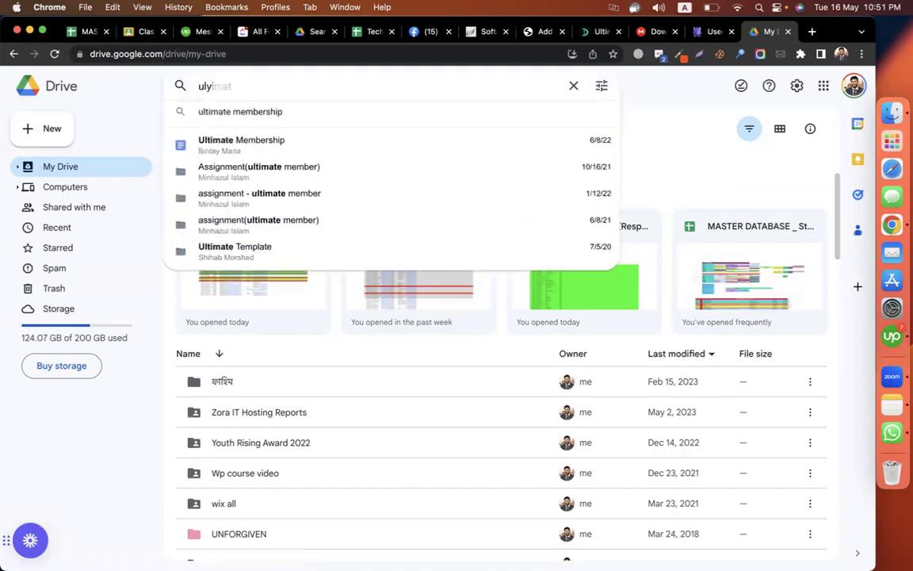
text(ti)
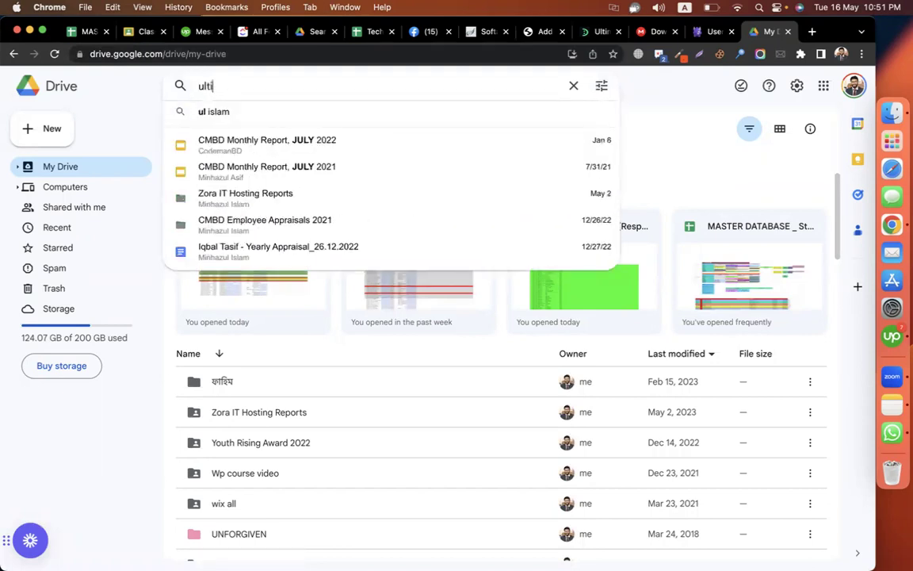
text(mat)
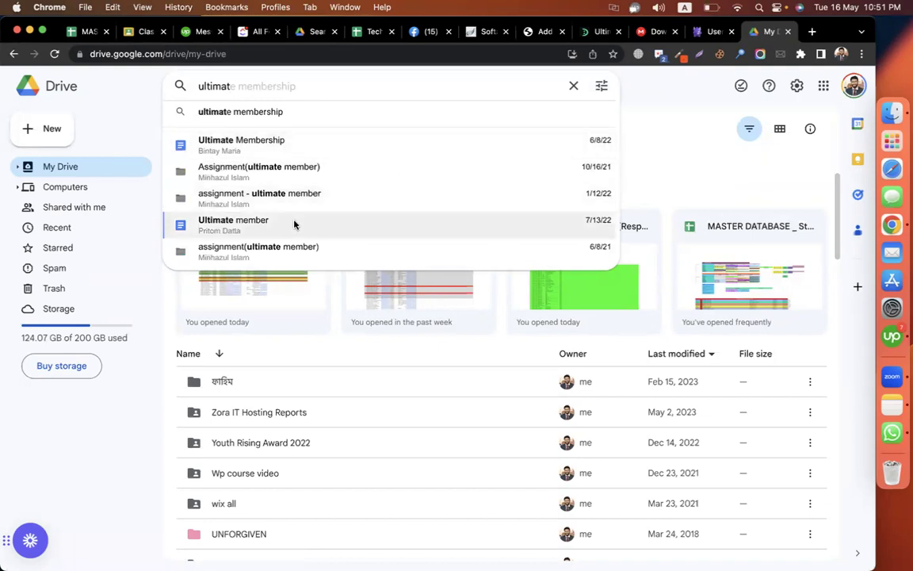
text(e member)
key(Return)
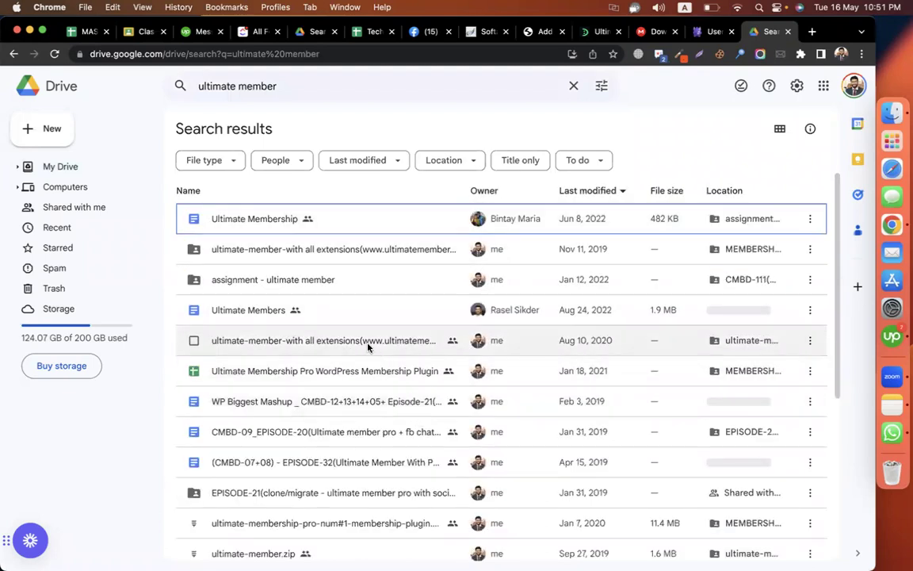
double_click(368, 346)
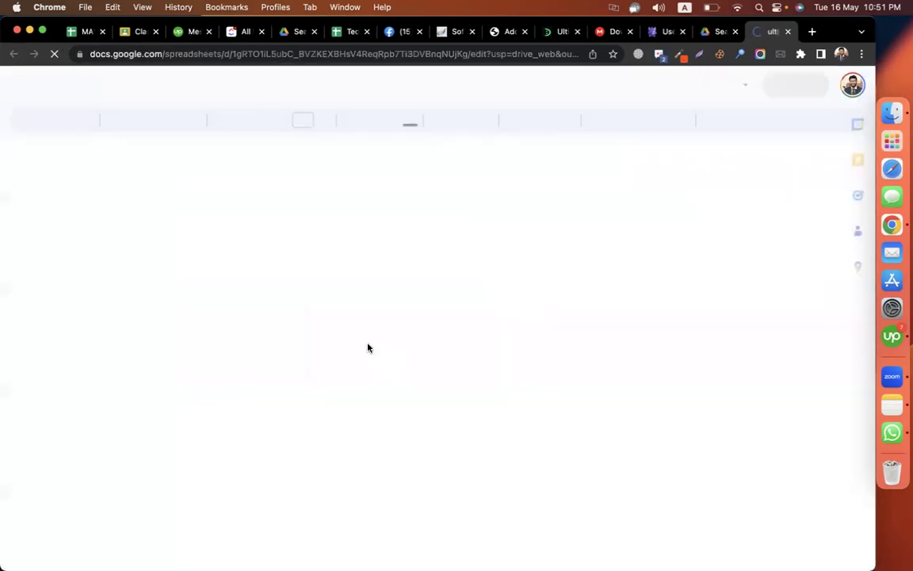
- Review Sheet1's screenshots and notes, then go back to Drive's ultimate member results
scroll(582, 319, down, 5)
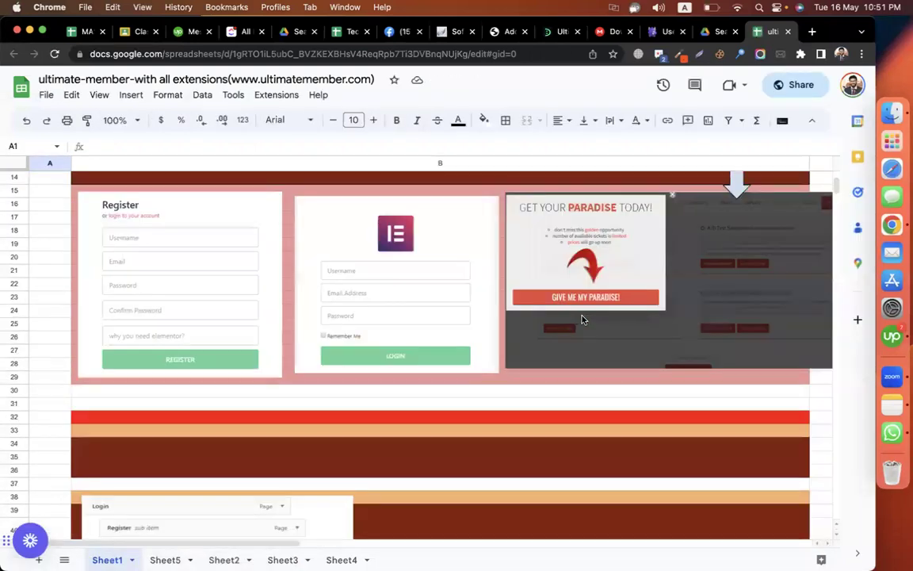
scroll(582, 319, down, 10)
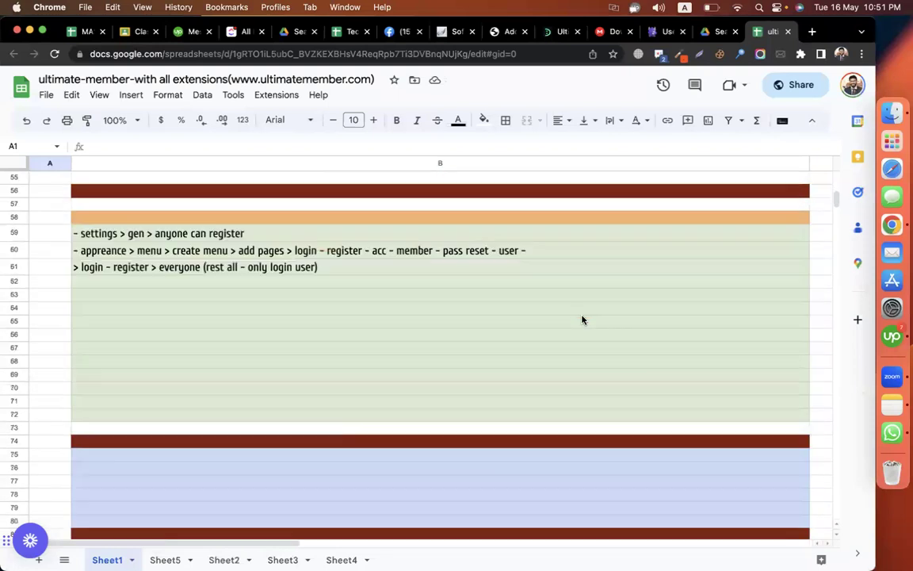
scroll(582, 319, down, 10)
scroll(582, 319, up, 5)
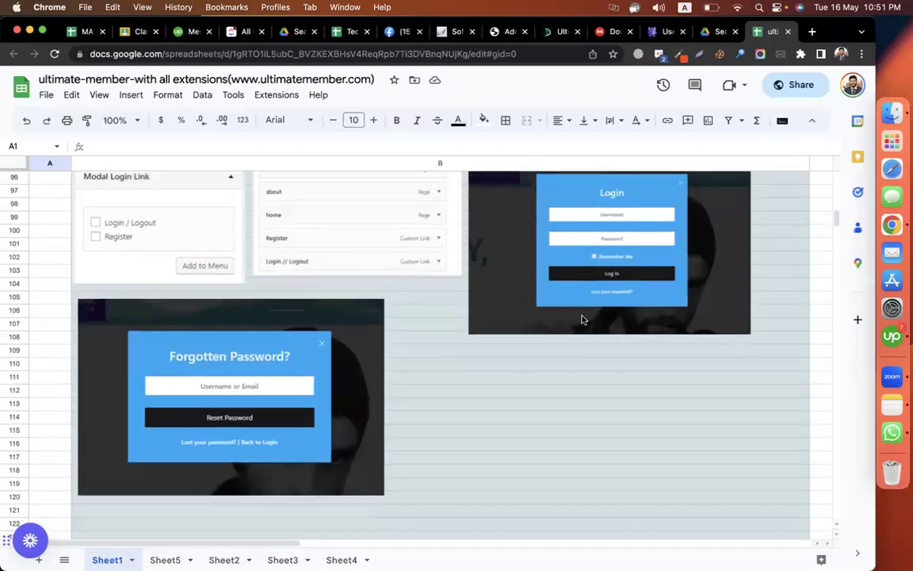
scroll(582, 319, down, 3)
scroll(582, 320, up, 1)
scroll(582, 319, up, 10)
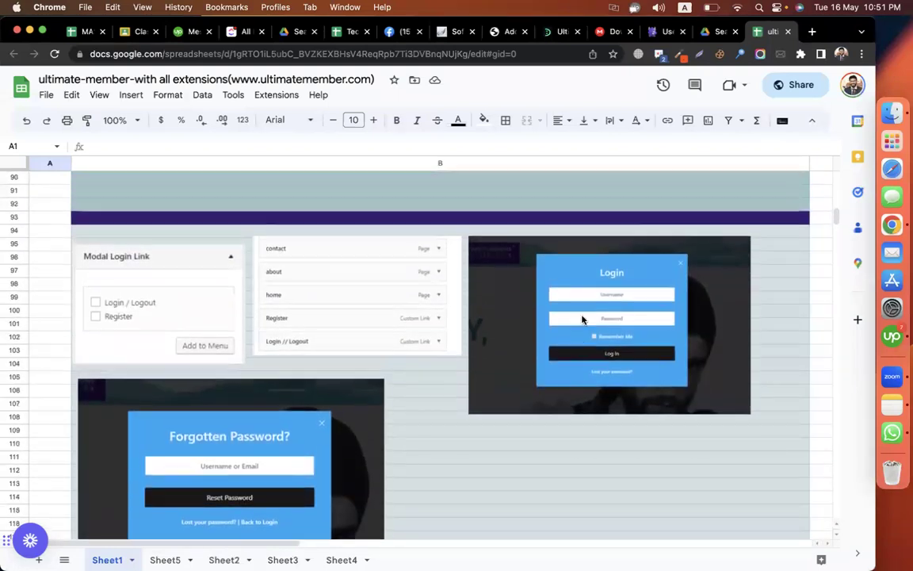
scroll(582, 319, up, 10)
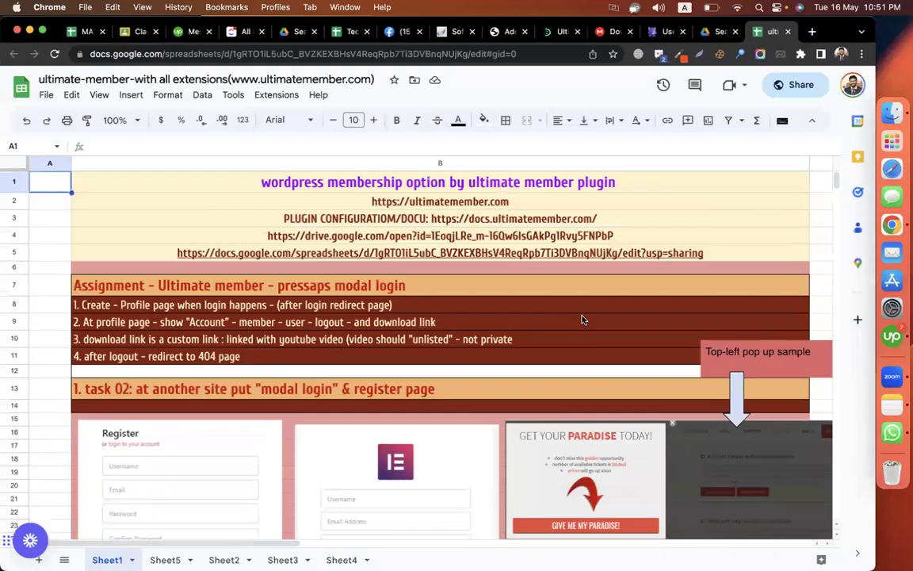
click(150, 255)
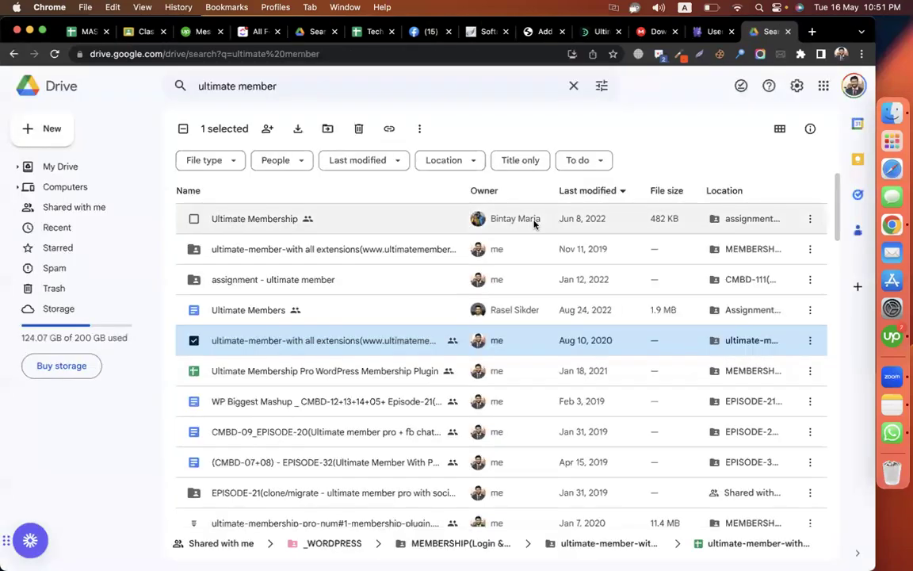
- Search Drive for 'facebook pixel', open the integration sheet, then return to Drive
click(317, 92)
key(super+a)
text(cha)
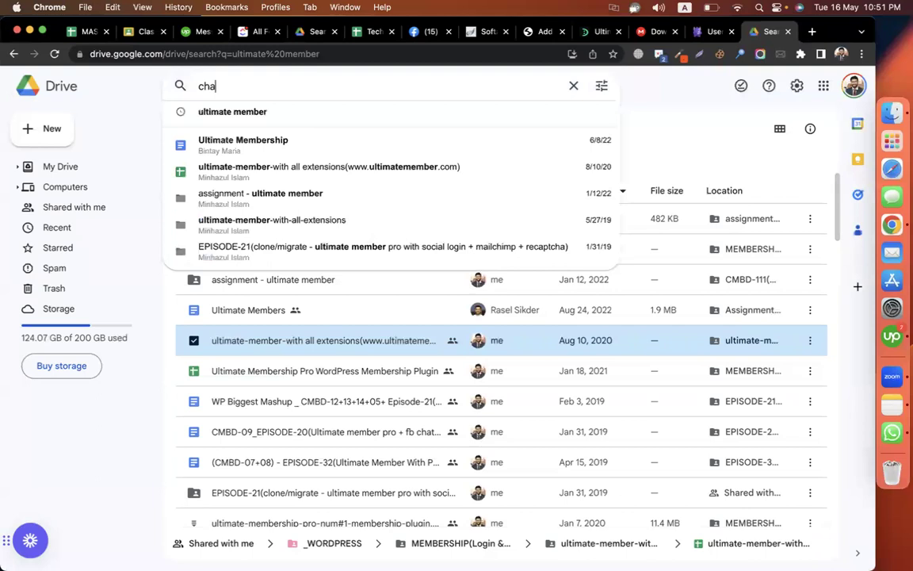
key(BackSpace)
key(BackSpace)
key(BackSpace)
text(face)
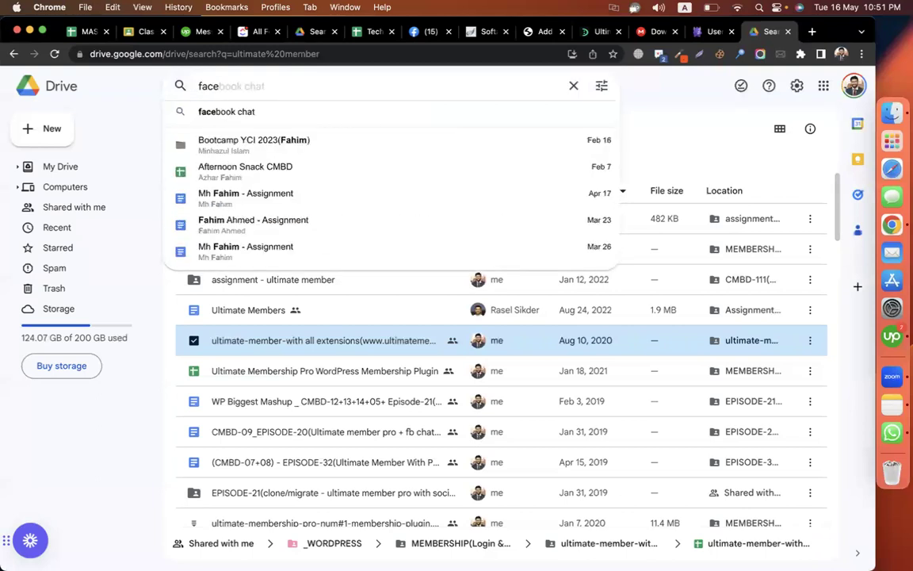
text(book pixel)
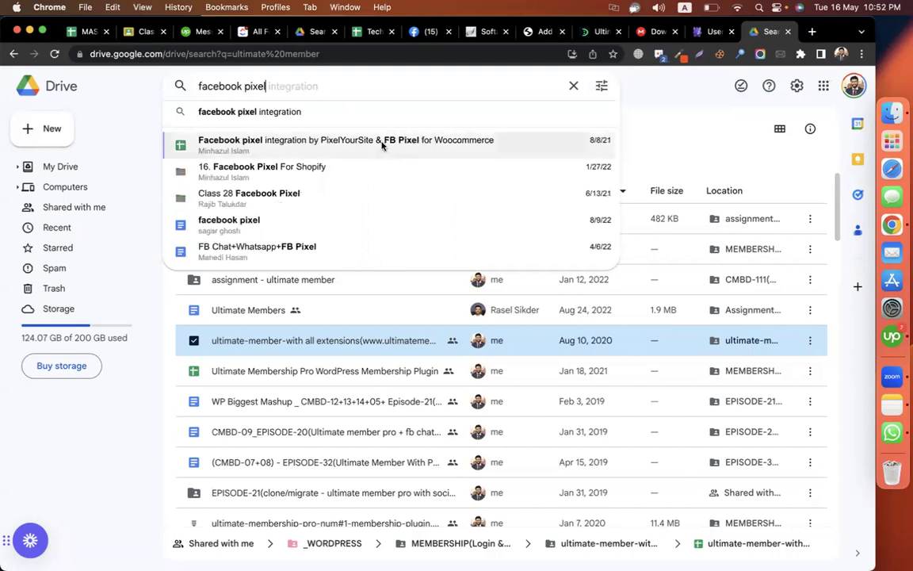
click(381, 142)
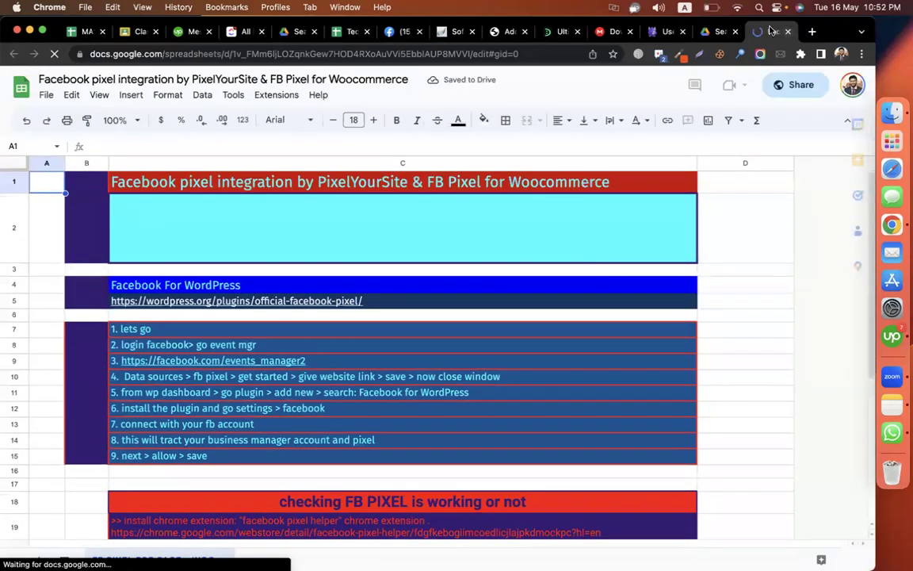
click(718, 31)
- Start another Drive search, typing 'chatbot' and then editing the query
click(248, 89)
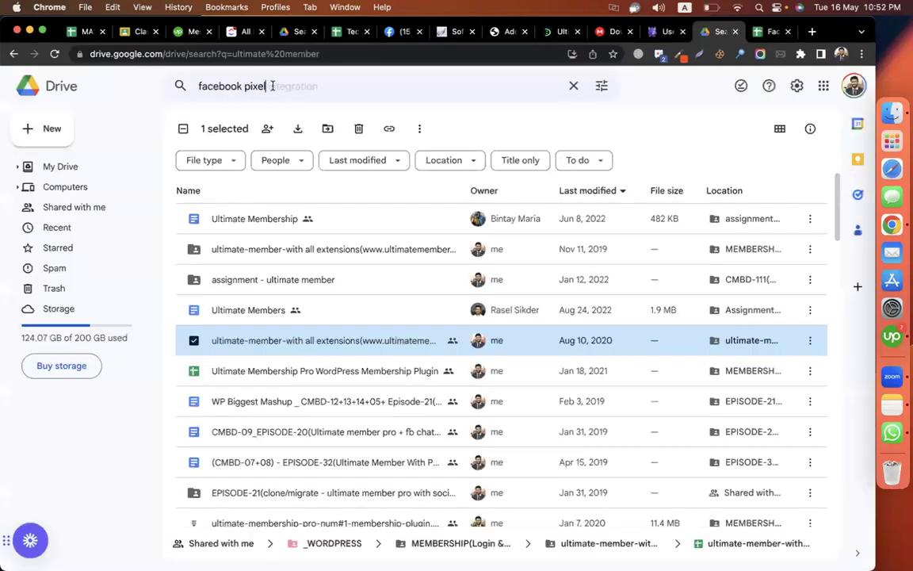
key(super+a)
text(chatbot)
key(BackSpace)
key(BackSpace)
key(BackSpace)
key(BackSpace)
key(BackSpace)
key(BackSpace)
key(BackSpace)
text(me)
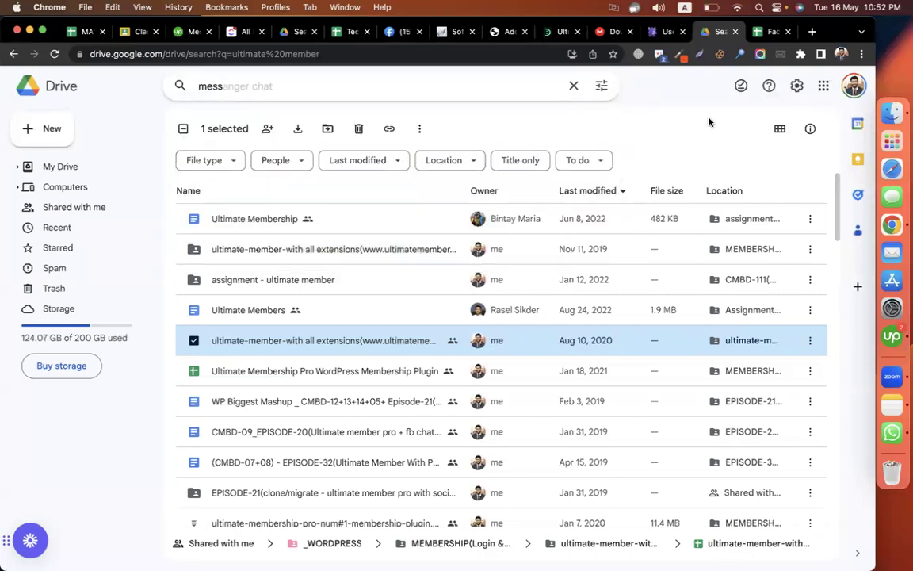
- Switch to the WordPress admin tab and open the Users > Add New form
click(553, 31)
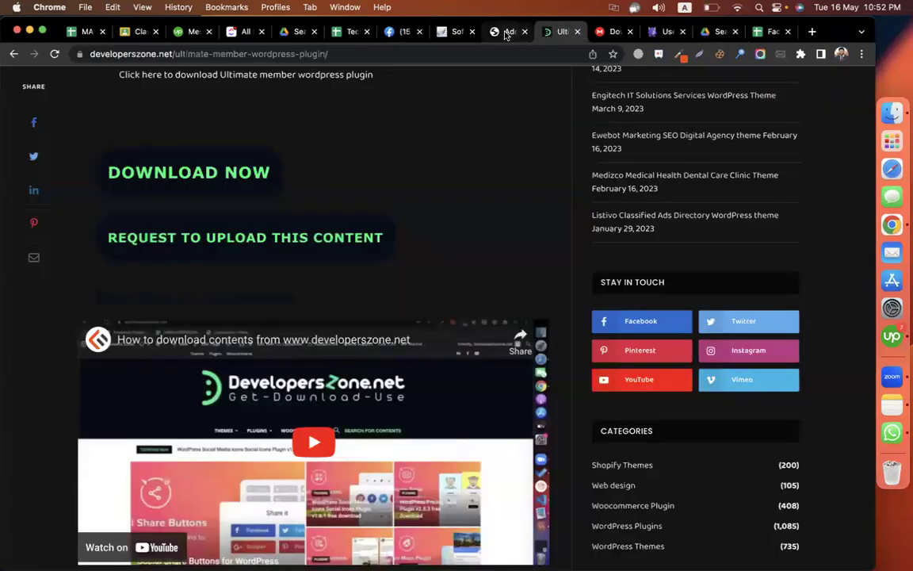
click(505, 32)
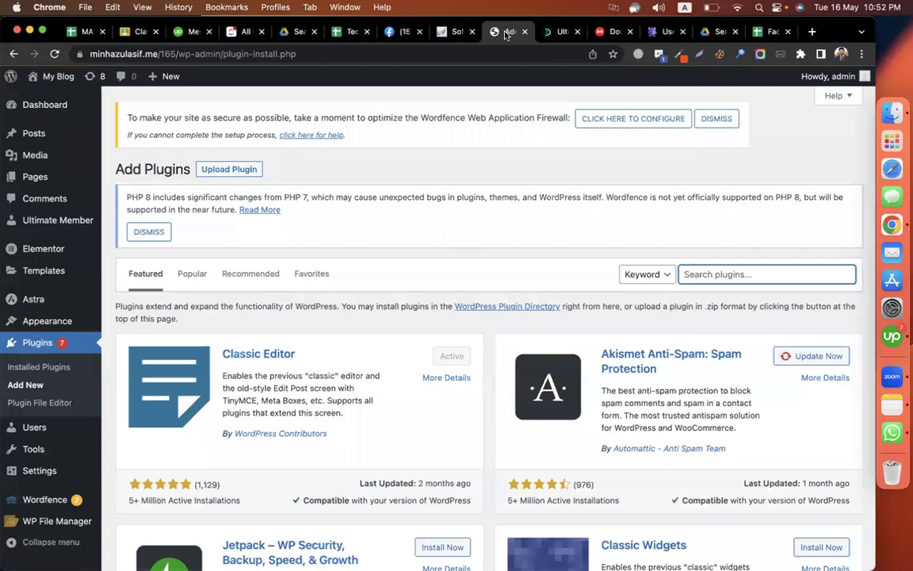
scroll(116, 338, down, 5)
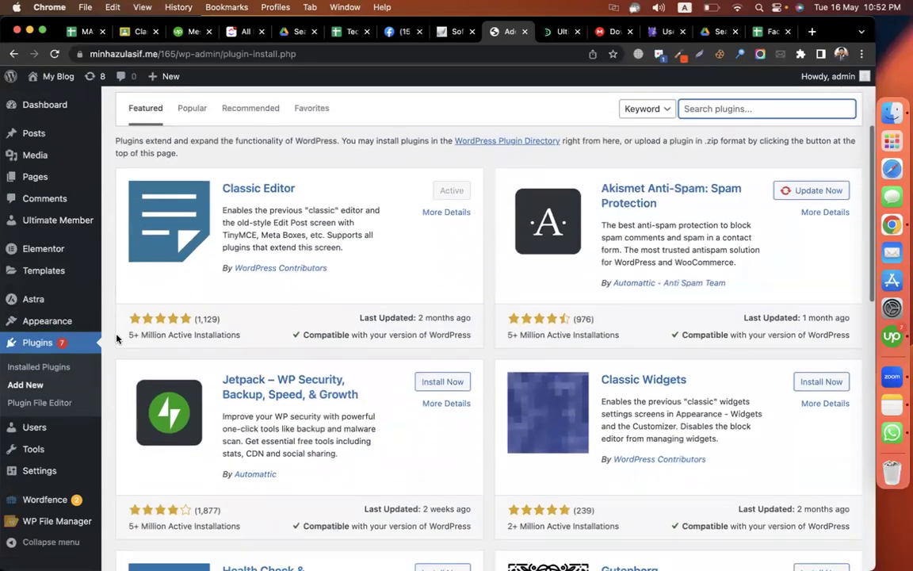
mouse_move(55, 428)
click(123, 449)
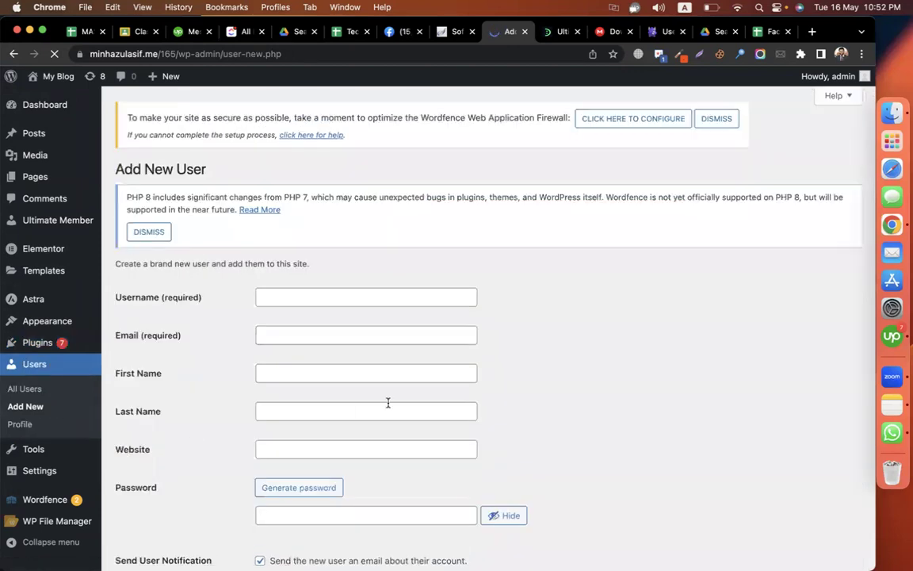
- Open the Add New User form from the Users menu and scroll to its bottom
scroll(569, 339, down, 3)
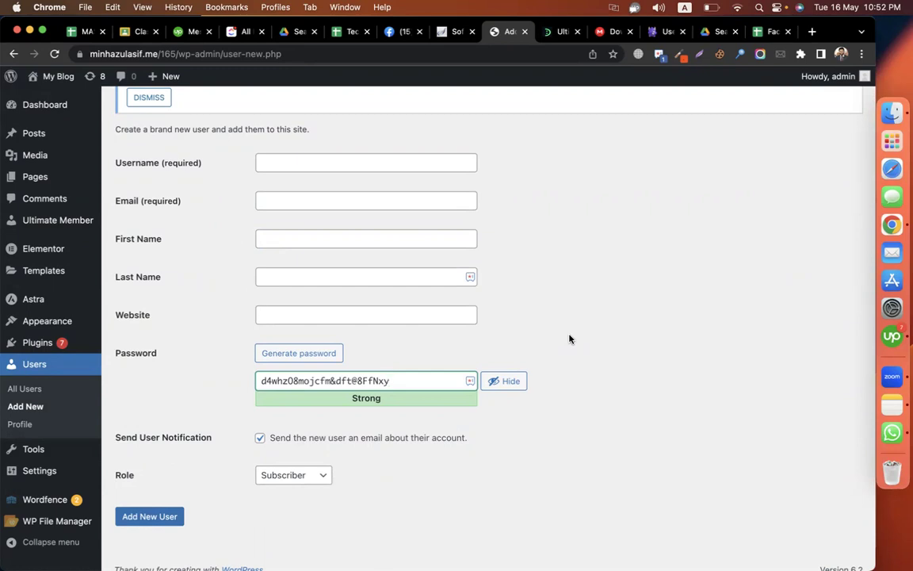
scroll(569, 340, up, 5)
scroll(608, 214, down, 1)
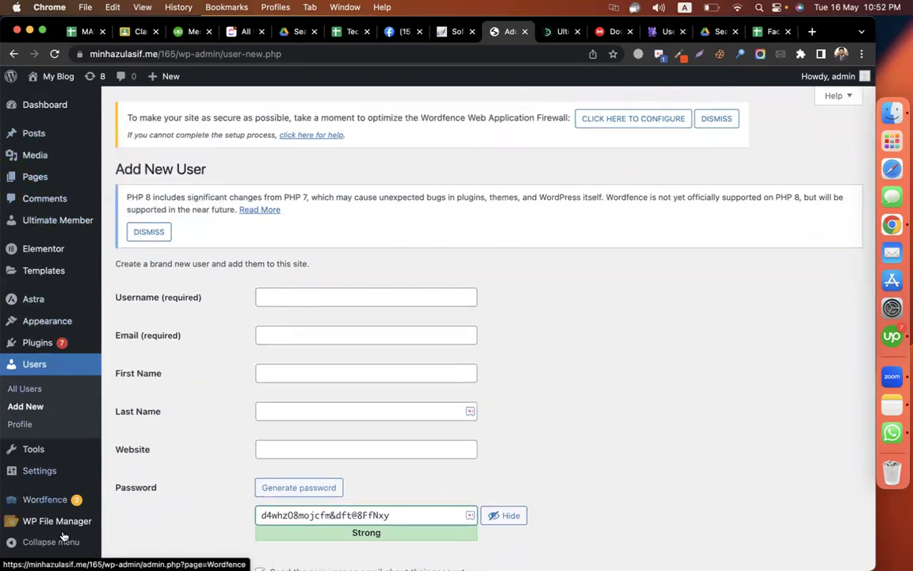
click(60, 409)
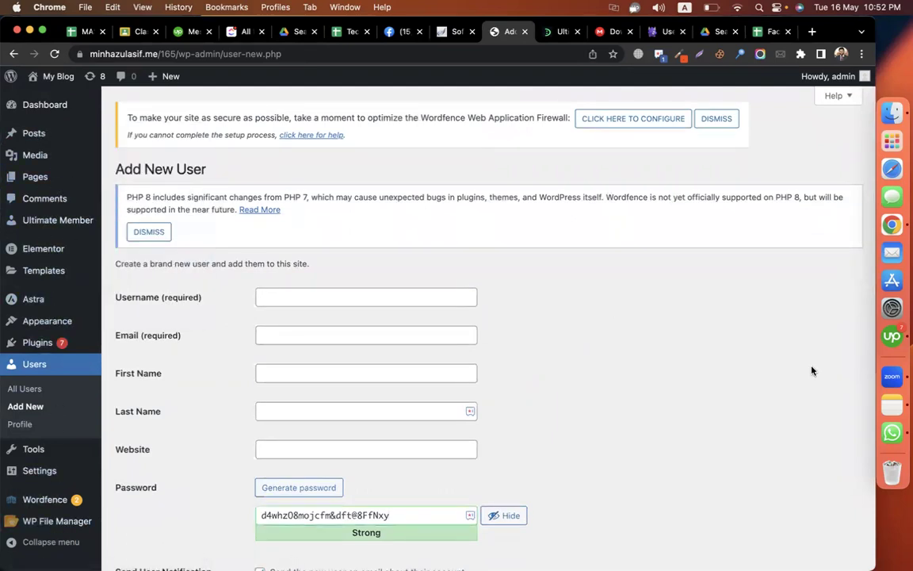
scroll(638, 412, down, 4)
- Set the new user's Role to Editor
click(291, 464)
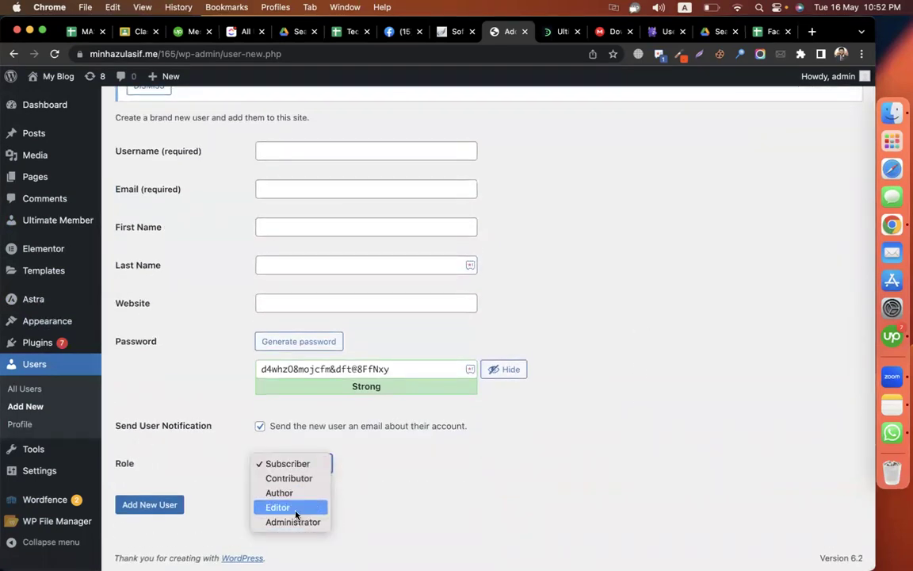
click(295, 515)
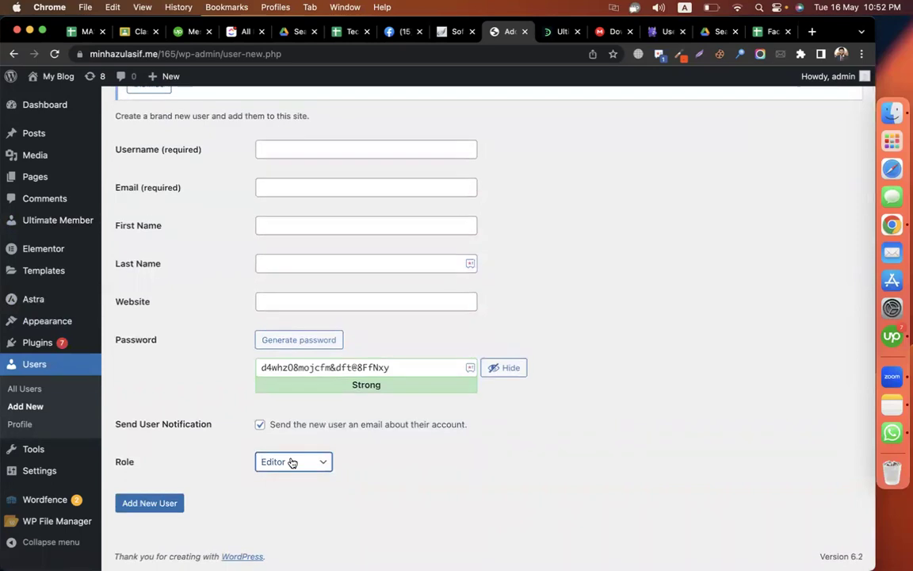
click(292, 463)
click(313, 465)
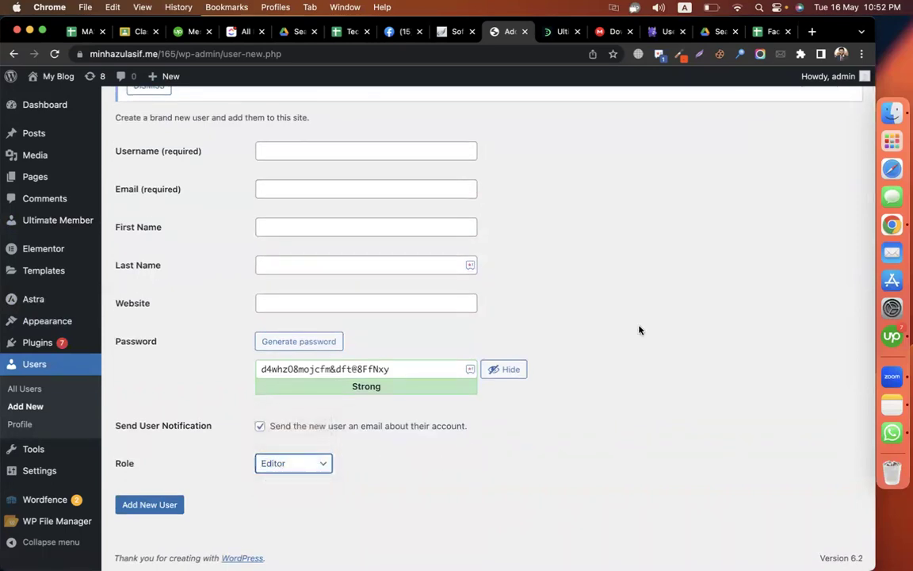
scroll(653, 317, up, 2)
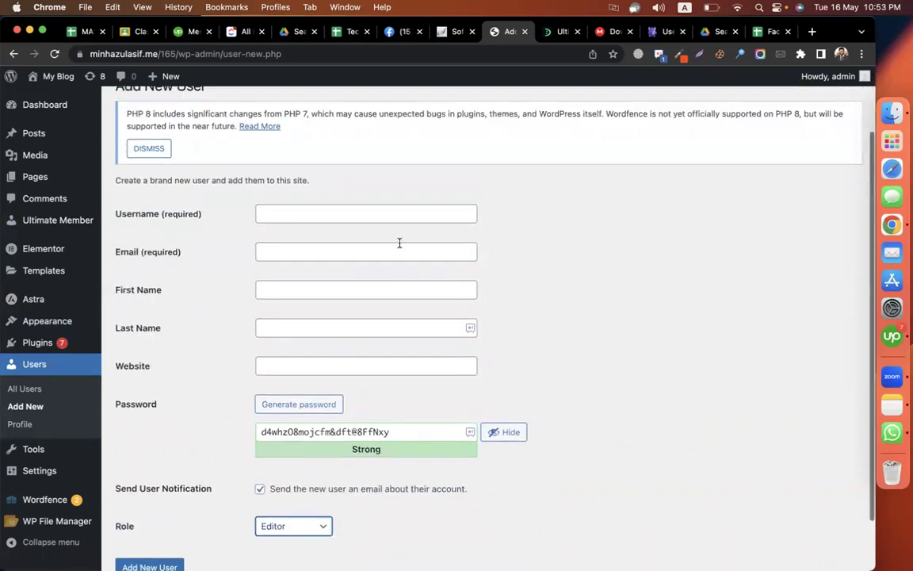
- Fill in the new user's username, e-mail address, first name and last name
click(339, 222)
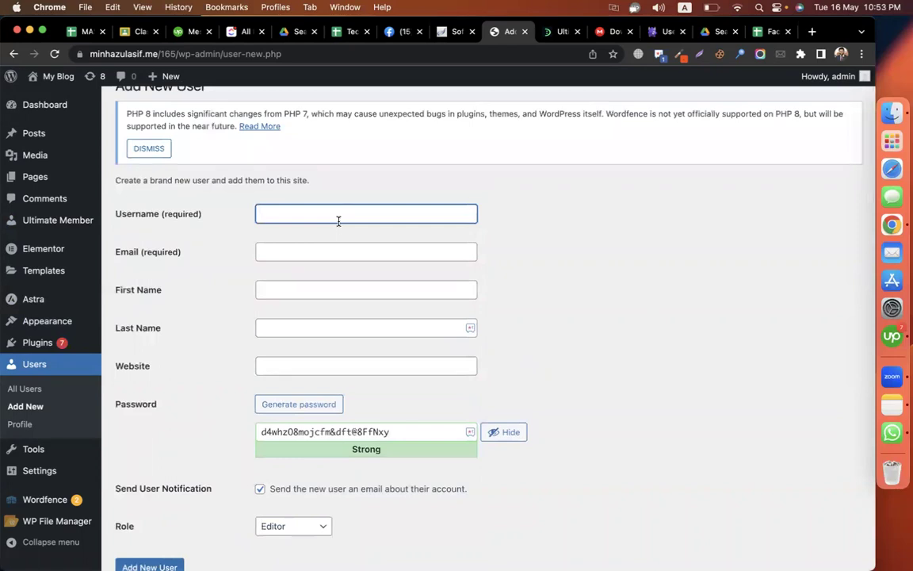
click(336, 251)
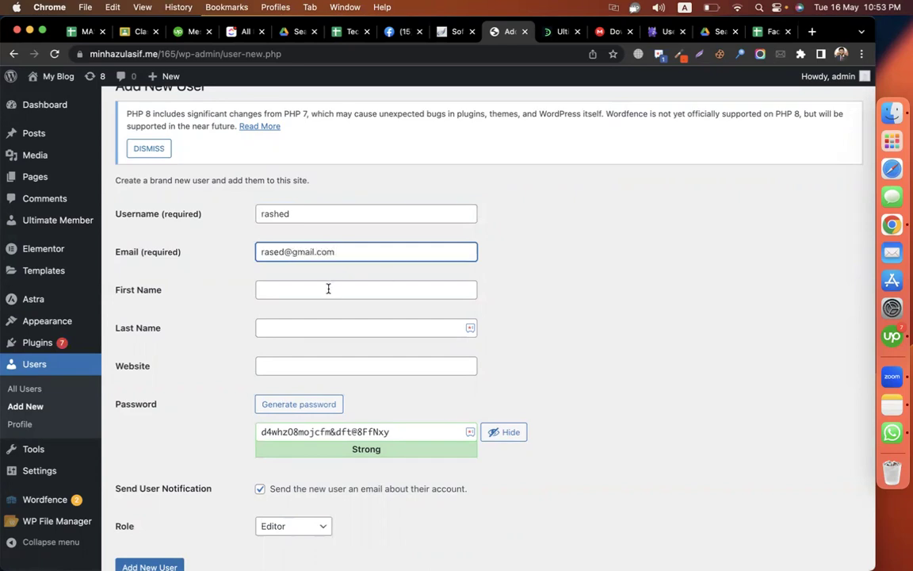
click(329, 289)
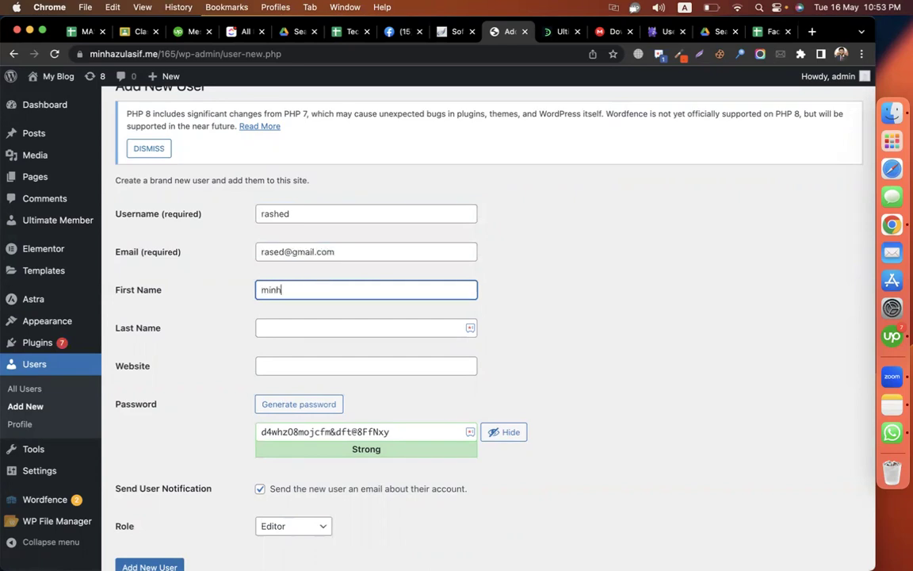
click(295, 323)
click(313, 359)
scroll(465, 385, down, 2)
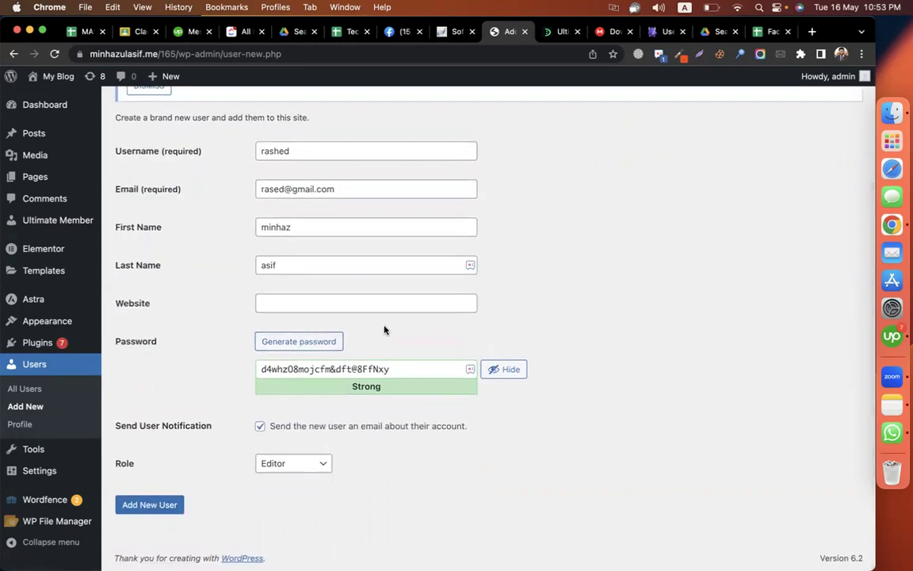
- Select the username and the Strong generated password to review them
double_click(320, 151)
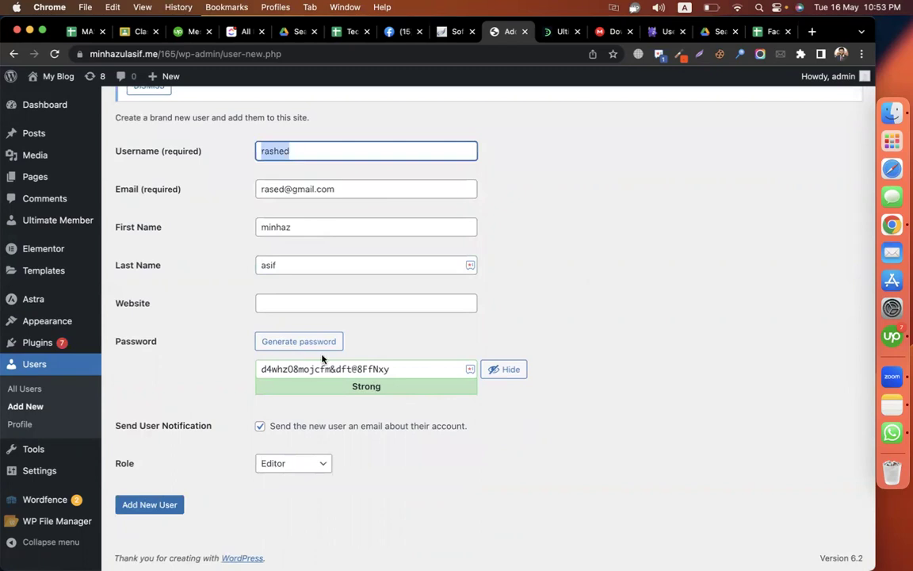
click(357, 368)
click(571, 322)
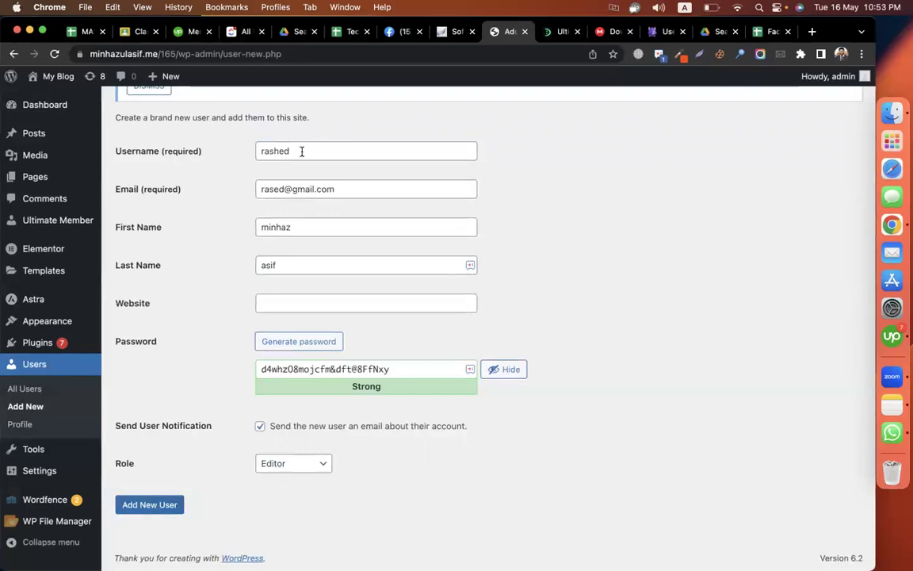
drag(301, 152, 217, 170)
drag(406, 365, 238, 371)
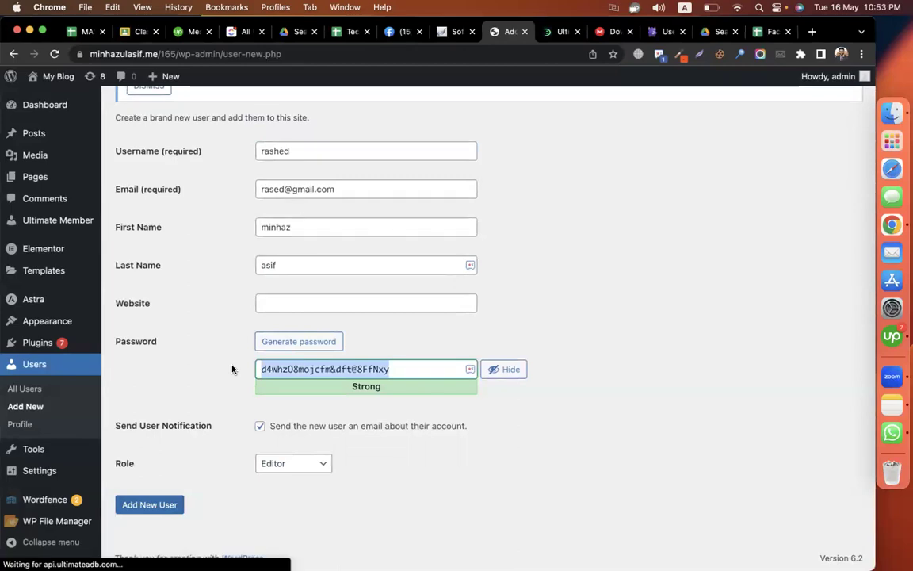
click(669, 259)
scroll(670, 260, up, 4)
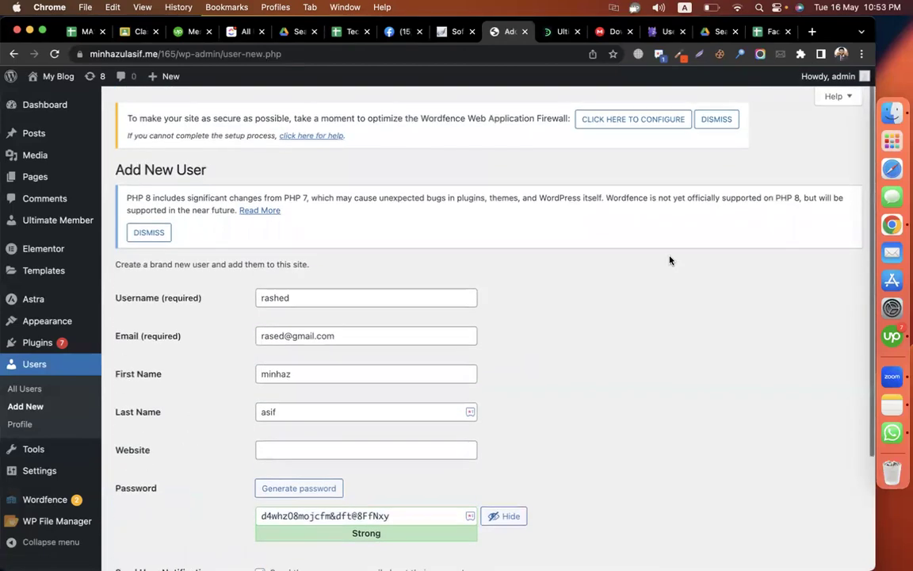
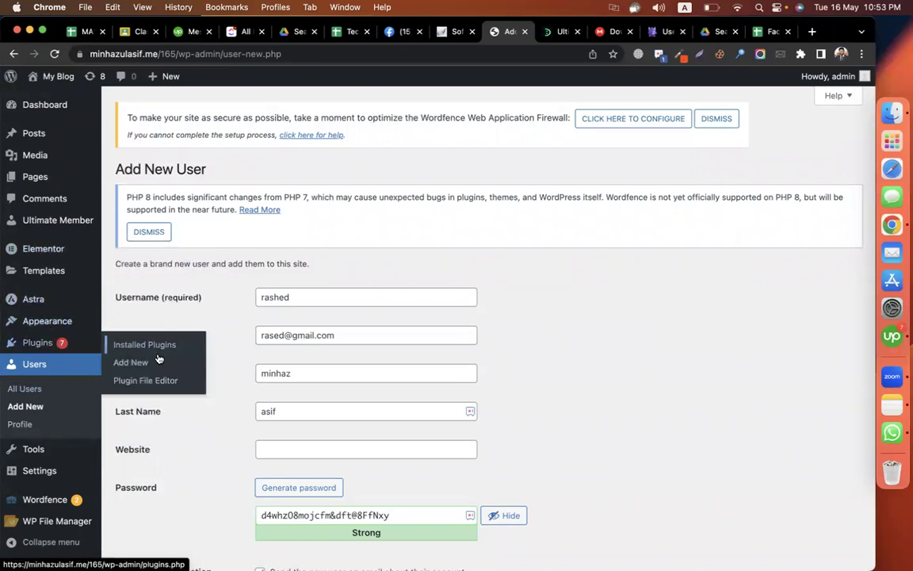
- Search the Add Plugins directory for 'facebook messanger'
click(187, 359)
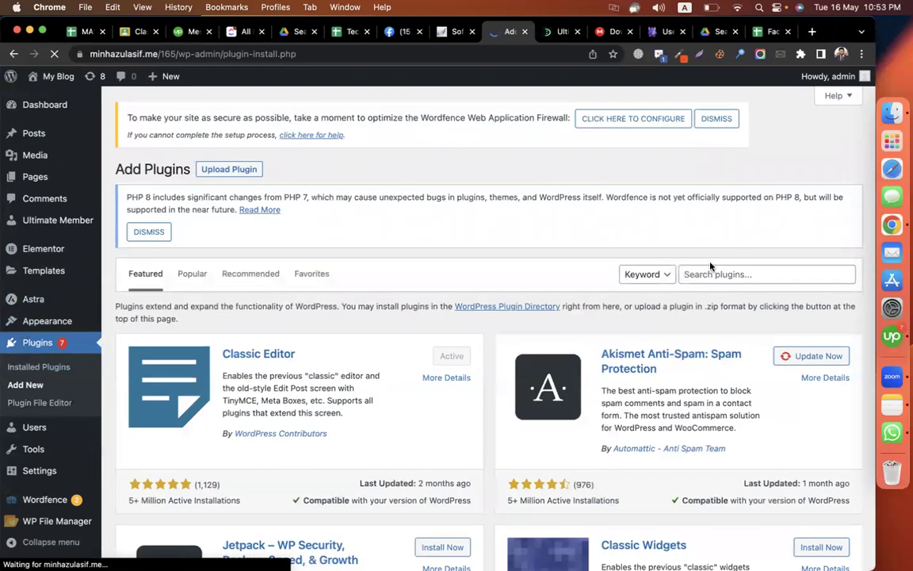
click(688, 274)
text(facebook m)
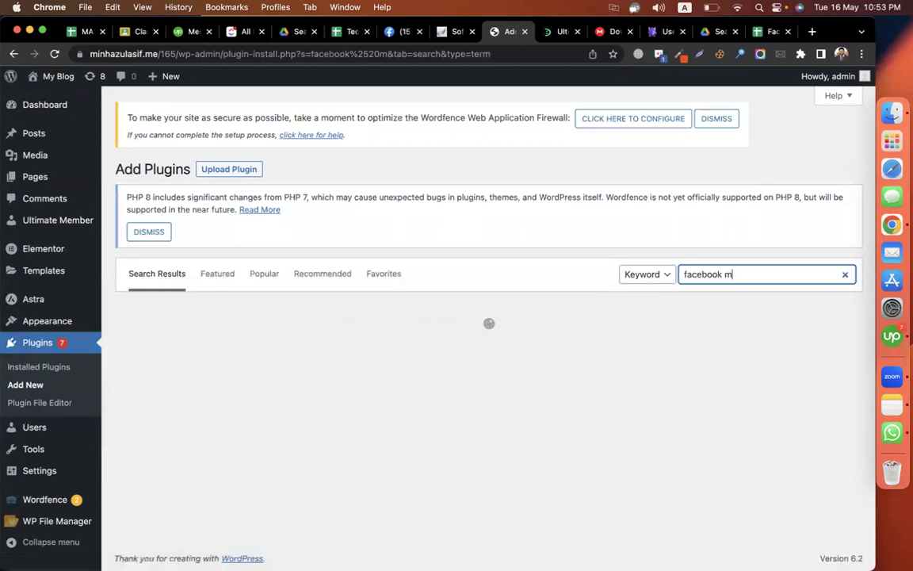
text(ess)
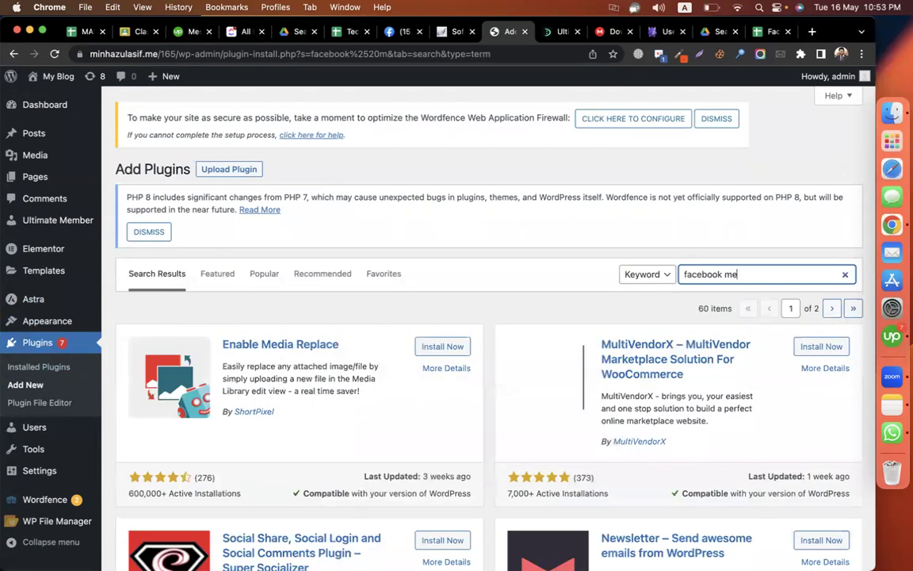
text(anger)
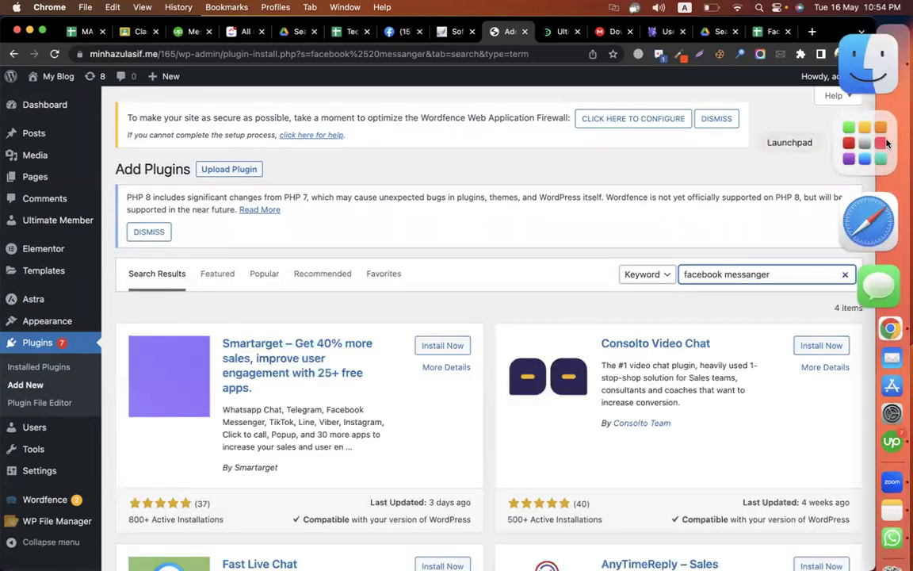
scroll(559, 232, down, 5)
scroll(575, 222, up, 5)
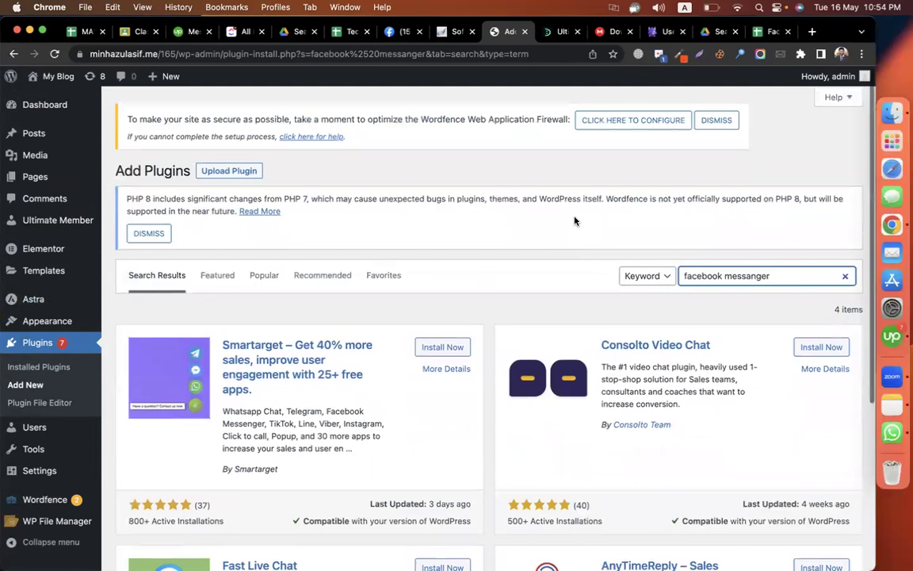
- Check the spelling on Google, copy the corrected 'facebook messenger' phrase, and return to WordPress
click(735, 275)
key(super+a)
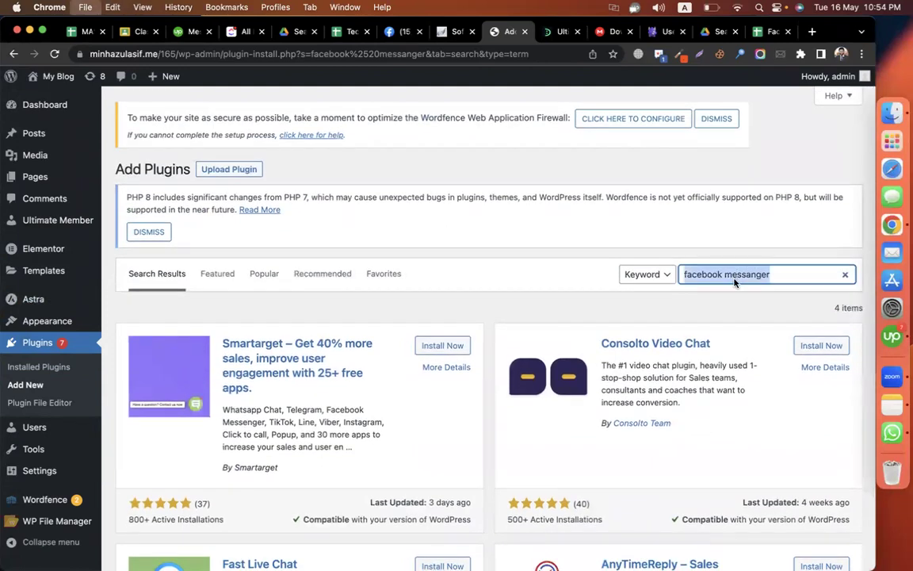
key(super+t)
text(facebook messanger)
key(Return)
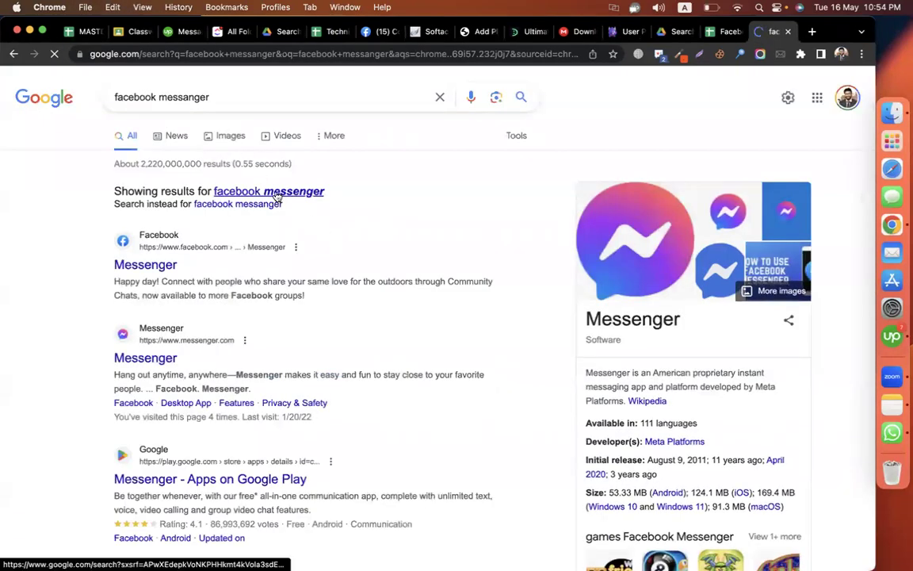
click(278, 192)
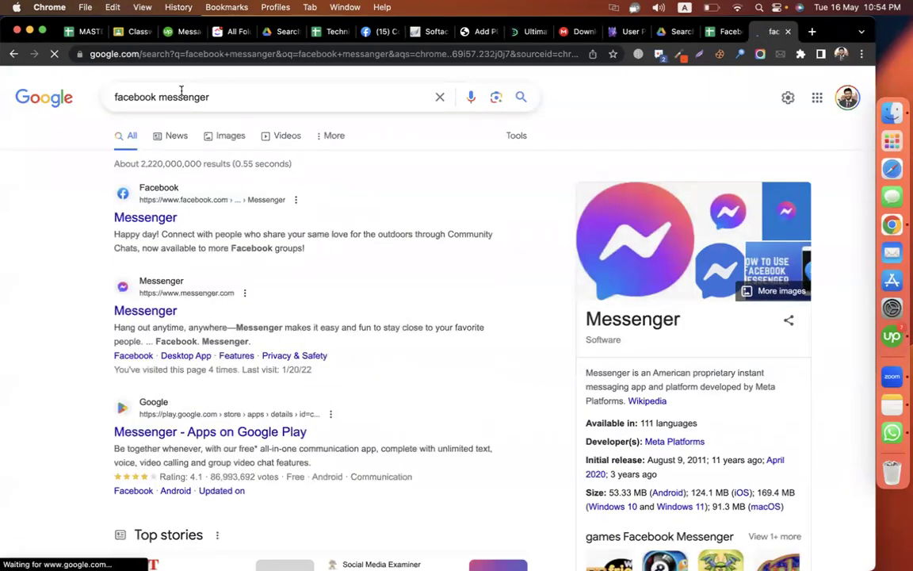
click(245, 102)
key(super+a)
key(super+c)
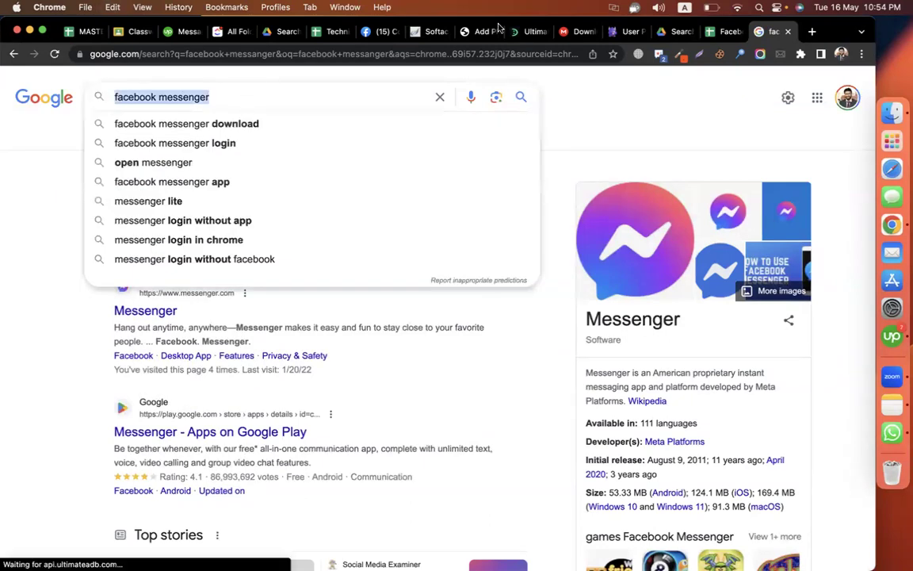
click(480, 32)
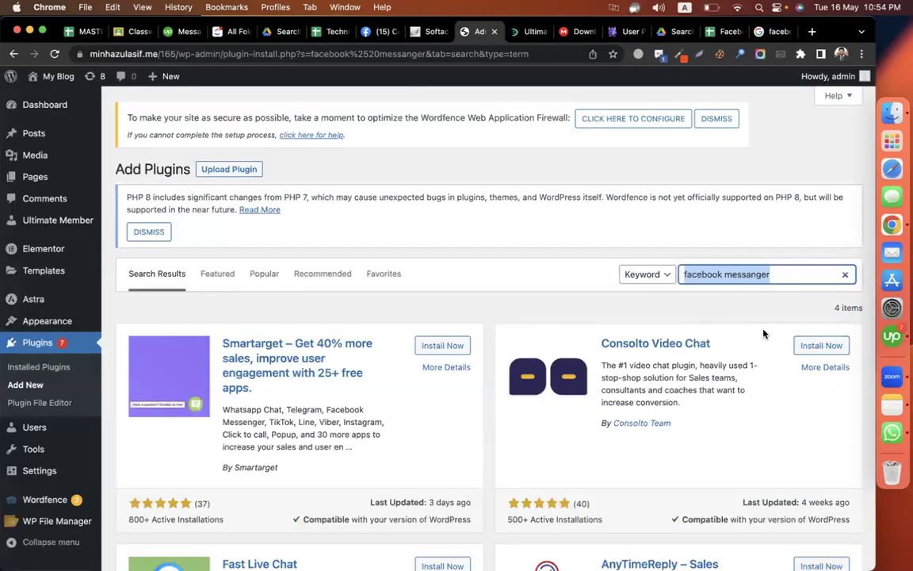
- Search 'facebook messenger', then install and activate the Facebook Chat Plugin
key(super+v)
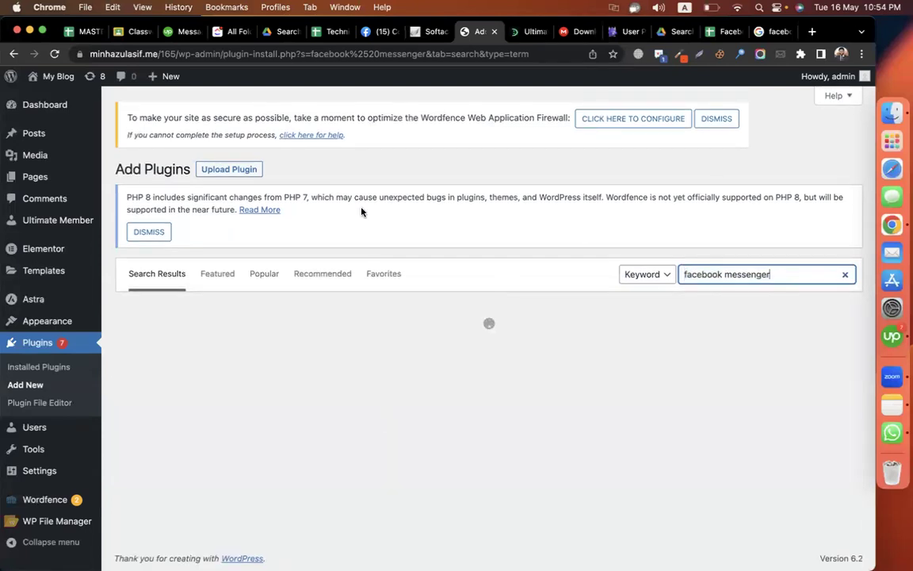
scroll(671, 253, down, 3)
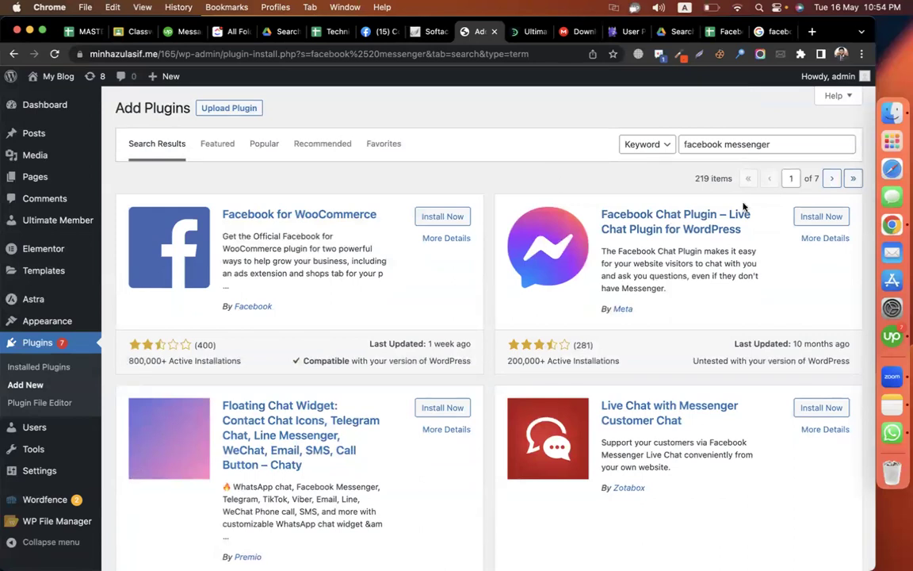
click(817, 217)
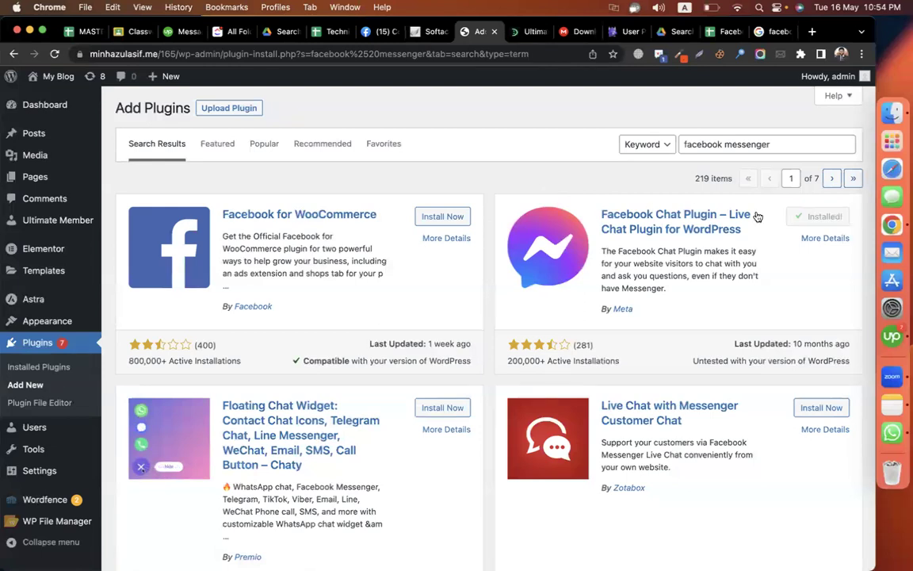
click(826, 216)
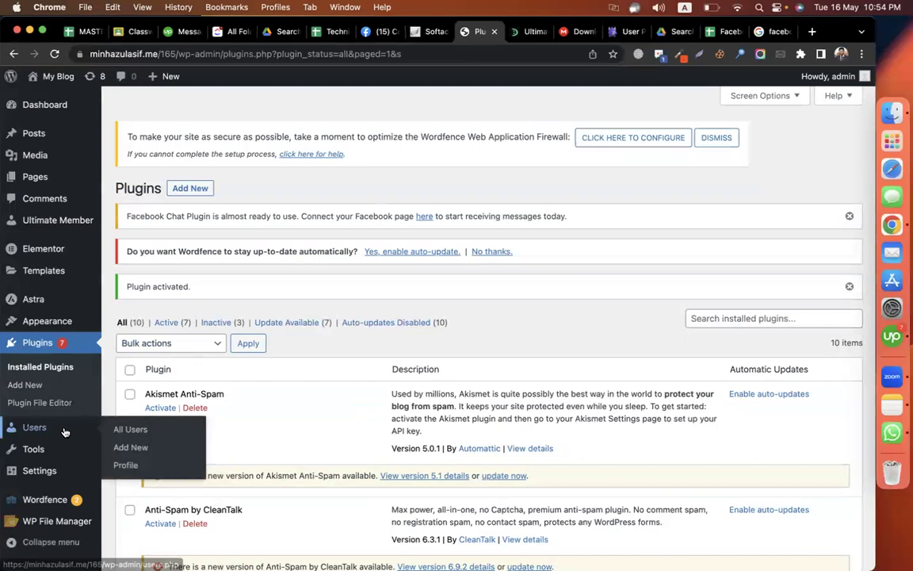
- Open the Settings > Facebook Chat page and launch the chat plugin setup
scroll(35, 444, down, 5)
mouse_move(44, 474)
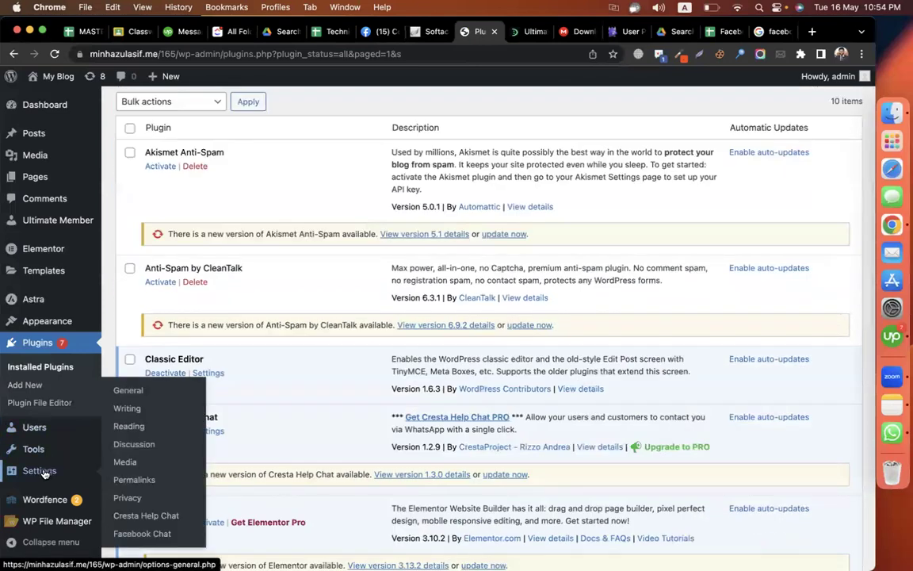
click(131, 537)
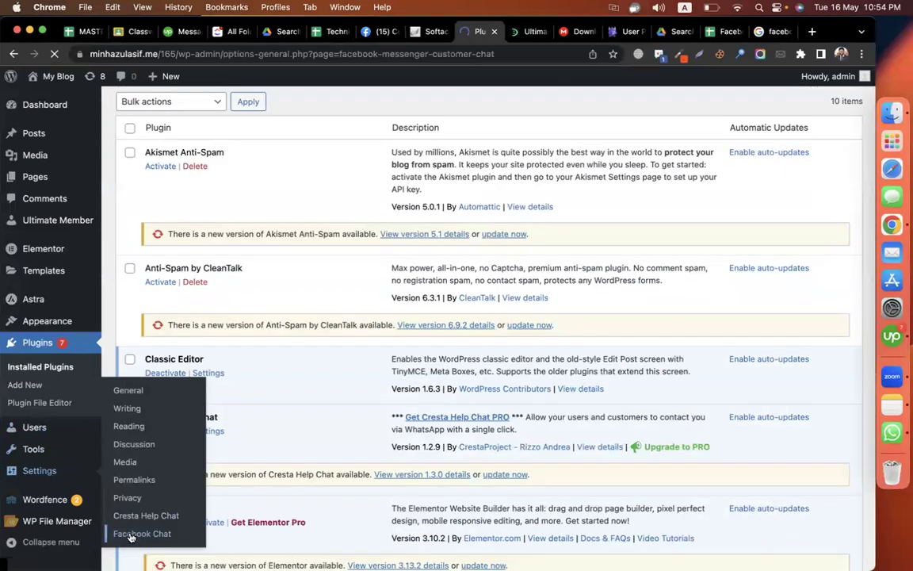
scroll(190, 301, down, 3)
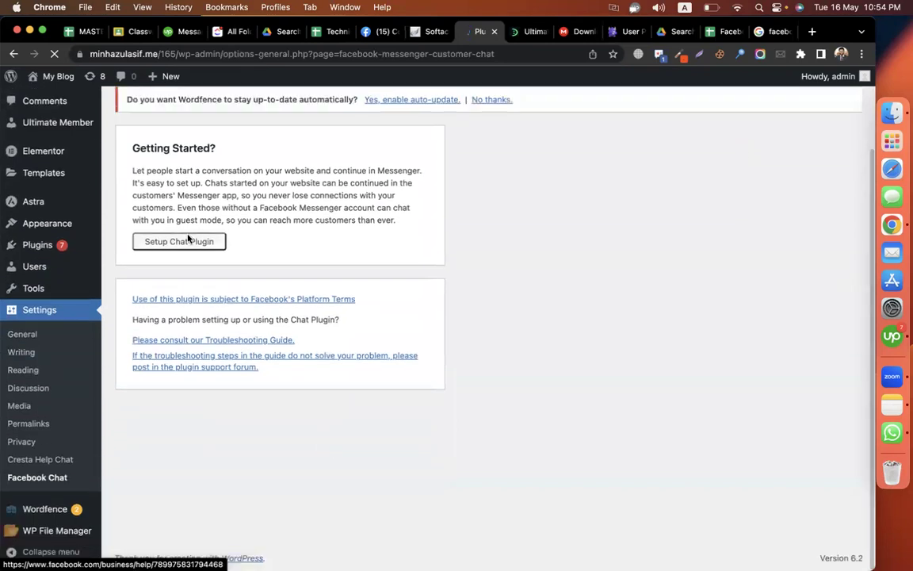
click(190, 239)
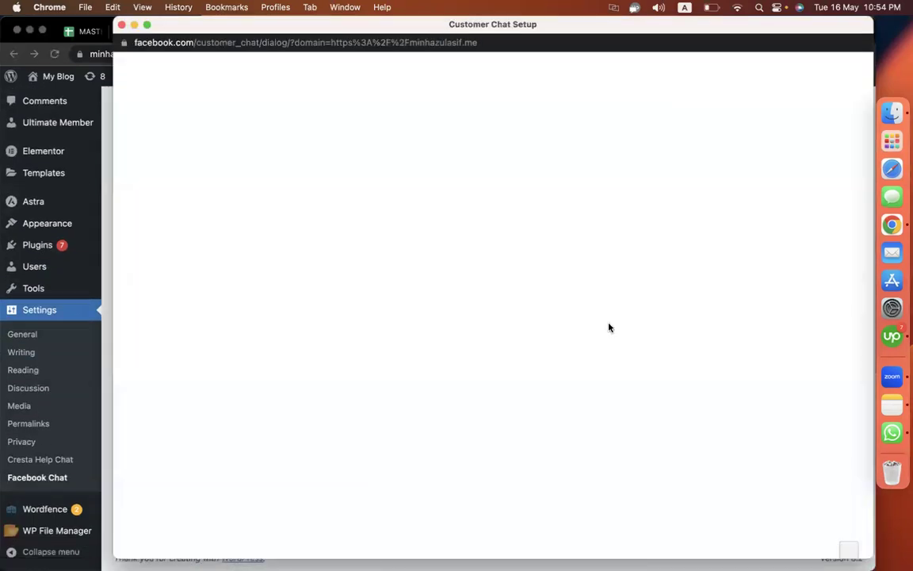
- Connect the Developerszone.net page and set the chat plugin colour to red #FA3C4C
click(519, 421)
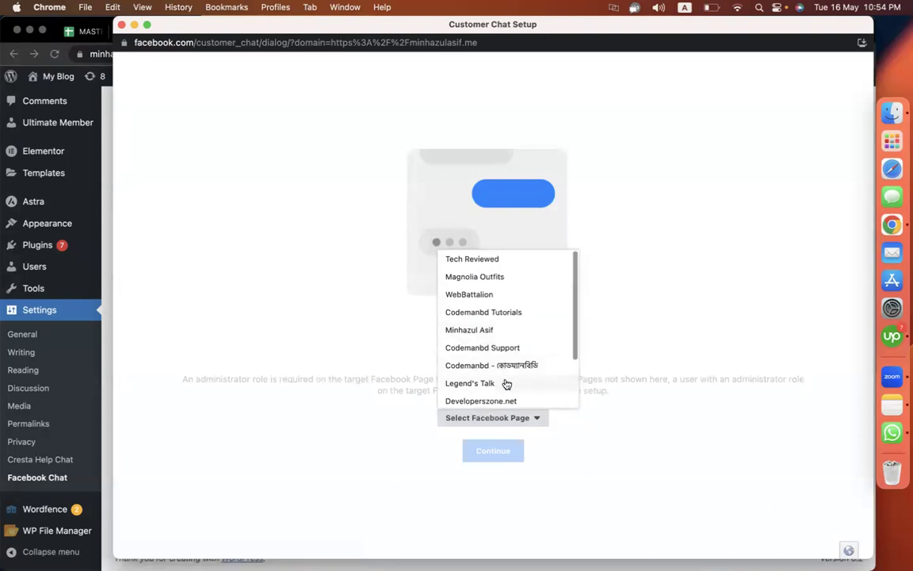
click(506, 399)
click(515, 454)
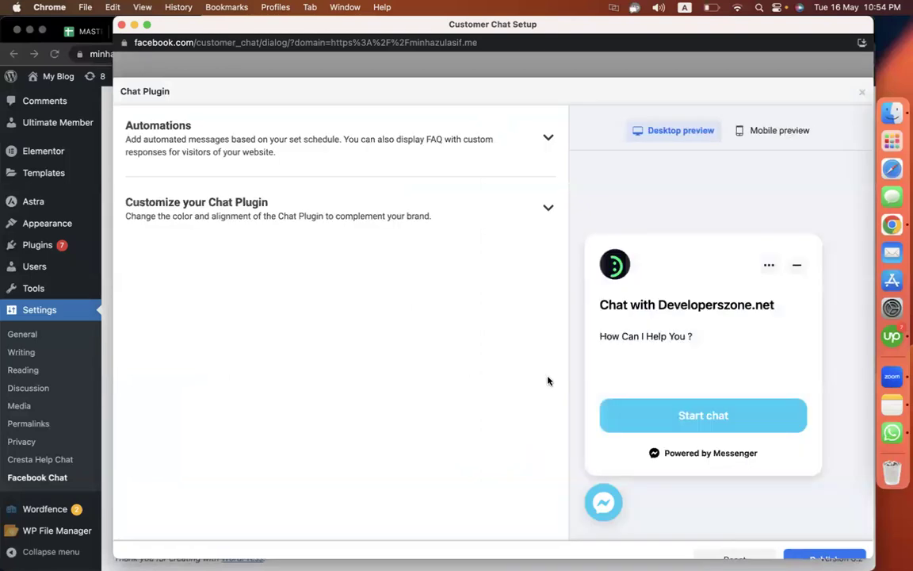
click(446, 220)
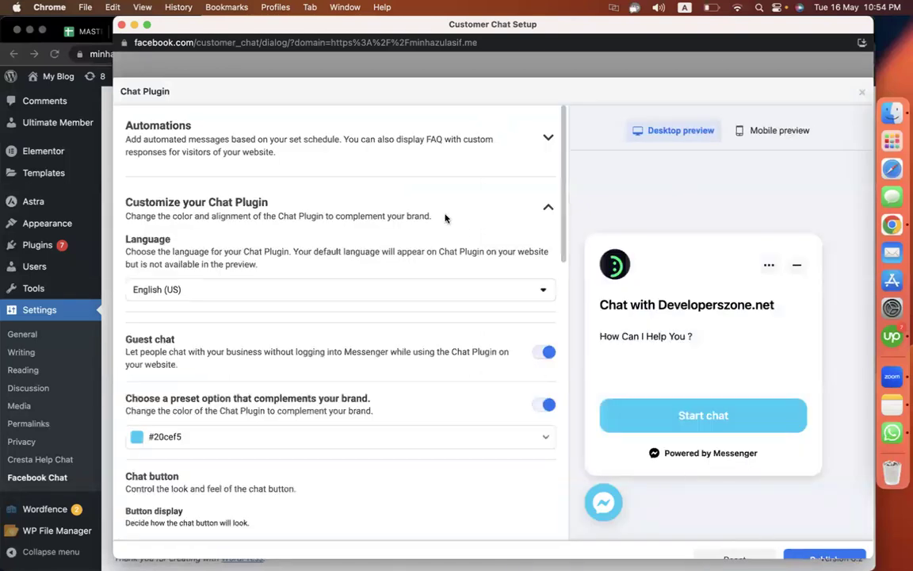
scroll(236, 352, down, 5)
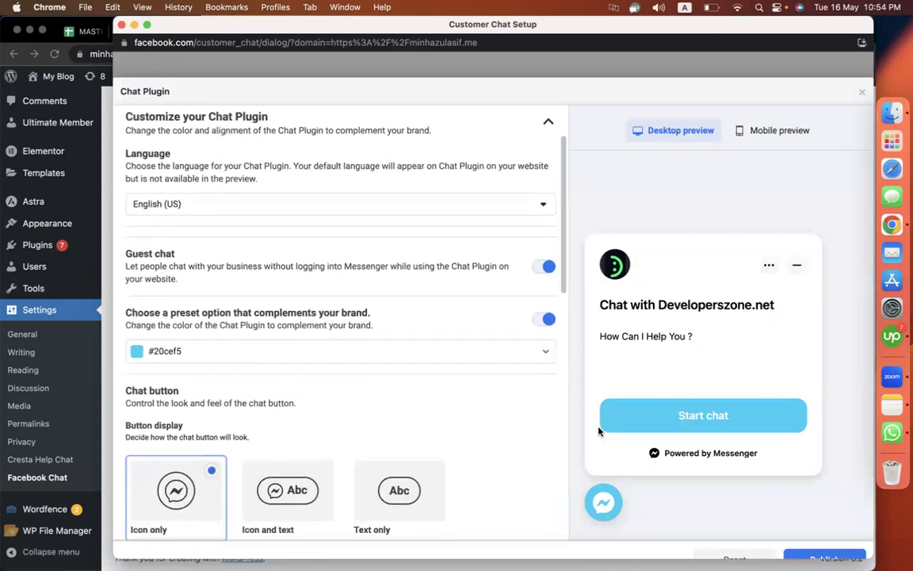
click(193, 353)
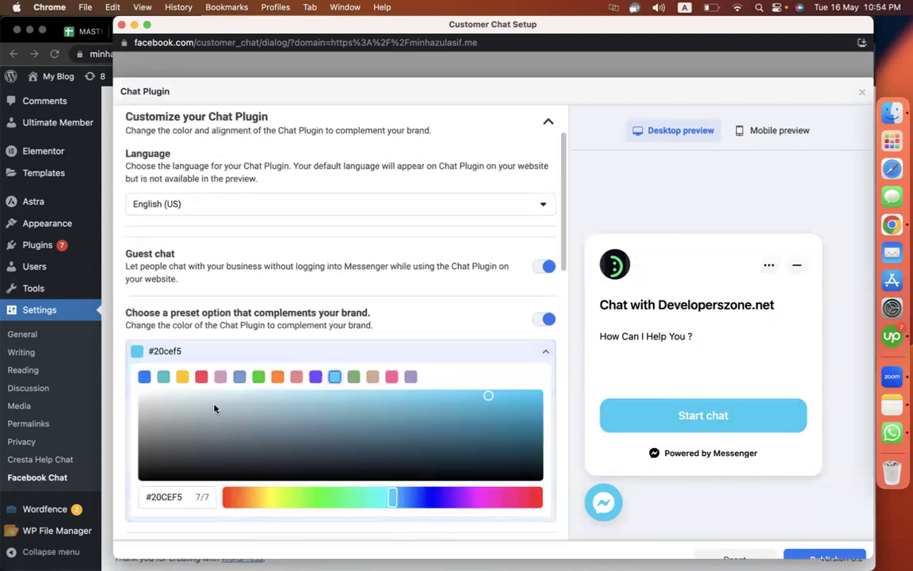
click(202, 377)
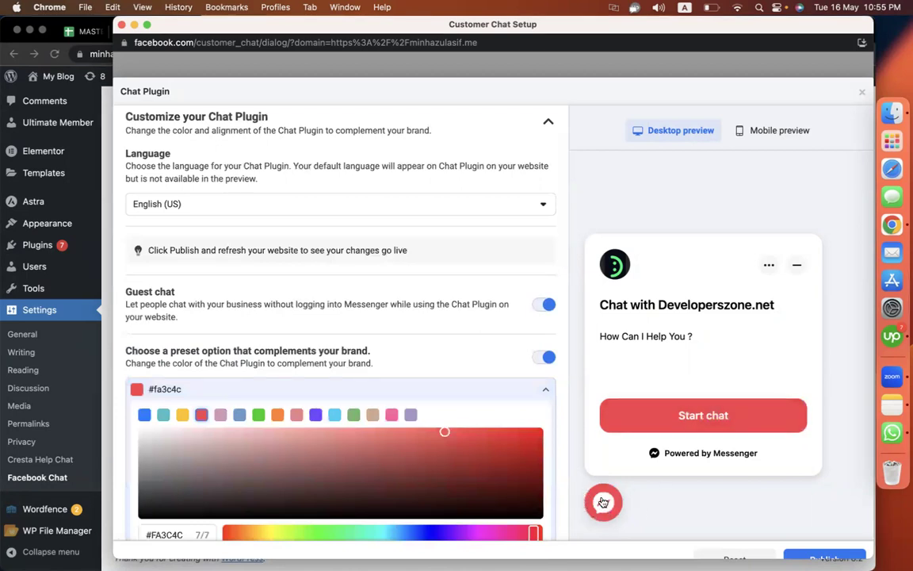
- Make the chat button show only the icon
scroll(506, 333, down, 8)
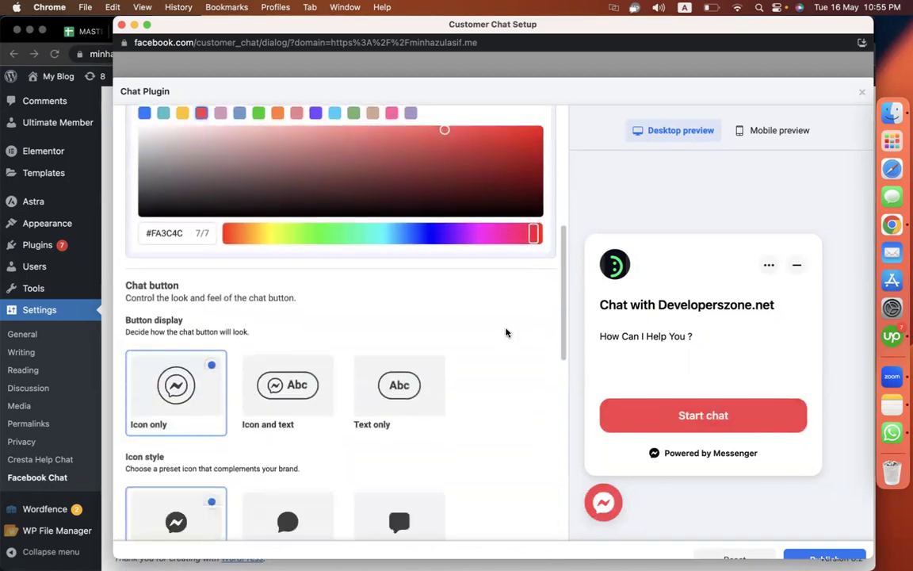
click(290, 406)
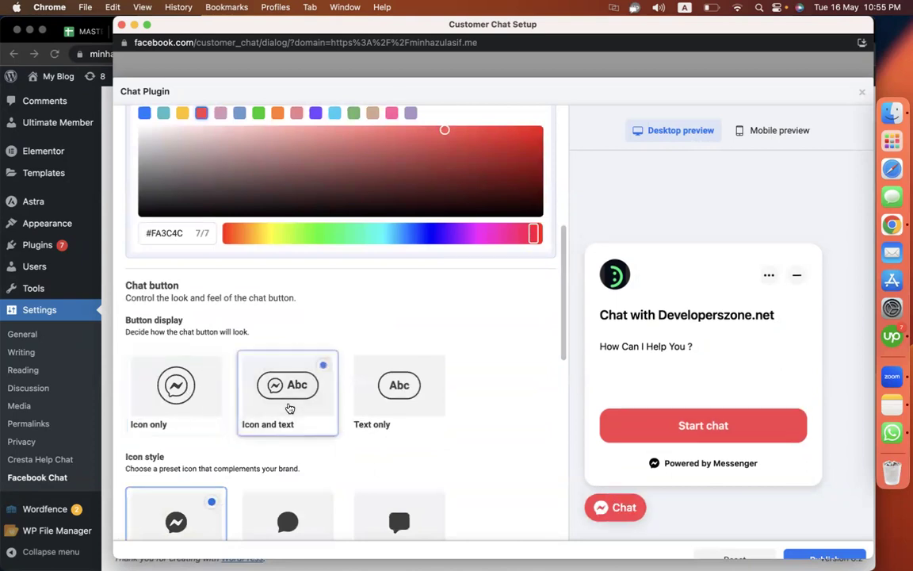
click(406, 403)
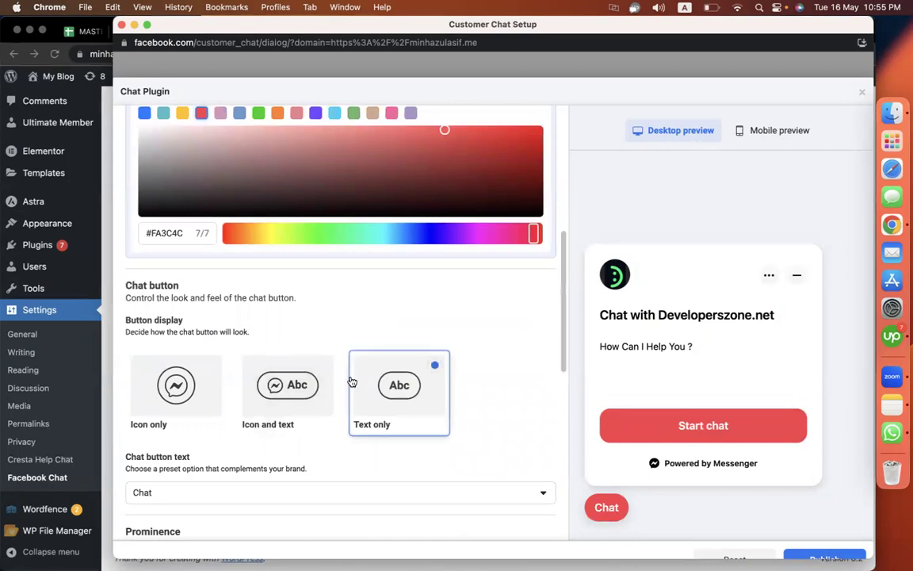
click(301, 388)
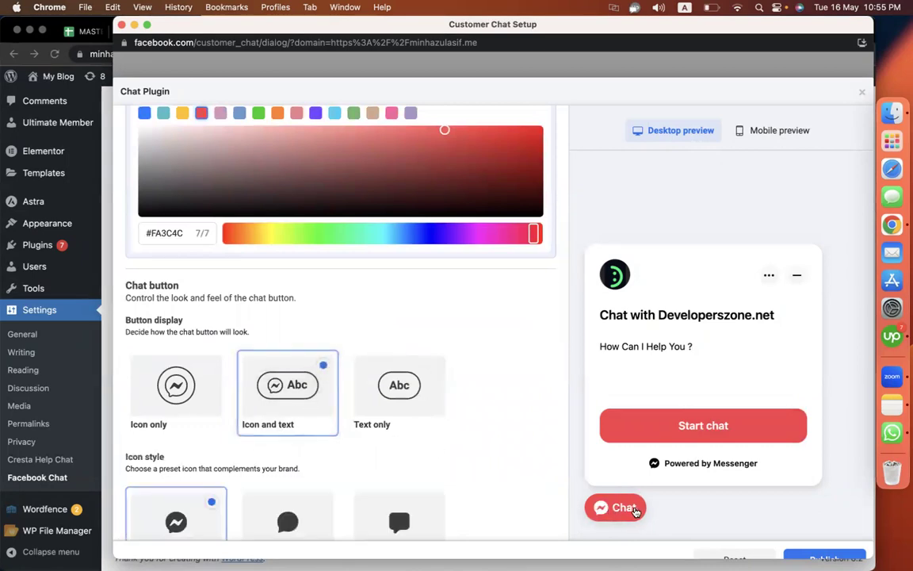
click(200, 415)
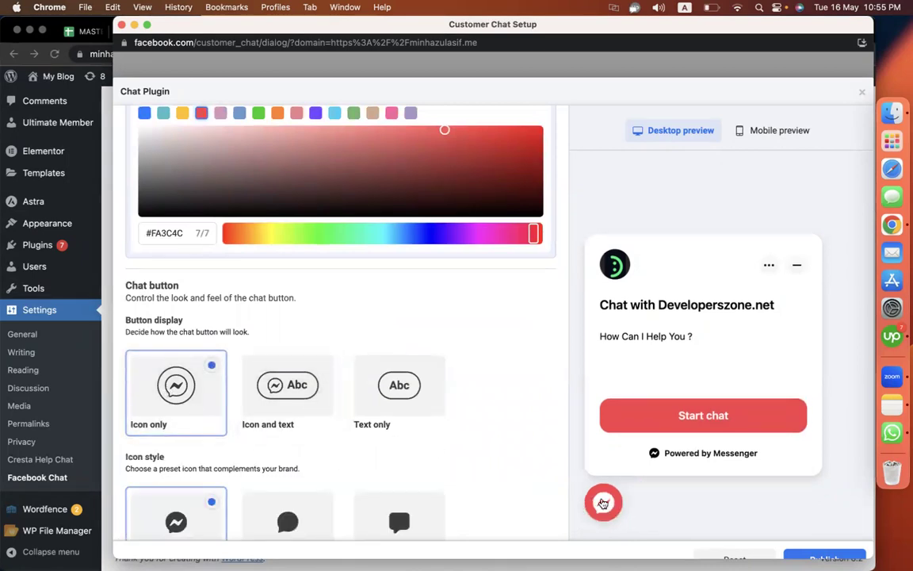
- Choose the Messenger icon style for the chat button
scroll(467, 446, down, 3)
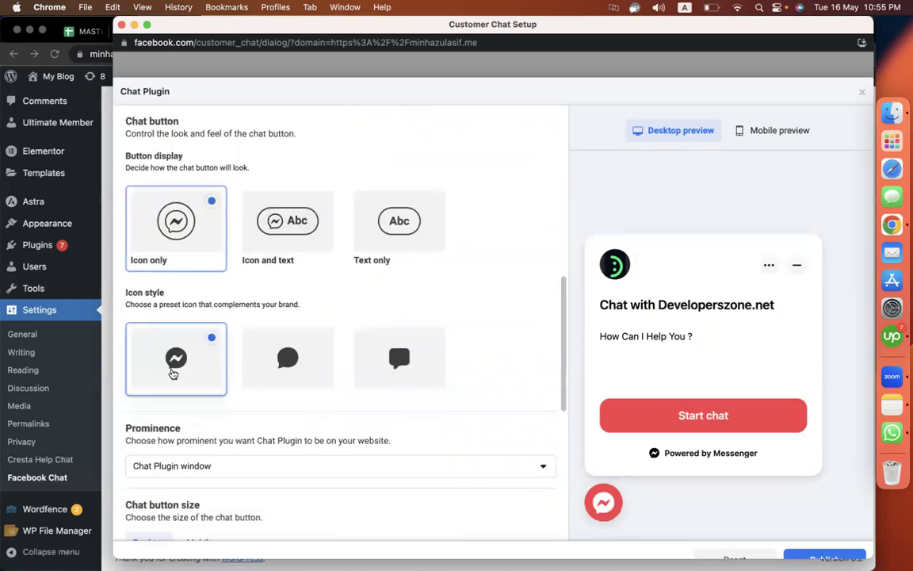
click(302, 360)
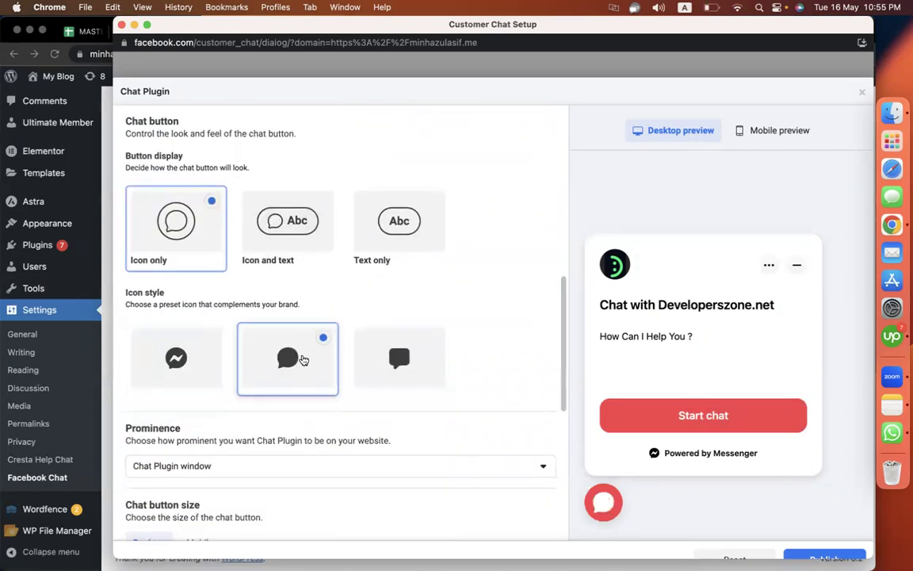
click(387, 361)
click(211, 374)
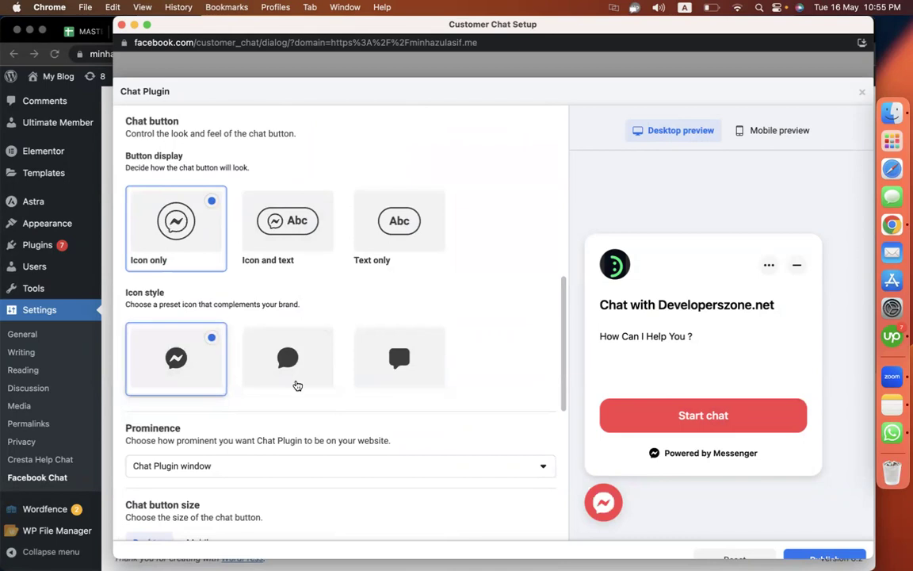
- Set the chat plugin alignment to Right
scroll(477, 276, down, 2)
scroll(442, 346, down, 3)
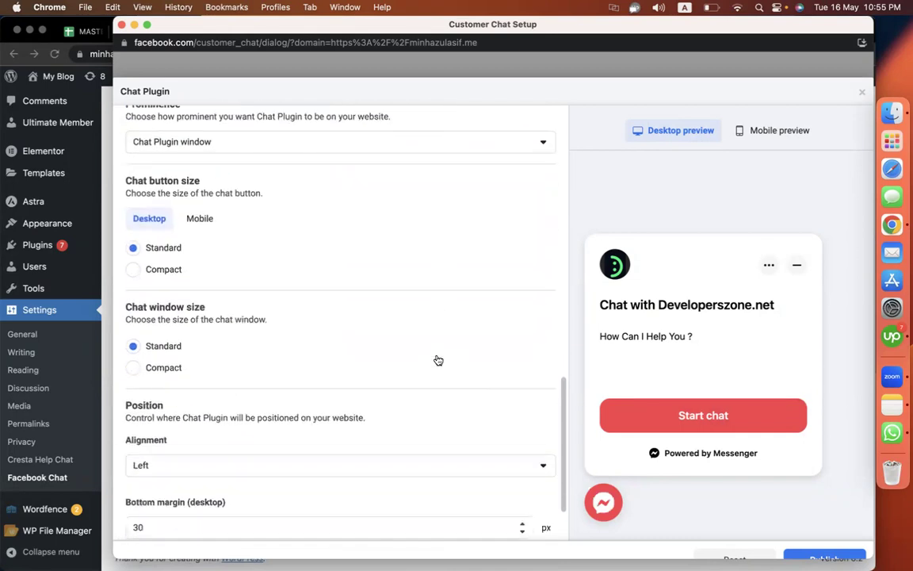
scroll(438, 361, down, 2)
click(268, 380)
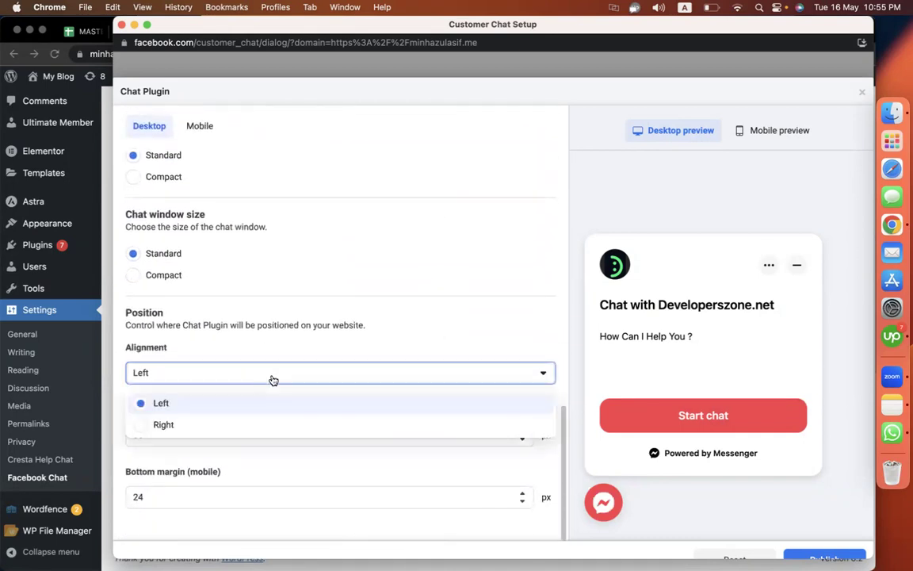
click(239, 424)
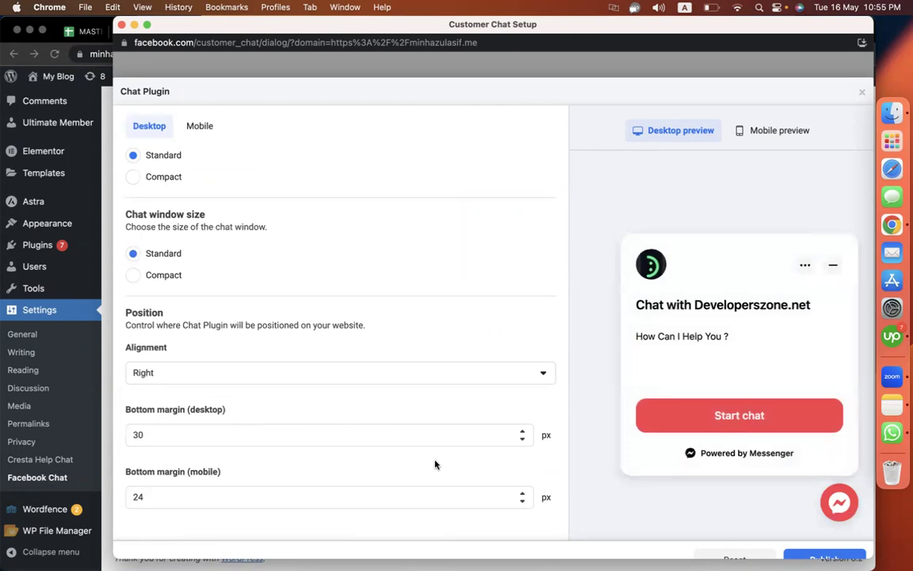
- Publish the chat plugin changes and close the setup window
click(825, 556)
scroll(524, 255, up, 10)
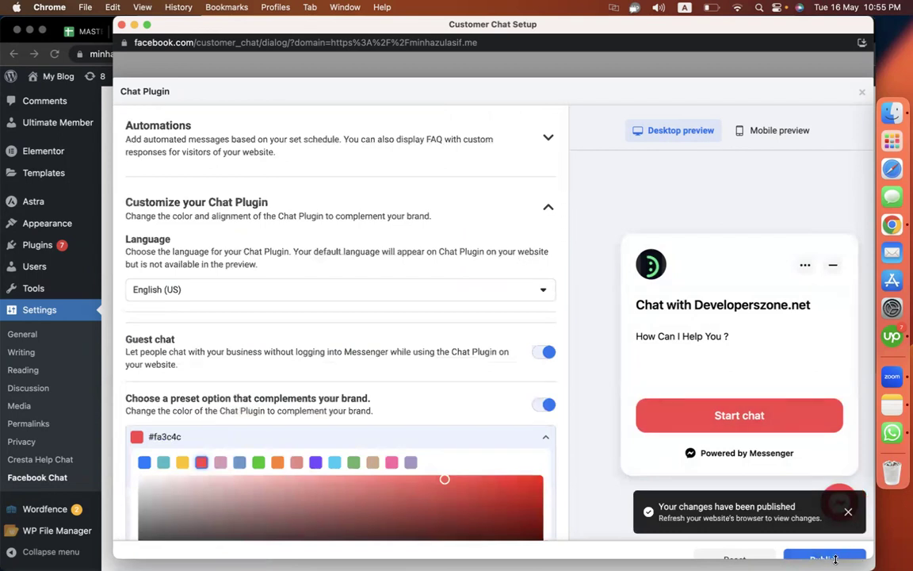
click(862, 94)
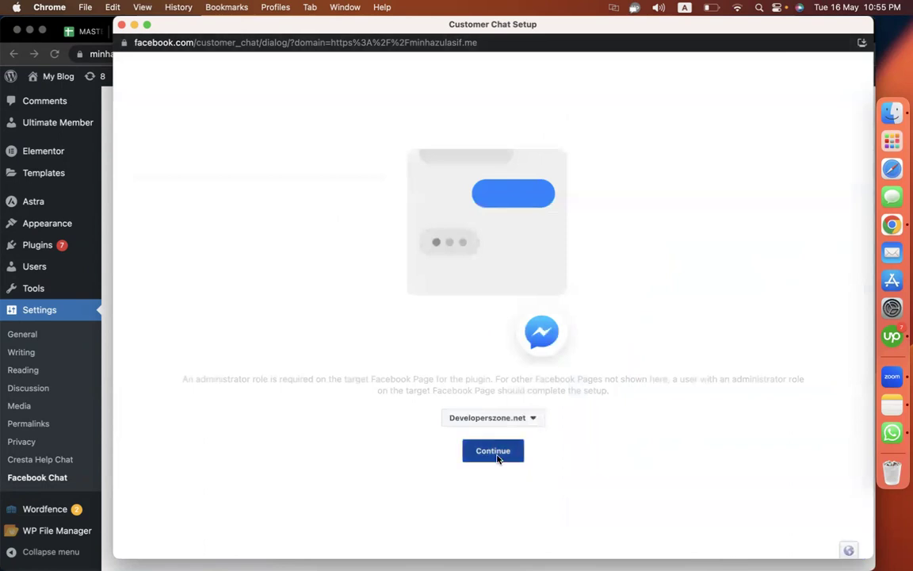
click(493, 452)
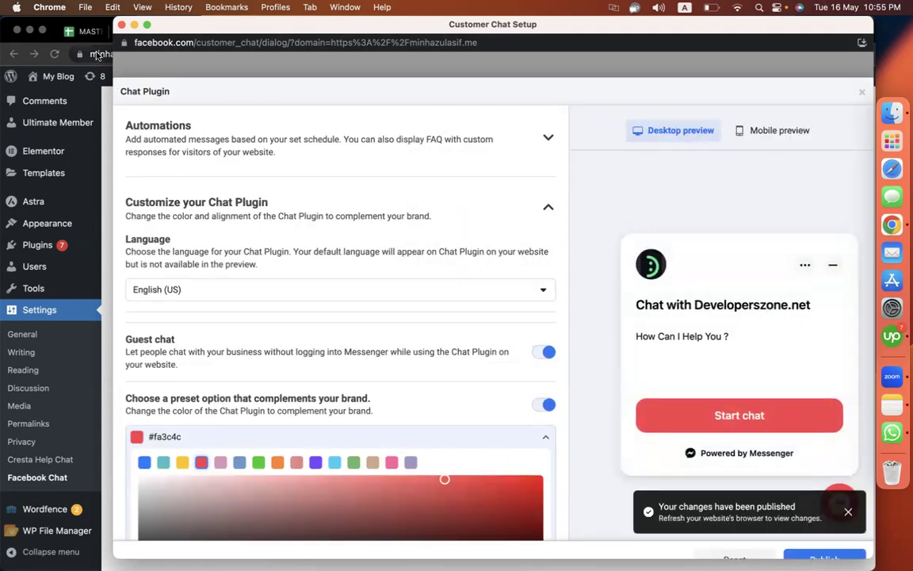
click(121, 24)
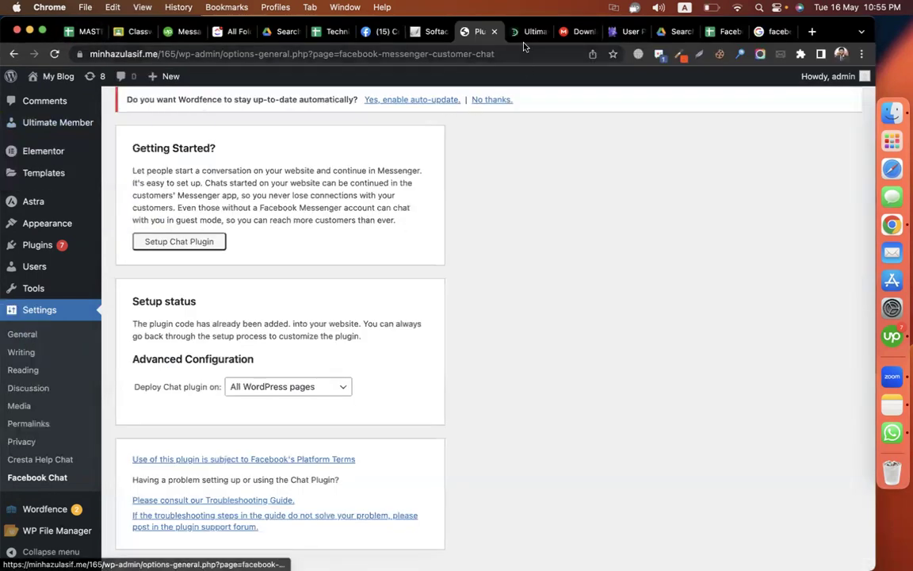
- Go to the Facebook pixel spreadsheet and select its web address
click(530, 32)
scroll(475, 159, up, 15)
scroll(474, 150, down, 1)
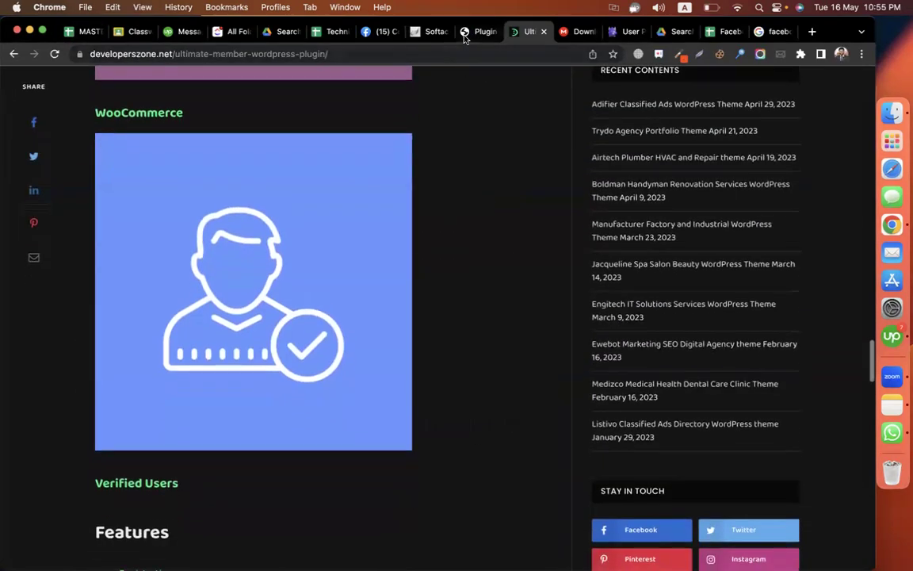
click(480, 32)
scroll(382, 119, up, 3)
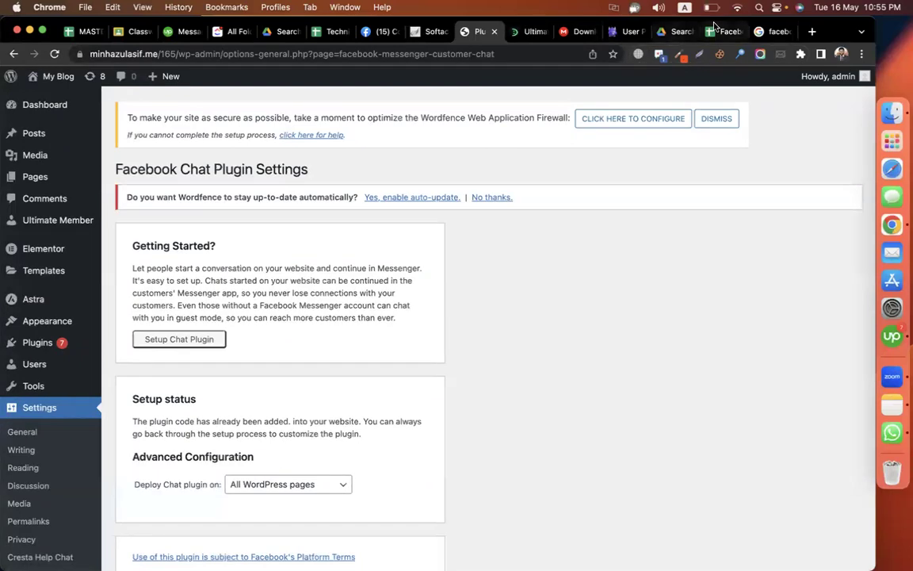
click(725, 32)
click(262, 53)
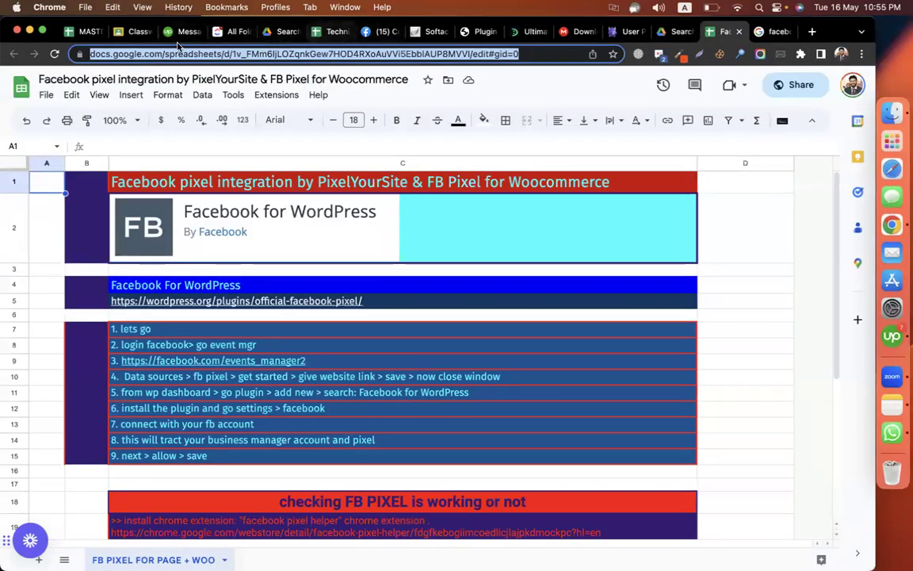
- Open the Classwork page of the CMBD-170(WordPress & eCommerce) course in Google Classroom
click(129, 32)
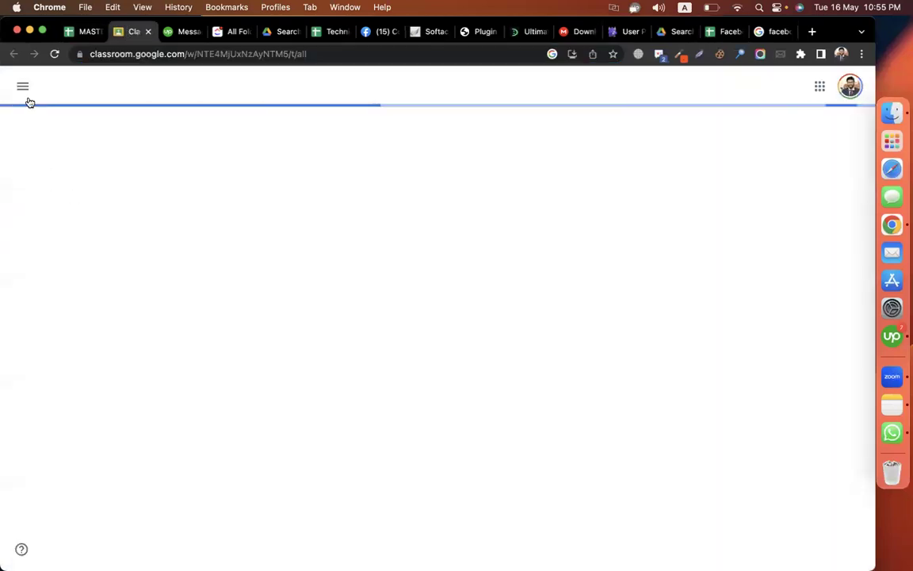
click(23, 86)
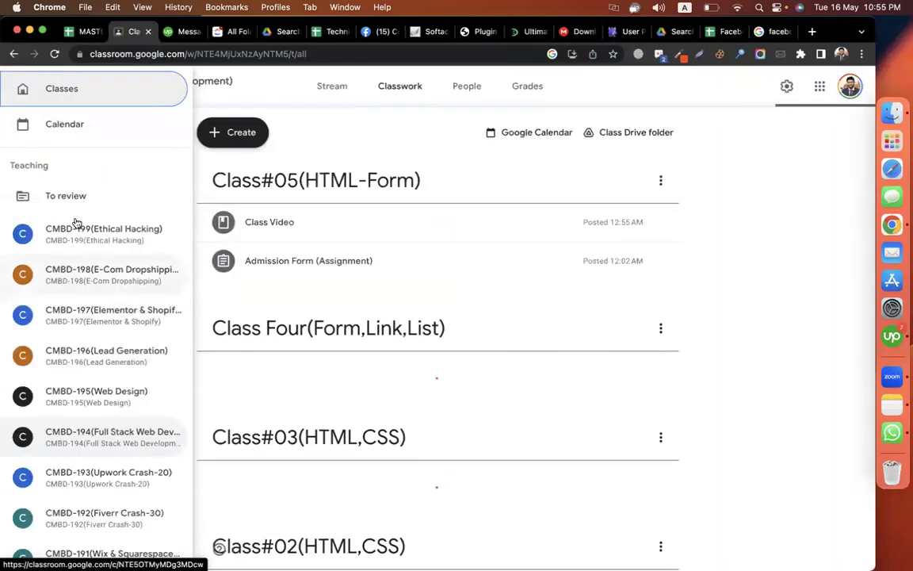
scroll(79, 407, down, 9)
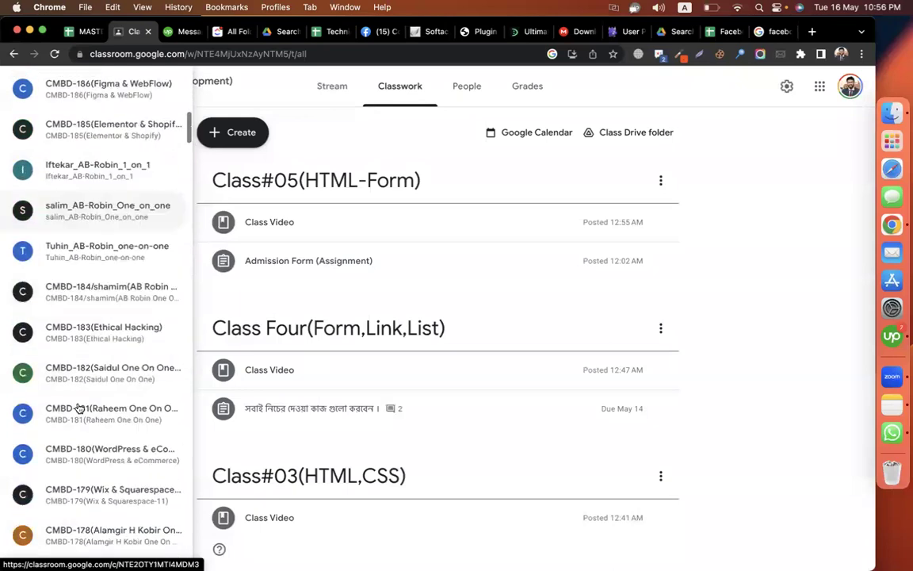
scroll(111, 363, down, 5)
scroll(110, 361, down, 3)
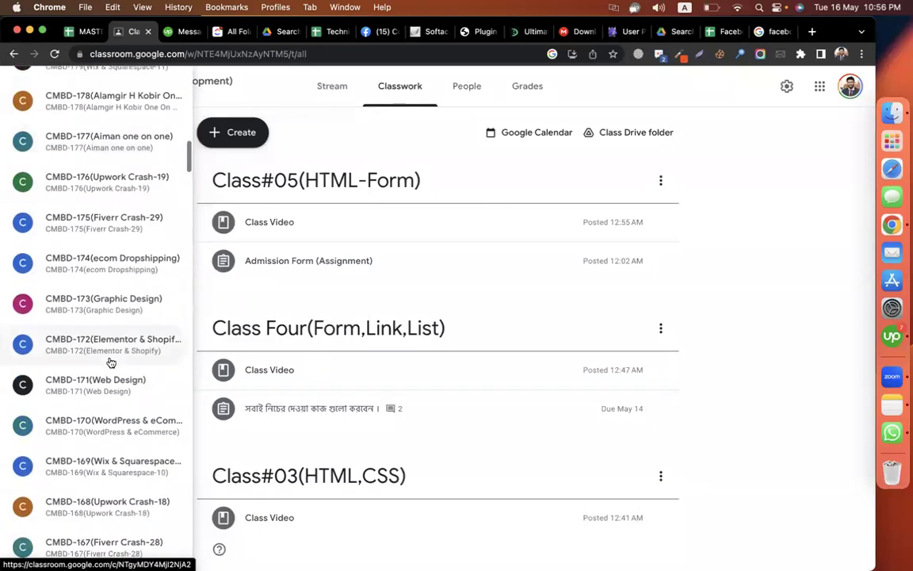
click(117, 430)
click(403, 87)
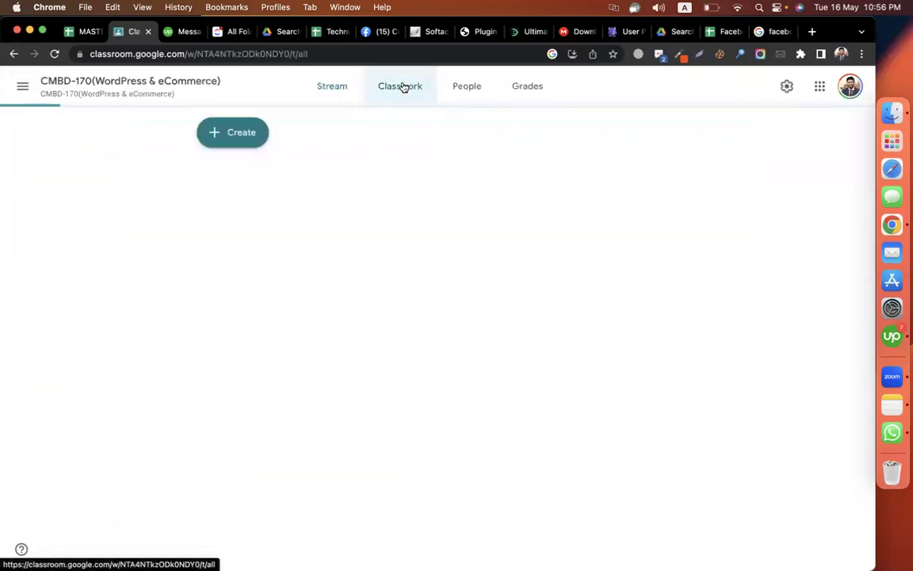
- Create the topic 'epi-35(WordPress Membership + Chat + Pixel)'
click(249, 142)
click(260, 334)
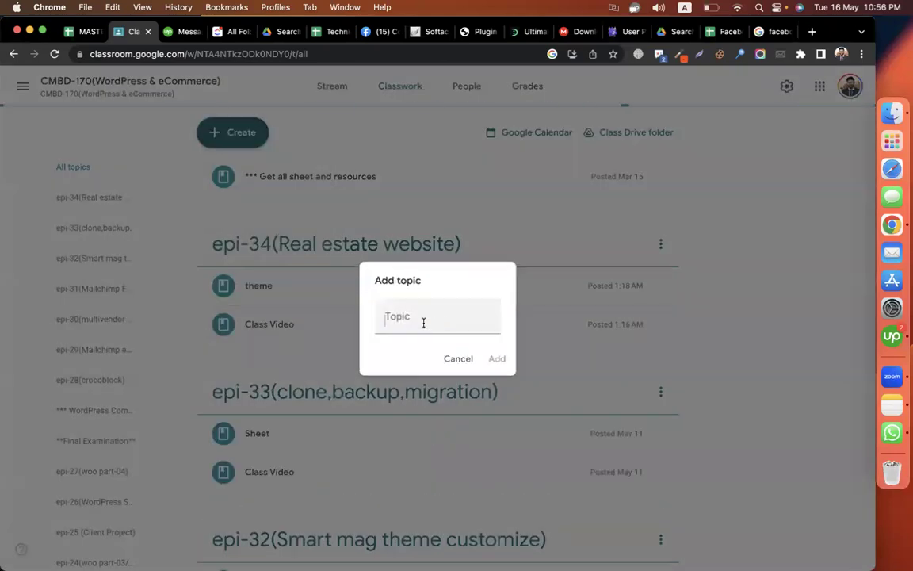
text(epi)
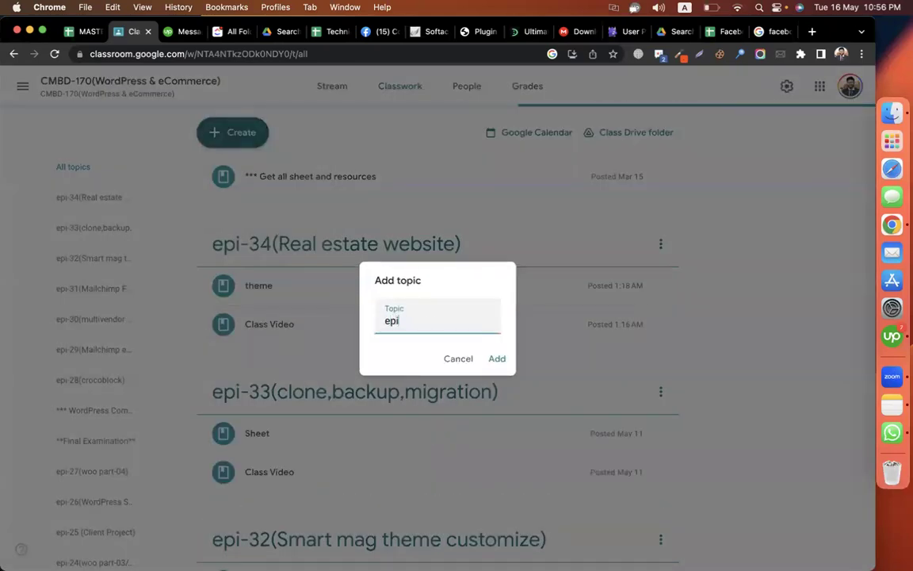
text(-35(WordPress)
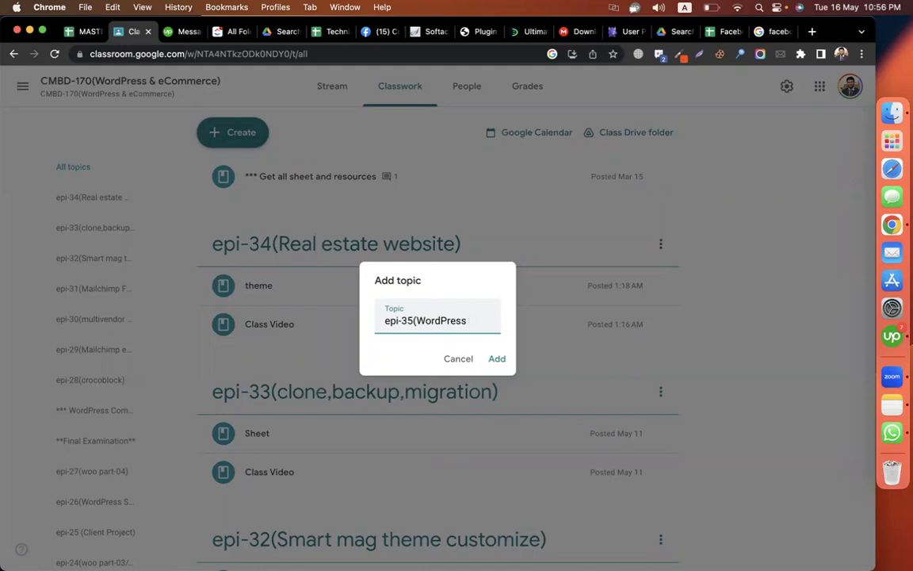
text(Membership +)
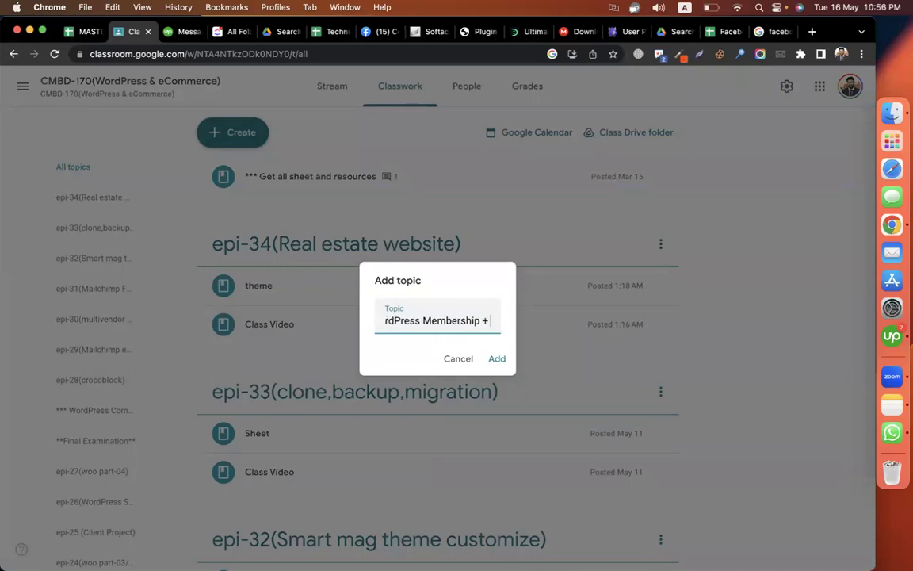
text( Chat + Pixel))
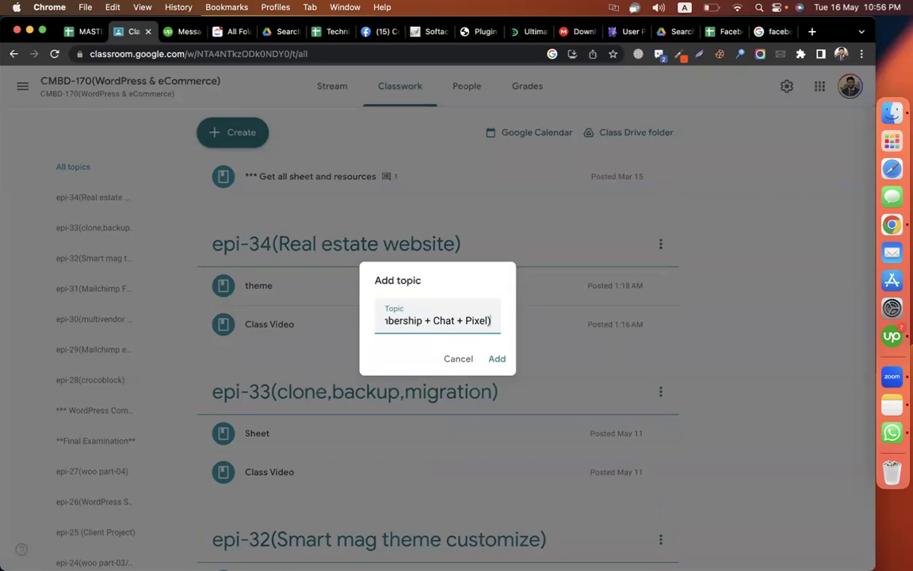
key(Return)
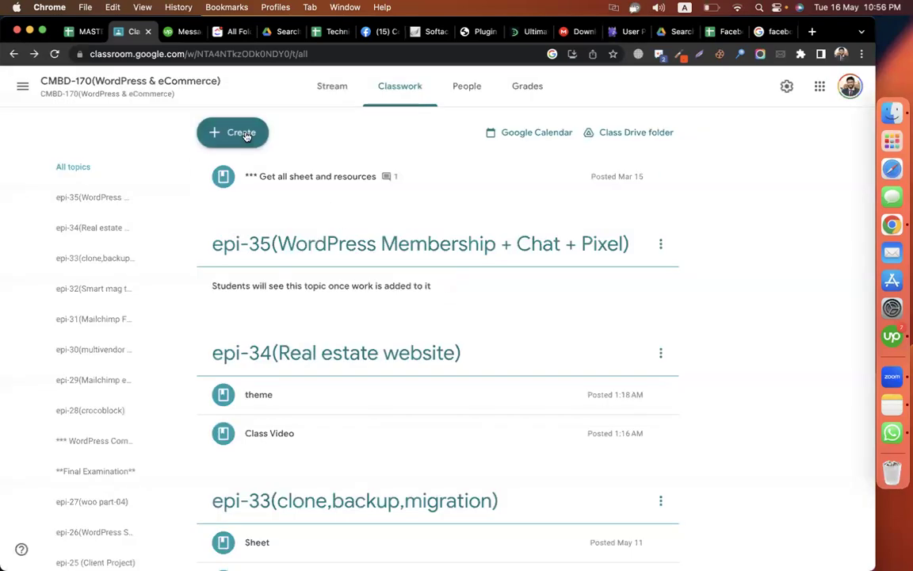
- Post a 'get pixel sheet' material with the spreadsheet link under topic epi-35
click(245, 133)
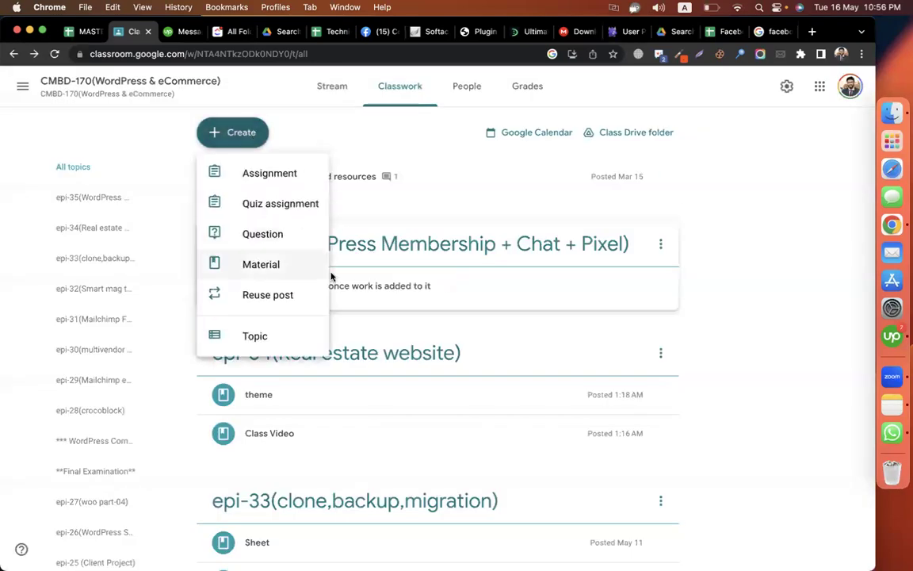
click(295, 262)
text(get pixel sheet)
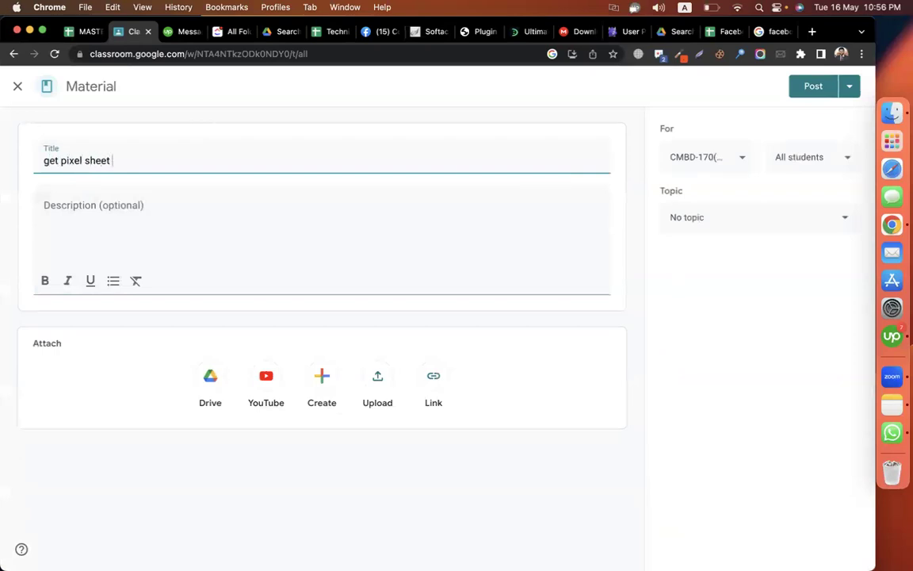
click(151, 204)
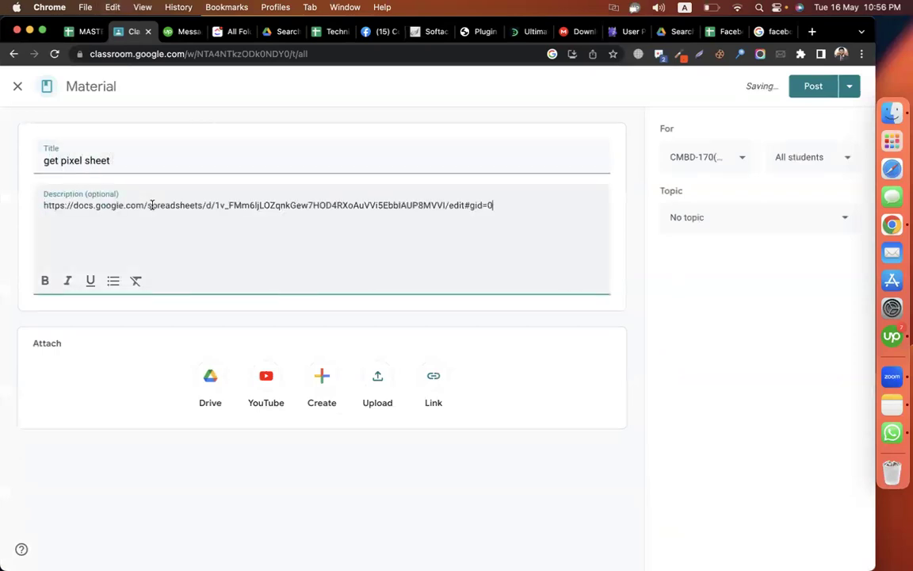
click(734, 222)
scroll(836, 322, down, 10)
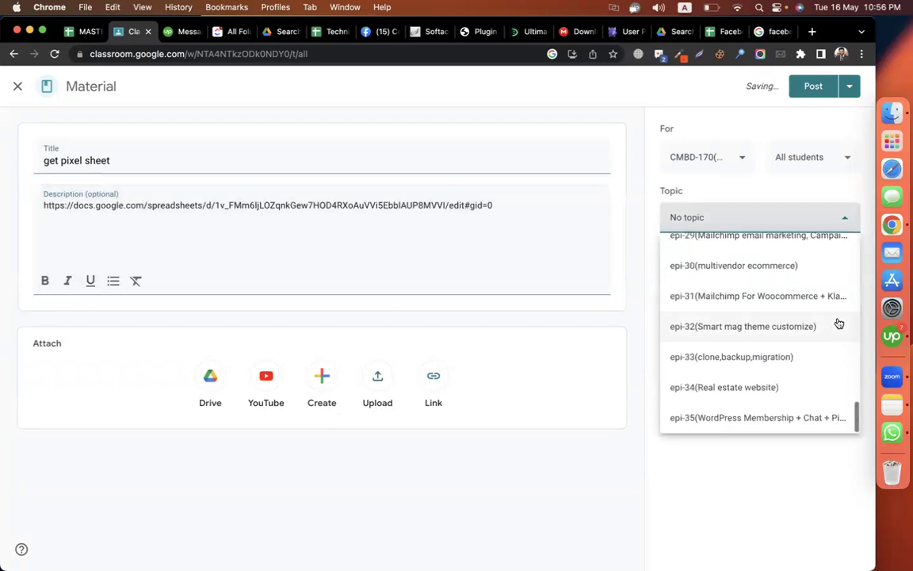
click(805, 421)
click(813, 86)
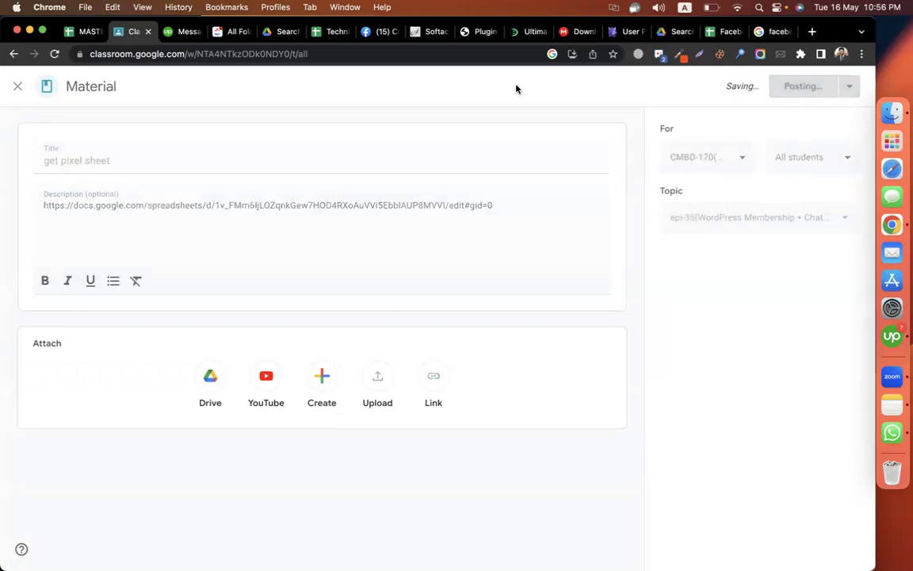
click(385, 32)
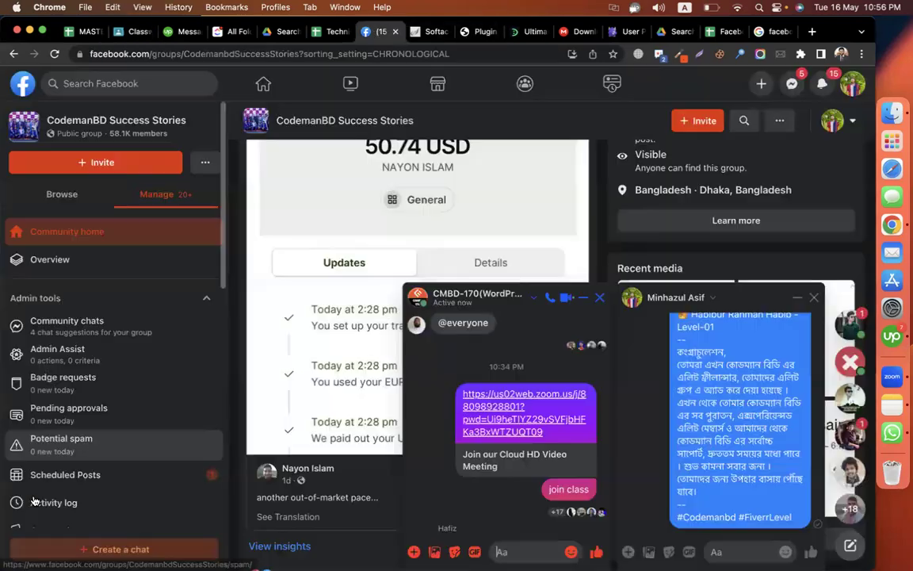
- Close the open Facebook chat windows and browse the home feed
click(601, 302)
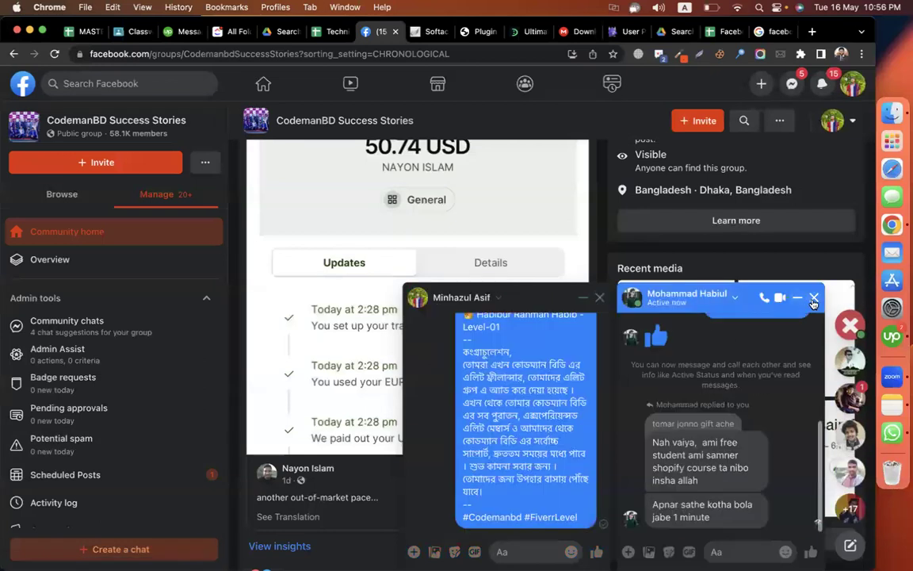
click(817, 299)
click(816, 299)
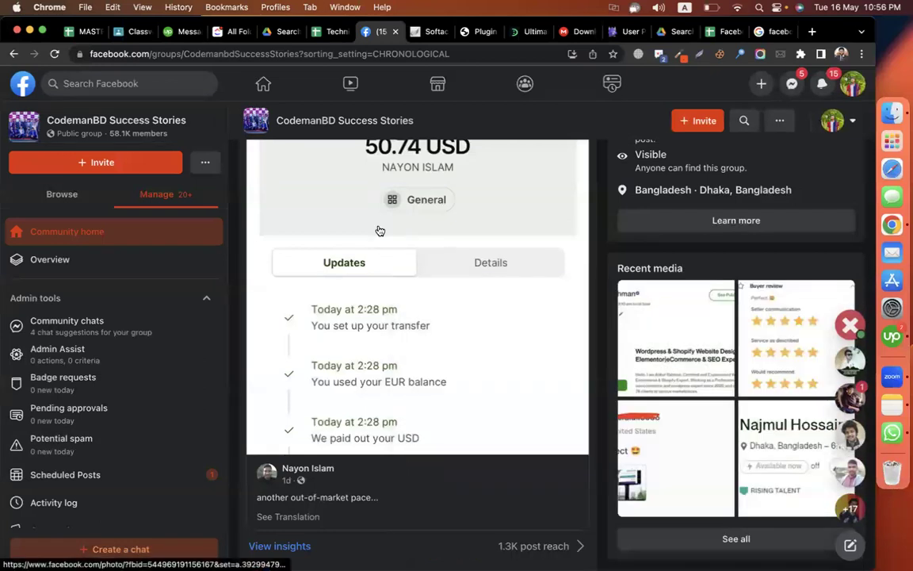
click(263, 84)
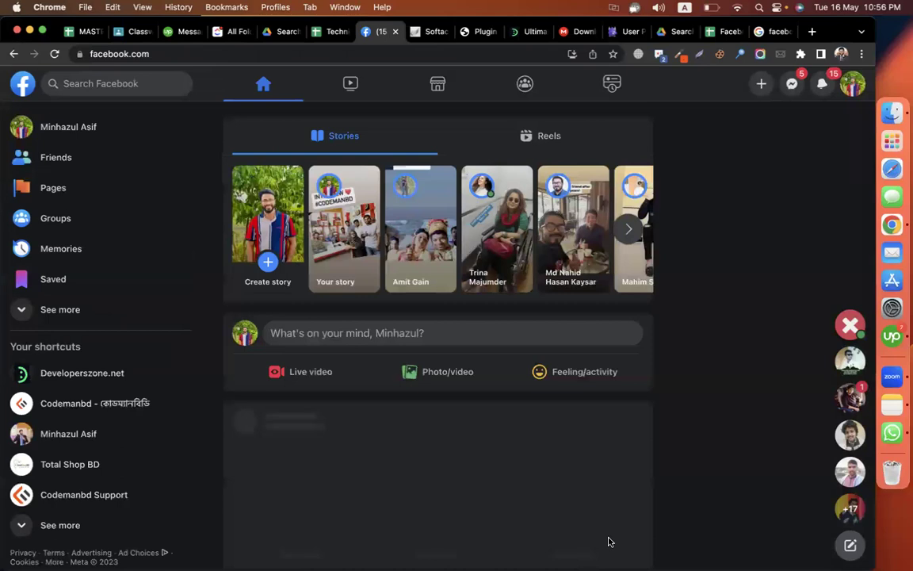
scroll(502, 255, down, 3)
scroll(502, 254, down, 10)
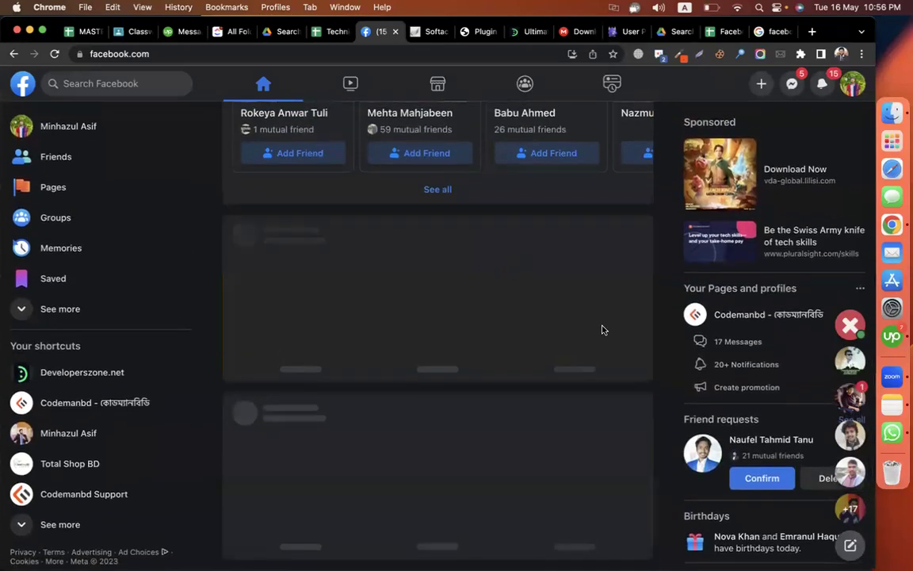
scroll(603, 330, down, 3)
scroll(603, 330, up, 2)
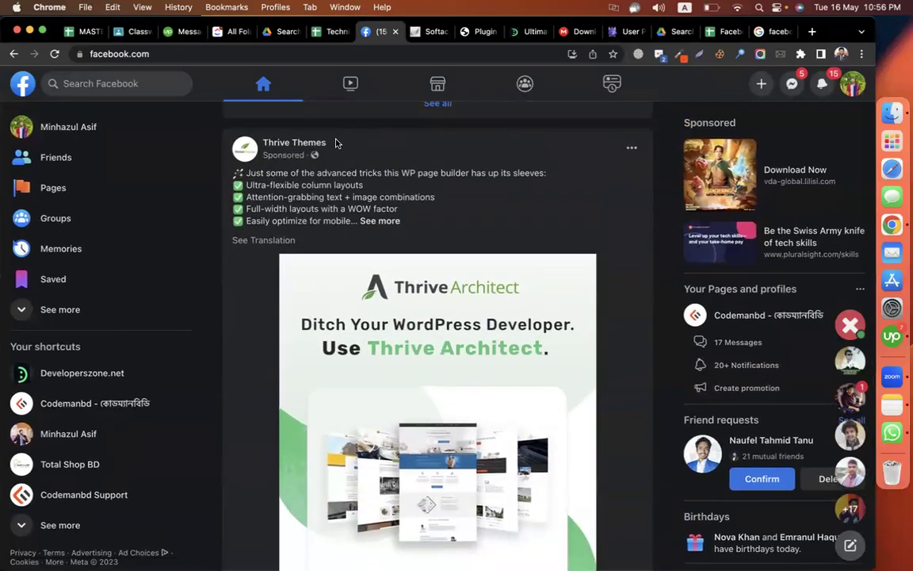
- Copy the sponsored advertiser name 'Thrive Themes' and search it on Google in a new tab
drag(328, 142, 263, 140)
key(super+c)
key(super+t)
key(super+v)
key(Return)
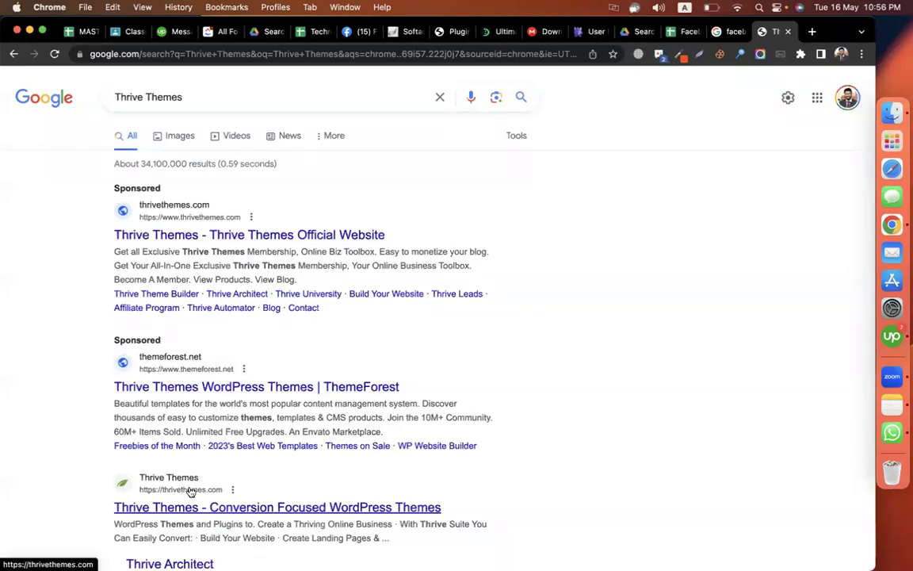
- Open thrivethemes.com in a tab beside Facebook, then return to WordPress Facebook Chat settings
click(204, 478)
drag(777, 32, 420, 32)
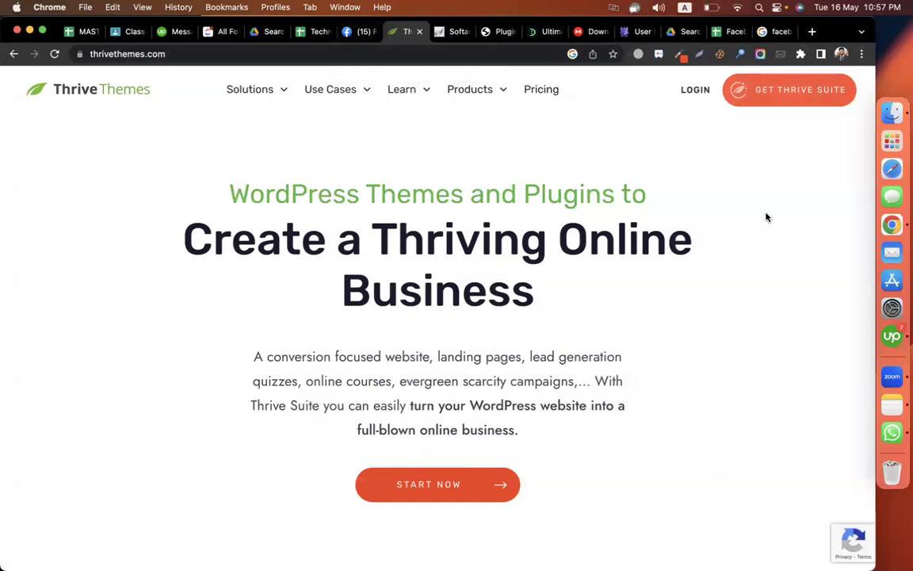
click(354, 32)
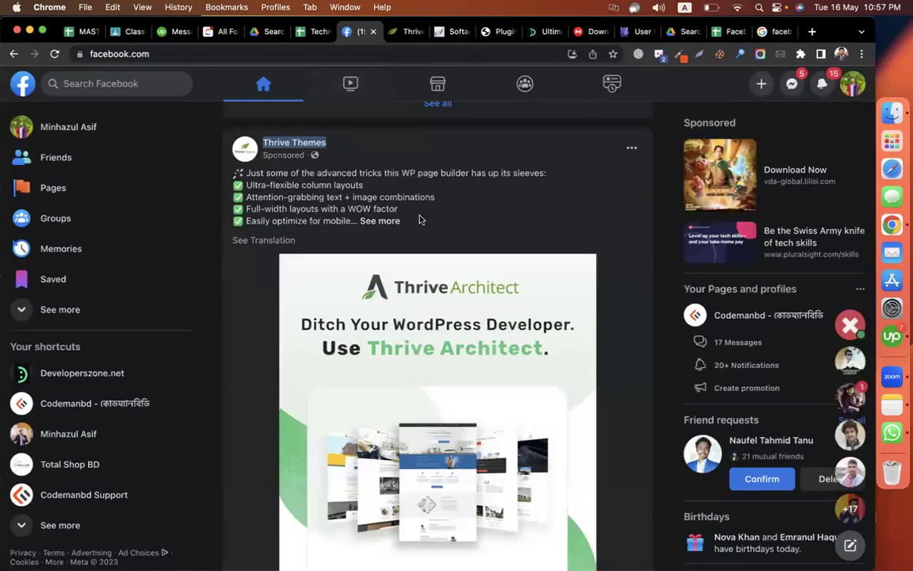
click(399, 38)
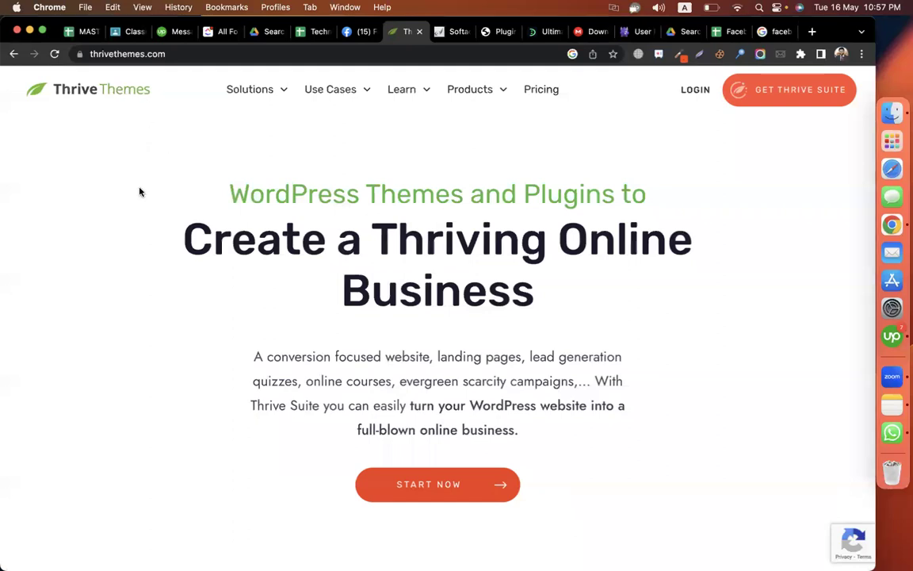
click(348, 35)
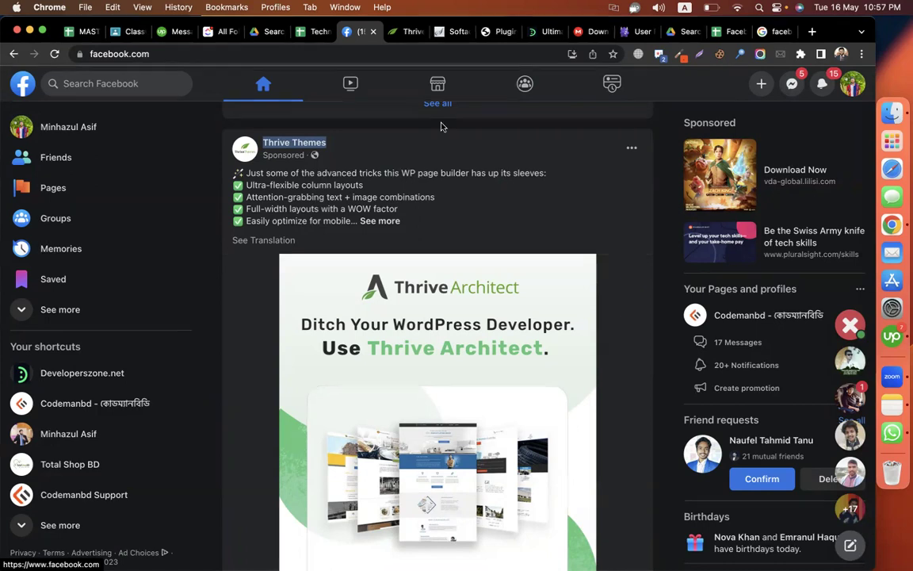
click(498, 31)
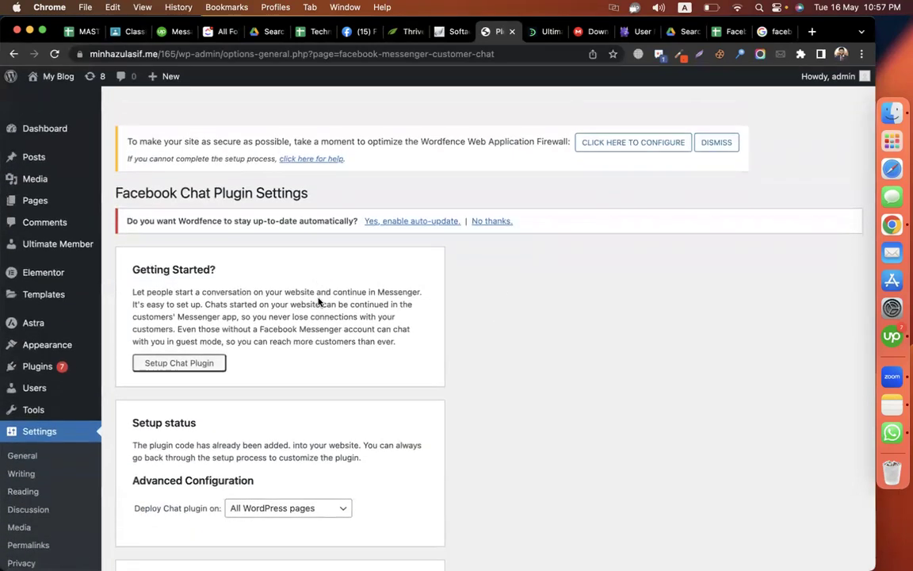
- Search Add Plugins for 'facebook for wordpress', then switch to the pixel guide spreadsheet
mouse_move(57, 345)
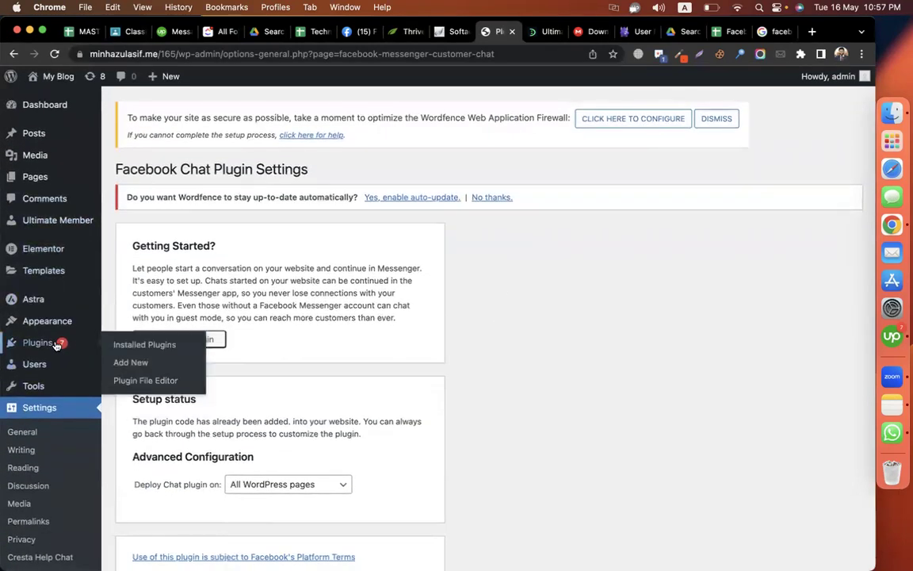
click(127, 363)
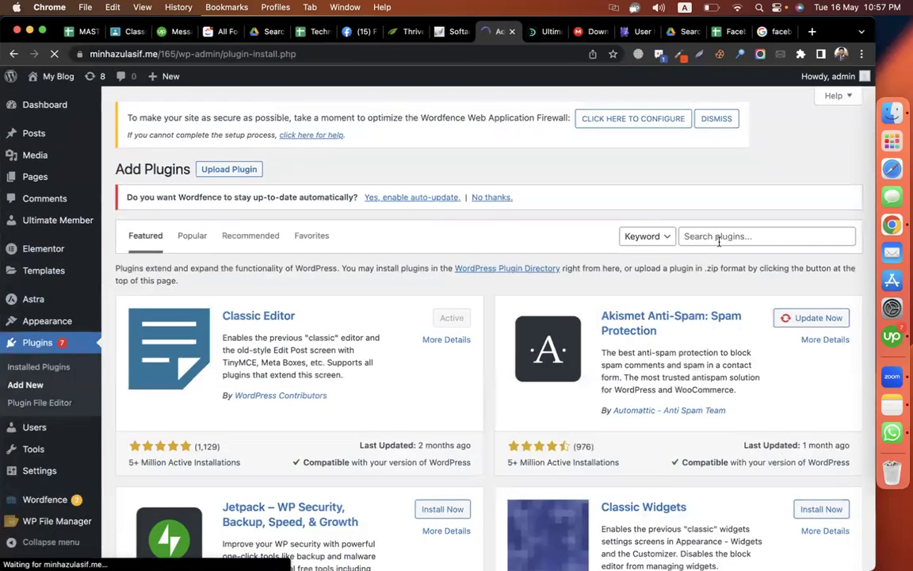
click(668, 236)
text(faceb)
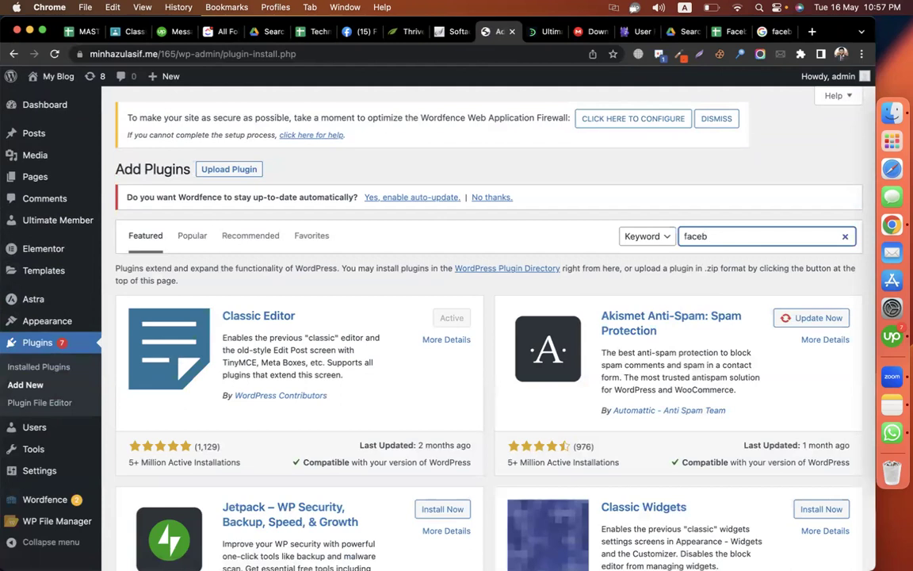
key(super+a)
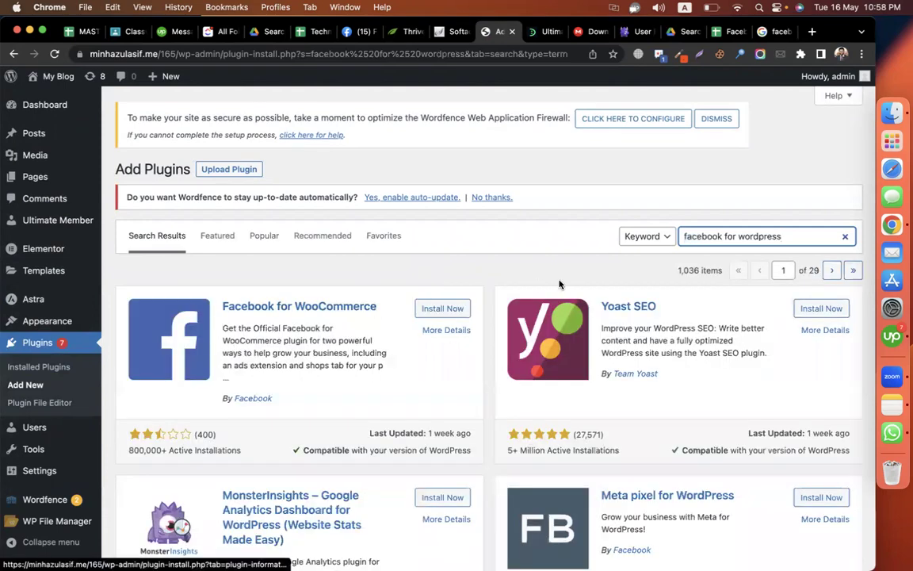
scroll(560, 292, down, 5)
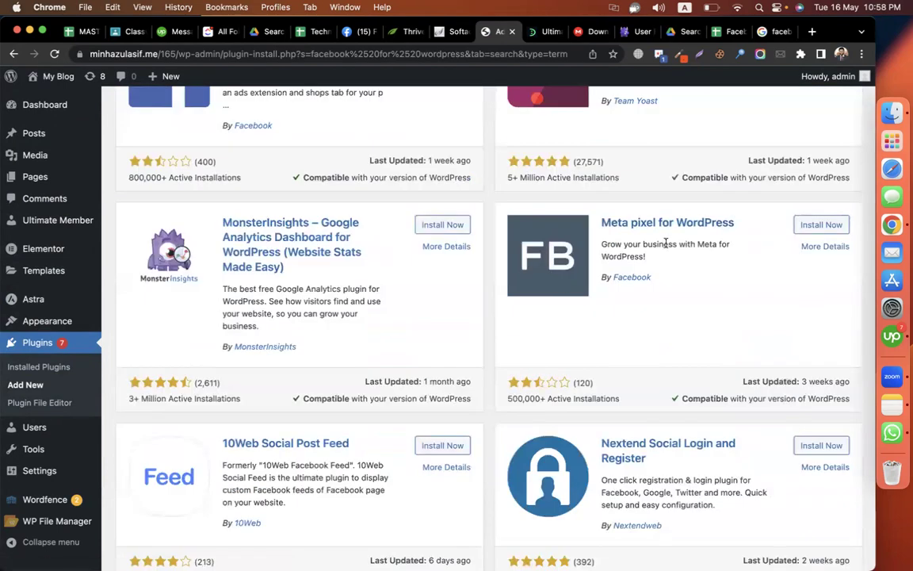
scroll(680, 246, up, 1)
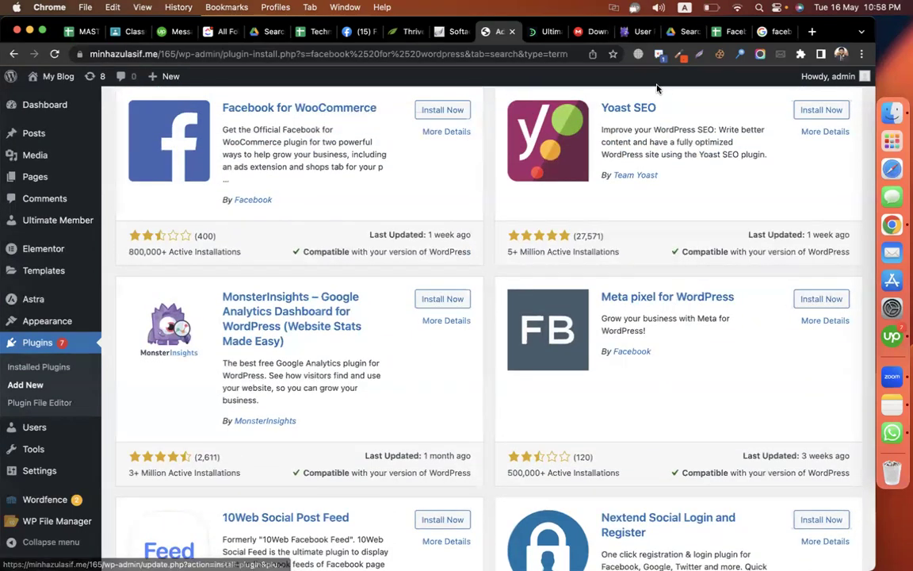
click(727, 33)
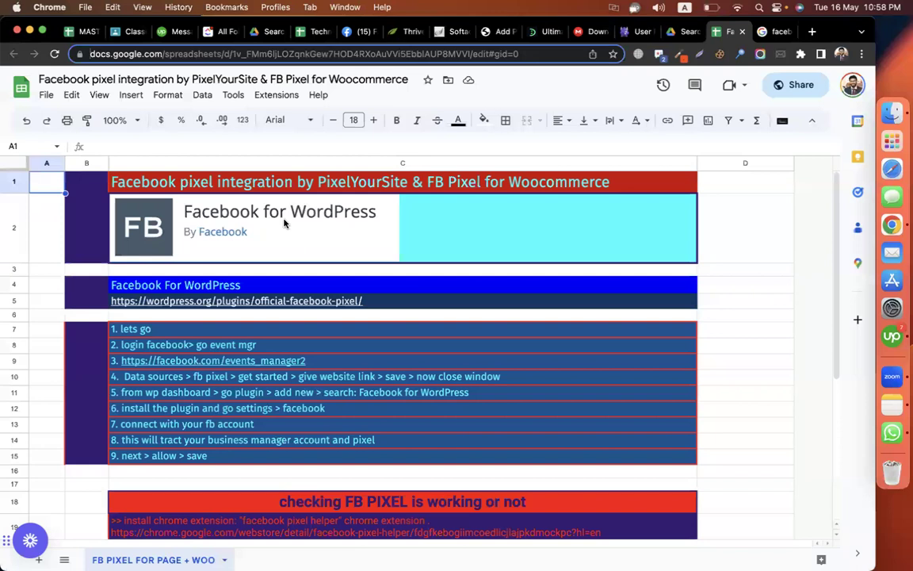
- Open the wordpress.org link in cell C5 and copy the 'Meta pixel for WordPress' title
click(265, 302)
click(219, 325)
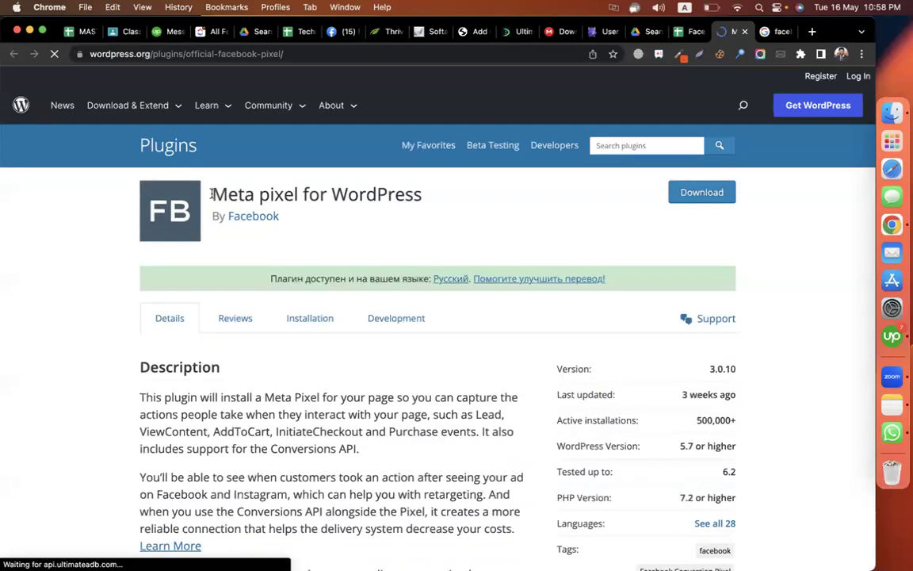
drag(212, 194, 448, 201)
key(super+c)
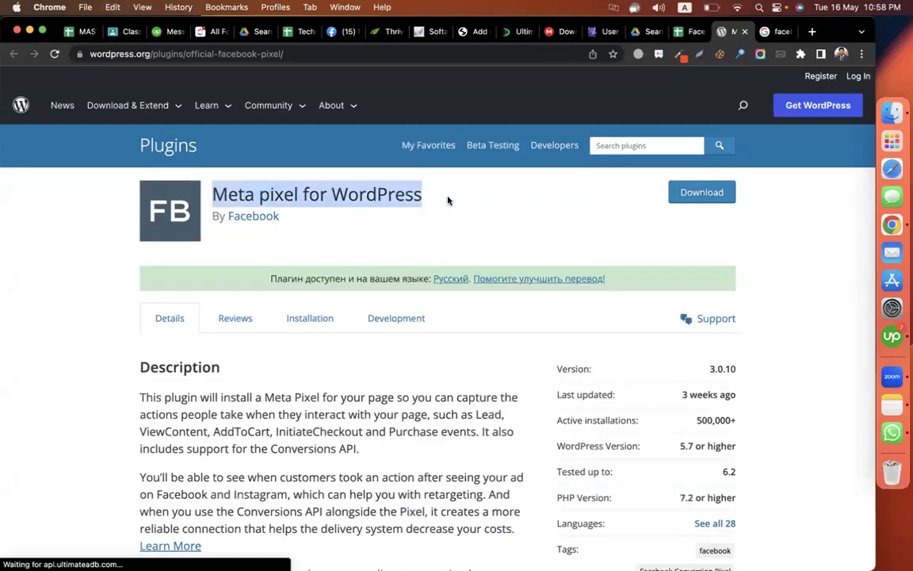
- Install and activate the Meta pixel for WordPress plugin from the search results
click(468, 32)
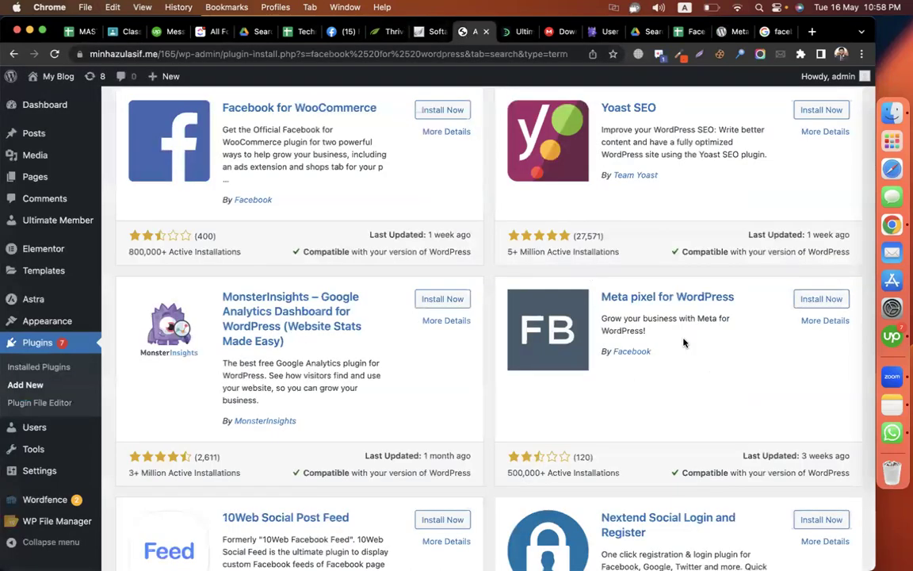
click(821, 302)
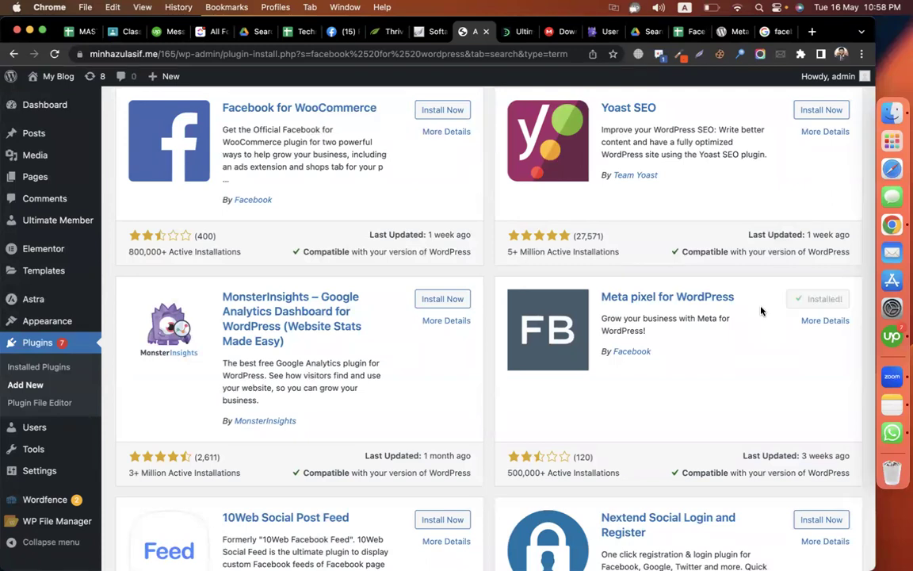
click(827, 298)
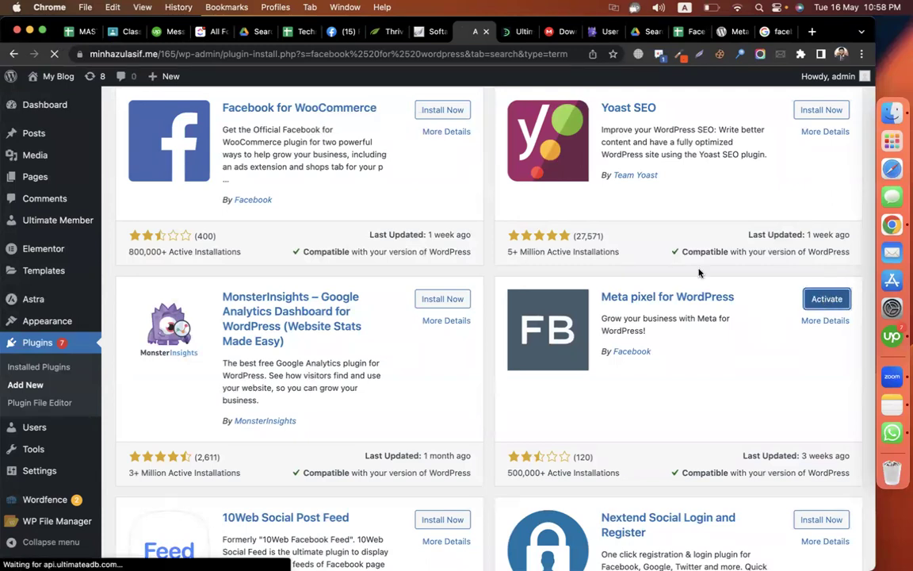
scroll(698, 269, up, 5)
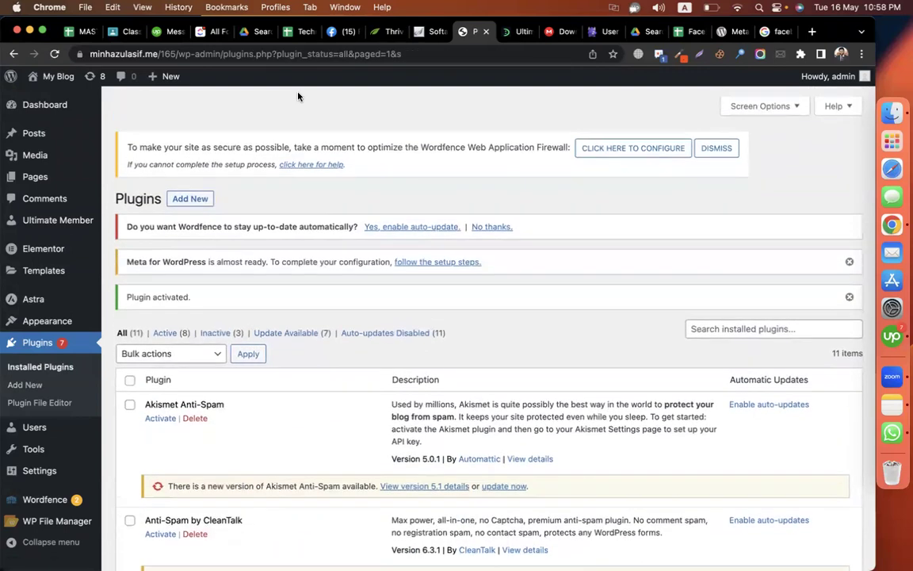
scroll(34, 434, down, 5)
mouse_move(64, 474)
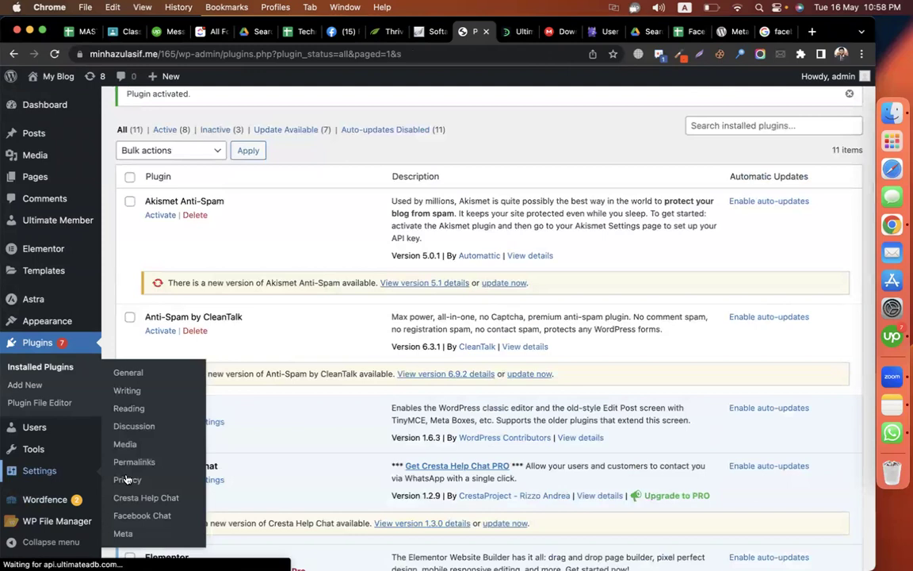
- Start connecting the site to Facebook from Settings > Meta as the current account
click(145, 537)
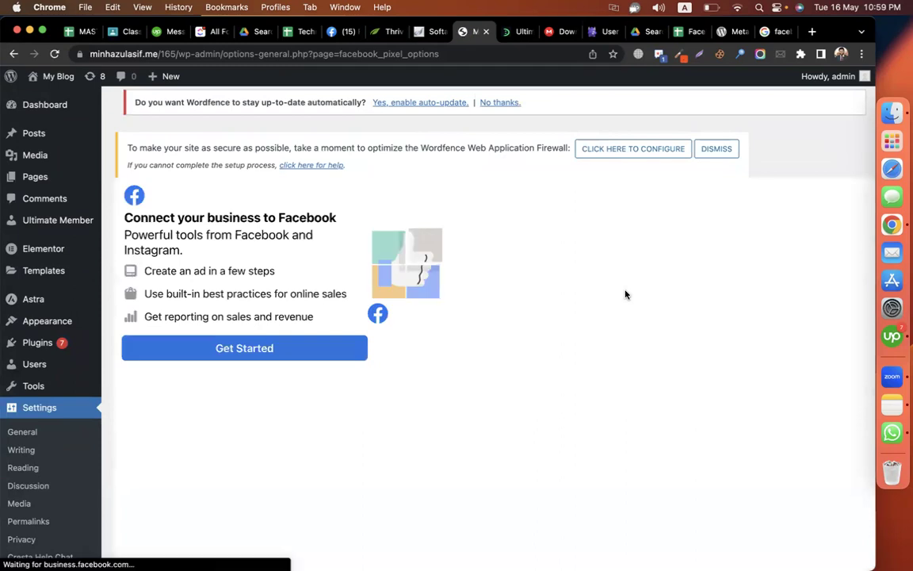
click(360, 348)
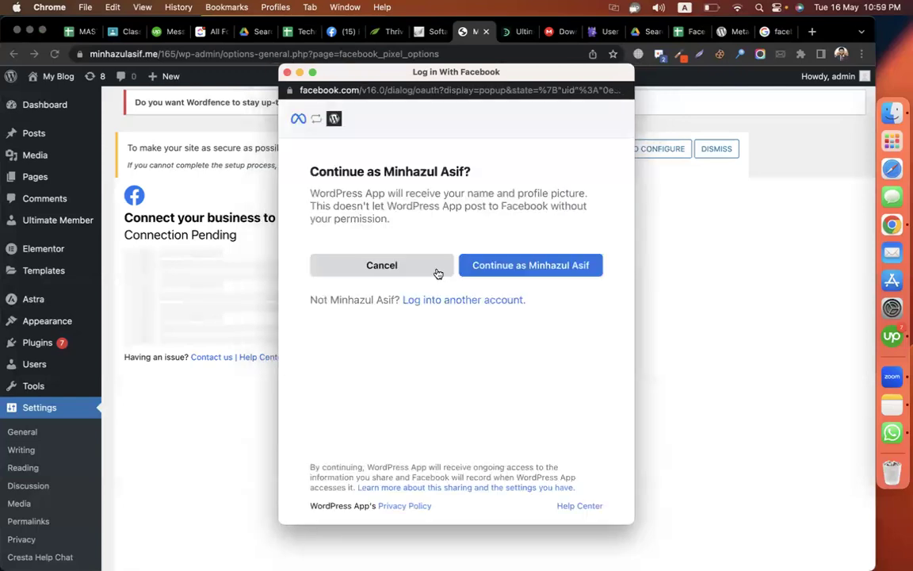
click(489, 278)
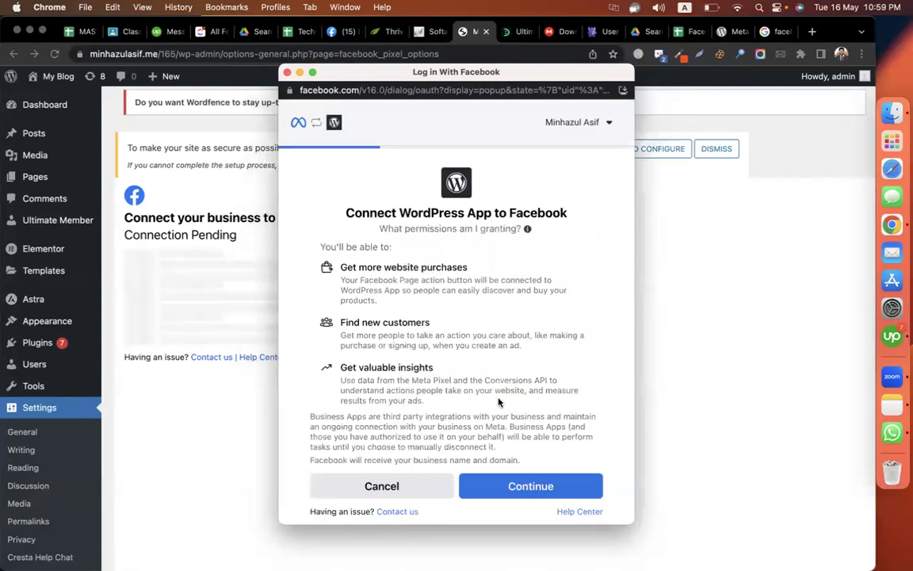
click(525, 496)
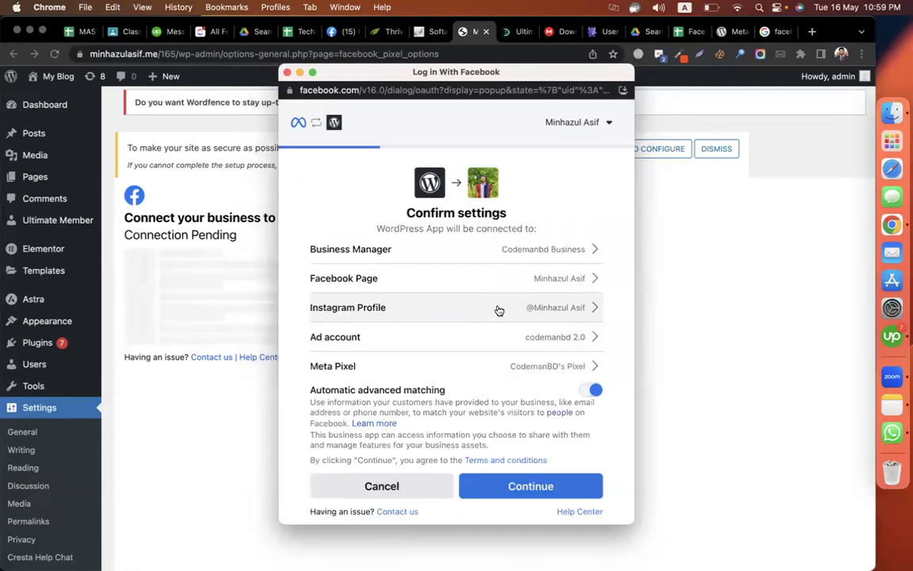
- Open the Facebook Page choice in Confirm settings, then close the login popup
click(499, 285)
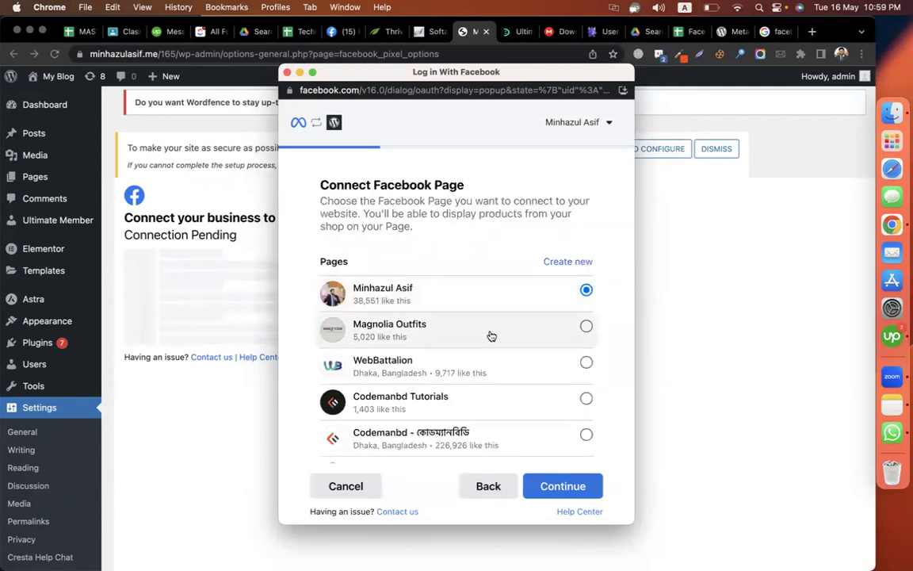
scroll(489, 336, down, 5)
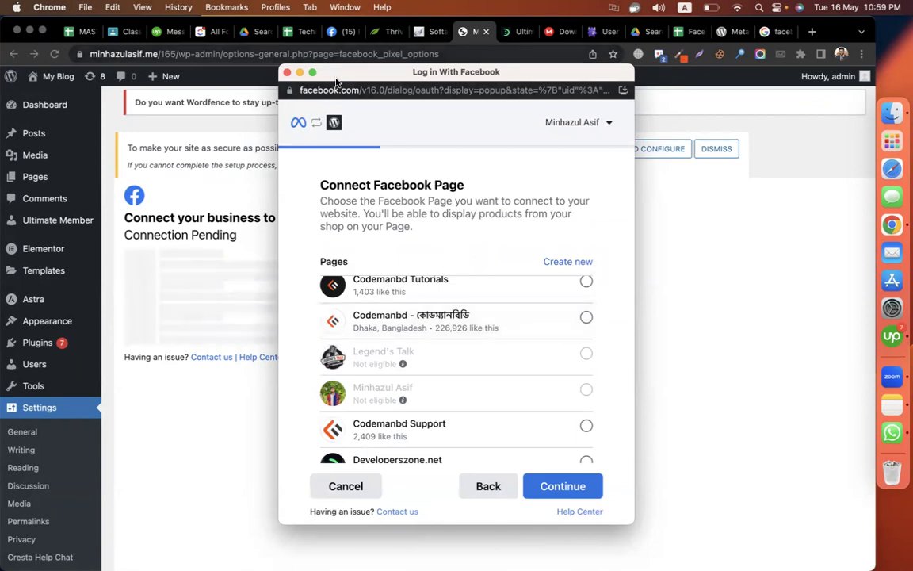
click(287, 72)
- Open the Thrive Themes Facebook page in a new tab, then return to the Meta settings
click(338, 31)
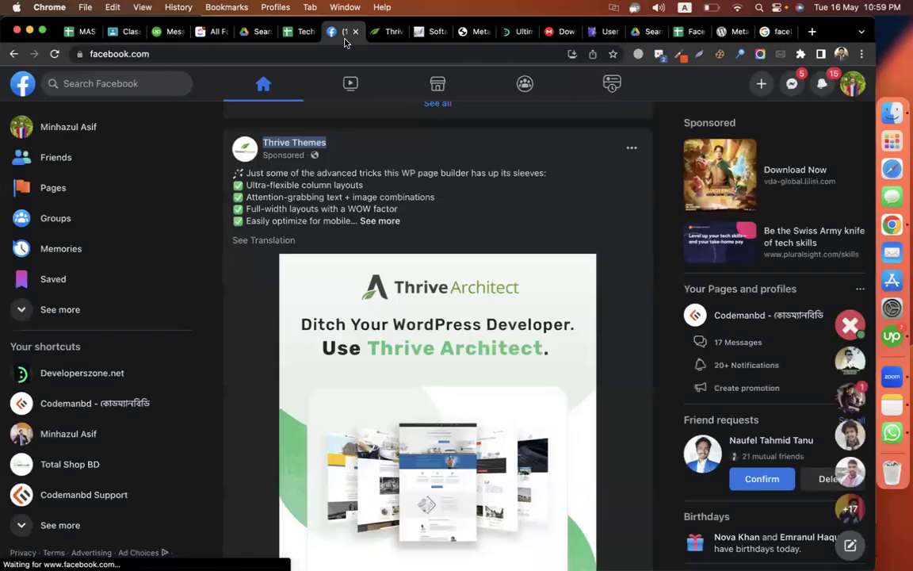
right_click(321, 143)
click(357, 149)
click(365, 32)
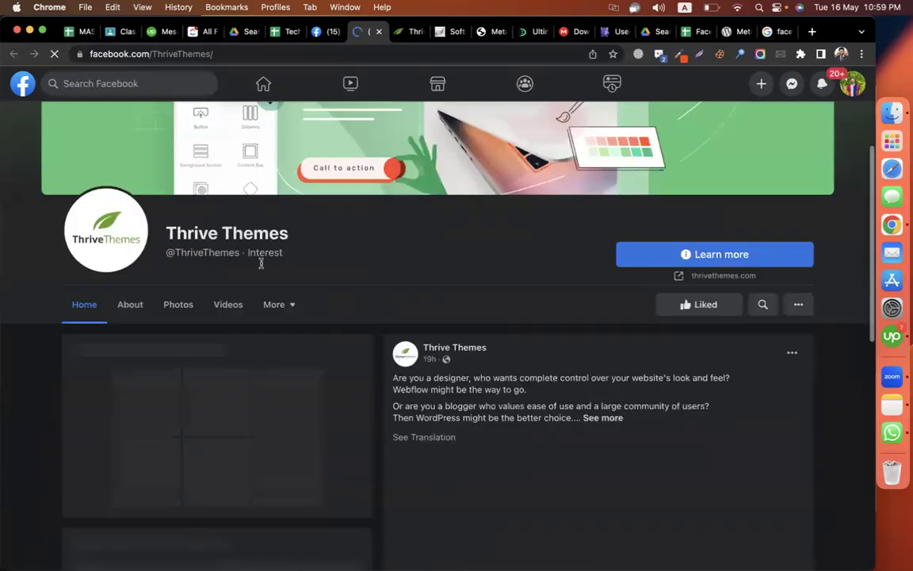
triple_click(247, 232)
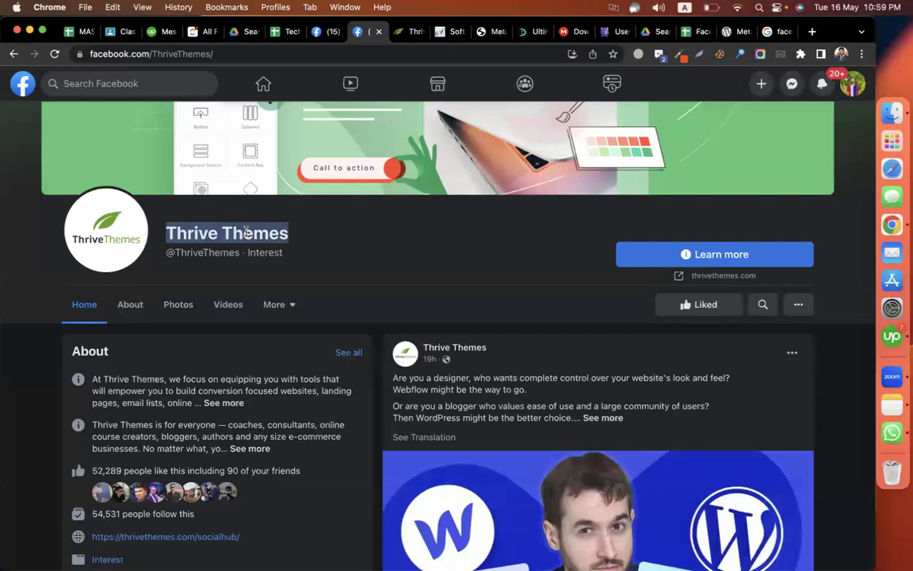
click(486, 34)
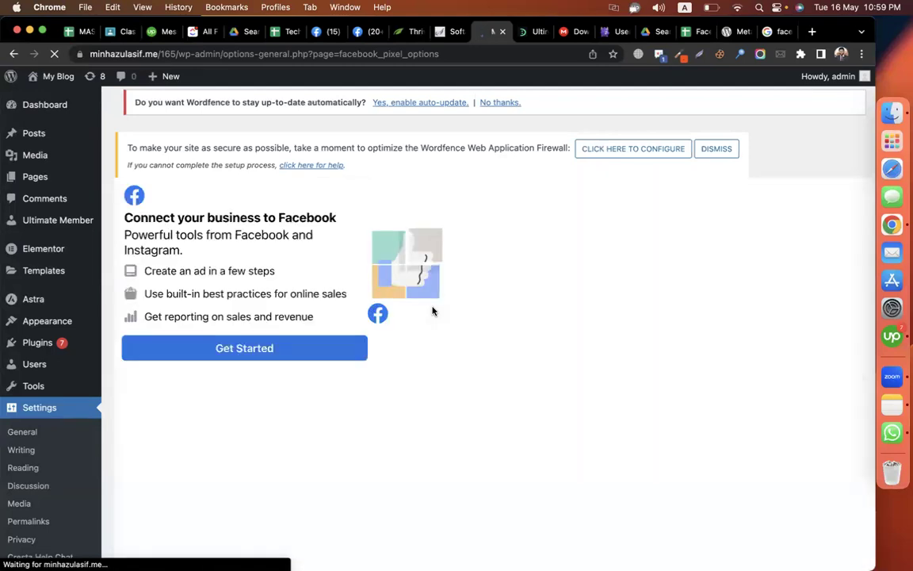
- Restart the Facebook connection as the logged-in user and agree to connect the WordPress app
click(341, 346)
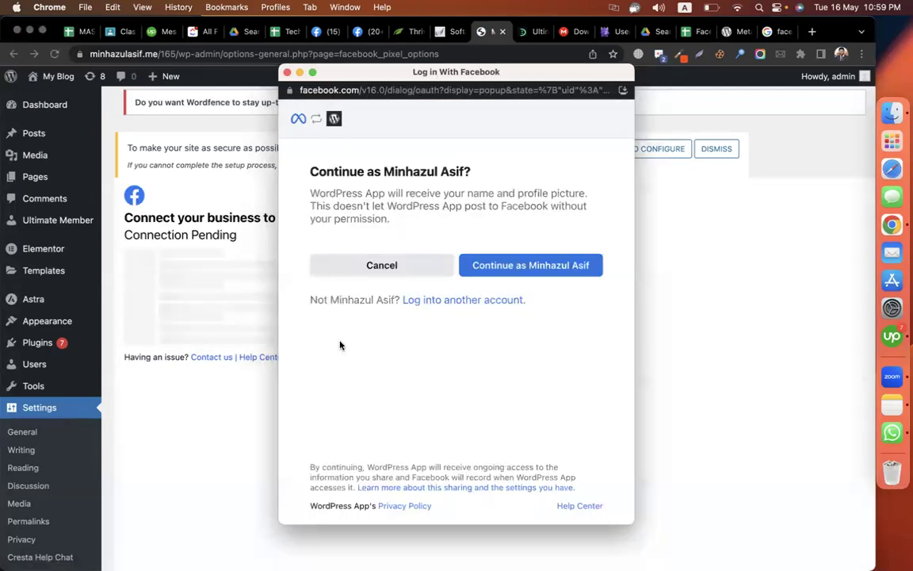
click(555, 265)
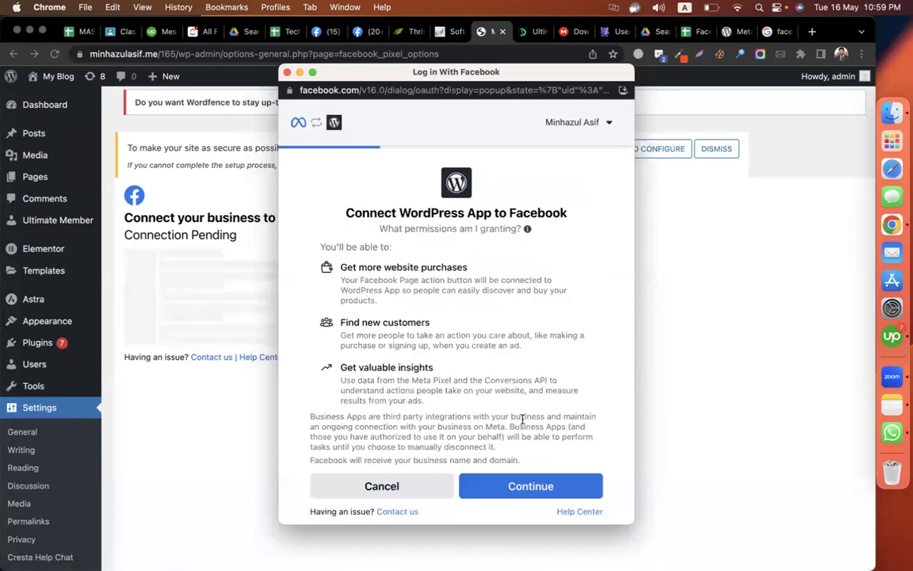
click(547, 487)
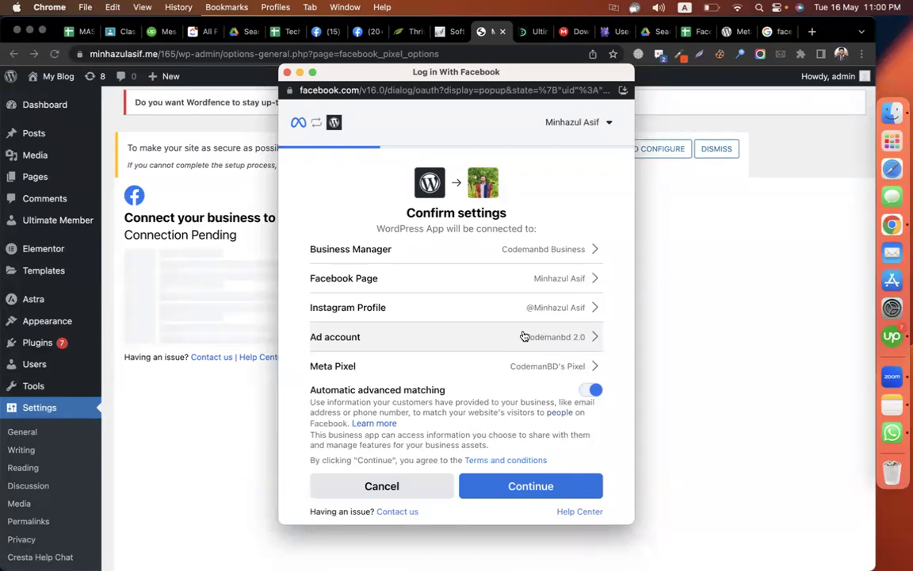
- Change the connected Facebook Page to Codemanbd Tutorials
click(538, 279)
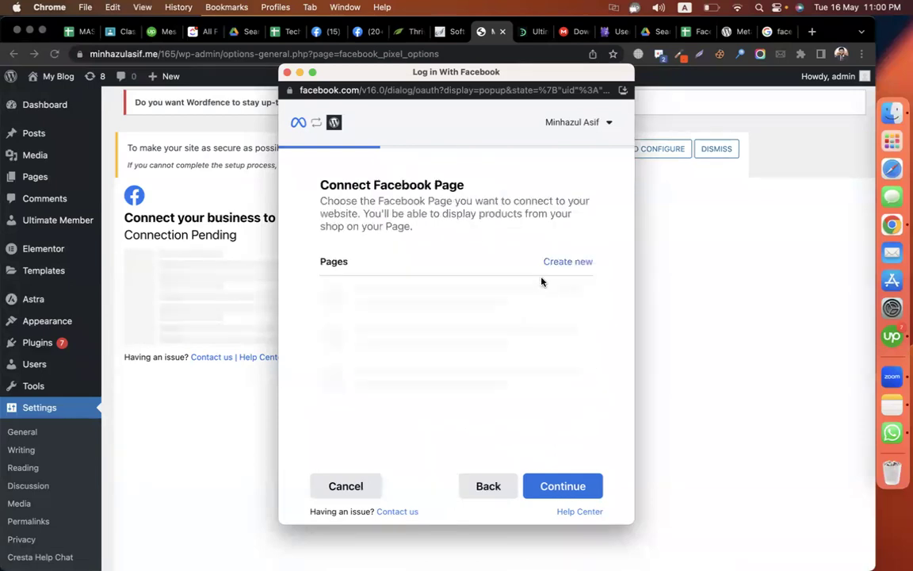
scroll(476, 389, down, 3)
click(469, 371)
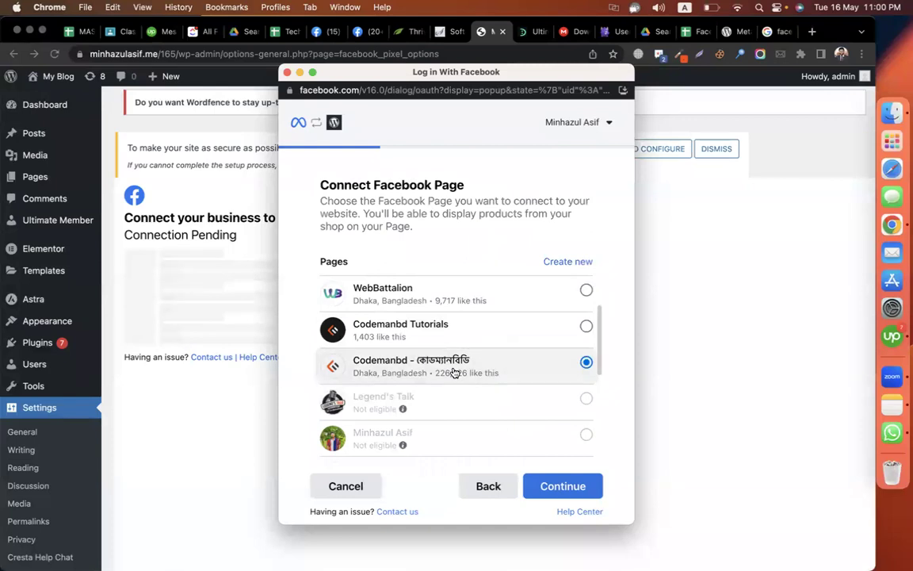
click(467, 325)
click(563, 486)
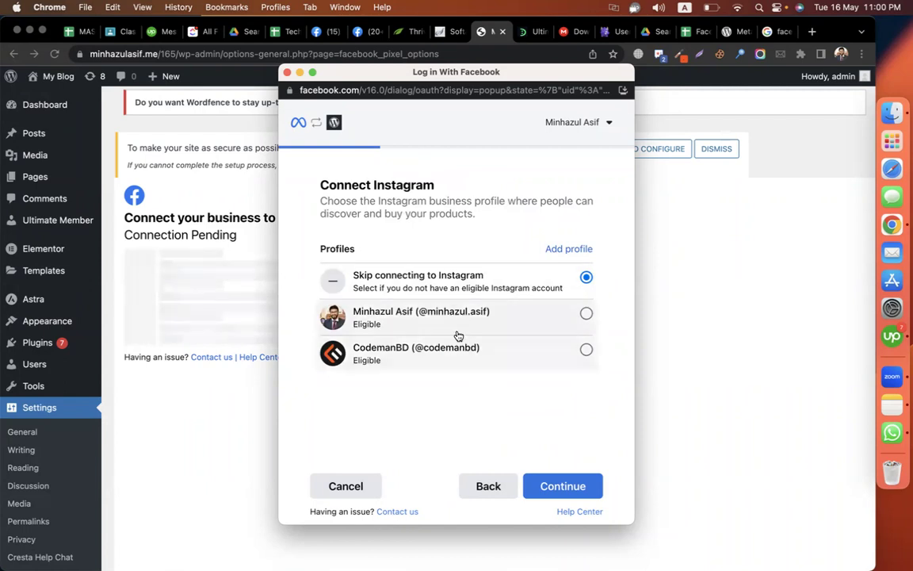
- Choose CodemanBD Instagram, the codemanbd 2.0 ad account and CodemanBD's Pixel, then approve the settings
click(498, 348)
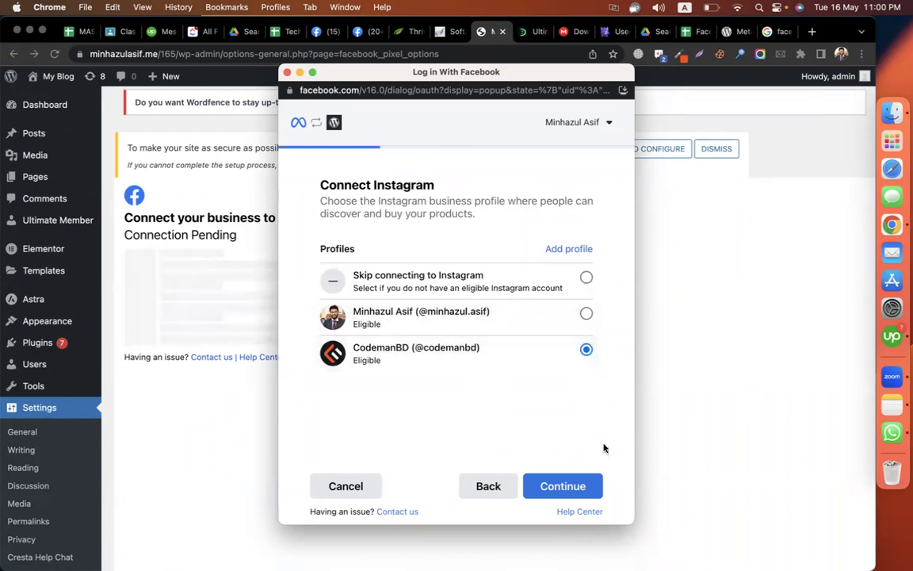
click(588, 489)
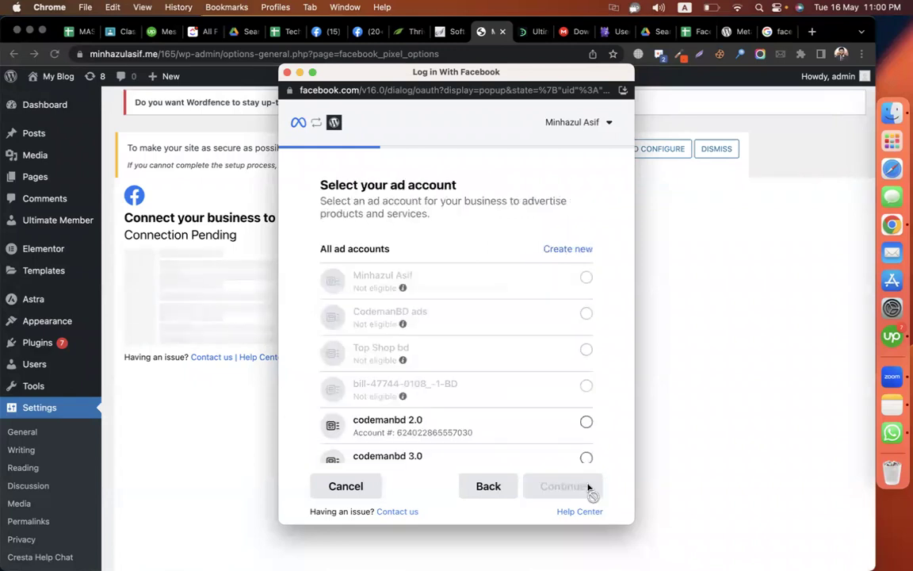
scroll(553, 386, down, 5)
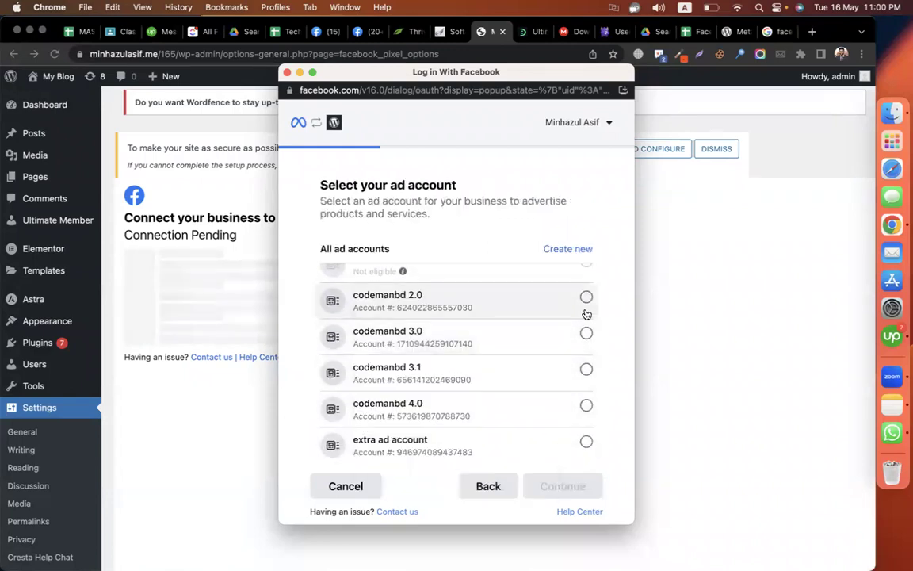
click(586, 297)
click(578, 486)
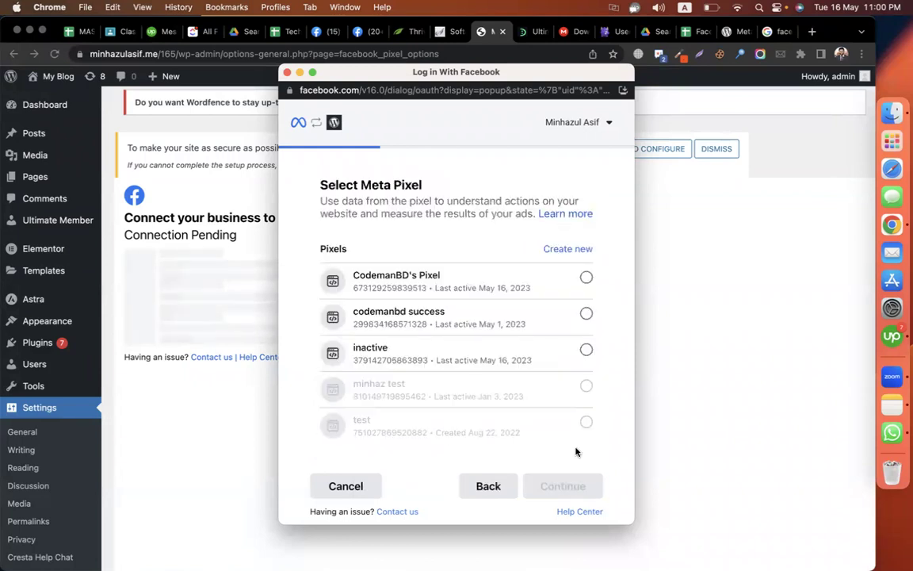
click(553, 283)
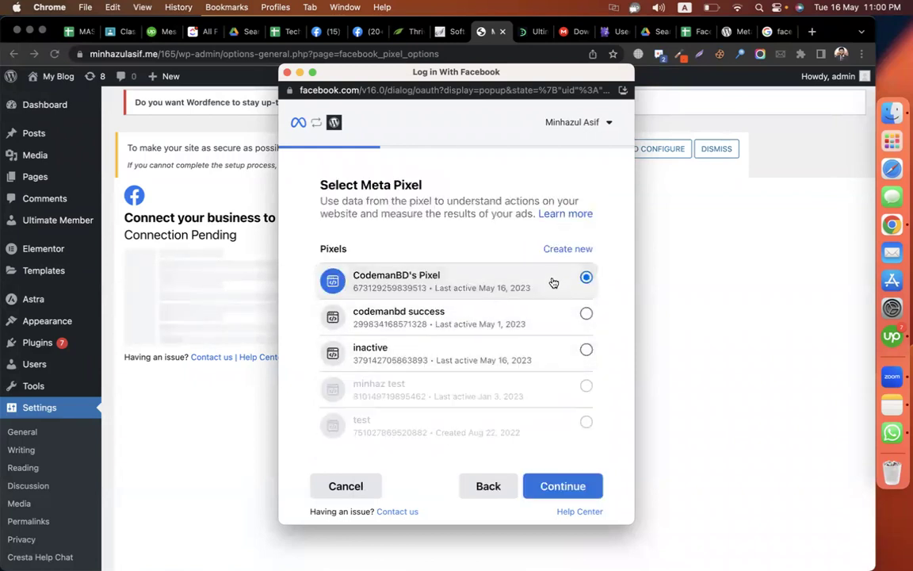
click(578, 492)
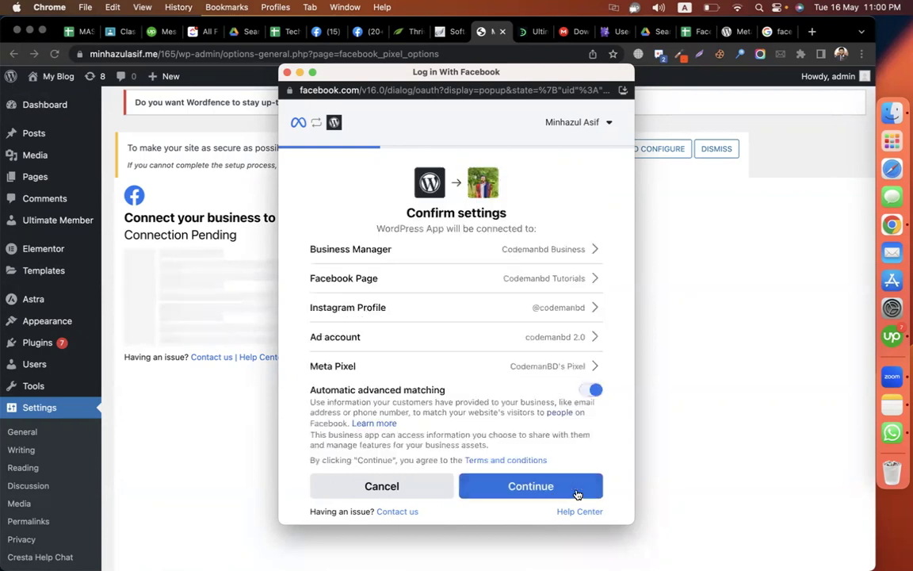
click(555, 493)
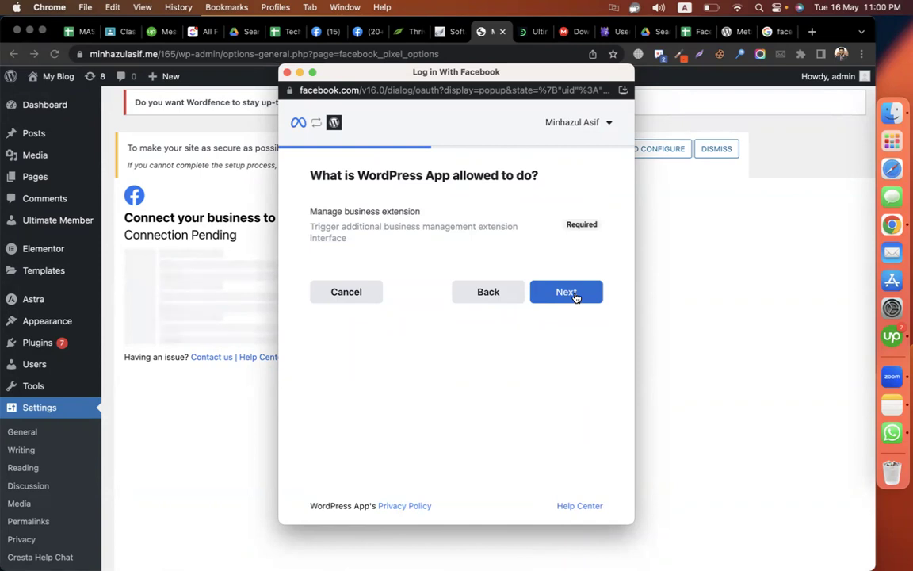
- Accept the required permission, let linking finish, and close the completed Facebook popup
click(576, 297)
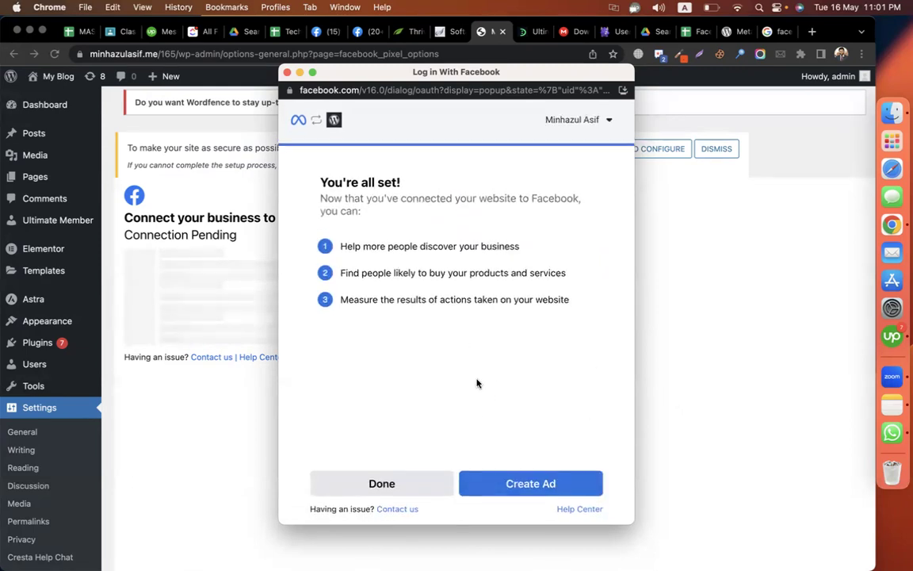
click(391, 494)
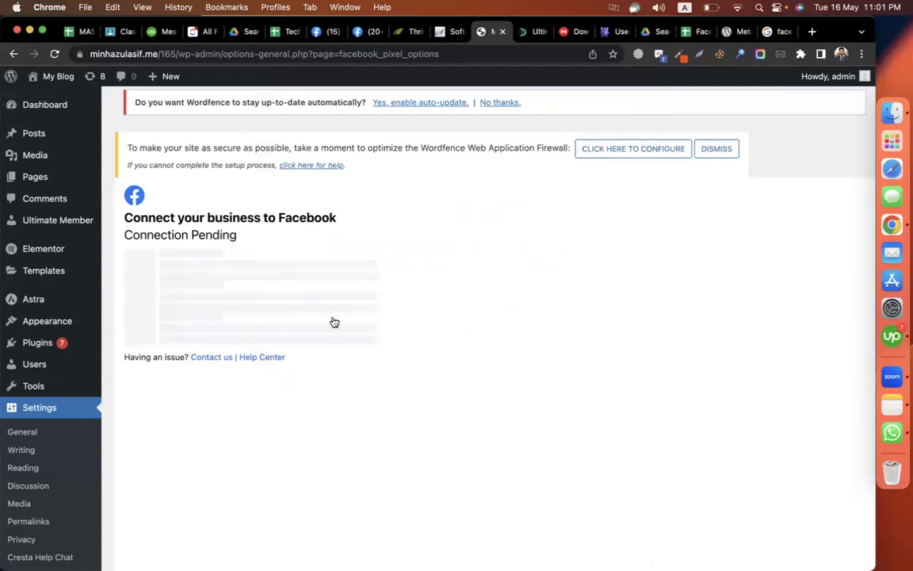
- Load facebook.com/events_manager2 in the Google tab, then bring the pixel integration sheet forward
click(775, 31)
click(296, 62)
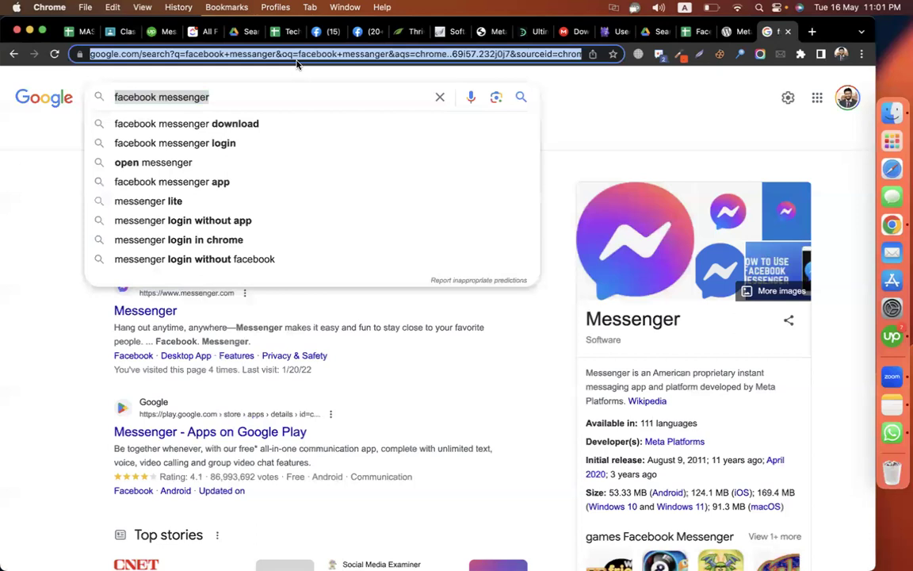
click(296, 61)
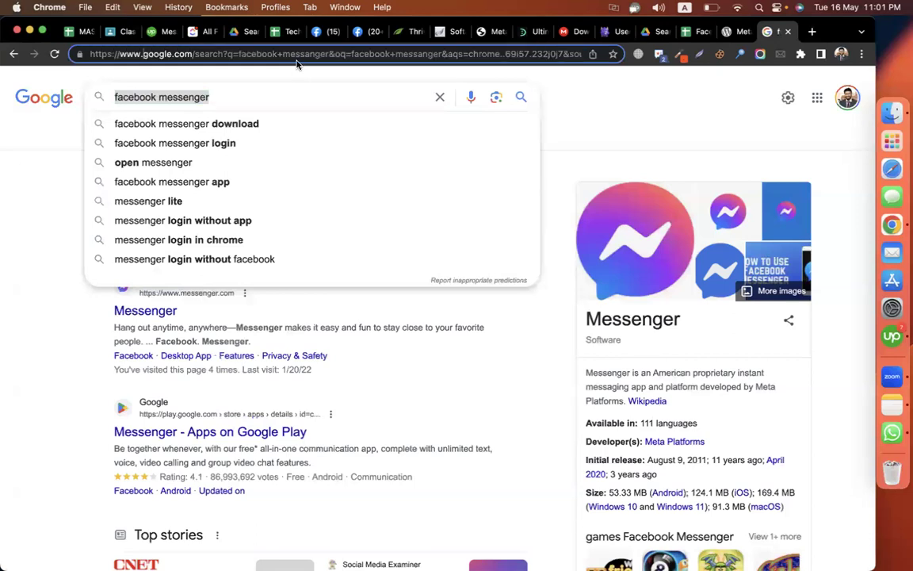
triple_click(283, 59)
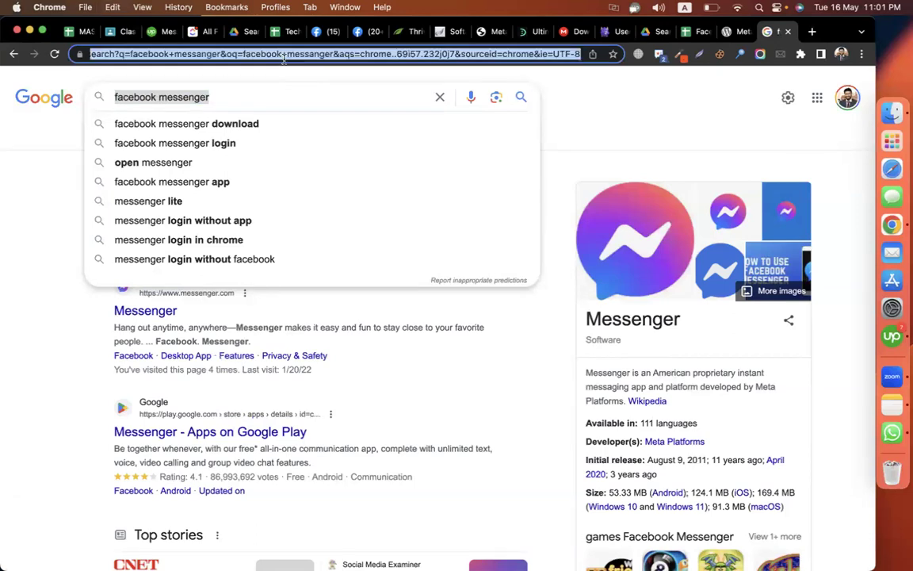
text(bu)
key(super+a)
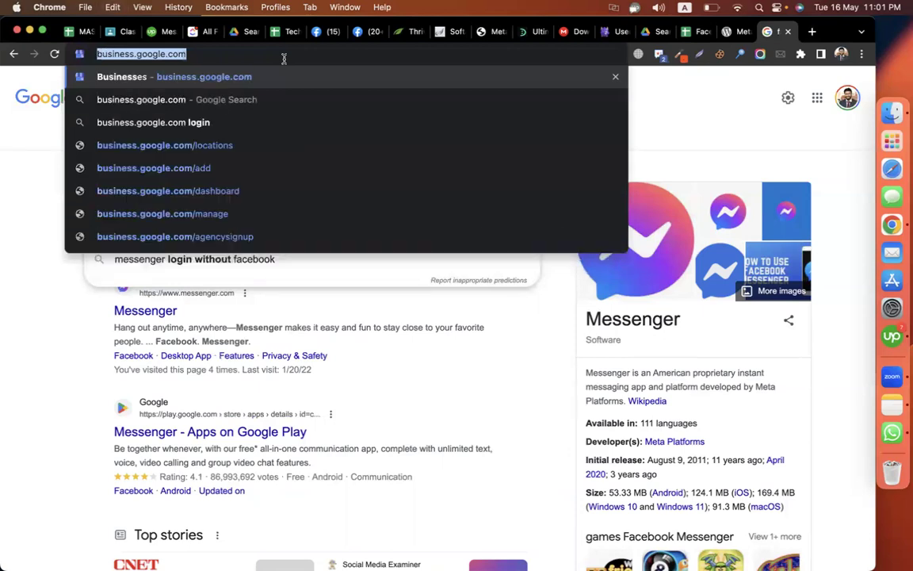
text(facebook.com)
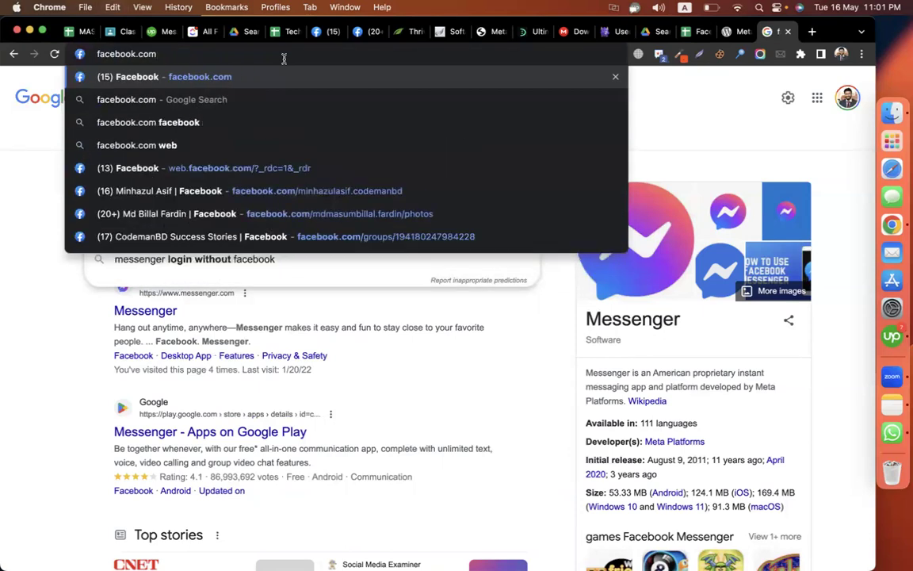
text(/events)
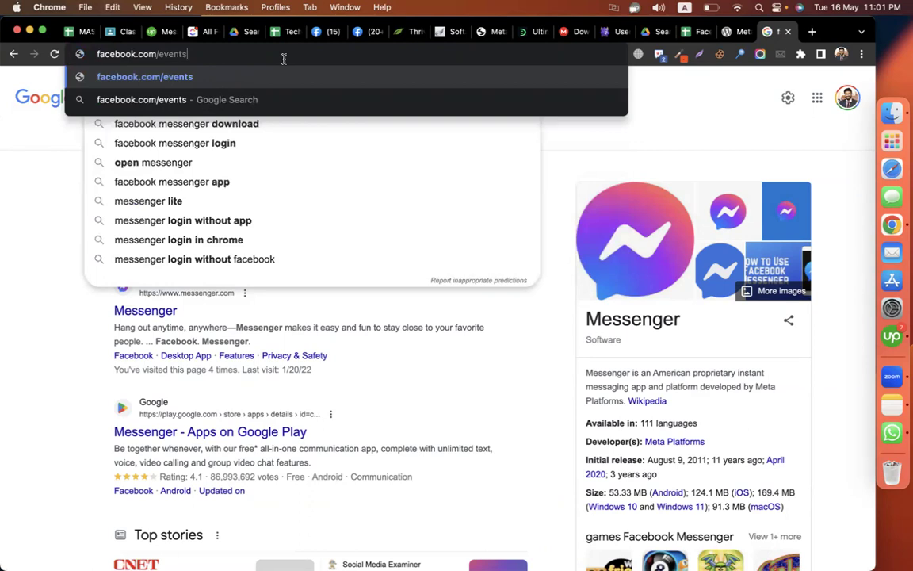
text(_manager2)
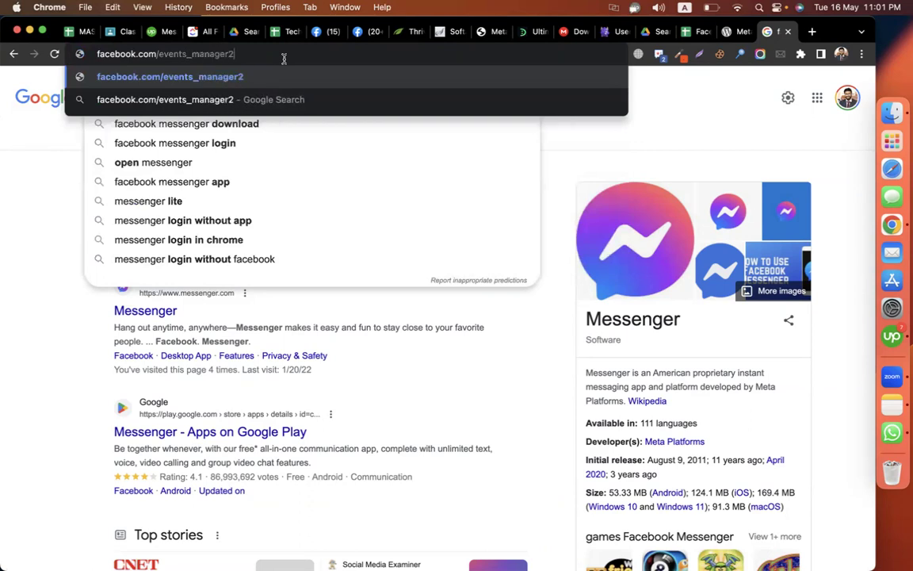
key(Return)
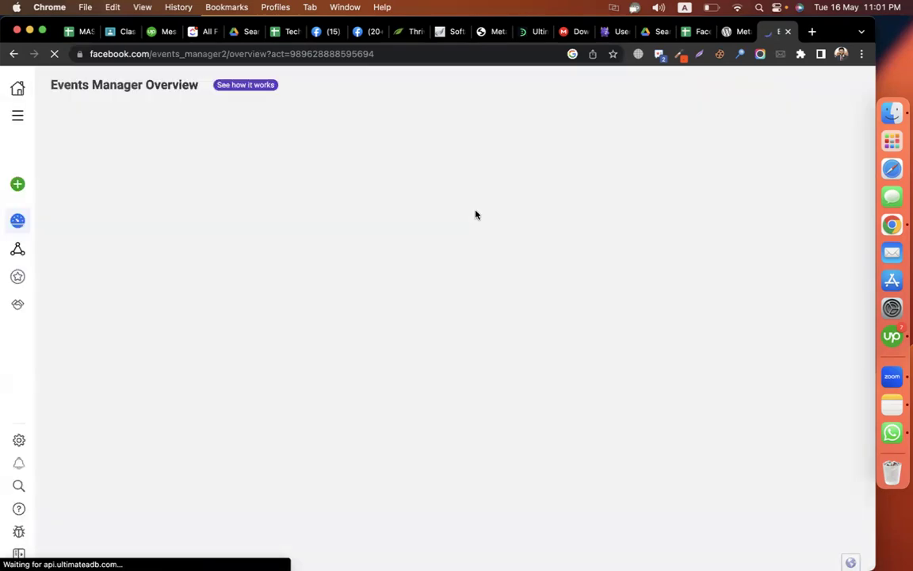
click(693, 32)
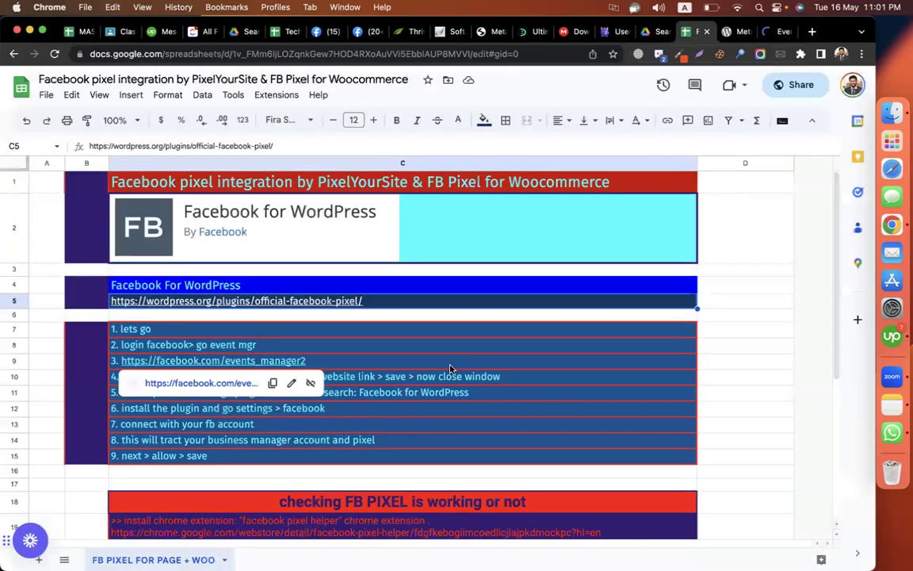
- Review setup steps C8–C10 in the instructions sheet, then return to the WordPress Facebook settings
click(621, 346)
scroll(621, 349, down, 5)
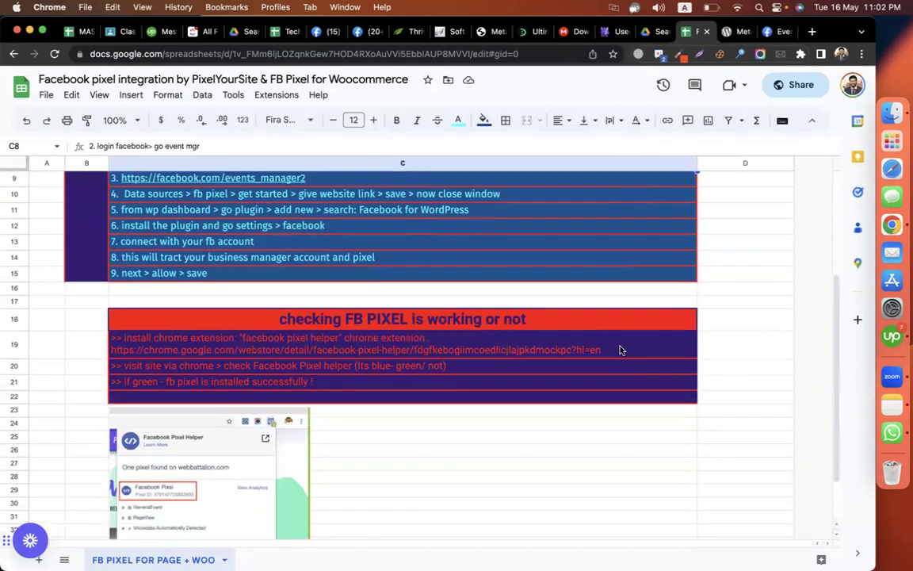
scroll(621, 350, down, 2)
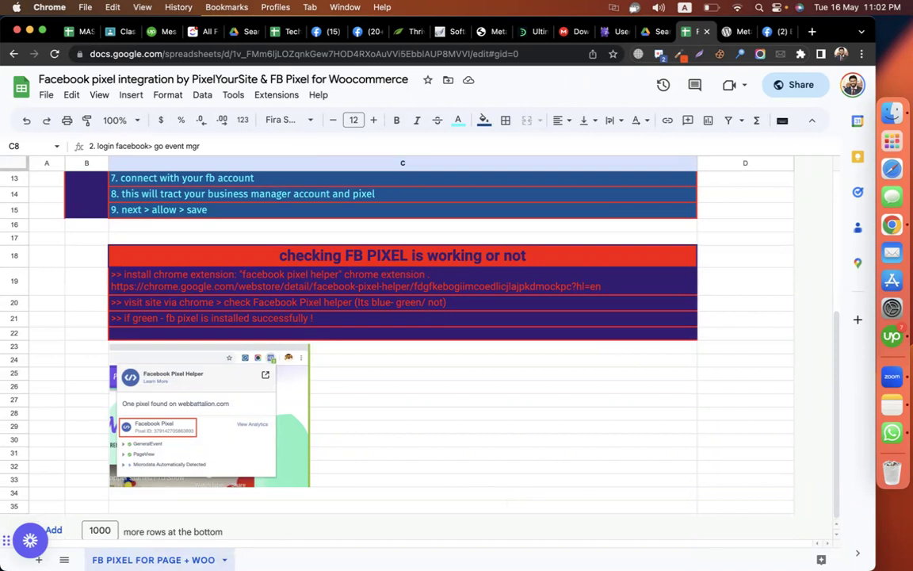
click(669, 426)
scroll(667, 425, up, 5)
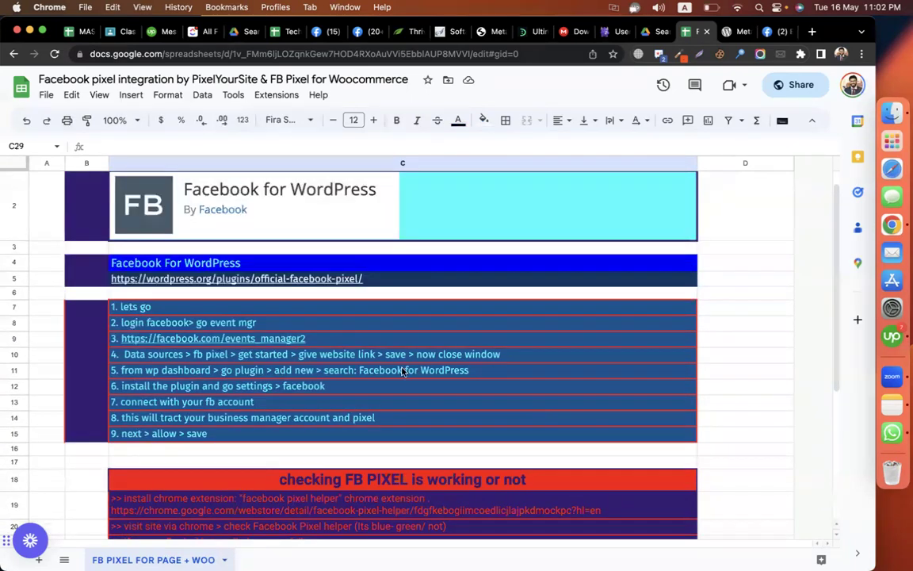
click(260, 339)
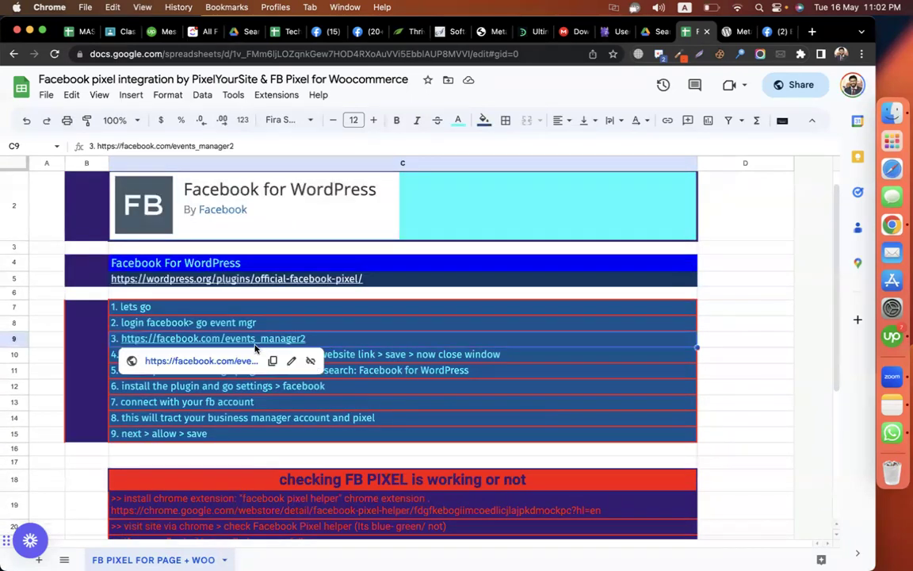
click(367, 323)
click(211, 361)
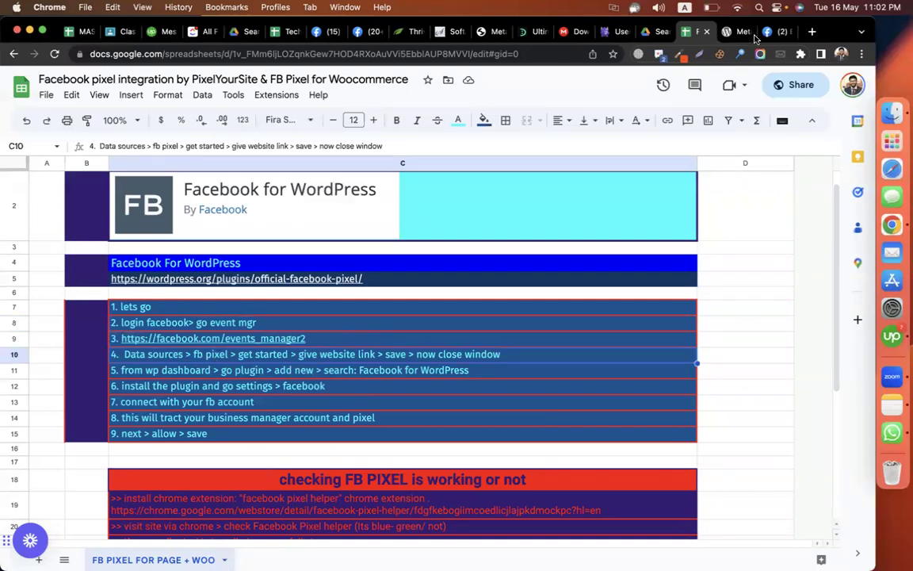
click(728, 32)
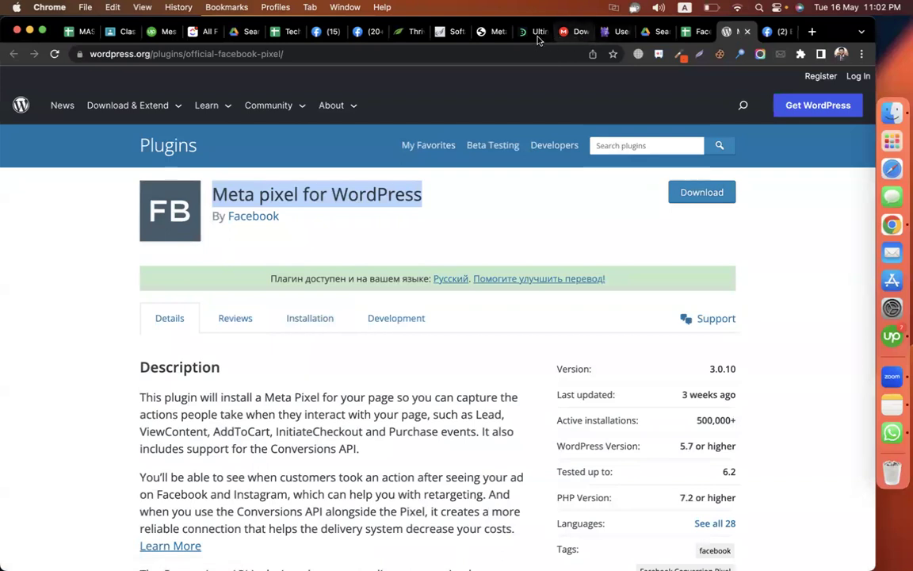
click(490, 32)
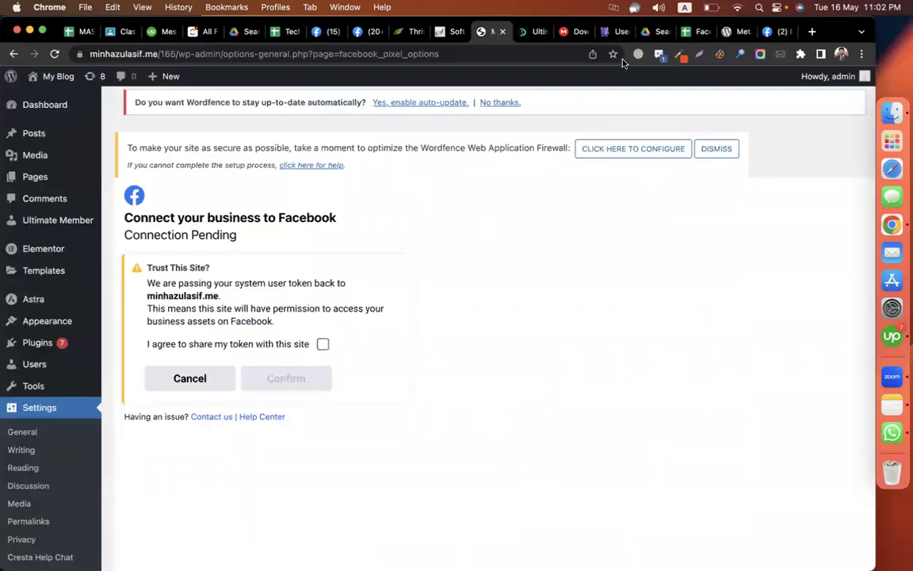
- In Events Manager, try connecting a new data source, then close that dialog
click(776, 32)
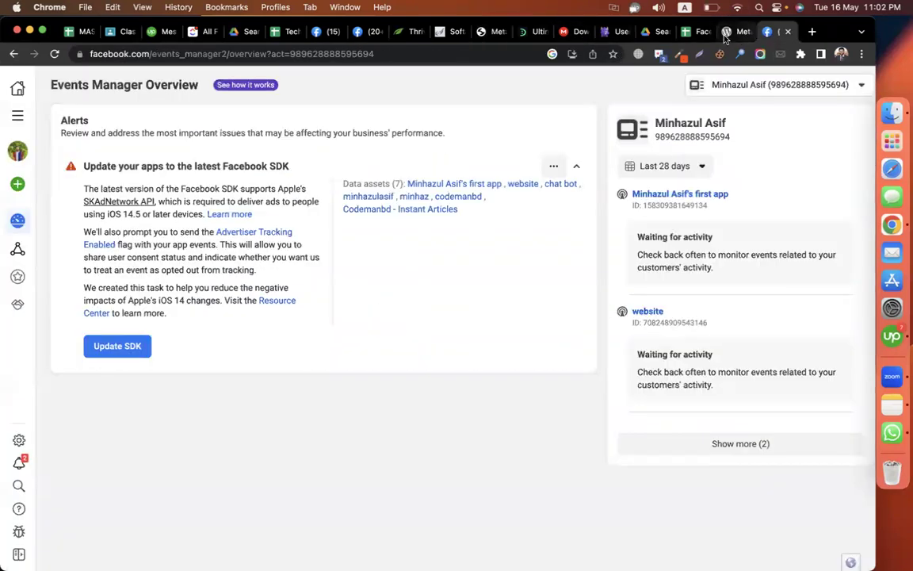
mouse_move(16, 172)
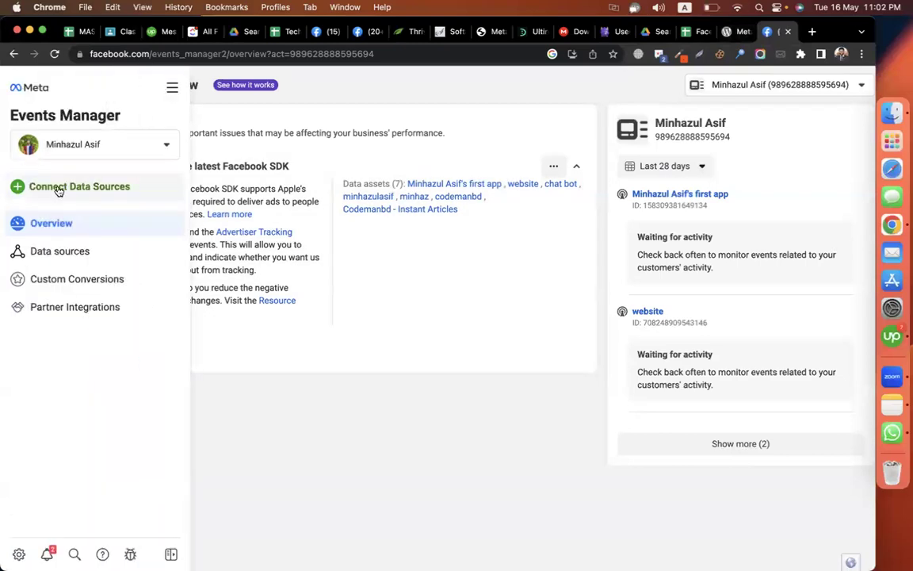
click(65, 187)
mouse_move(187, 263)
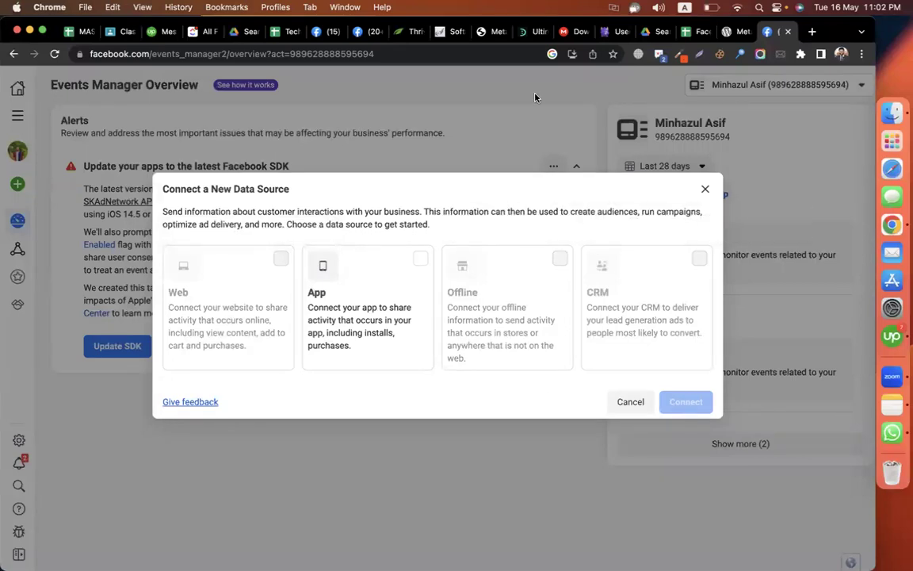
click(705, 188)
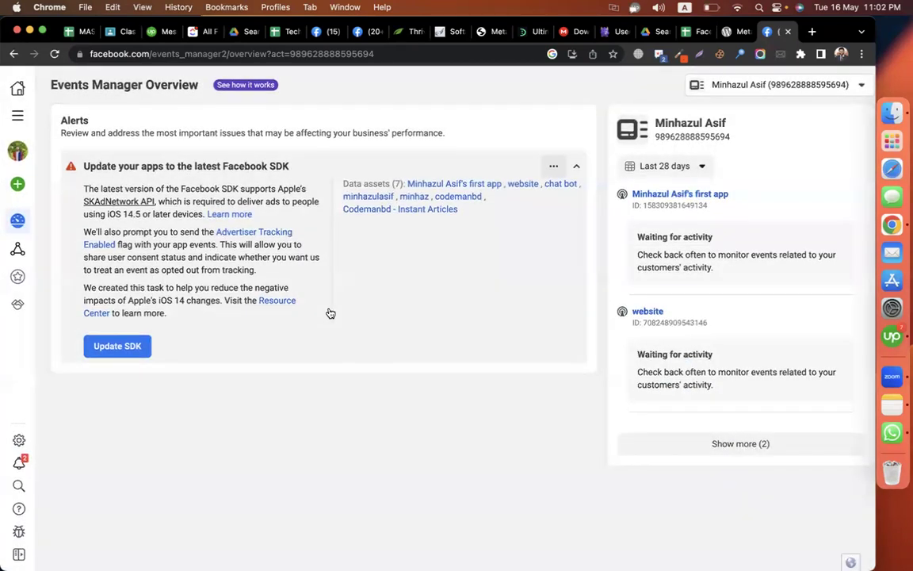
- Show Installed Plugins, then open the My Blog front page in its own new tab
click(490, 31)
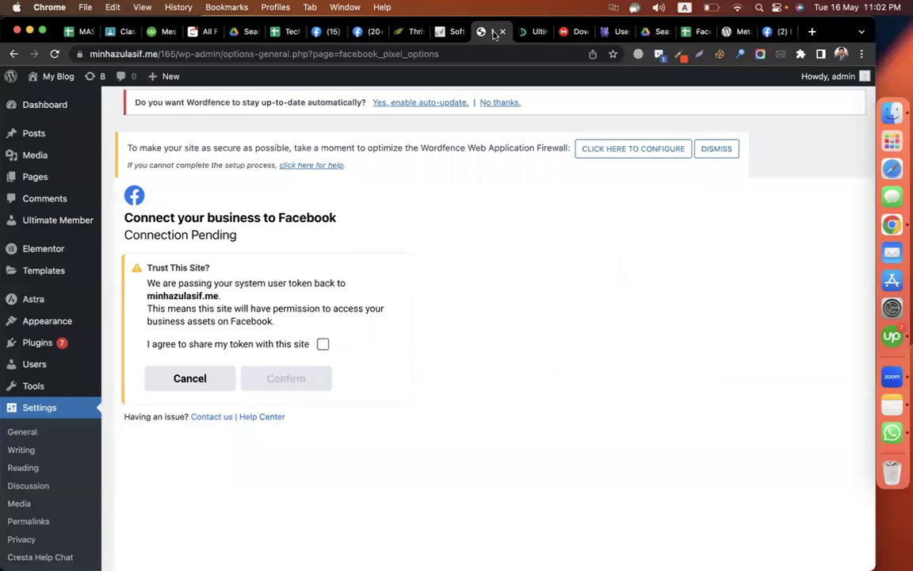
mouse_move(57, 348)
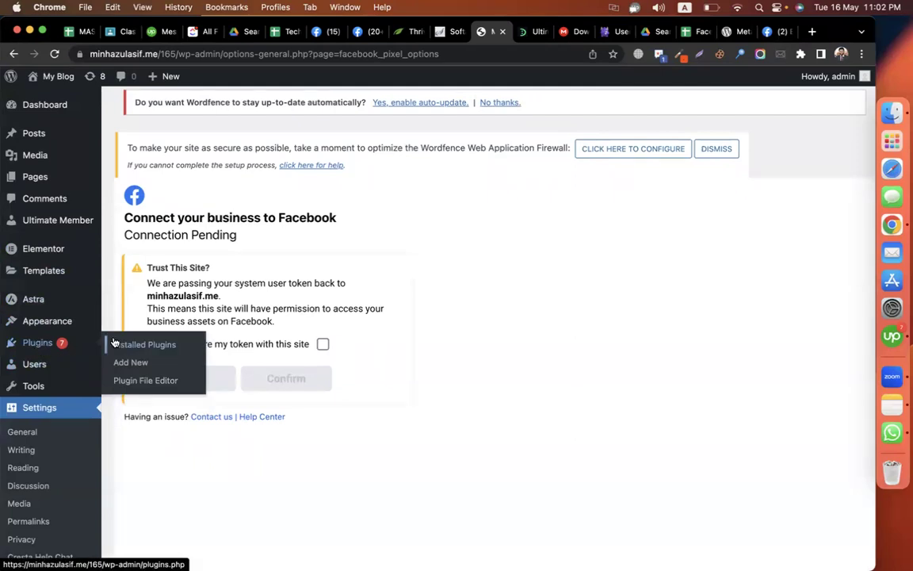
click(115, 344)
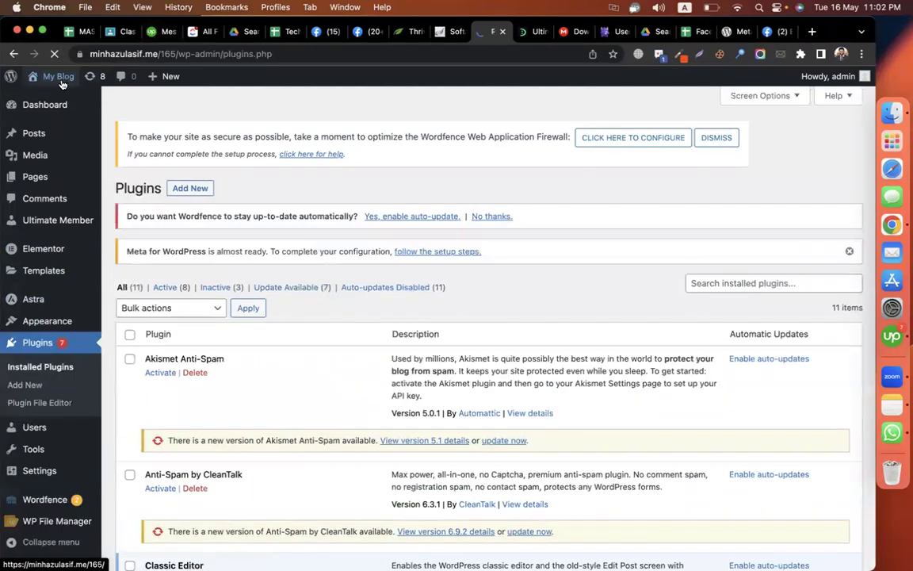
right_click(41, 80)
click(87, 96)
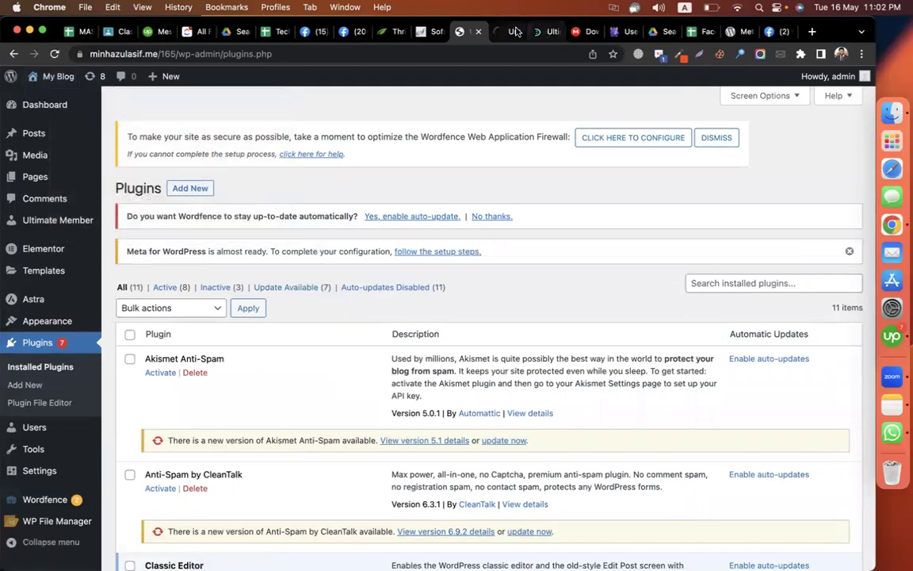
click(514, 31)
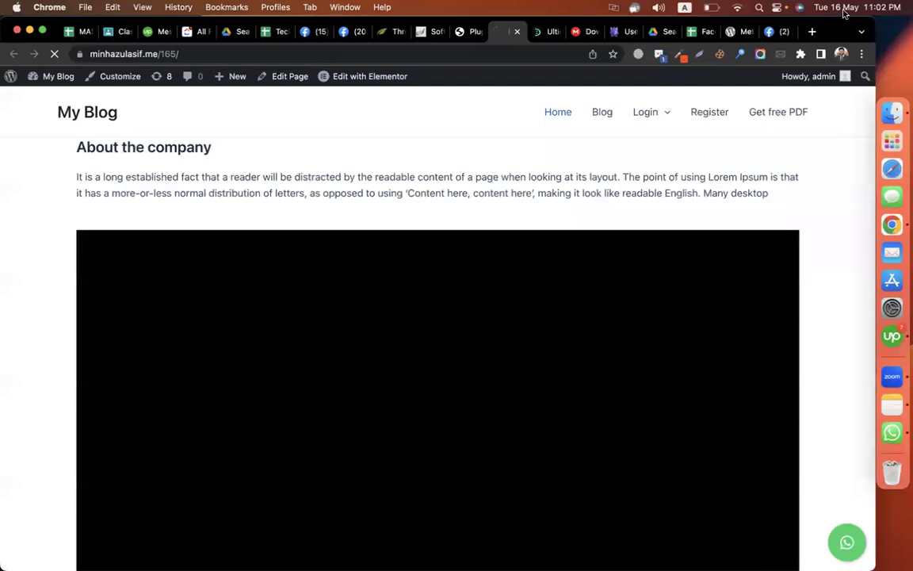
- Search Google for 'pixel helper' in a new tab and open the Meta Pixel Helper store page
click(812, 31)
text(pixel )
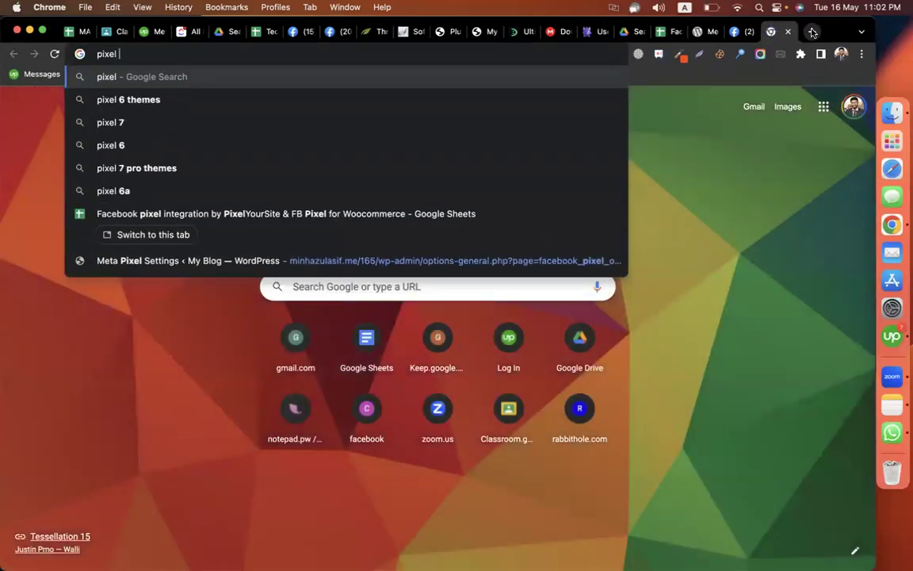
text(helper)
key(Return)
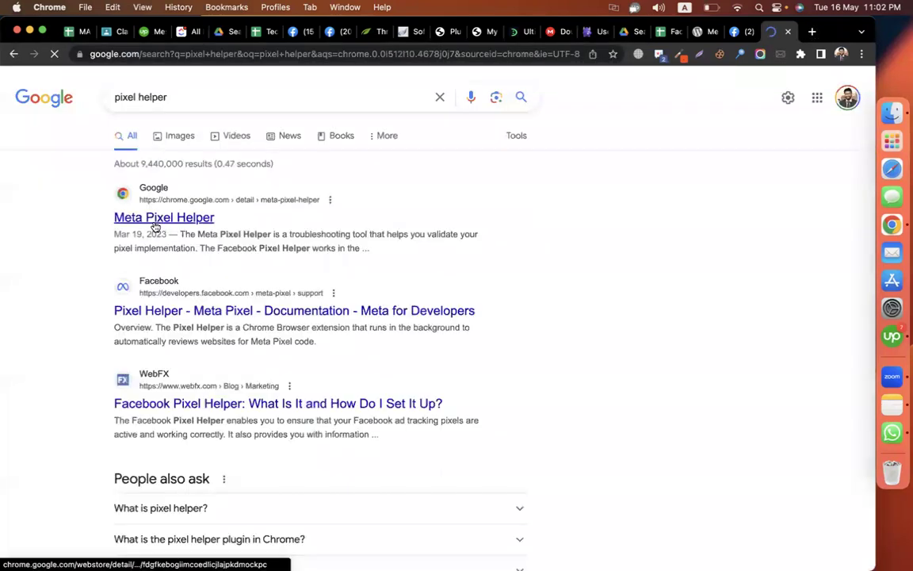
click(155, 226)
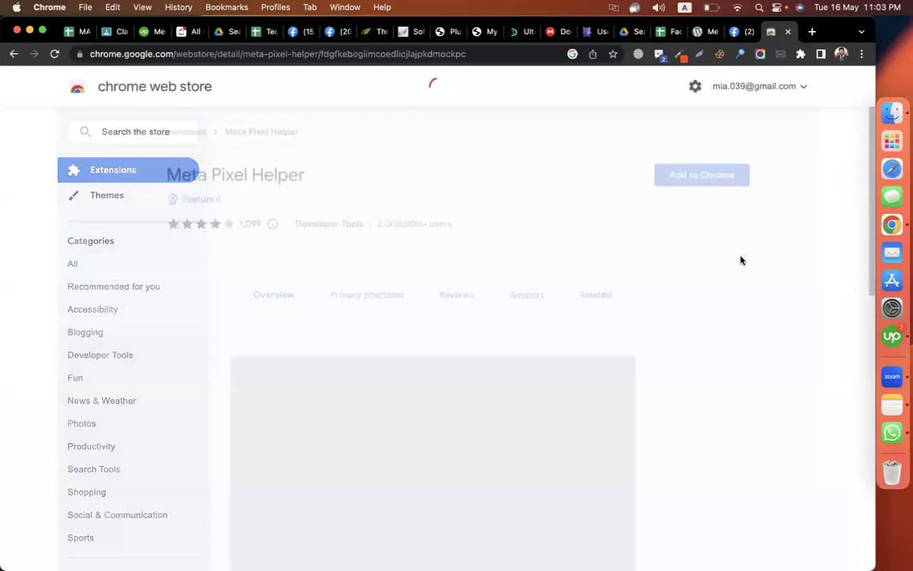
- Add Meta Pixel Helper to Chrome from the Web Store and pin it to the toolbar
click(699, 176)
click(535, 318)
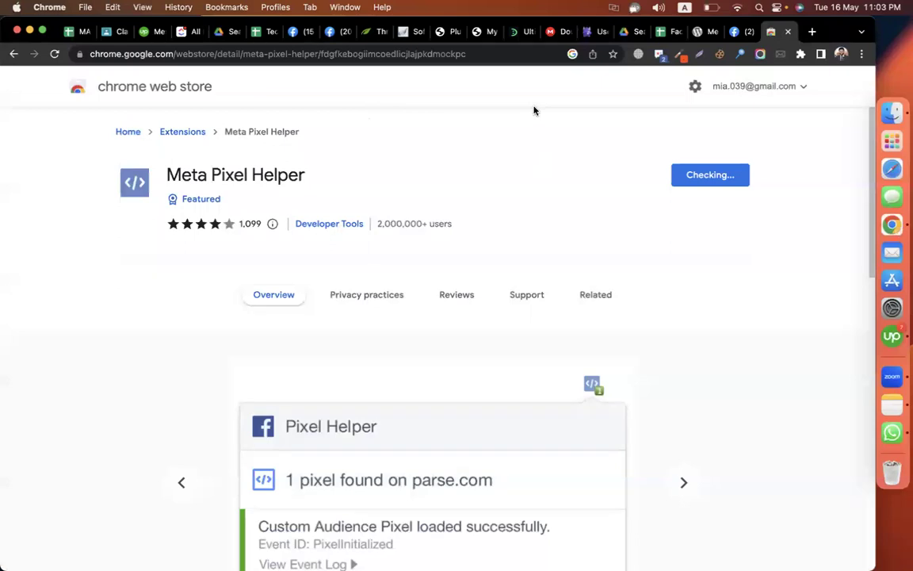
click(801, 54)
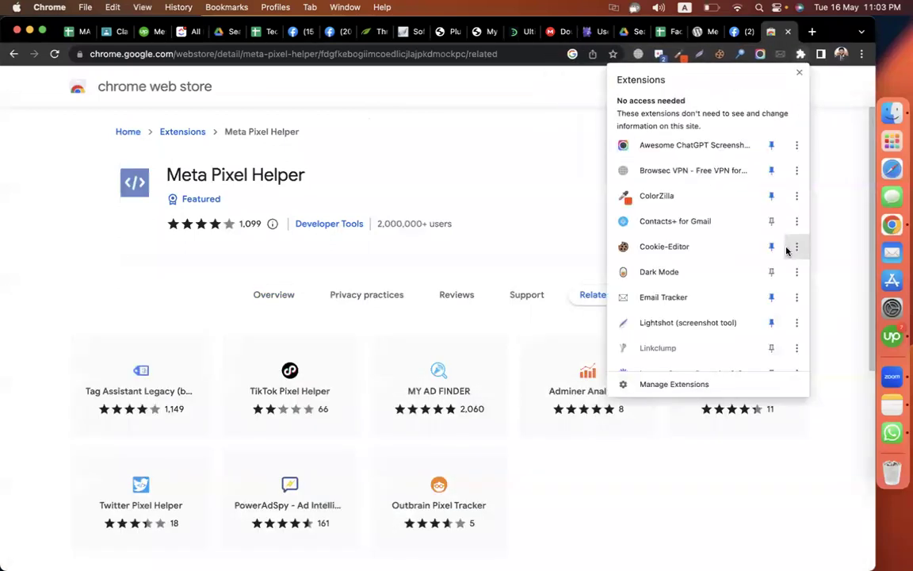
scroll(766, 339, down, 3)
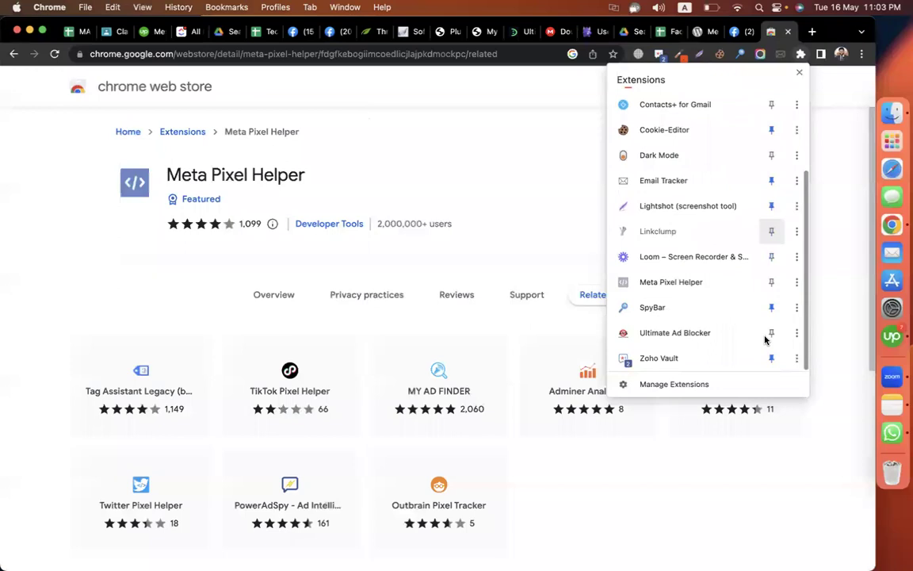
click(771, 282)
click(510, 165)
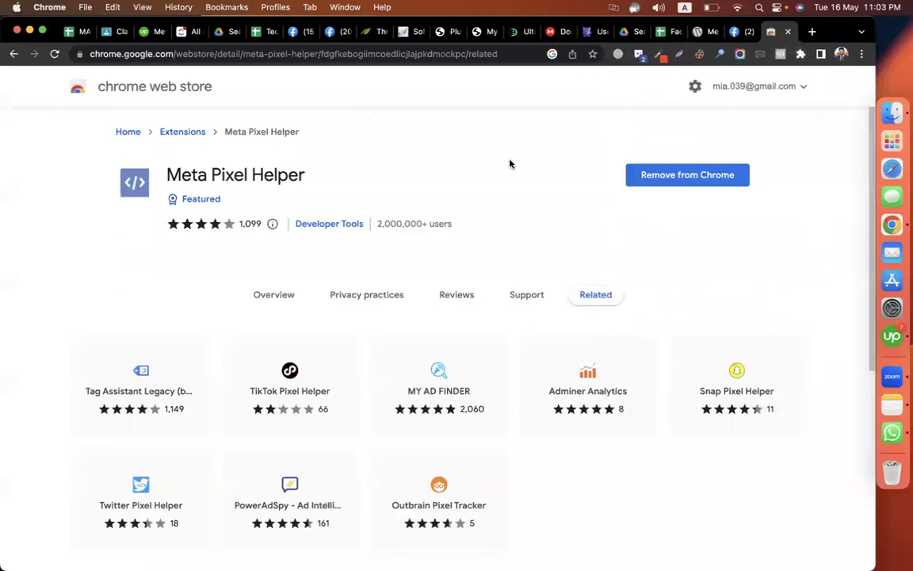
click(448, 32)
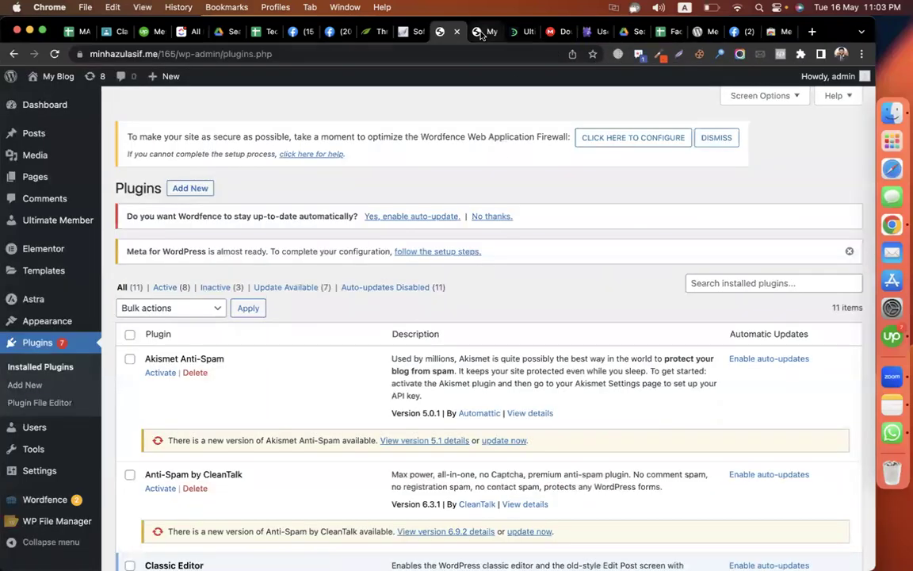
- Reload the blog front page
click(485, 32)
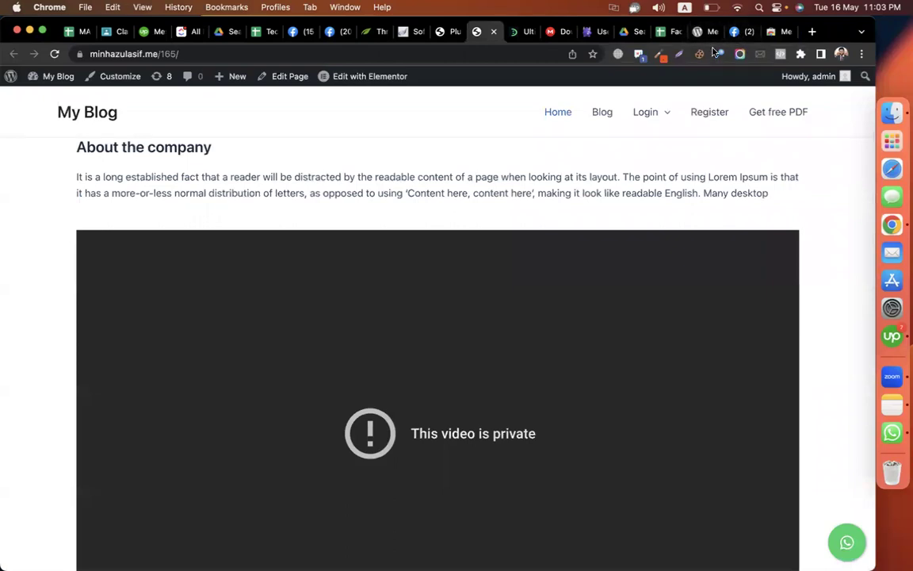
click(192, 57)
key(Return)
mouse_move(793, 80)
- Open Settings > Facebook pixel, now showing the Connect your business to Facebook screen
click(452, 33)
scroll(93, 337, down, 5)
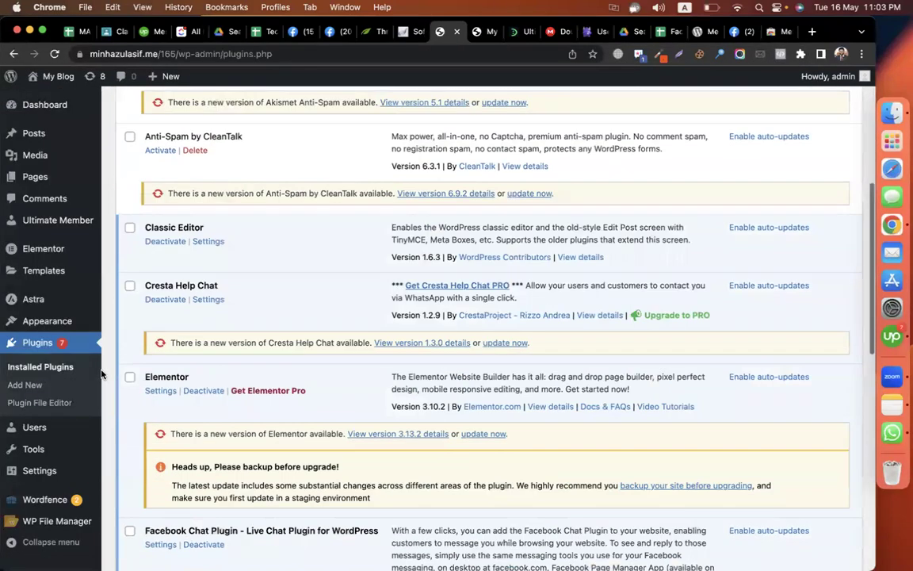
mouse_move(40, 471)
click(139, 515)
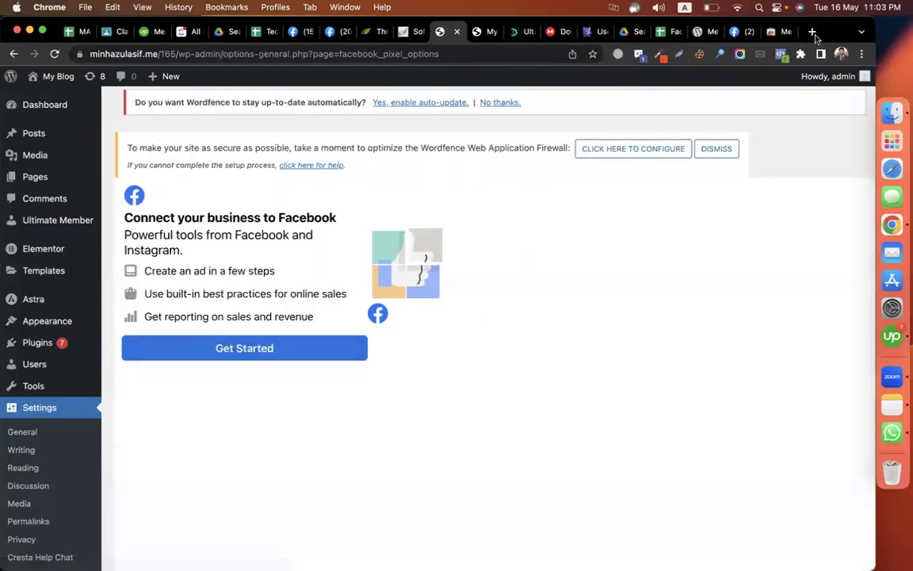
click(813, 32)
- Load codemanbd.com and confirm with Meta Pixel Helper it has one pixel firing PageView
text(code)
key(Return)
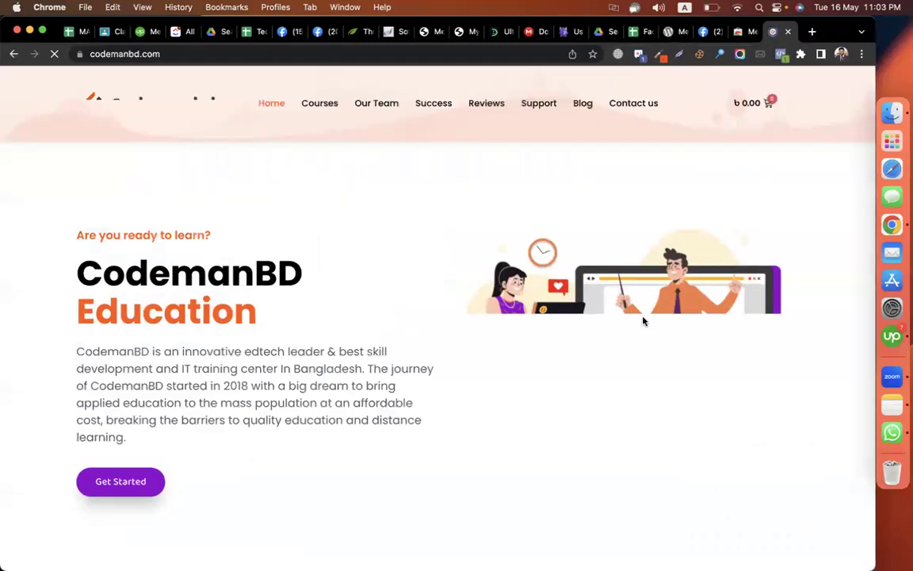
click(781, 54)
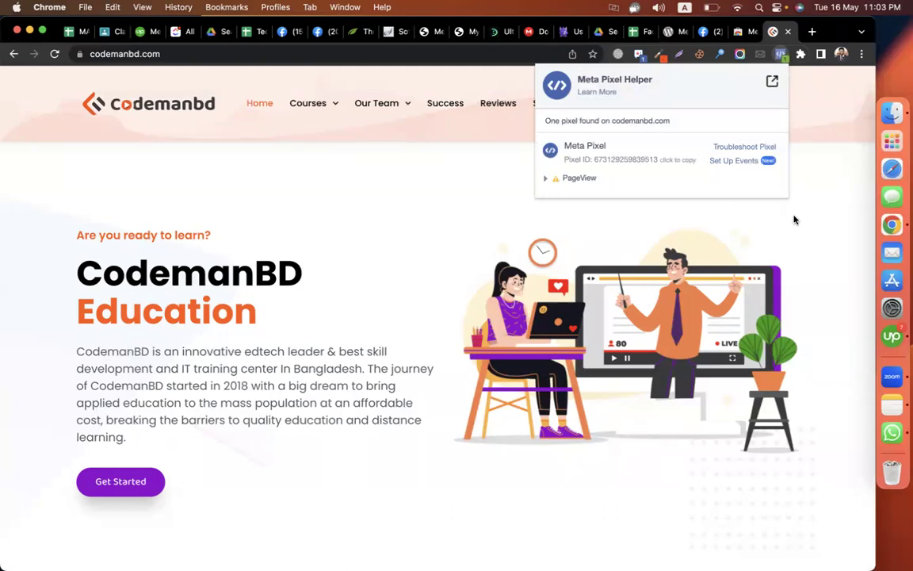
click(796, 220)
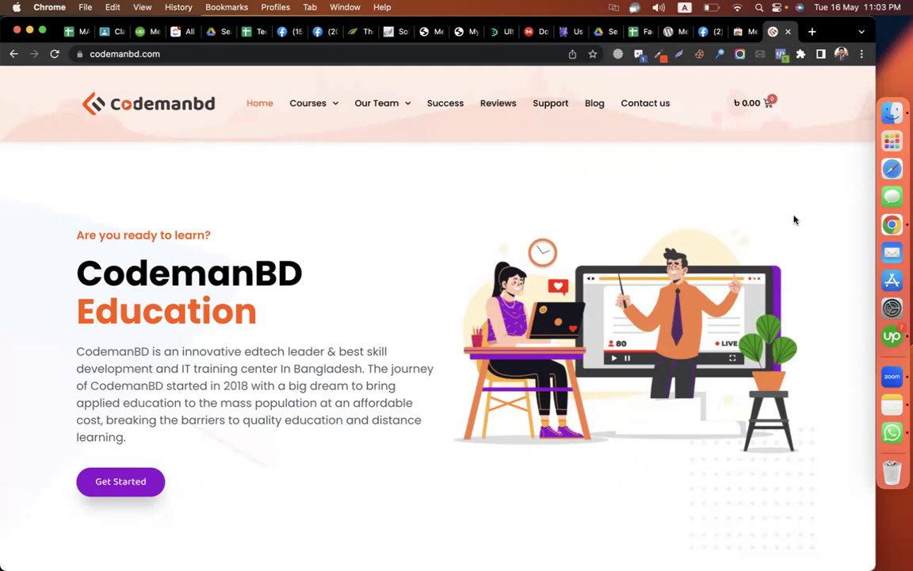
click(471, 33)
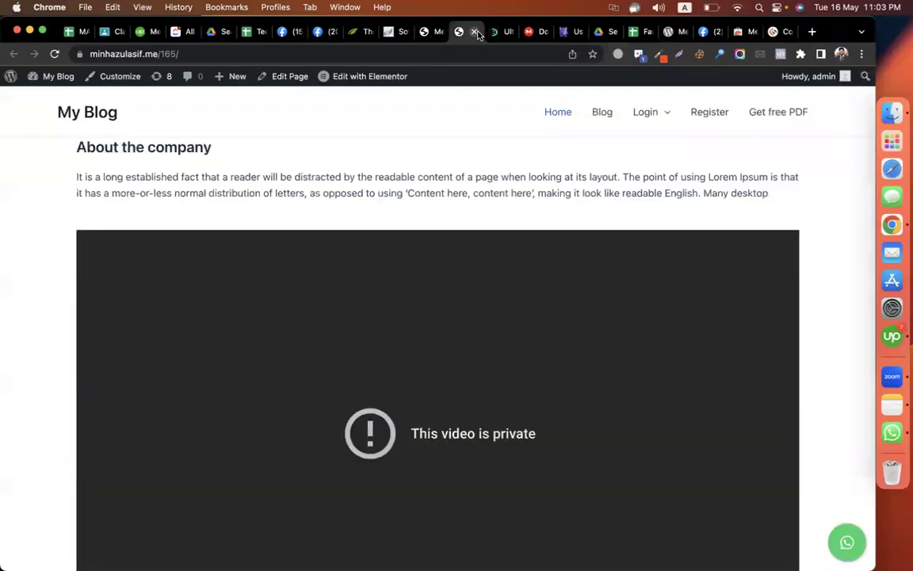
- Deactivate the Meta pixel for WordPress plugin on the Installed Plugins page
key(super+w)
click(434, 34)
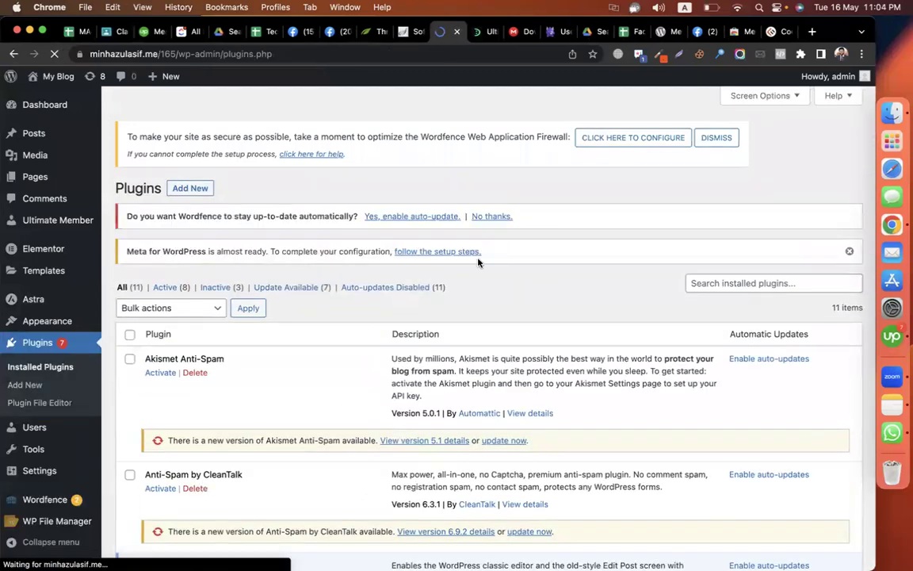
scroll(347, 397, down, 10)
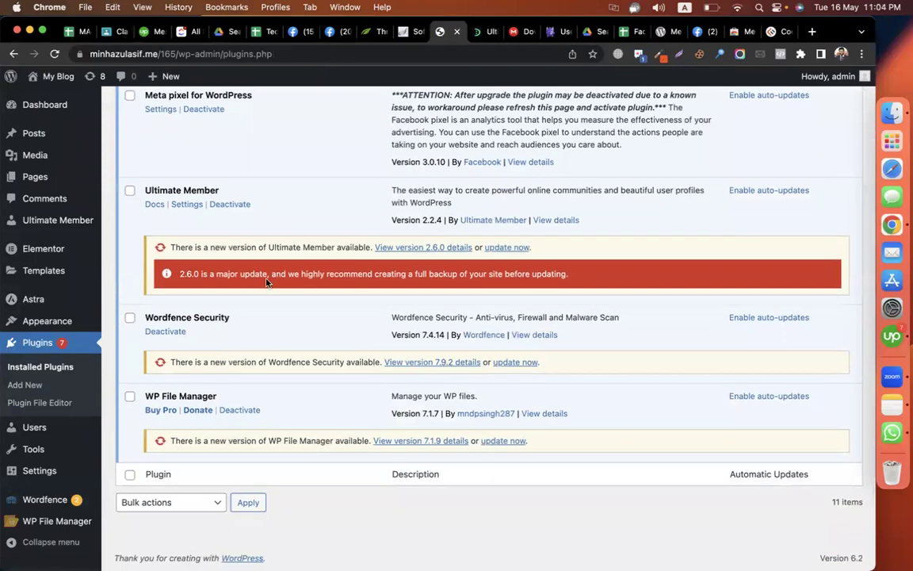
scroll(267, 281, up, 1)
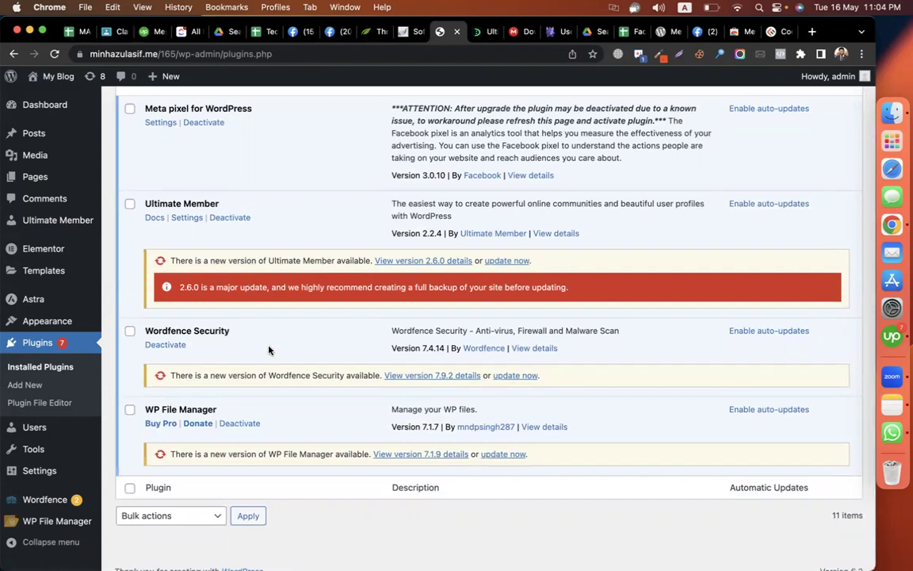
scroll(268, 350, up, 5)
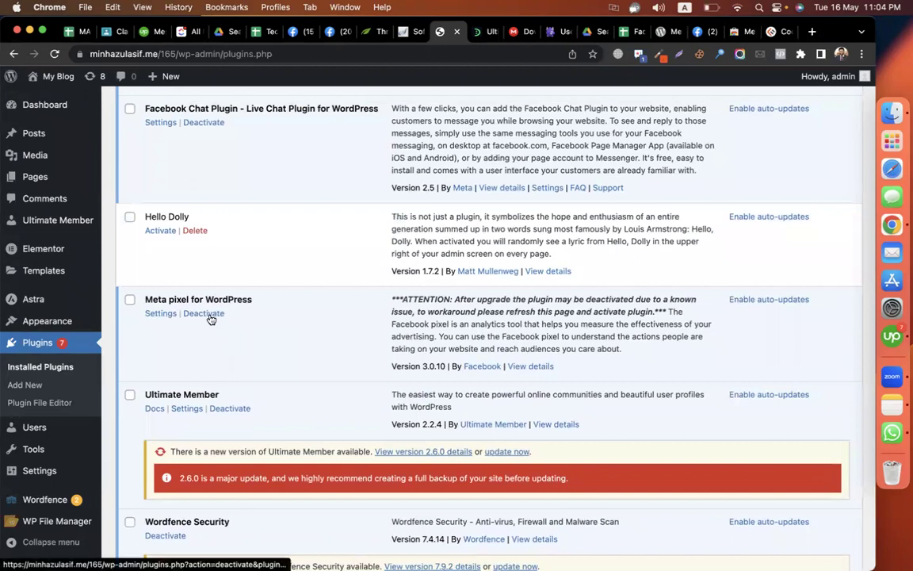
click(208, 315)
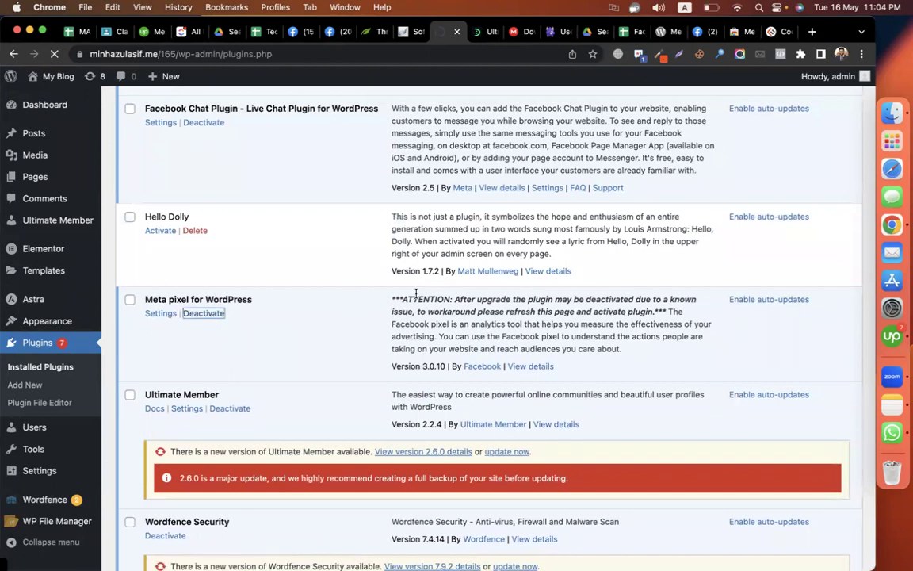
- Delete the Meta pixel for WordPress plugin, confirming the deletion
scroll(301, 367, down, 10)
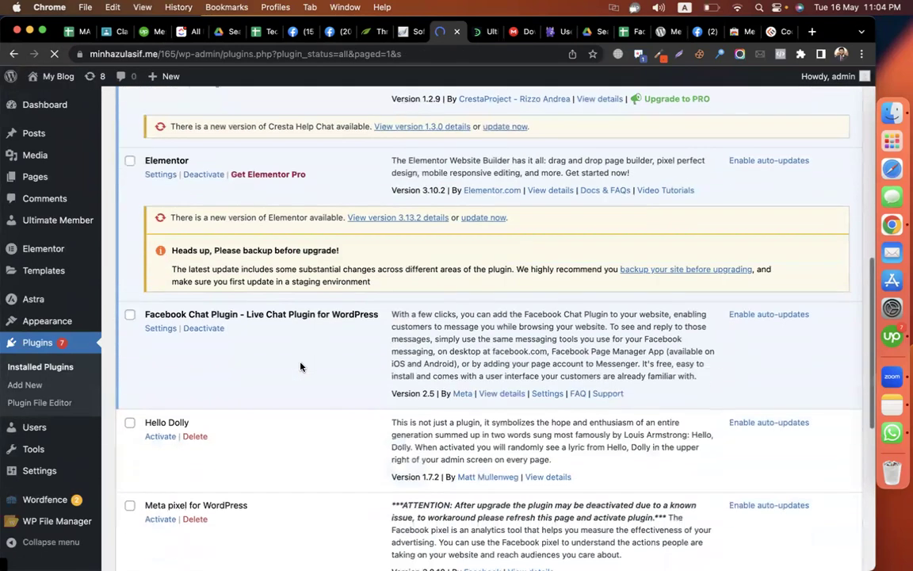
scroll(301, 366, down, 7)
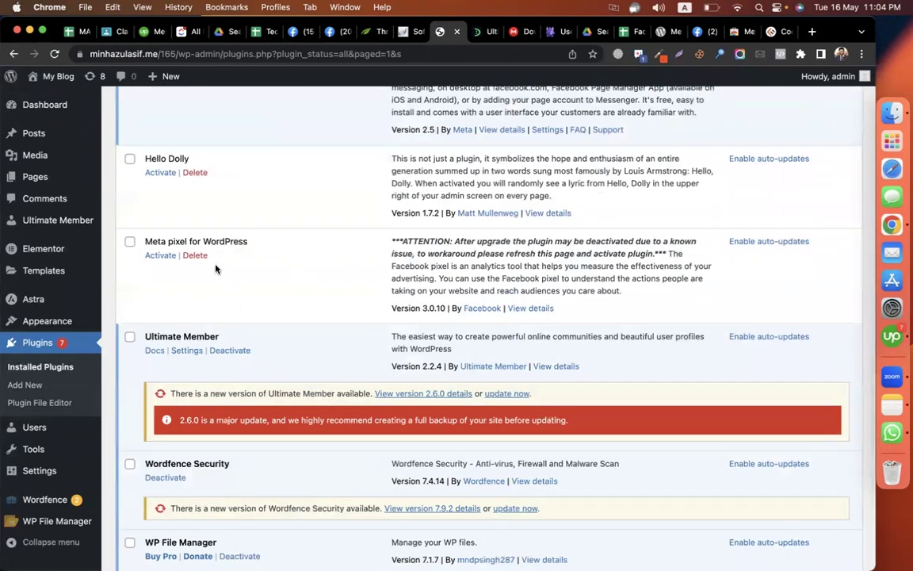
click(196, 255)
click(537, 136)
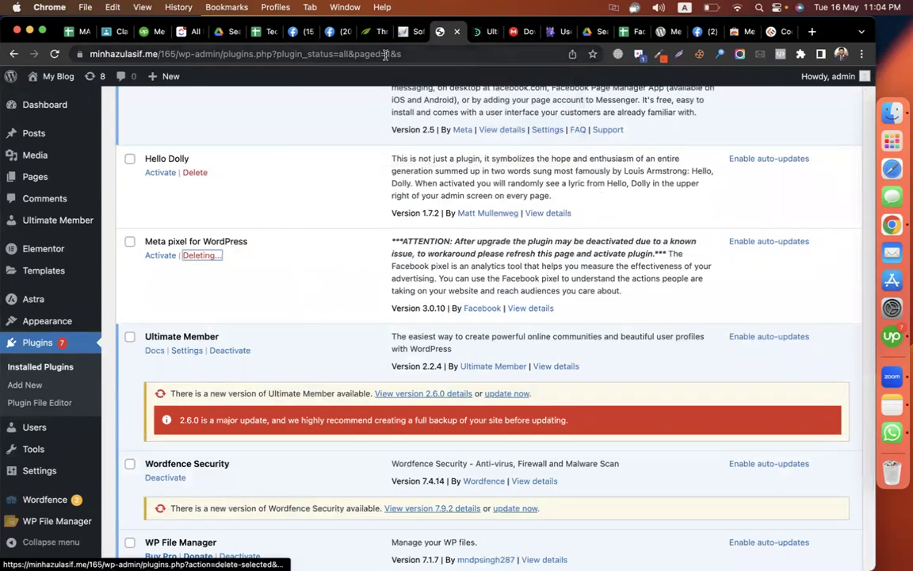
click(139, 33)
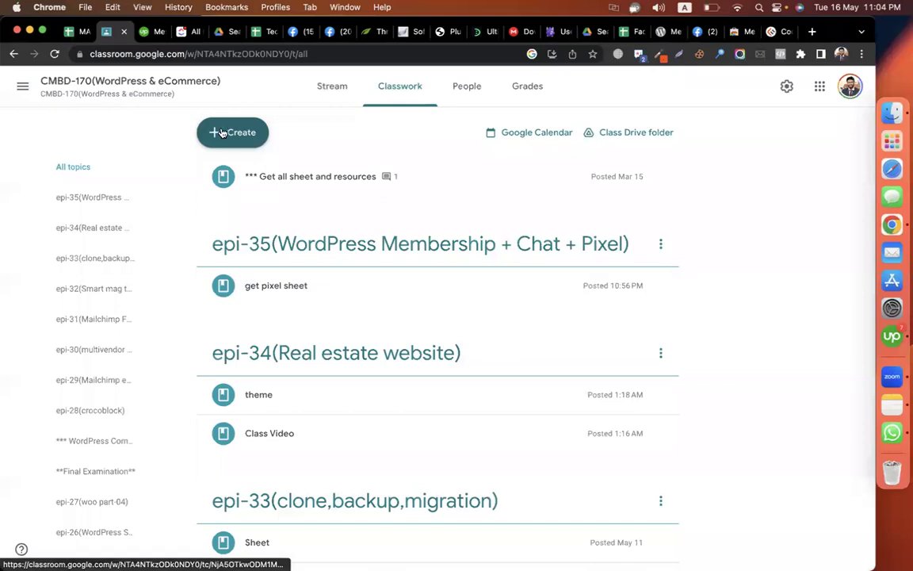
- Start a new assignment titled 'assignment - membership + chat + pixel'
click(222, 132)
click(265, 174)
text(assignment - membership + chat + pixel)
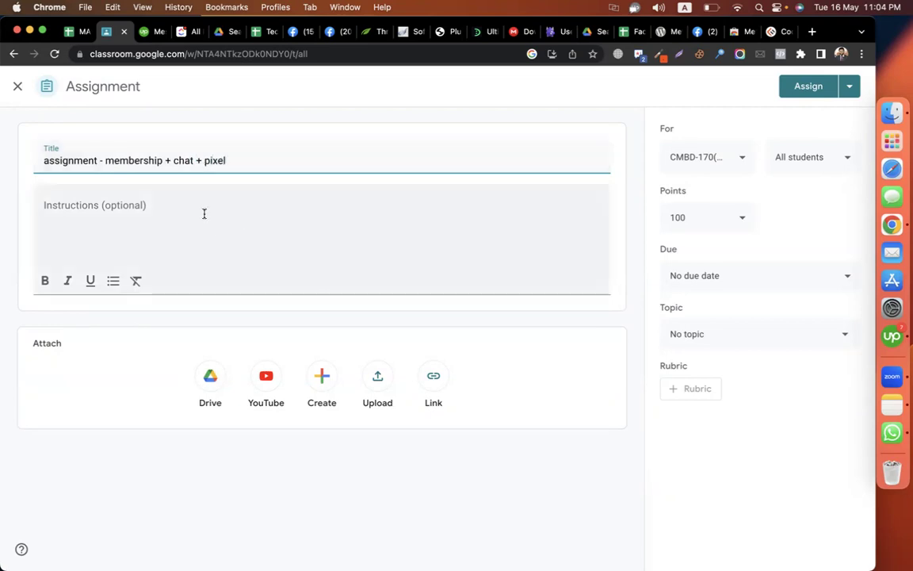
- Write the first instruction '1. Create login and registration option for your website'
click(204, 212)
text(1. create )
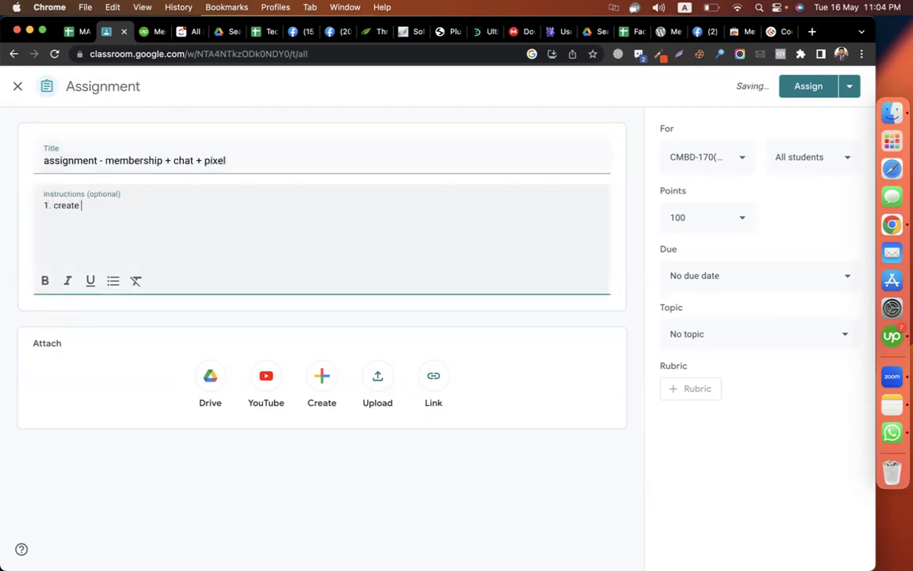
text(login and r)
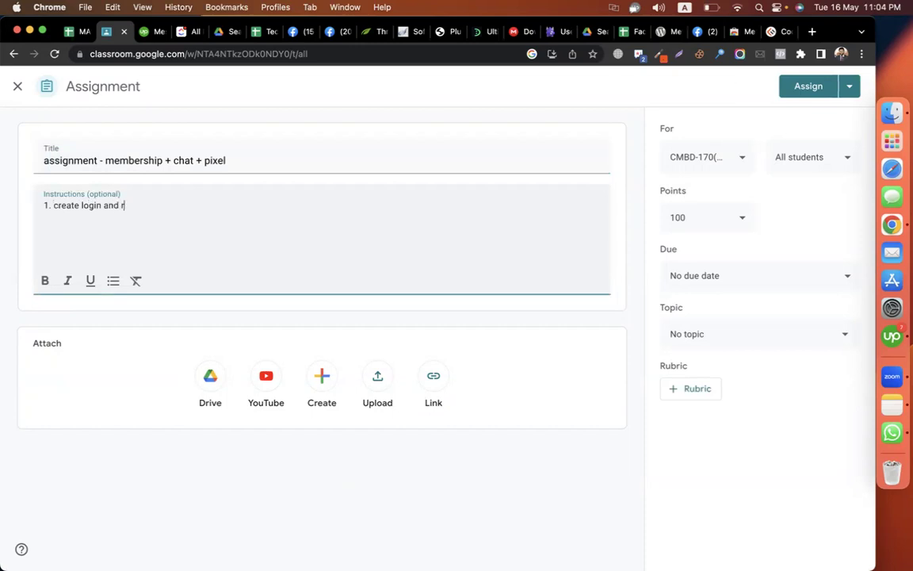
text(egistration option for your website)
key(Return)
text(2.)
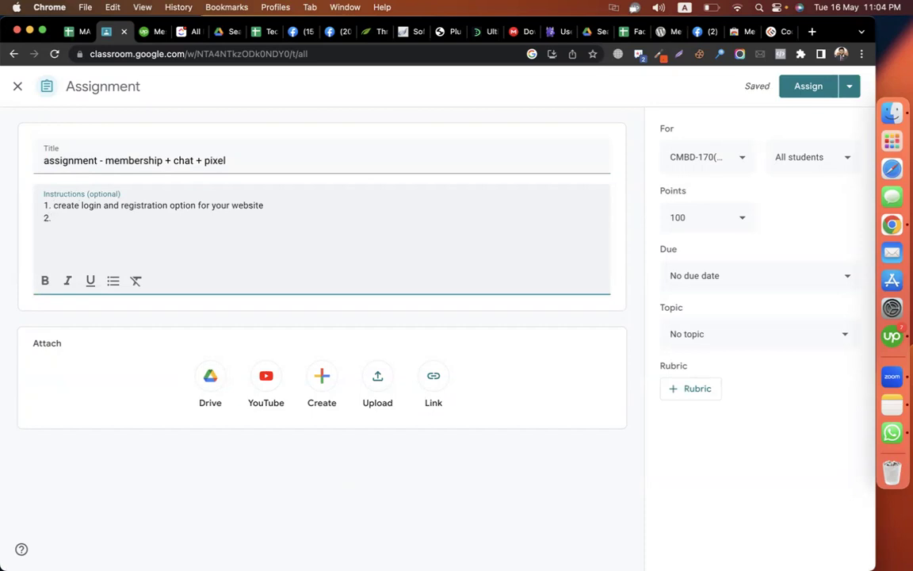
click(55, 205)
key(BackSpace)
text(C)
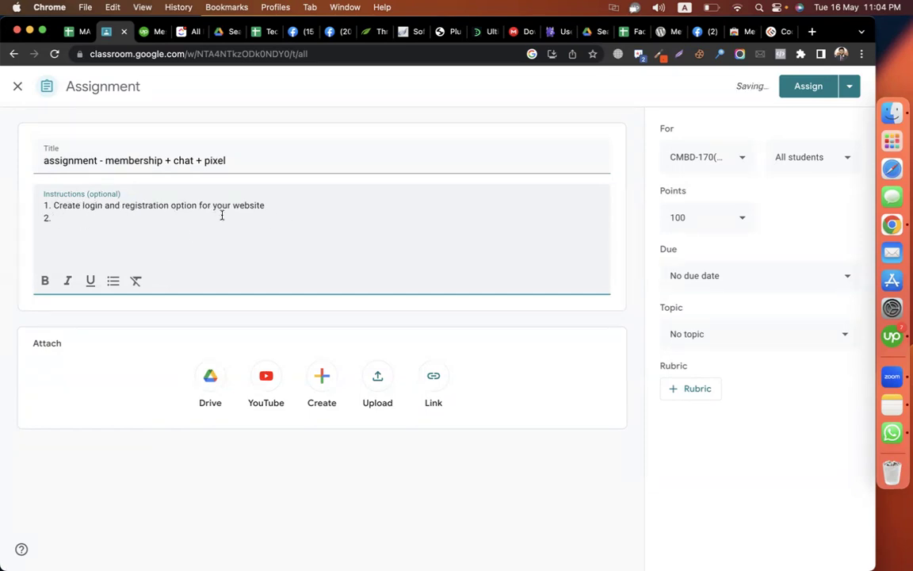
- Add instructions '2. fb msg > add to your site', '3. fb pixel add to your site' and a 'snap' note
click(177, 227)
text(fb msg > add to your site)
key(Return)
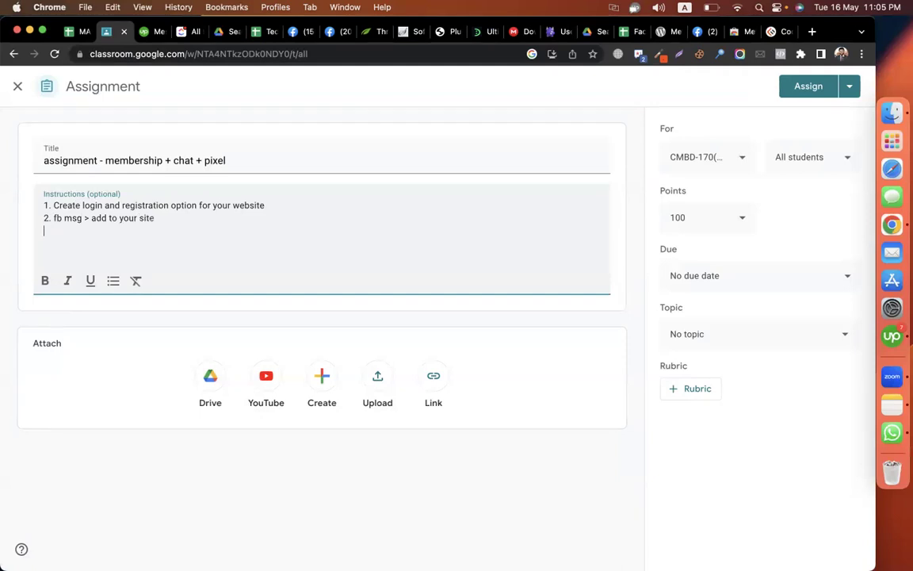
text(3. fb pixel add to your site)
key(Return)
key(Return)
text(snap)
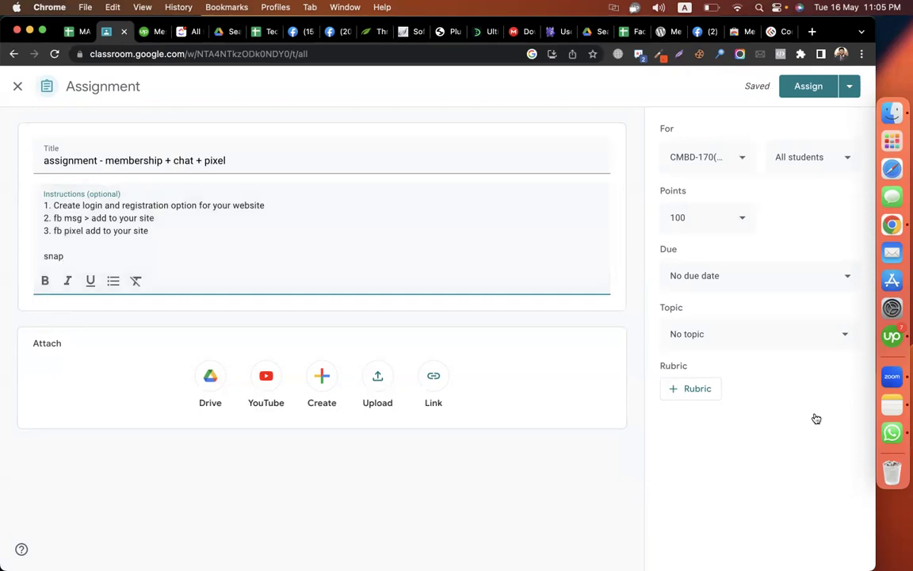
- File the assignment under topic epi-35 and assign it
click(757, 333)
click(730, 534)
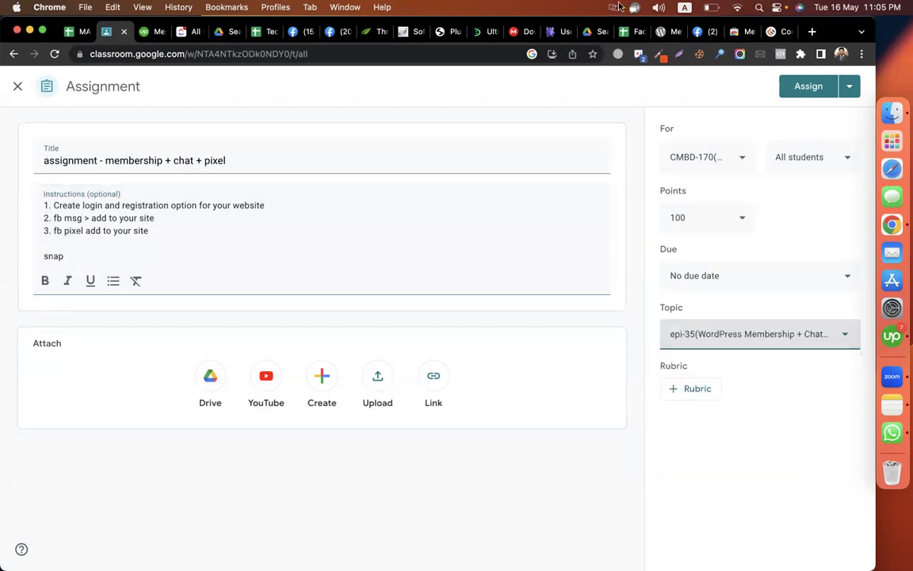
click(439, 32)
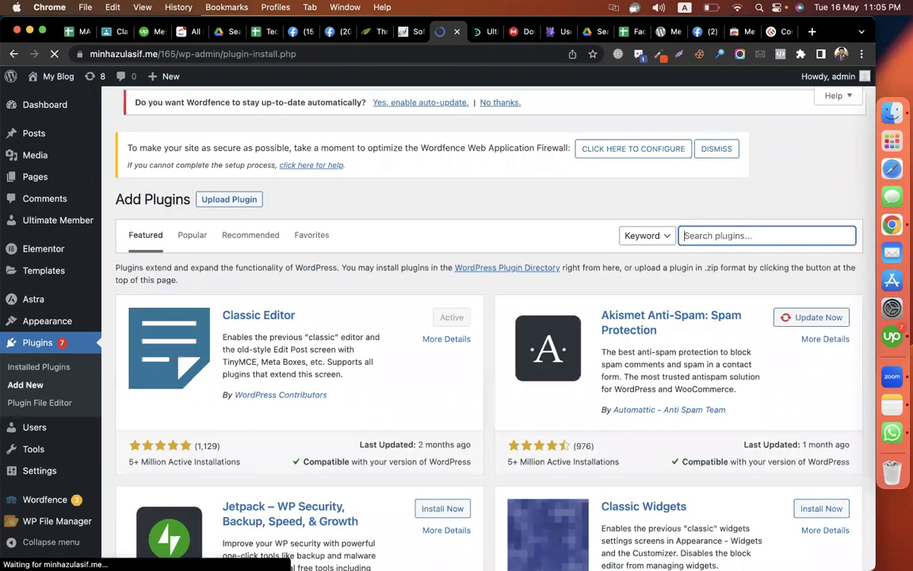
- Search plugins for 'cookie editor', then install and activate Cookie Notice & Consent
text(cookie e)
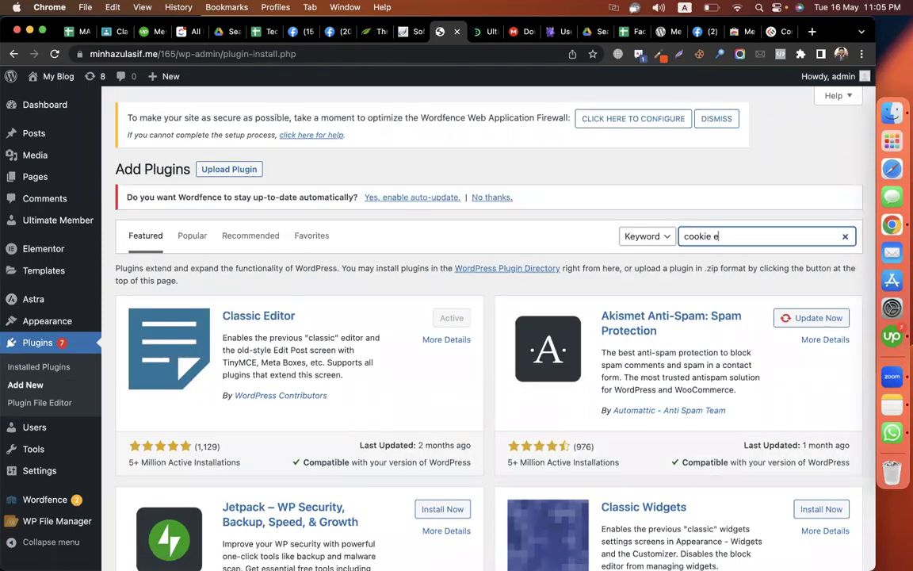
text(ditor)
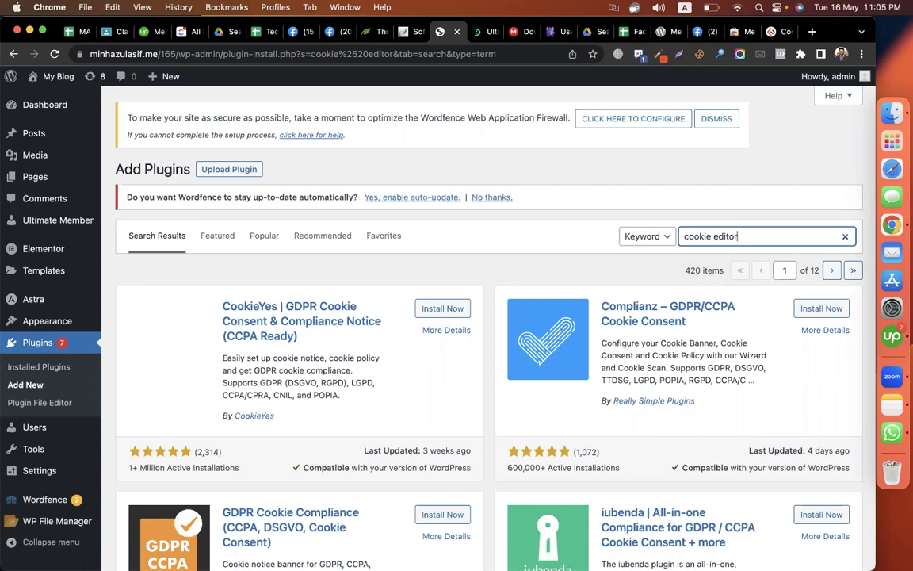
scroll(693, 433, down, 5)
scroll(672, 446, down, 3)
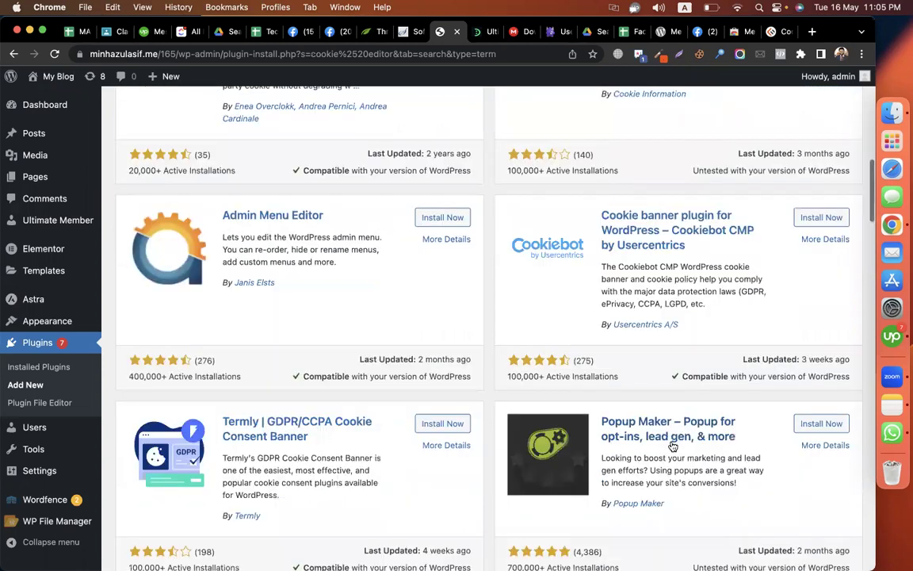
scroll(672, 447, down, 6)
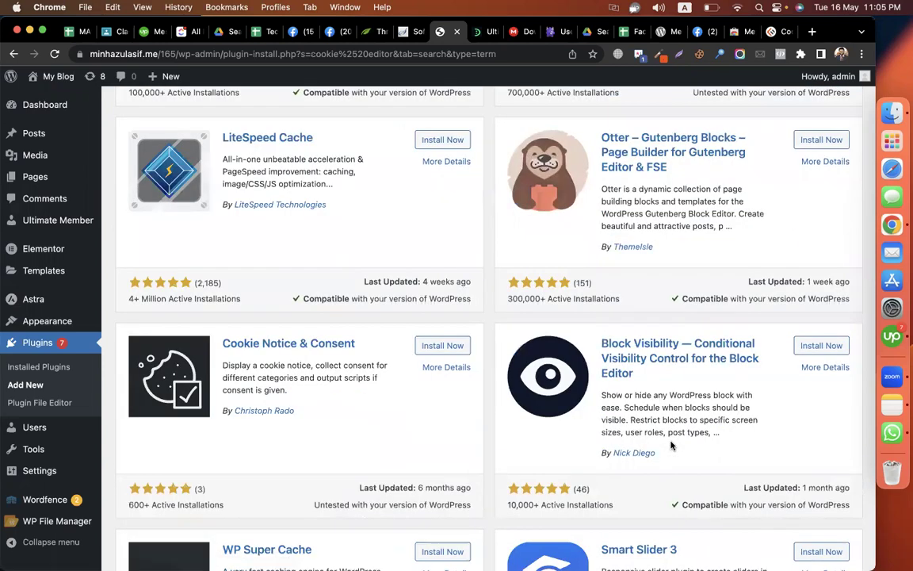
scroll(466, 470, down, 3)
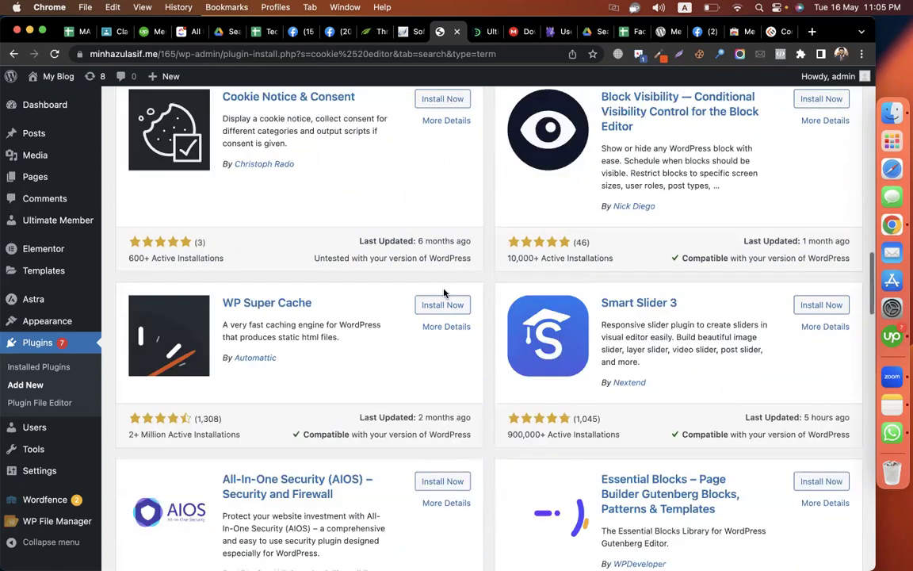
scroll(444, 291, up, 2)
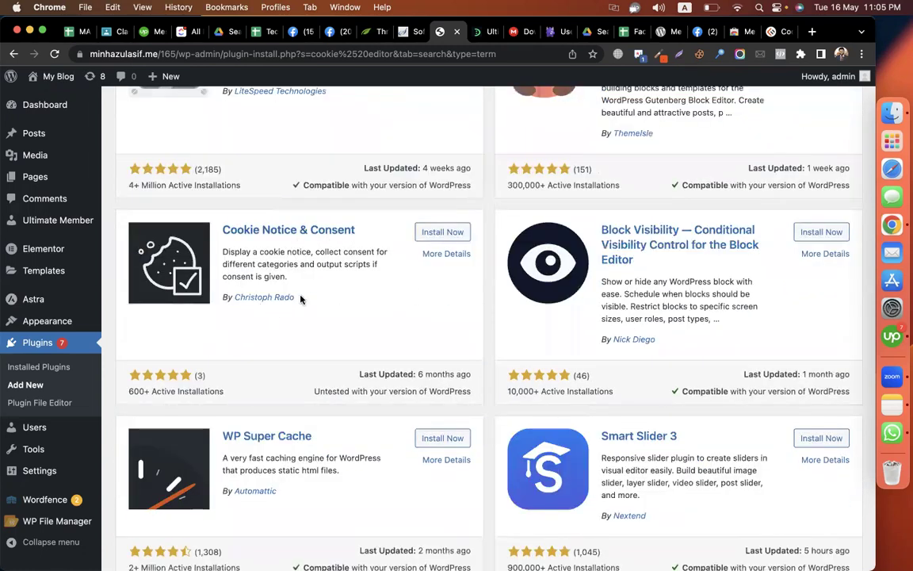
click(447, 233)
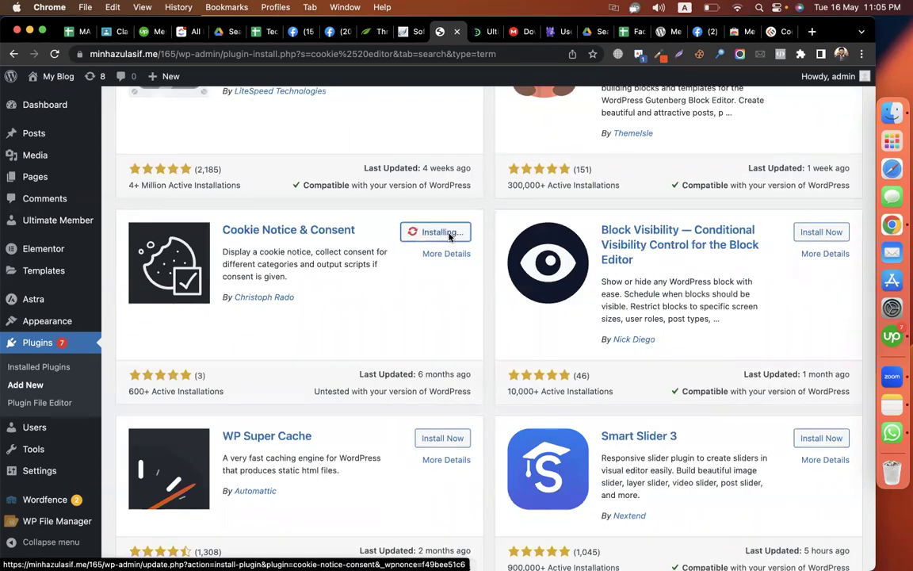
click(448, 234)
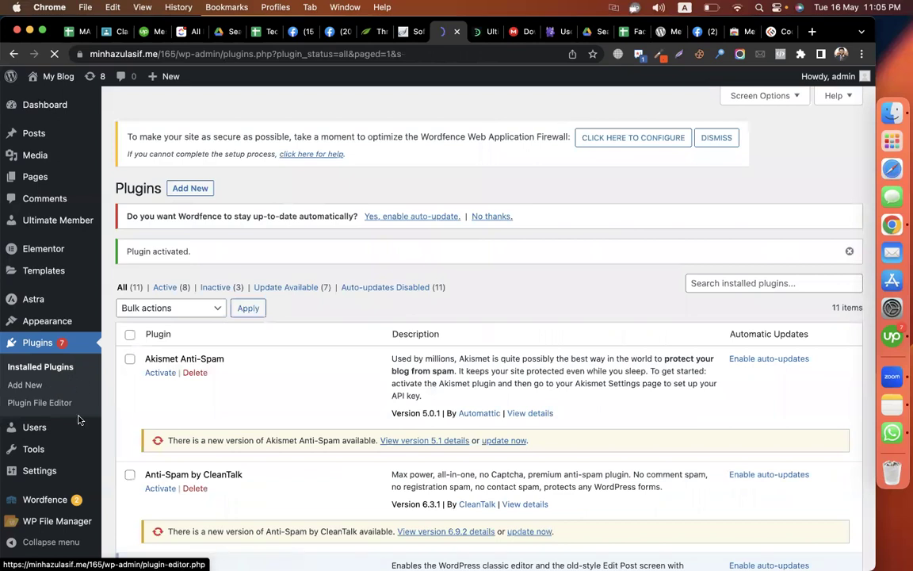
- Open Settings > Cookies to reach the Cookie Notice & Consent General Settings
mouse_move(40, 471)
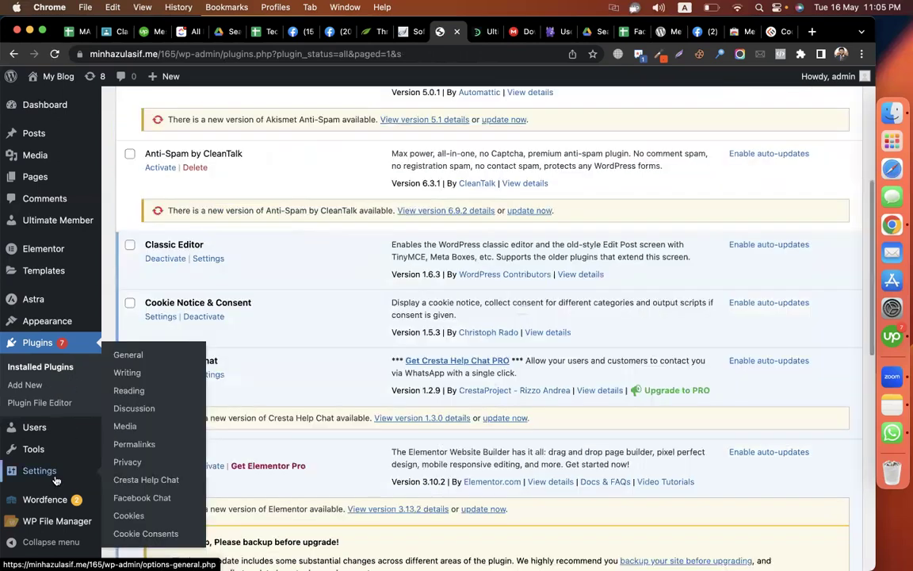
click(126, 515)
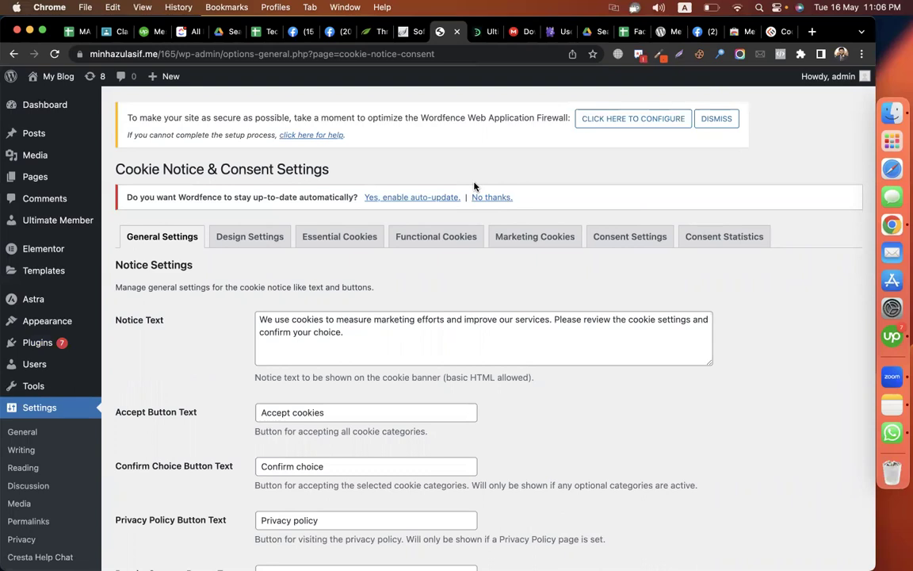
- Replace the notice text with 'We are using cookies. Please allow to access the site.'
click(366, 336)
key(super+a)
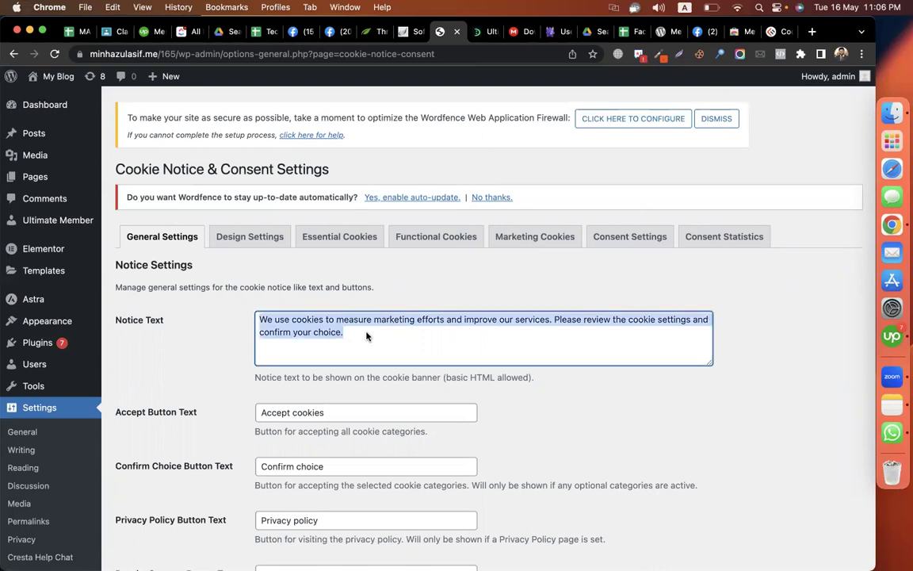
text(We are usi)
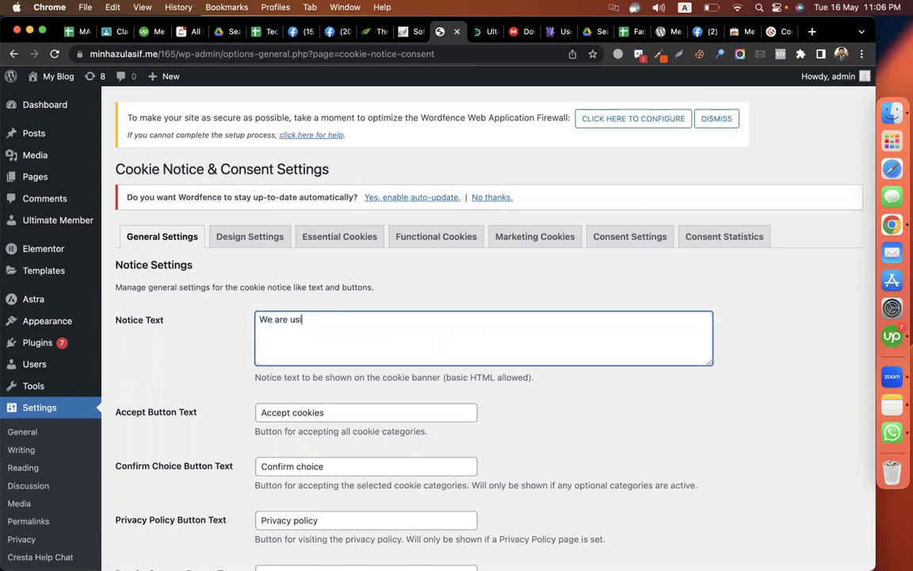
text(ng cookies. Please allow to )
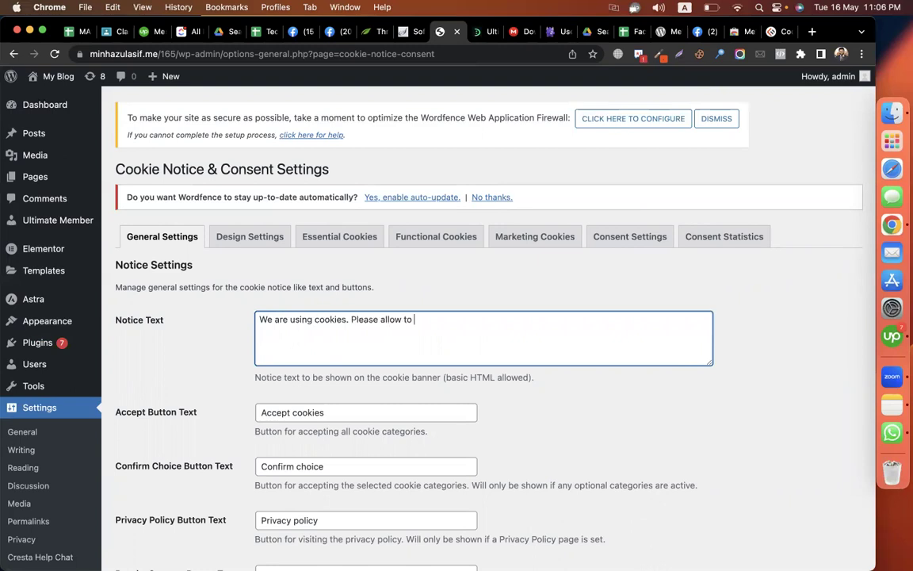
text(access the site.)
- Review the accept, confirm and privacy policy button texts, then save the settings
scroll(349, 249, down, 3)
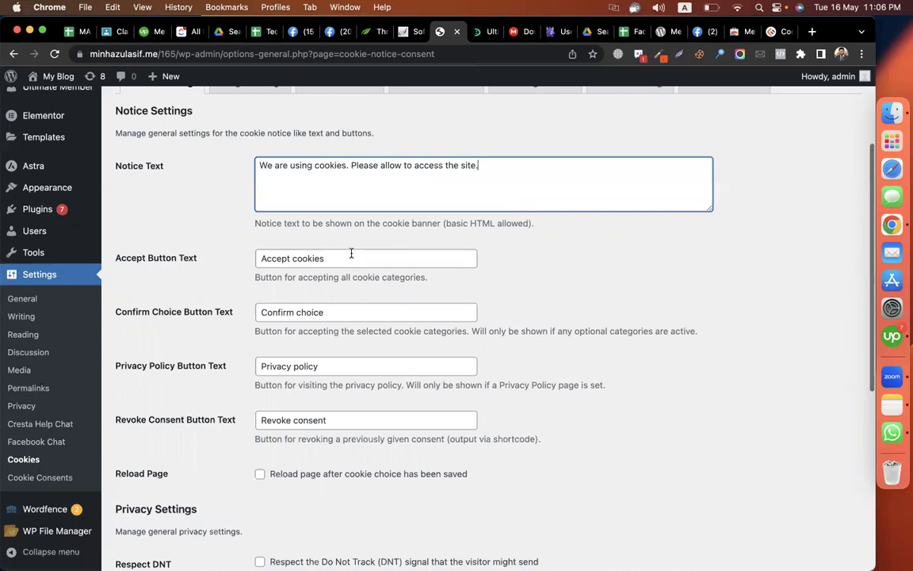
click(351, 254)
key(super+a)
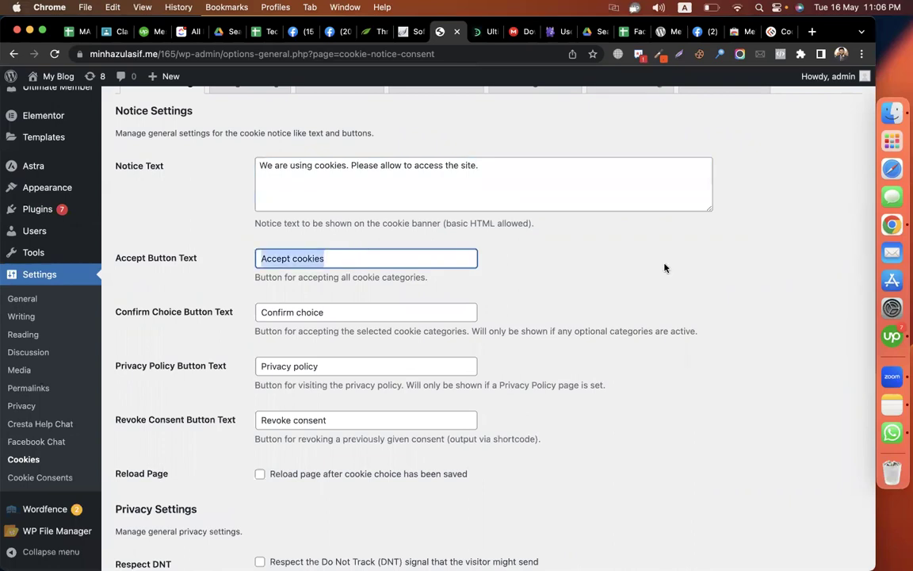
scroll(664, 268, down, 2)
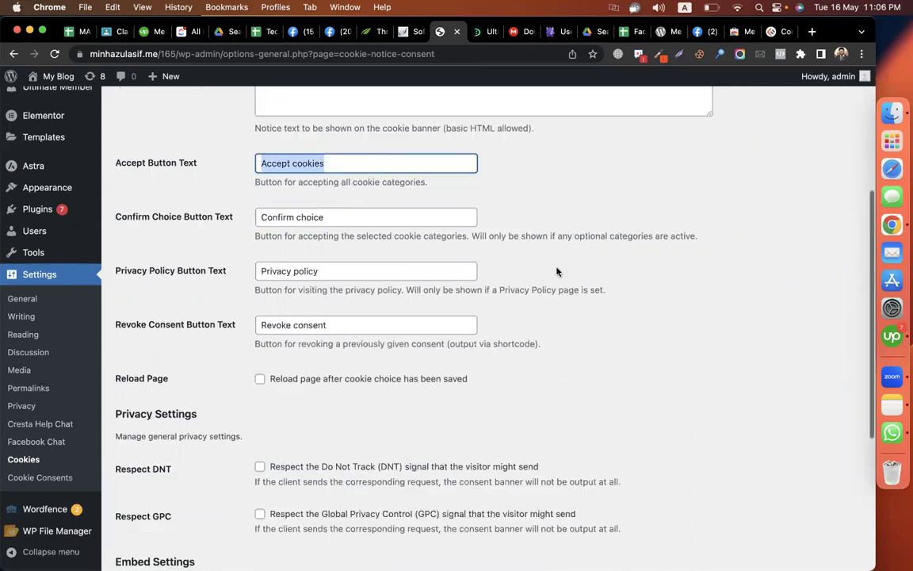
double_click(356, 216)
click(444, 272)
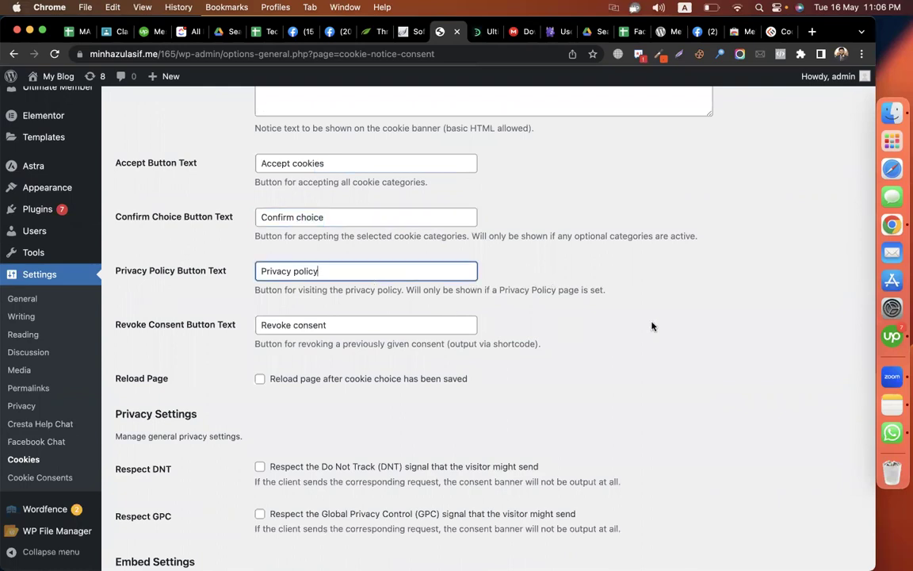
scroll(674, 326, down, 4)
scroll(174, 516, down, 1)
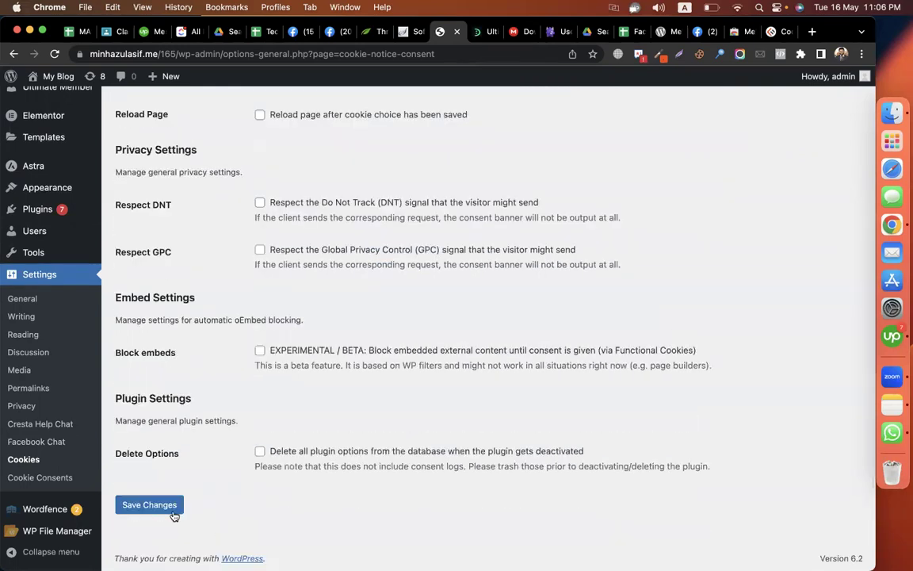
click(174, 516)
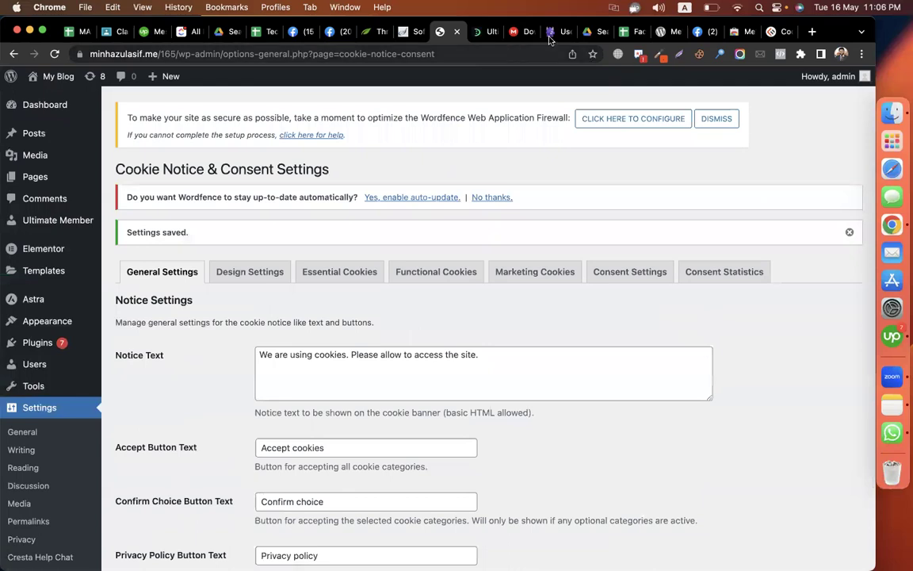
- Go to youtube.com and search for codemanbd
click(785, 33)
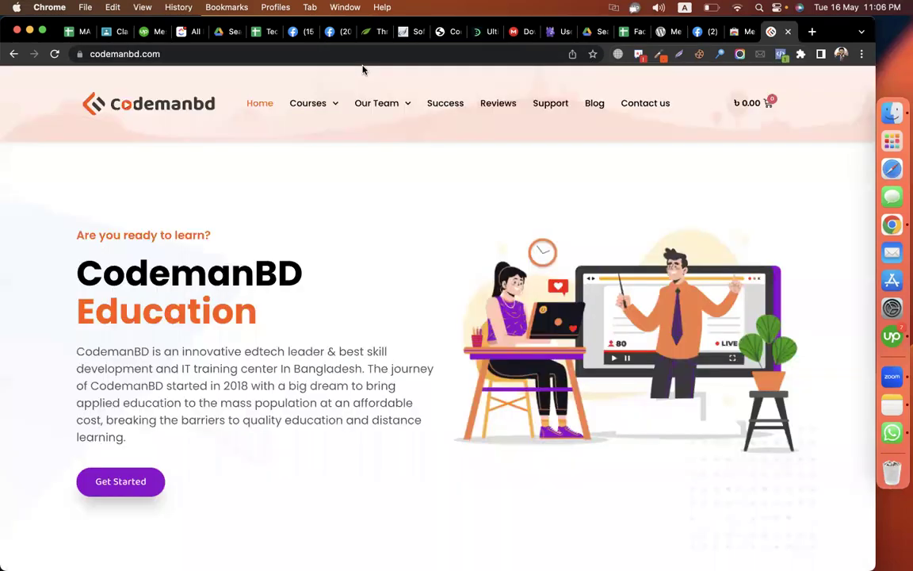
click(300, 54)
text(youtube.com)
key(Return)
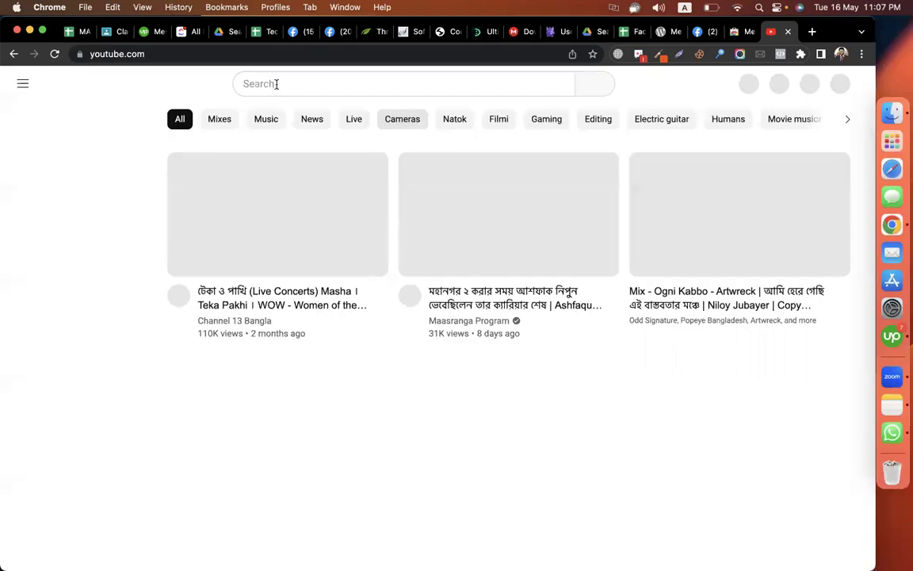
click(277, 84)
text(co)
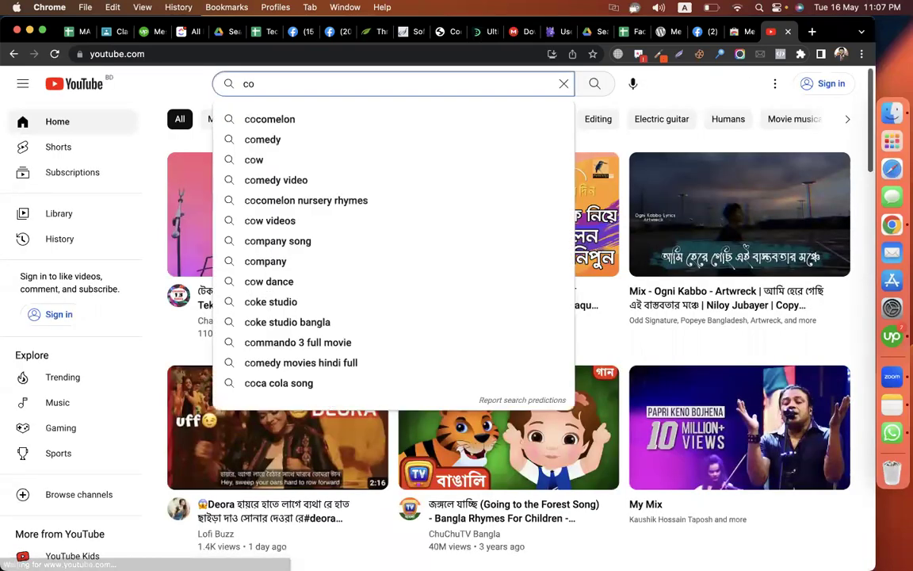
text(demanbd)
key(Return)
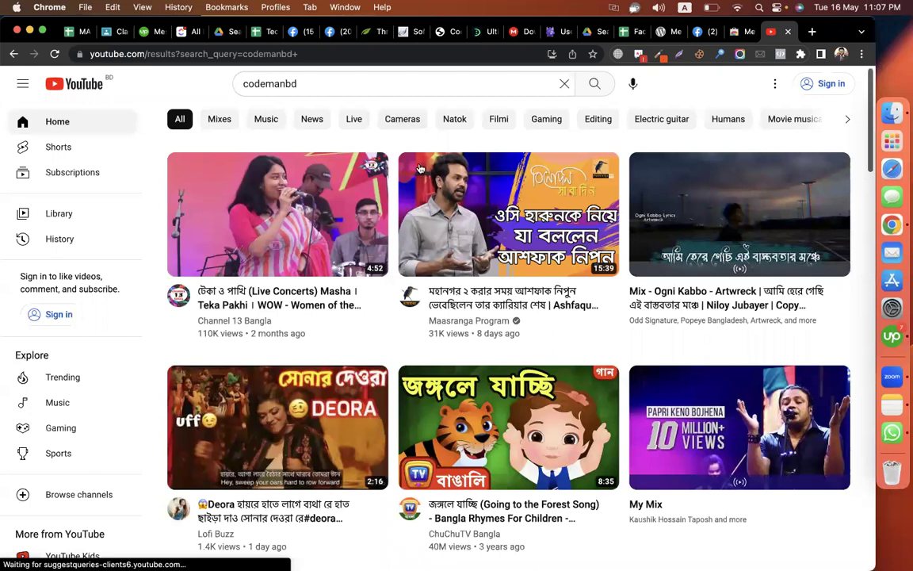
- Find Calendly Booking Tutorial 2021 in the CodemanBD channel's videos and copy its URL
click(440, 333)
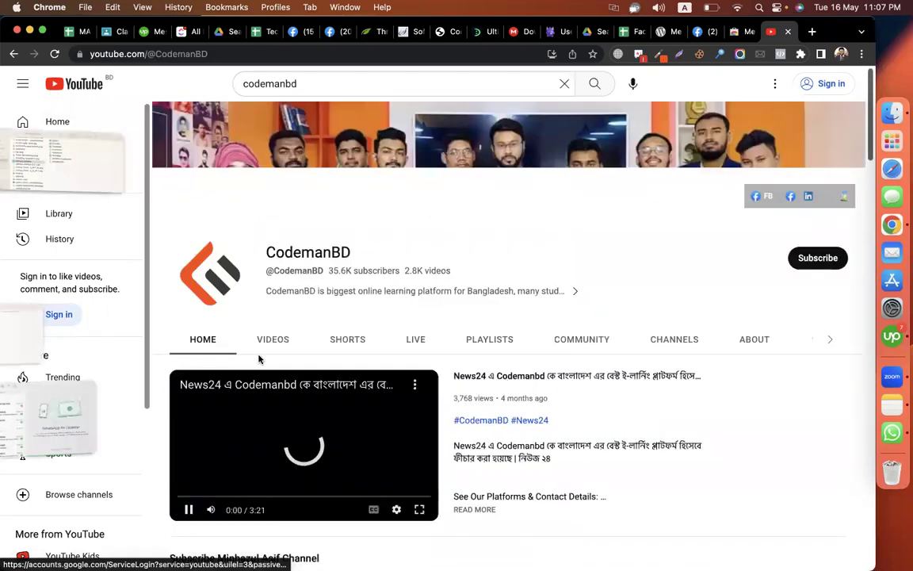
click(273, 339)
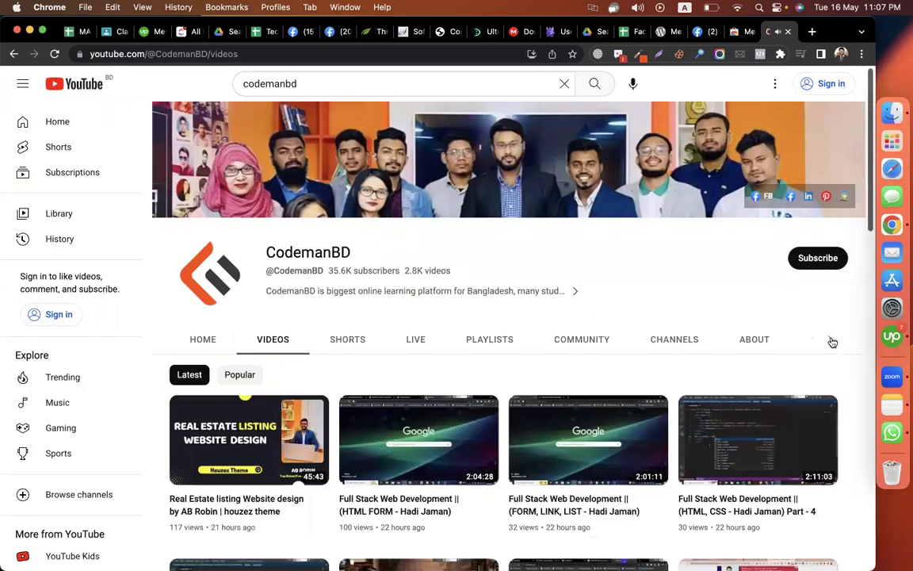
click(808, 339)
text(cal)
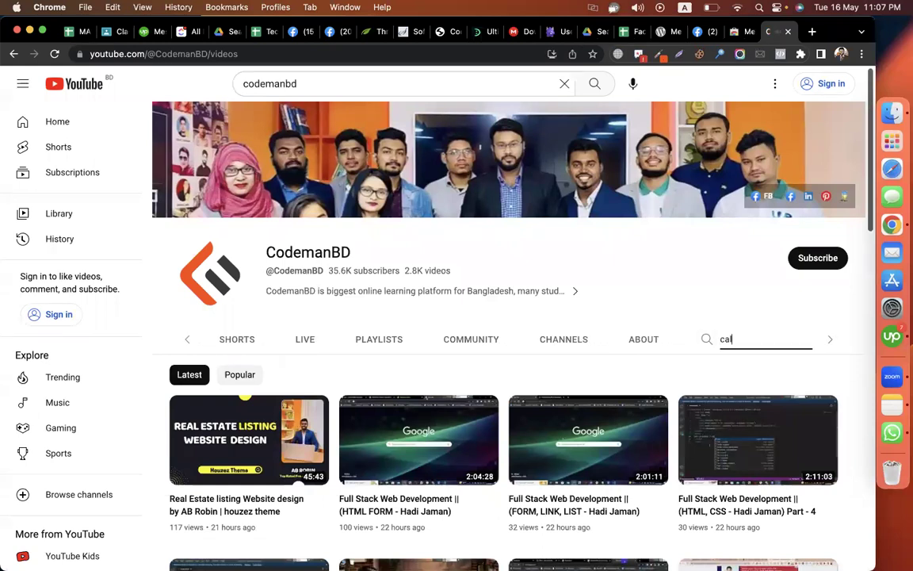
text(endly)
key(Return)
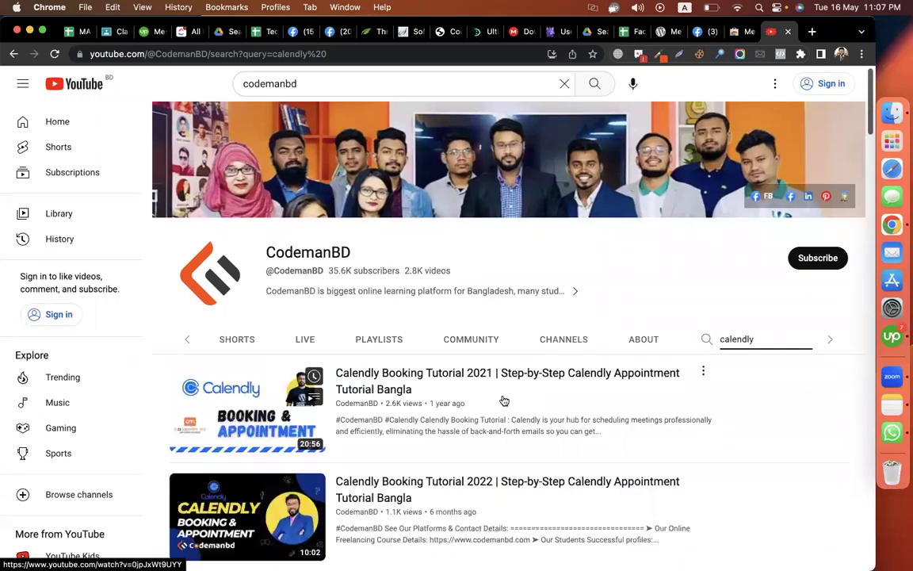
click(450, 374)
click(252, 55)
key(super+c)
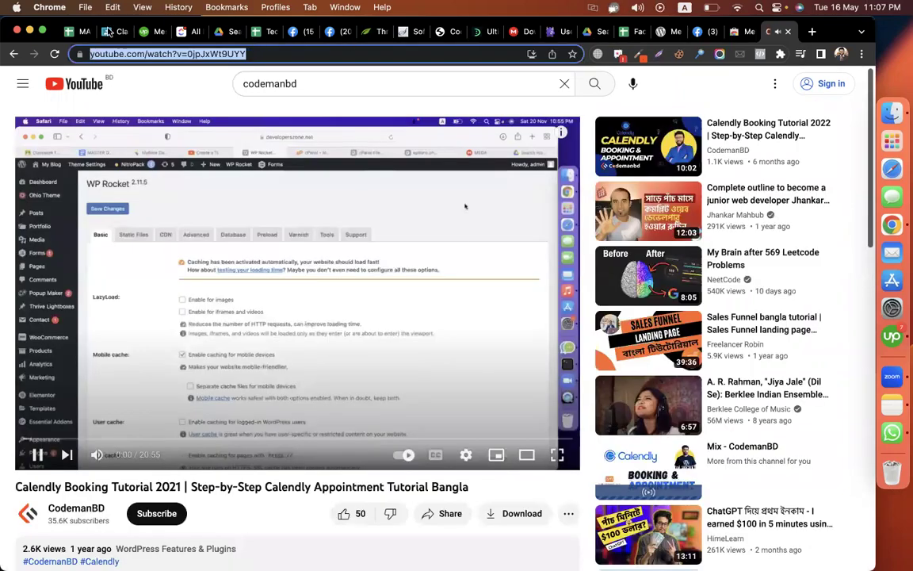
key(super+2)
- Start a new class material titled 'calendly video'
click(230, 131)
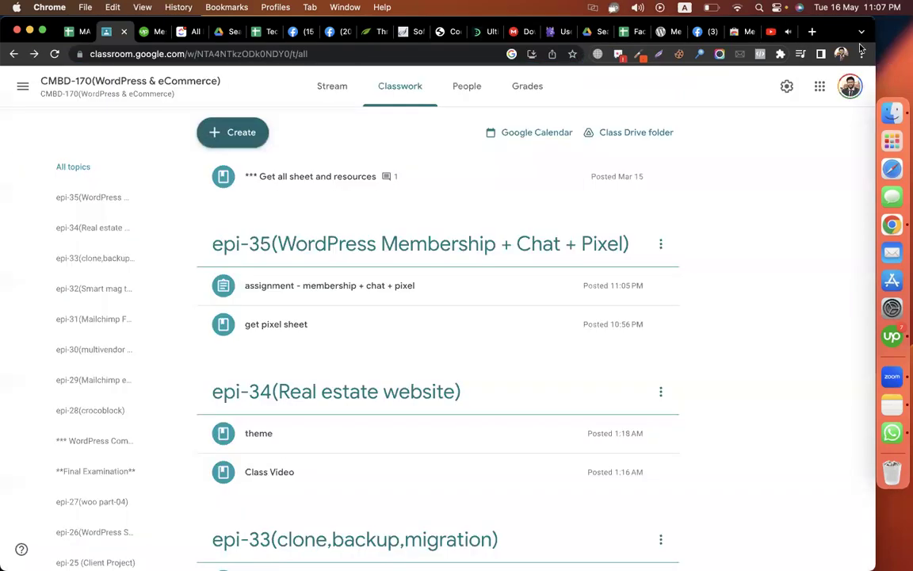
click(785, 32)
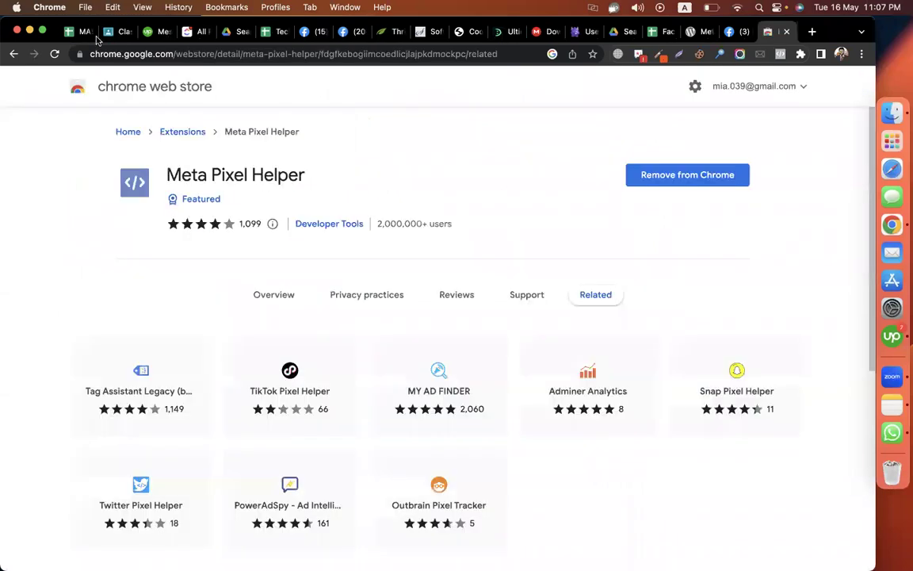
click(95, 36)
key(super+2)
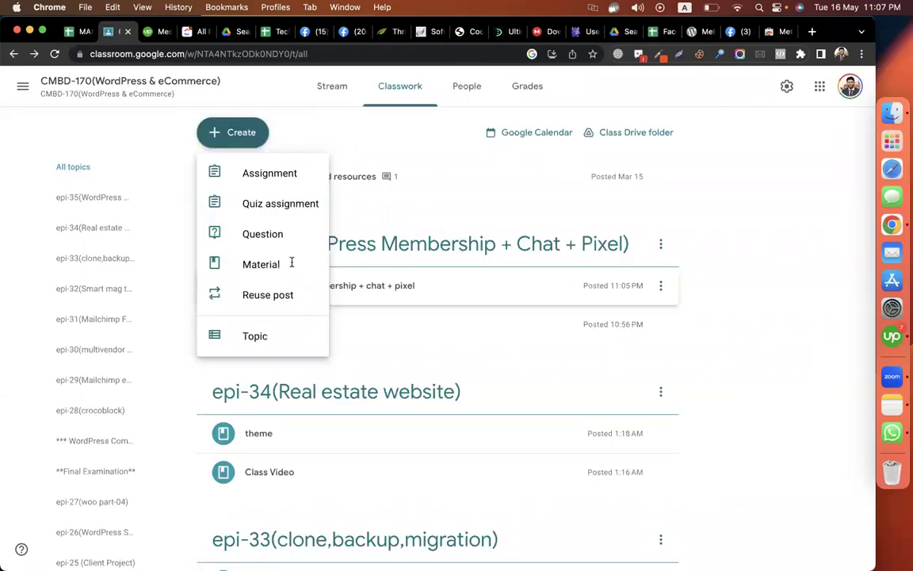
click(292, 262)
text(ca)
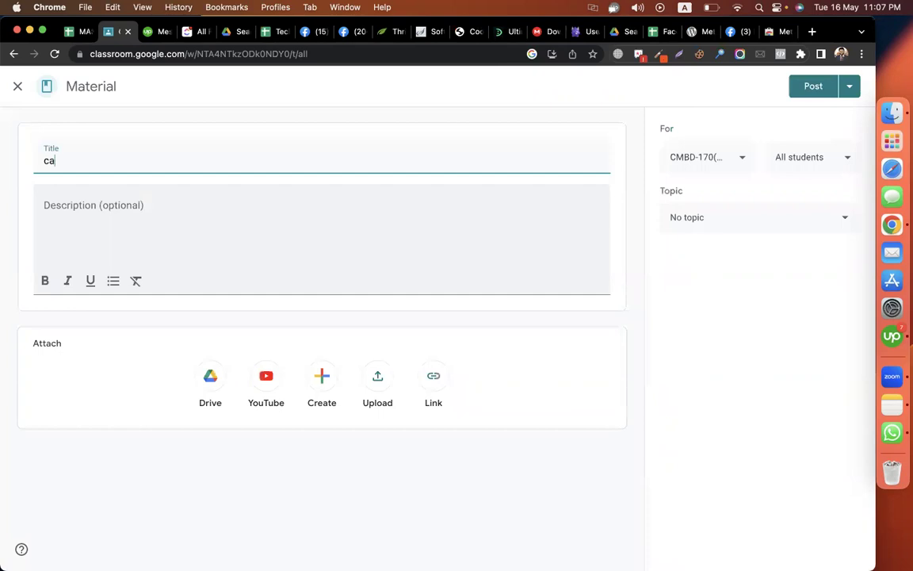
text(lendly video)
- Paste the YouTube link as the description, set topic epi-35, and post the material
click(111, 252)
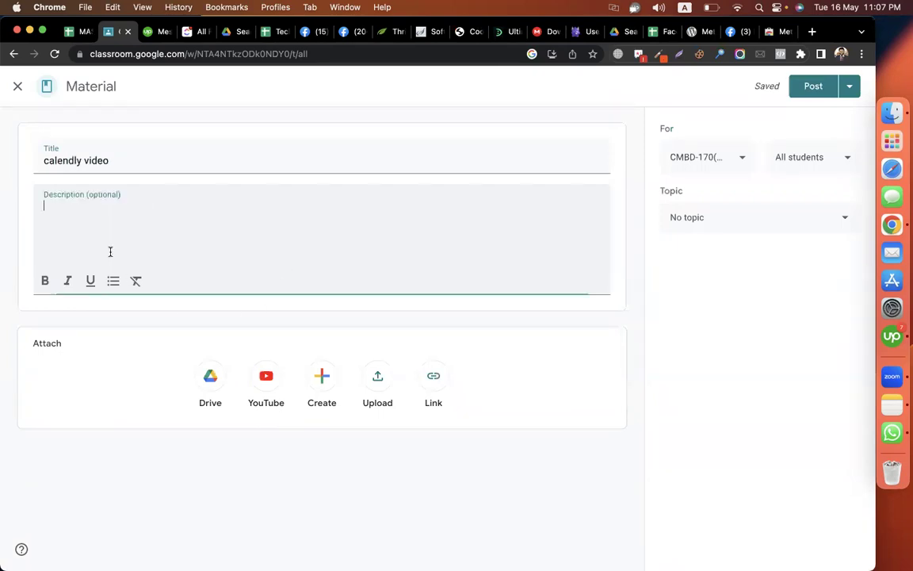
key(super+v)
click(711, 224)
scroll(806, 386, down, 5)
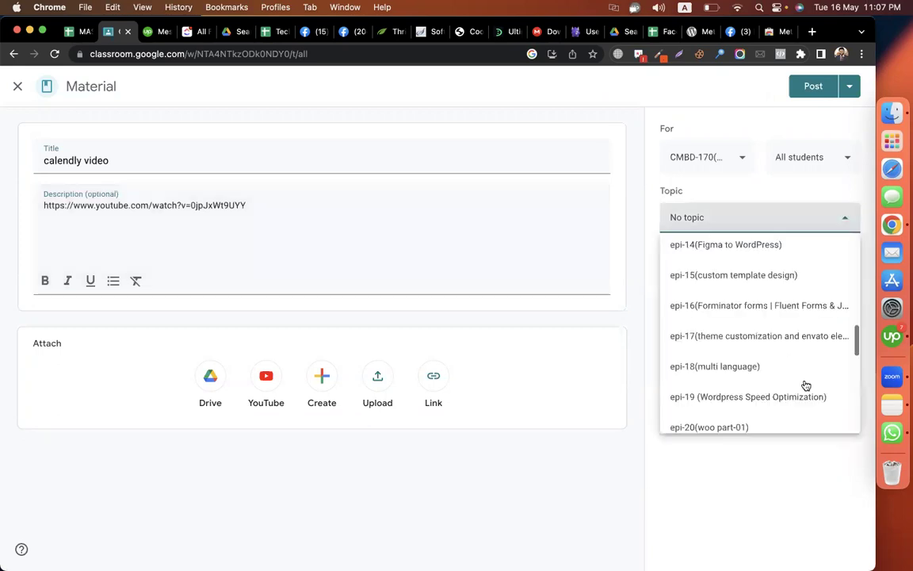
scroll(765, 407, down, 5)
click(726, 418)
click(811, 86)
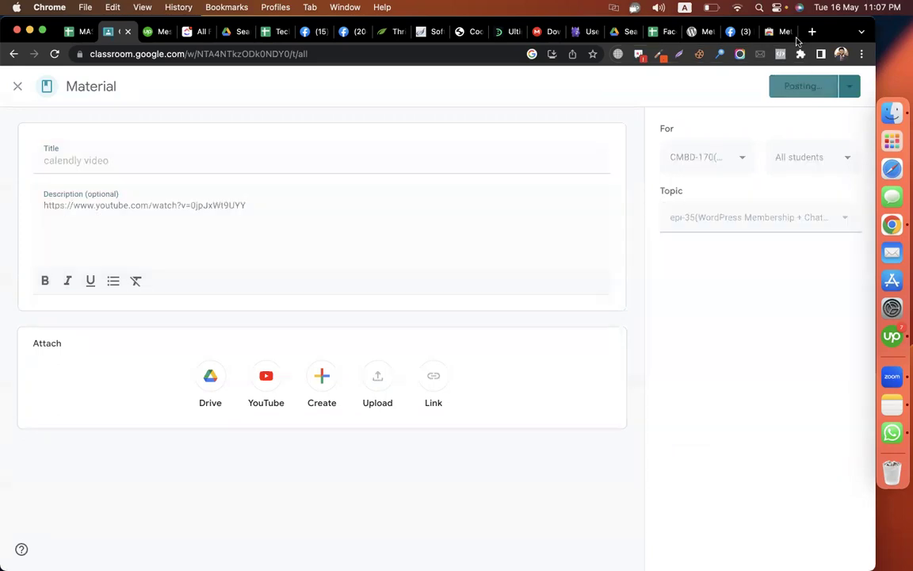
key(super+9)
- Search Google for 'codemanbd' and open the business's calendly.com appointment link
click(408, 54)
text(mi)
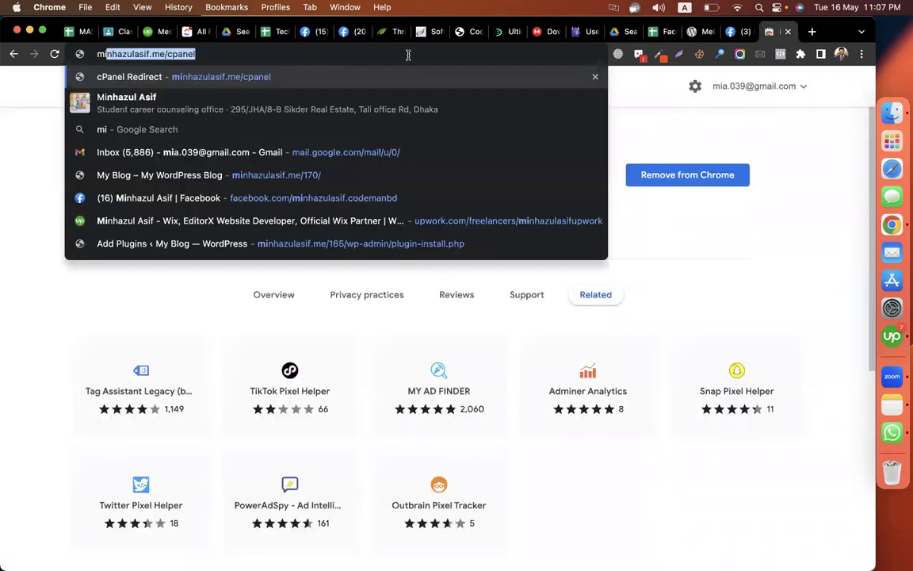
key(BackSpace)
key(BackSpace)
key(BackSpace)
text(codemanbd)
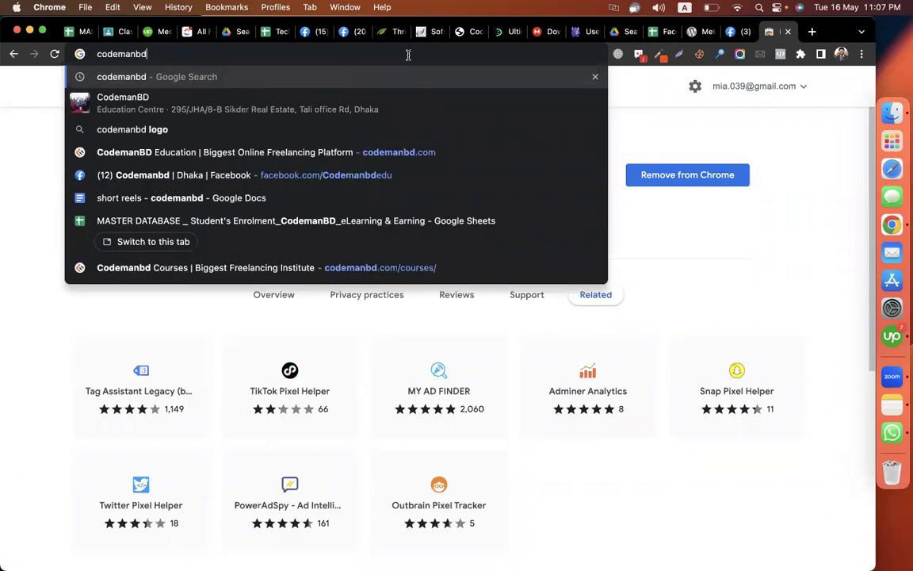
key(Return)
scroll(750, 390, down, 4)
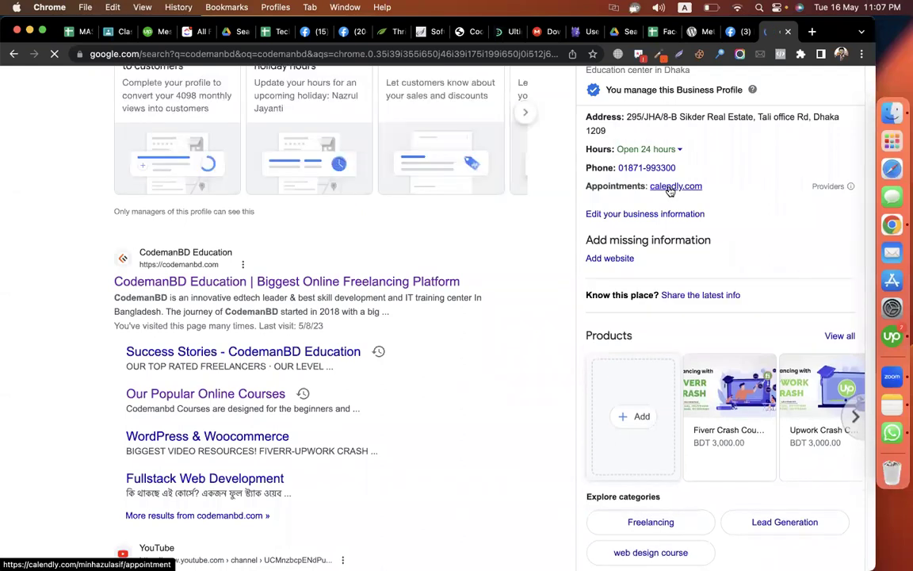
scroll(670, 190, up, 3)
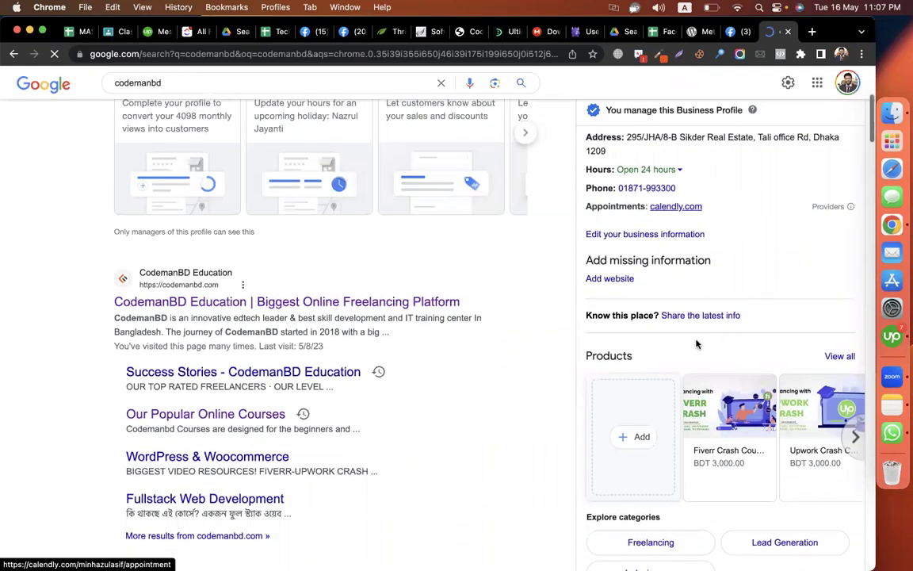
click(676, 356)
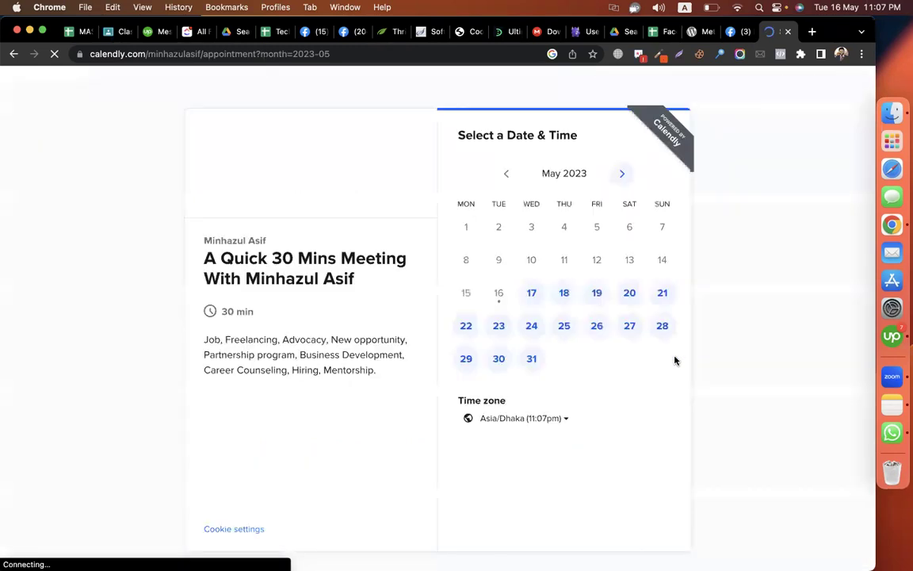
- Pick May 17 at 7:00pm, look over the booking details form, then go back to date selection
click(531, 293)
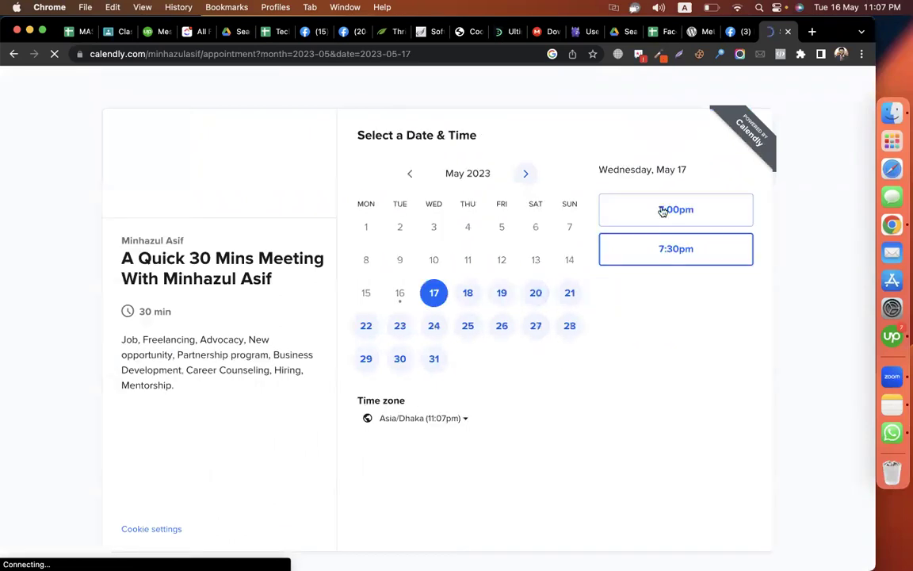
click(660, 208)
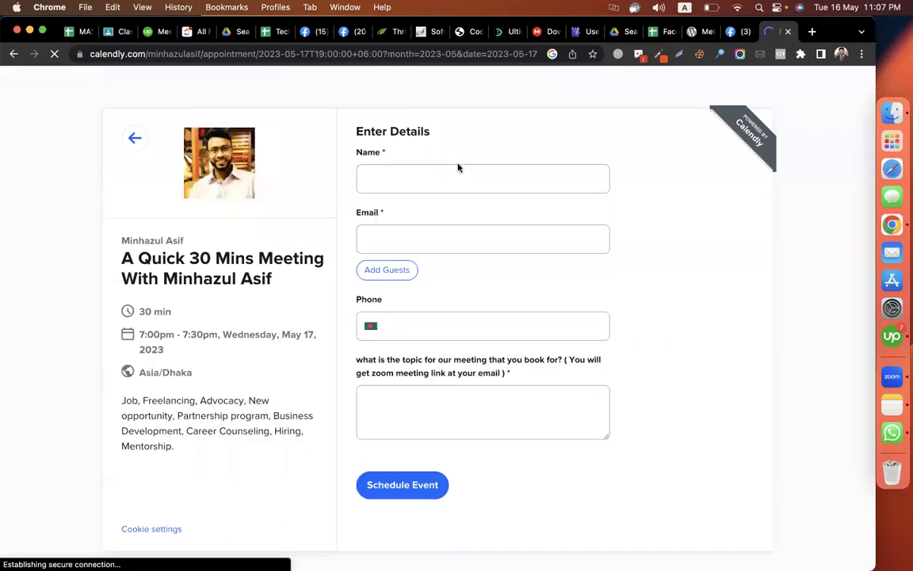
key(Tab)
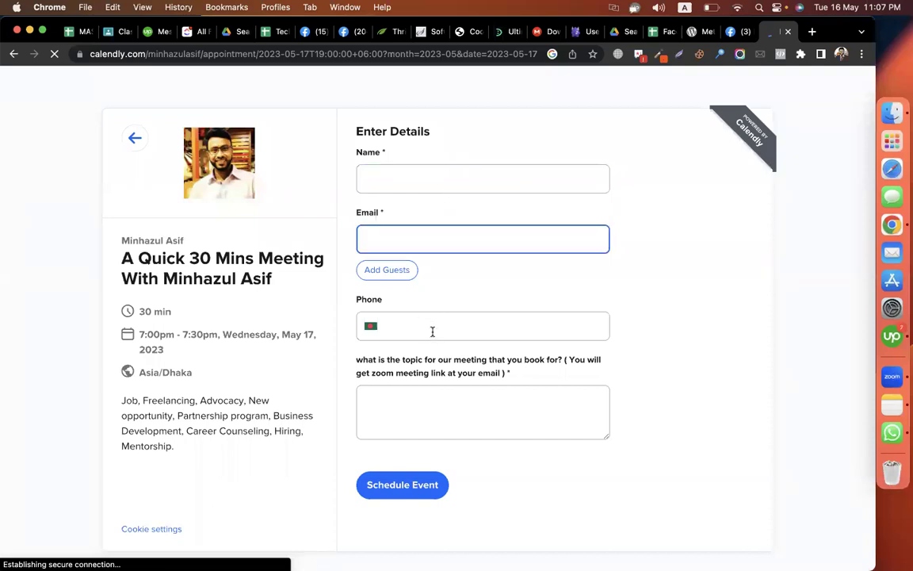
click(501, 410)
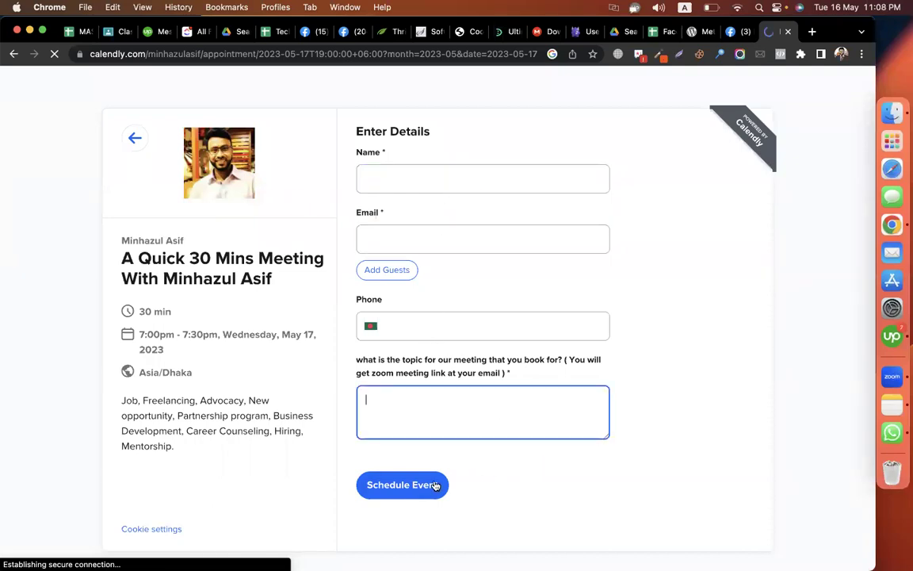
click(136, 138)
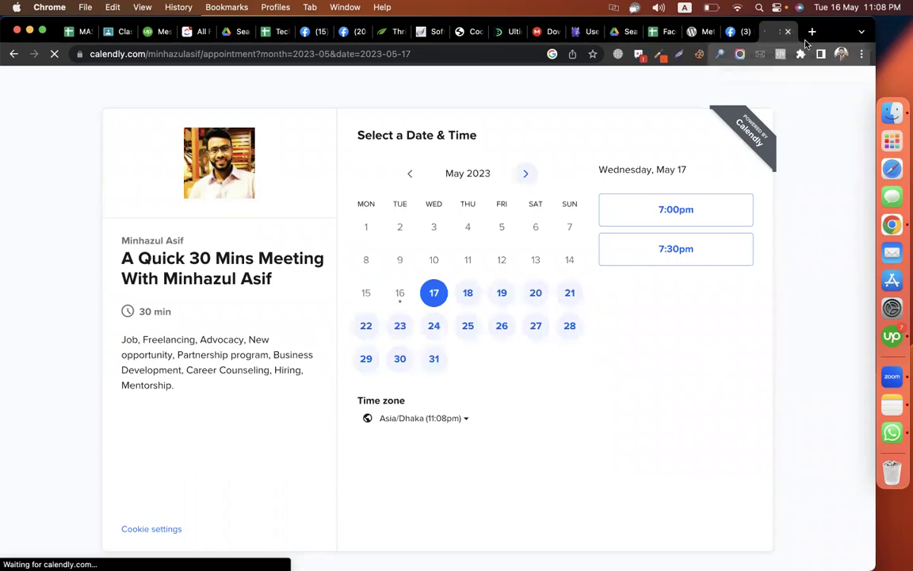
- Close the Calendly and Softaculous tabs and return to the CMBD-170 Classwork page
key(super+w)
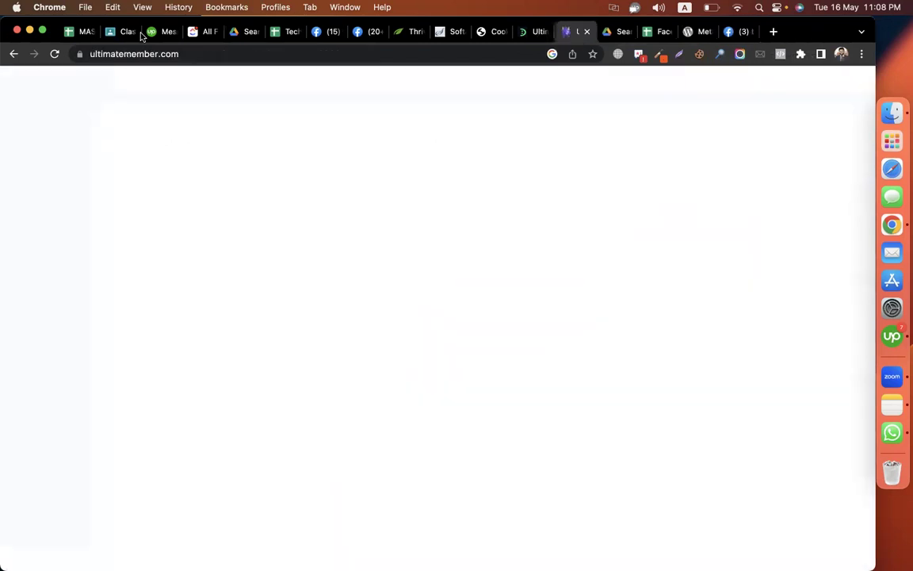
click(105, 35)
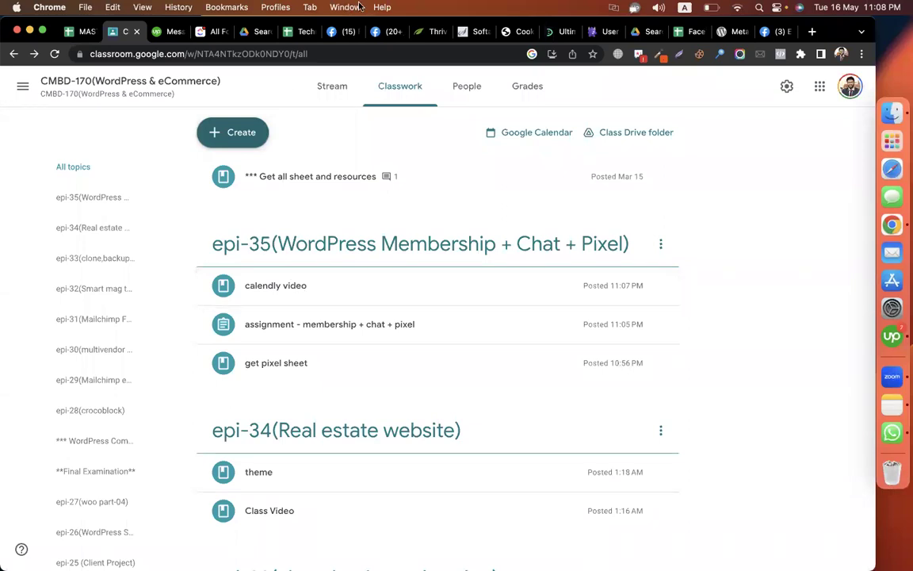
click(475, 32)
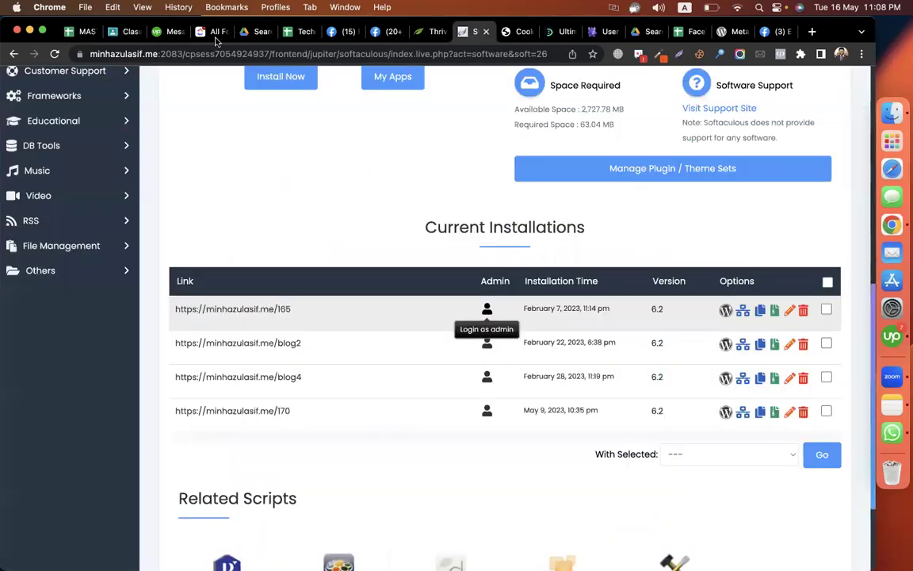
click(487, 32)
click(208, 32)
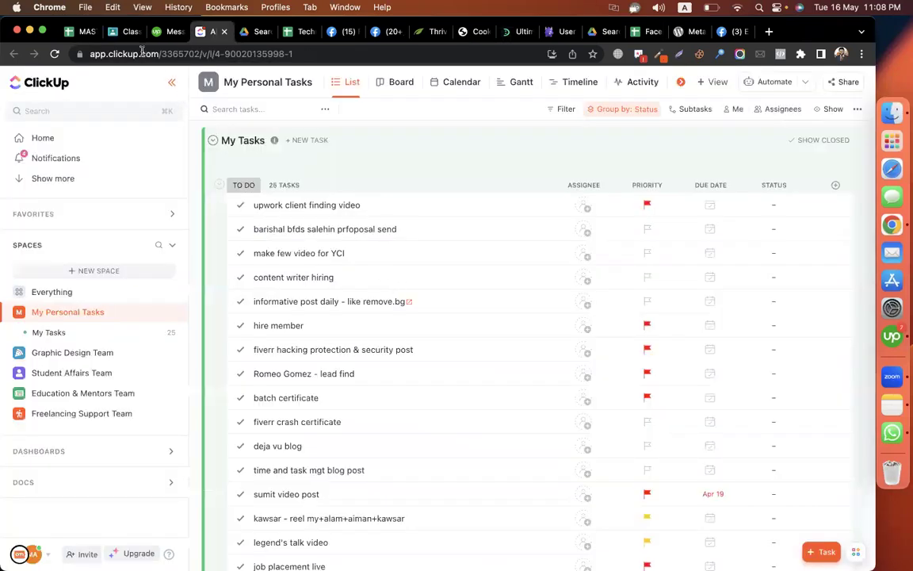
click(131, 34)
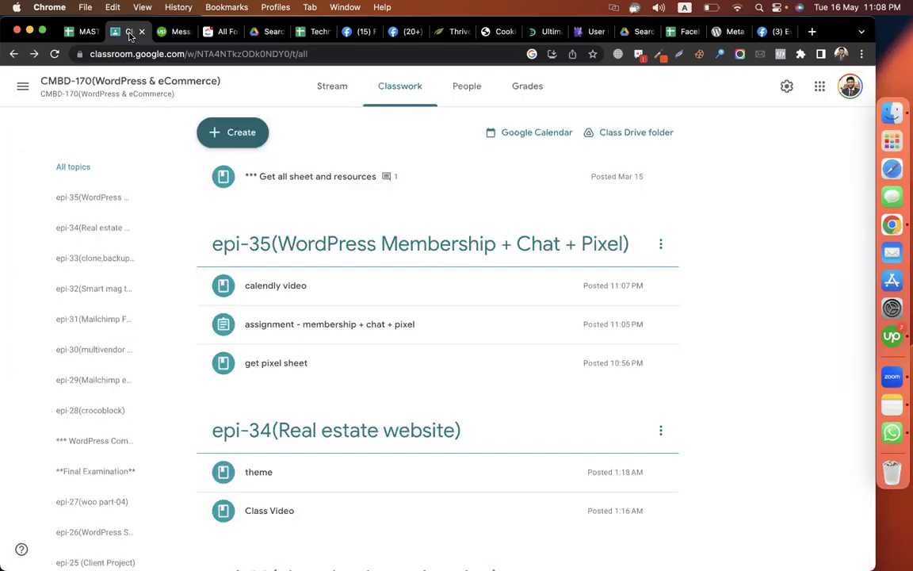